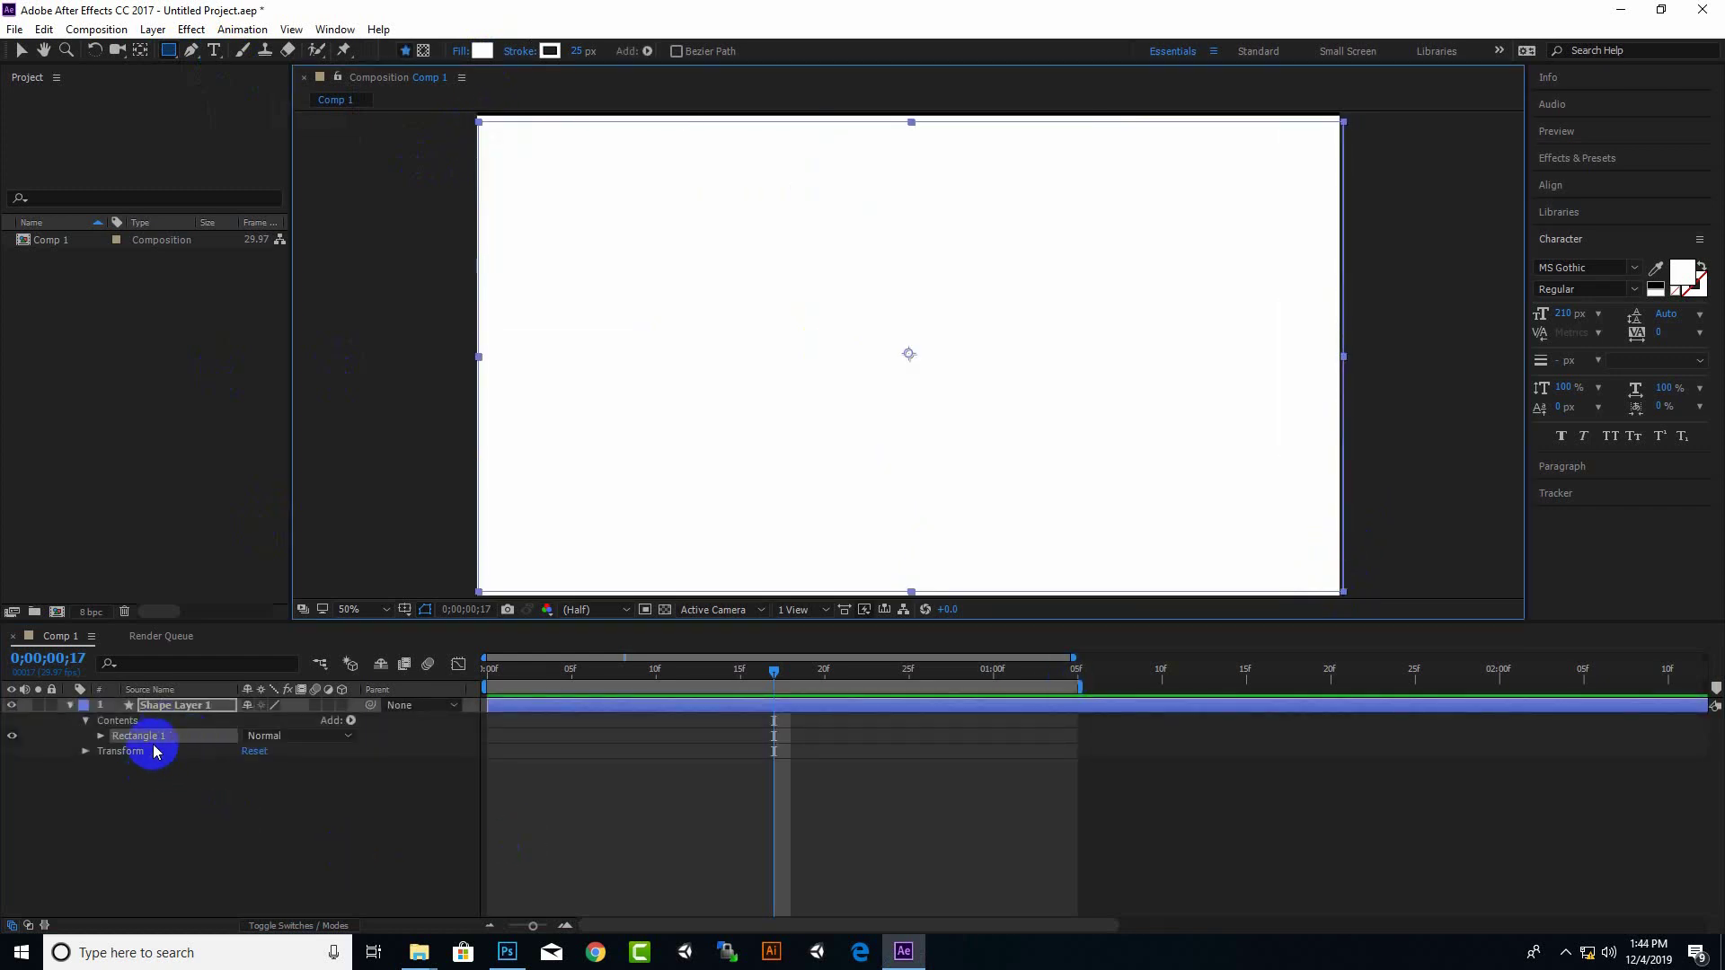
Draw a pentagon with the Polygon tool in the upper-left part of the white rectangle on Shape Layer 1
click(175, 704)
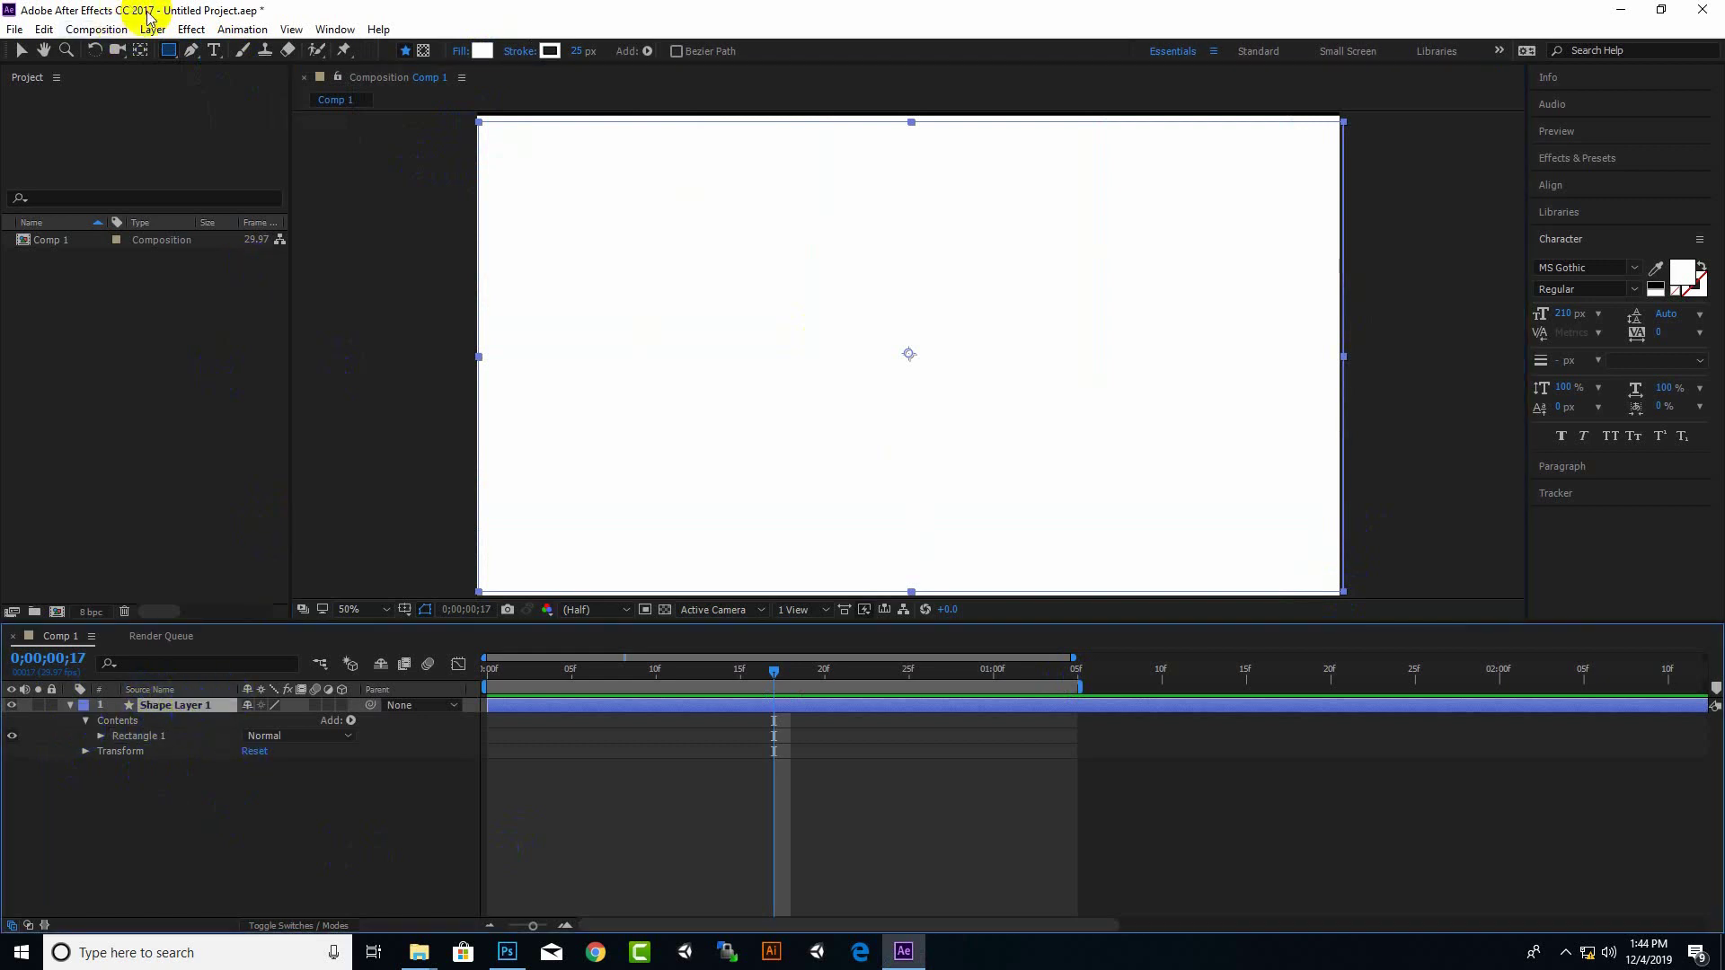
drag(177, 52, 244, 121)
drag(686, 212, 733, 268)
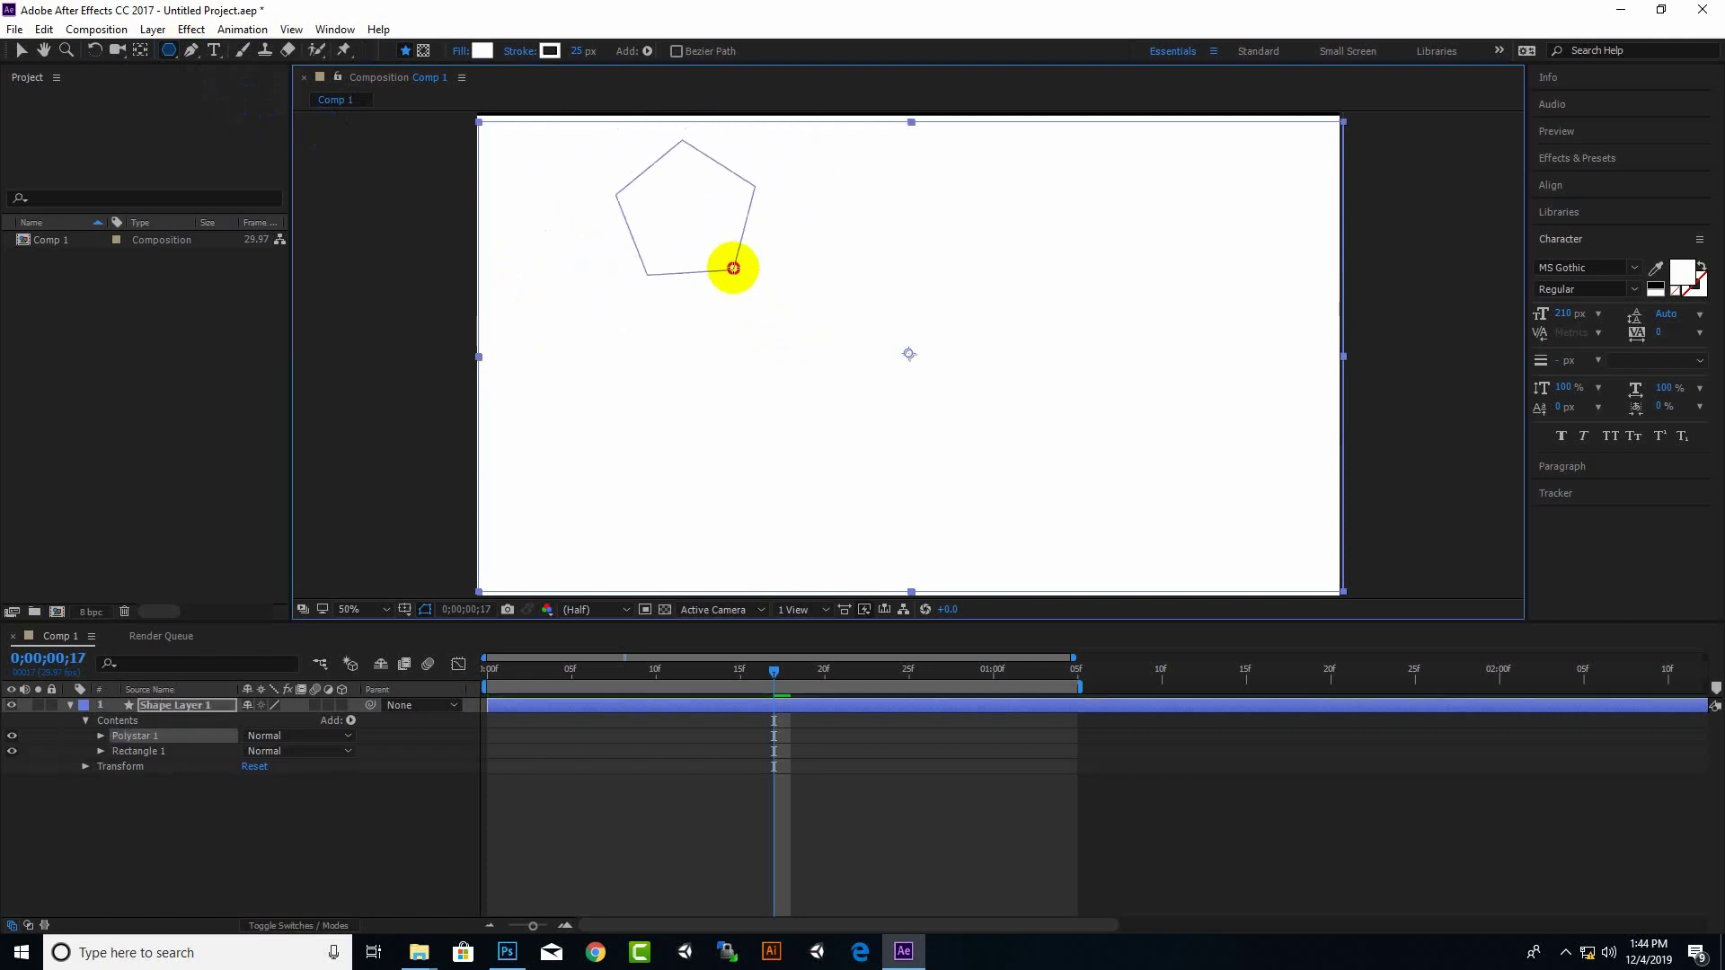
Set the pentagon's fill colour to pure red
click(482, 50)
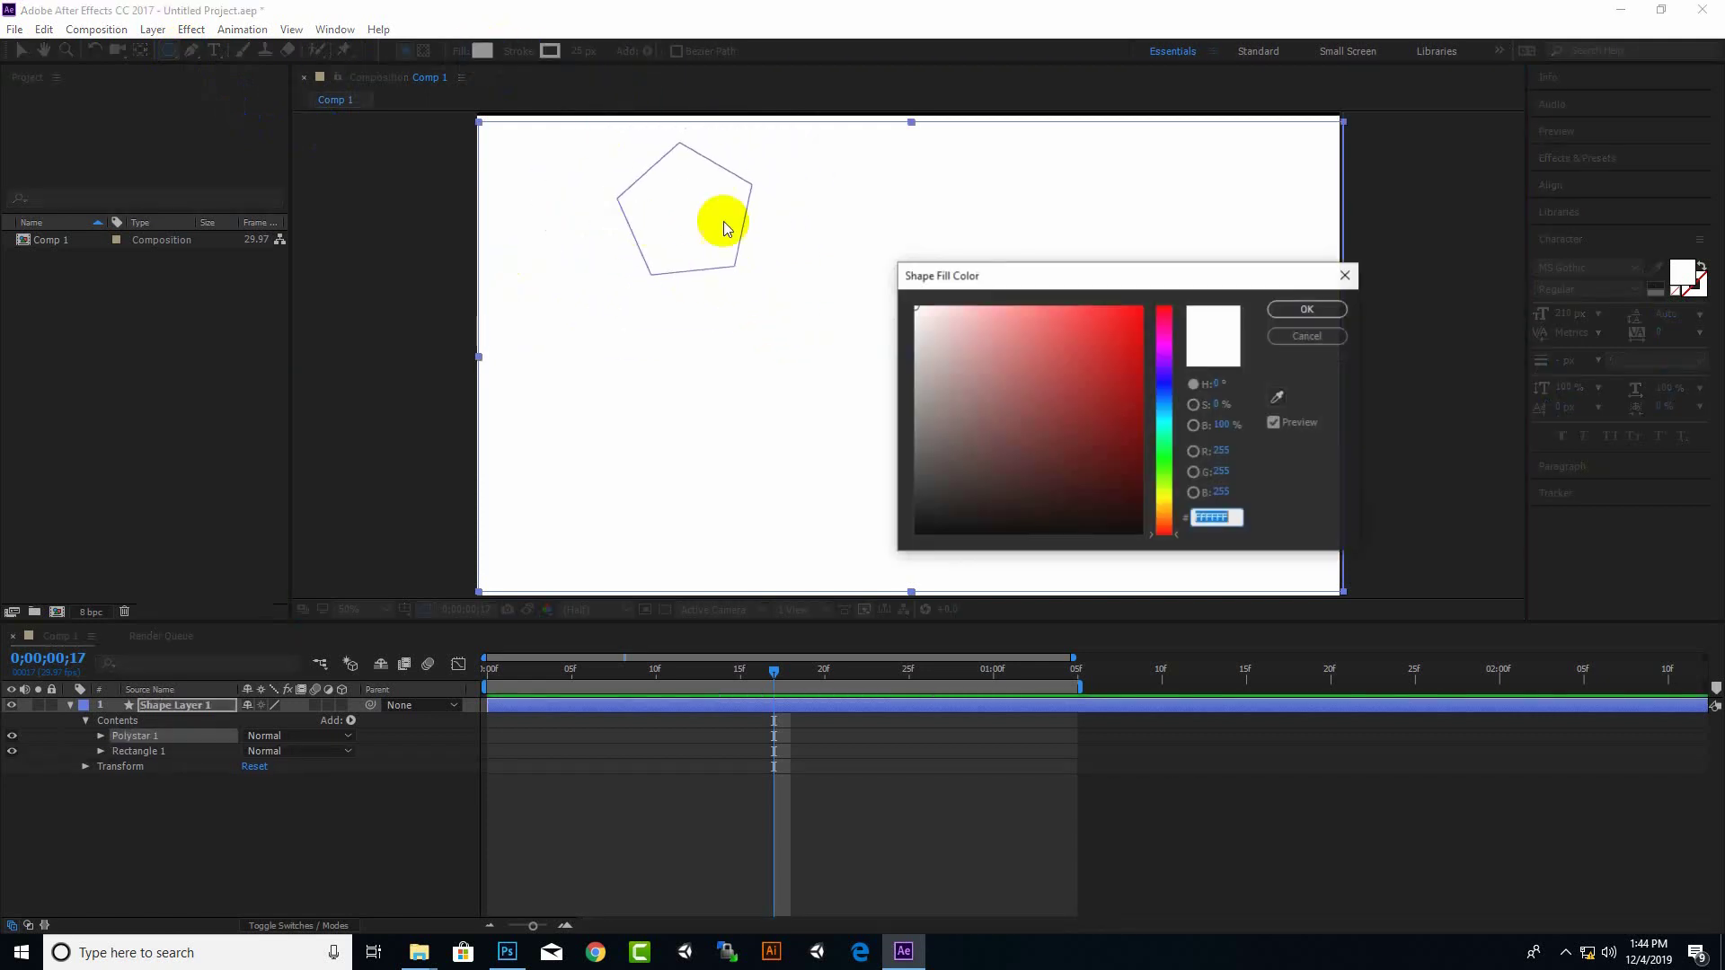
click(1130, 318)
drag(1129, 317, 1143, 307)
click(1307, 309)
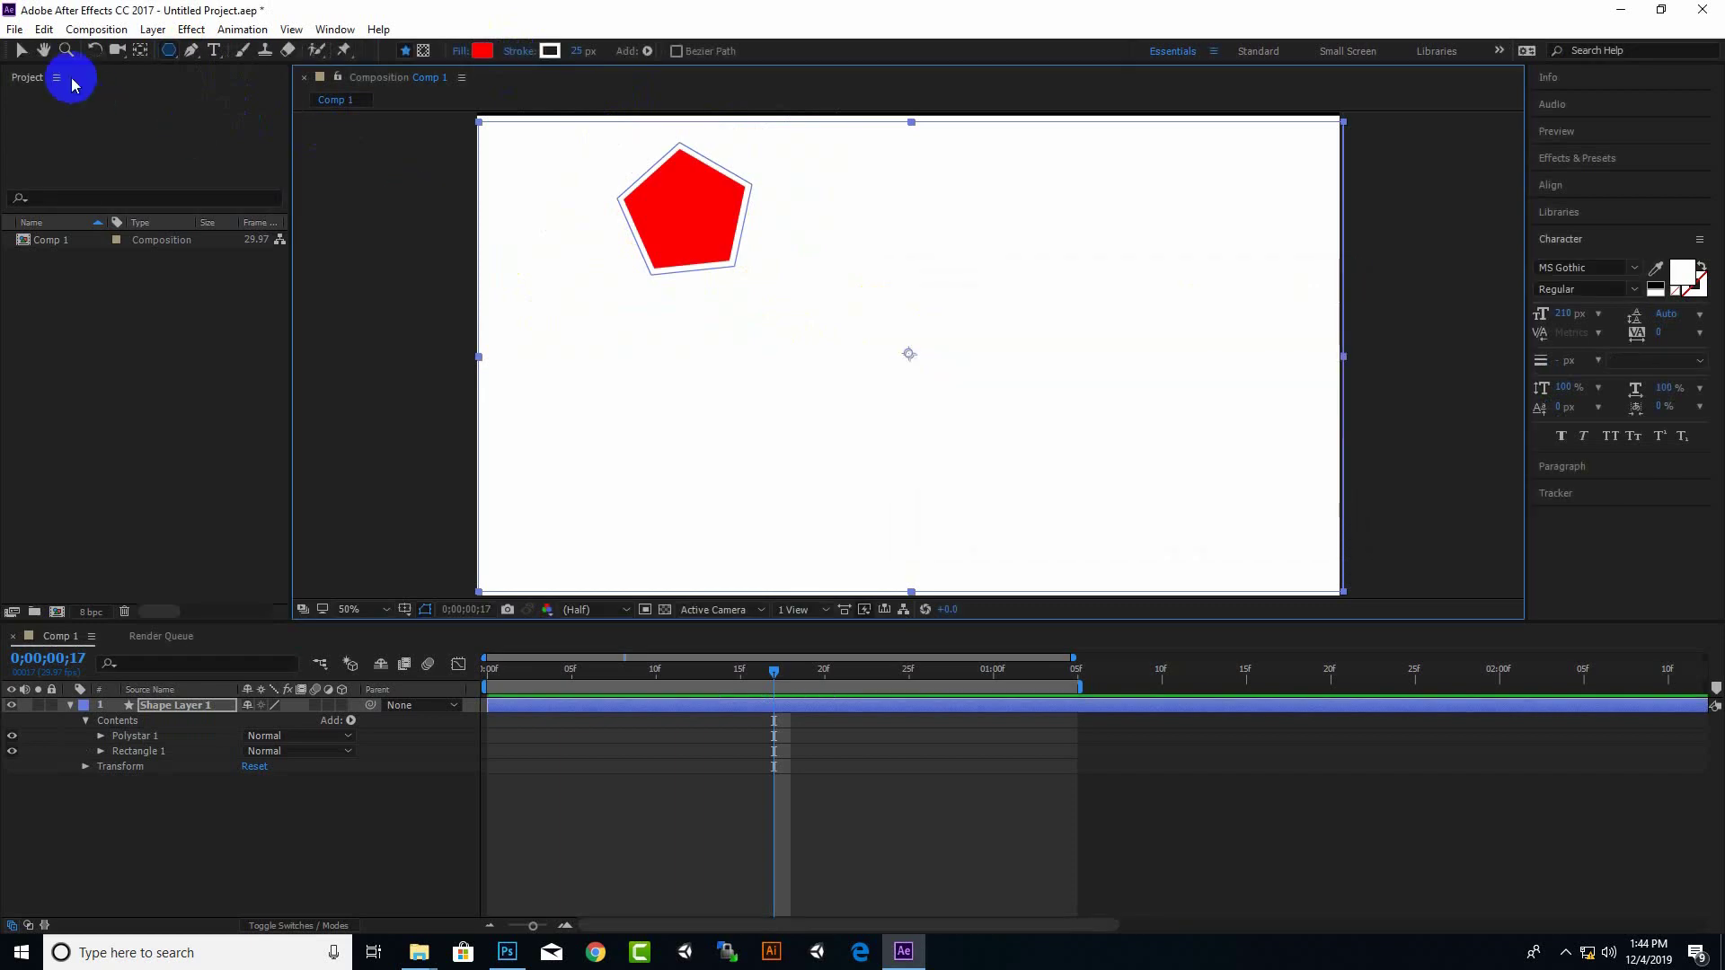
Move the red pentagon from the upper-left area to just left of the composition's centre with the Selection tool
click(19, 51)
drag(731, 231, 1079, 359)
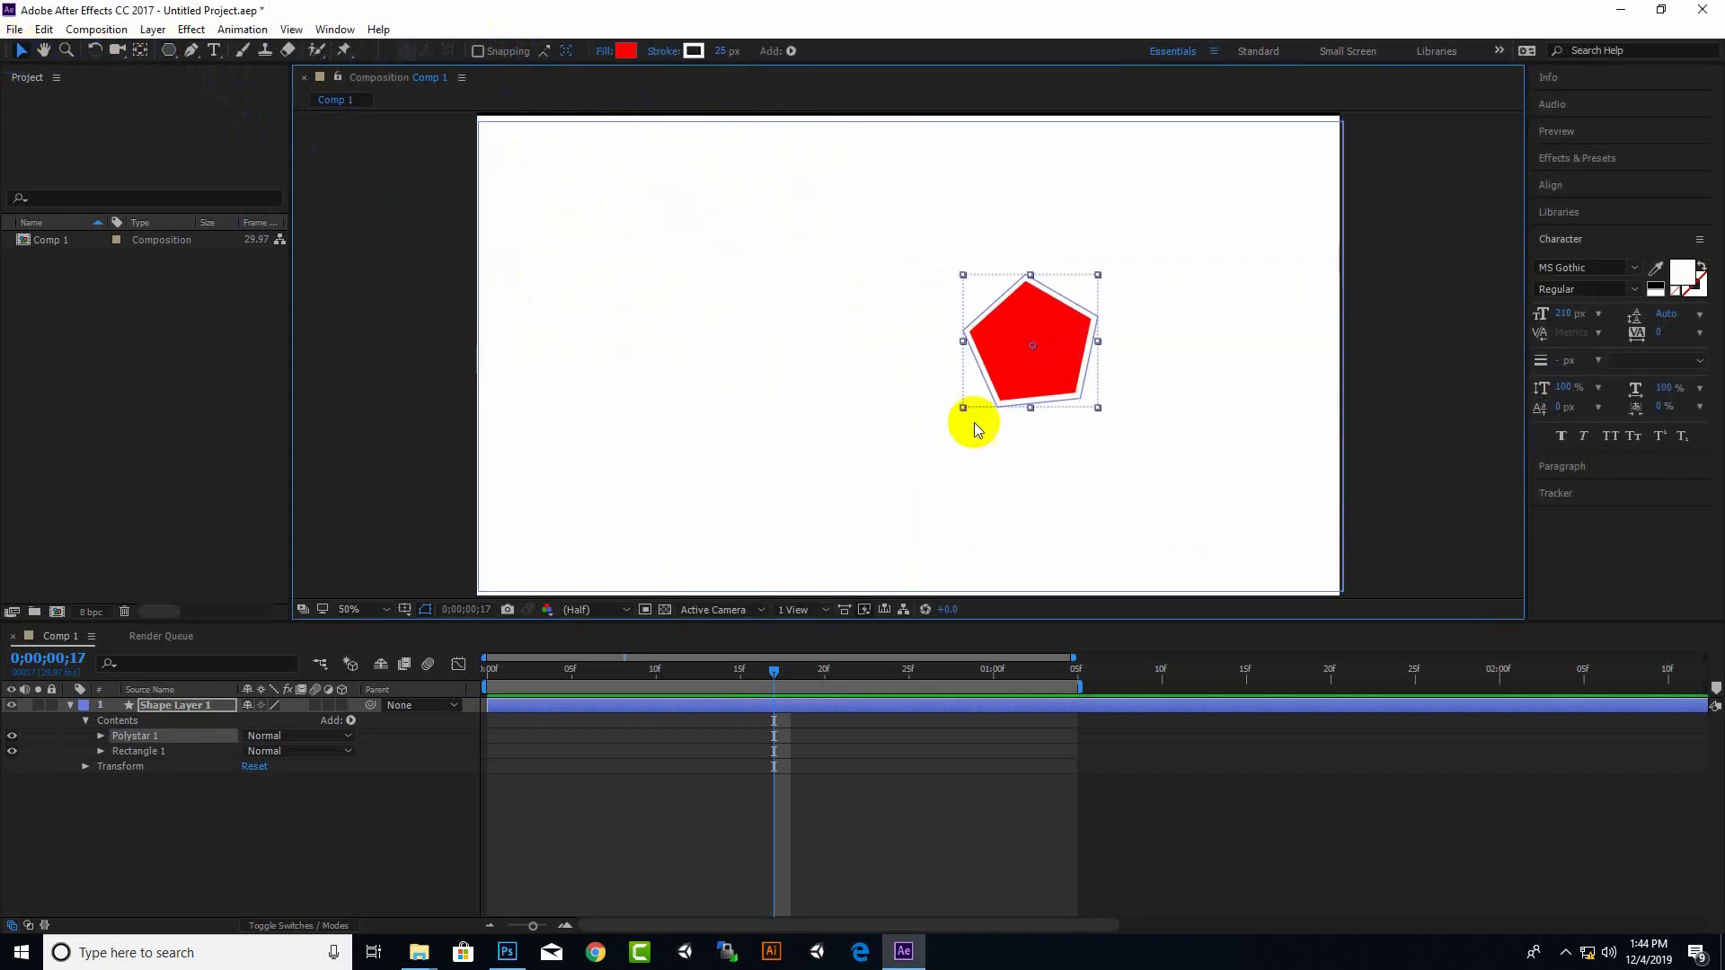
drag(974, 422, 814, 385)
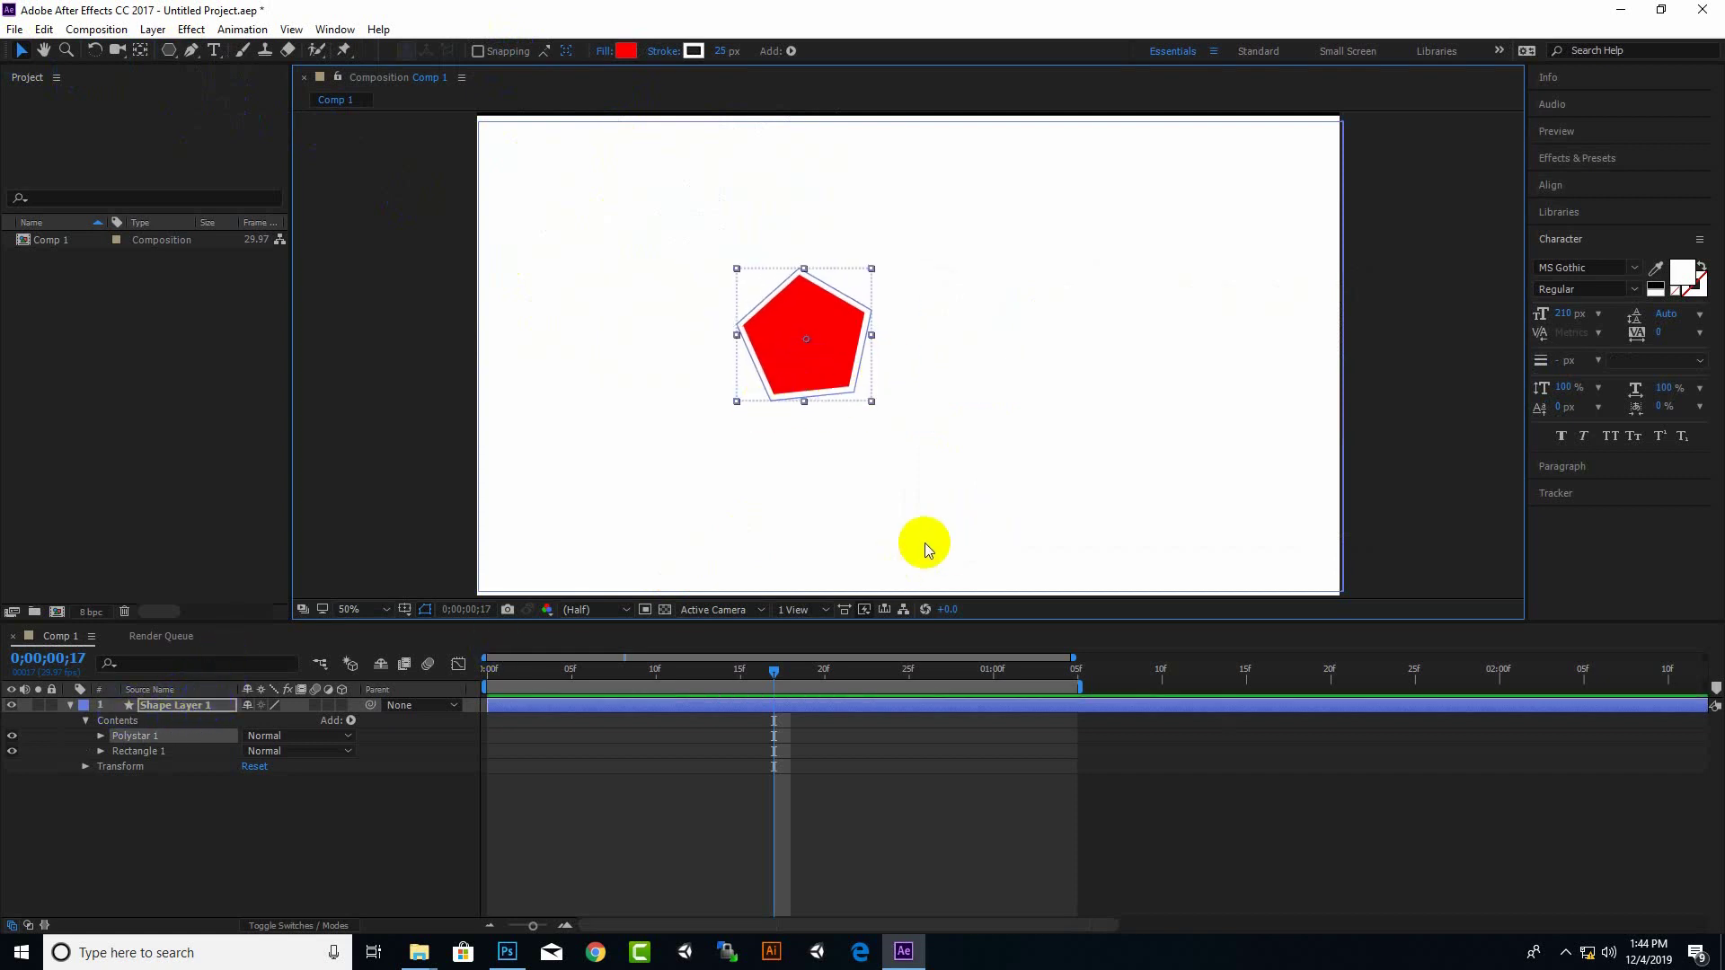
Delete the pentagon and the whole shape layer, leaving the composition empty
key(Delete)
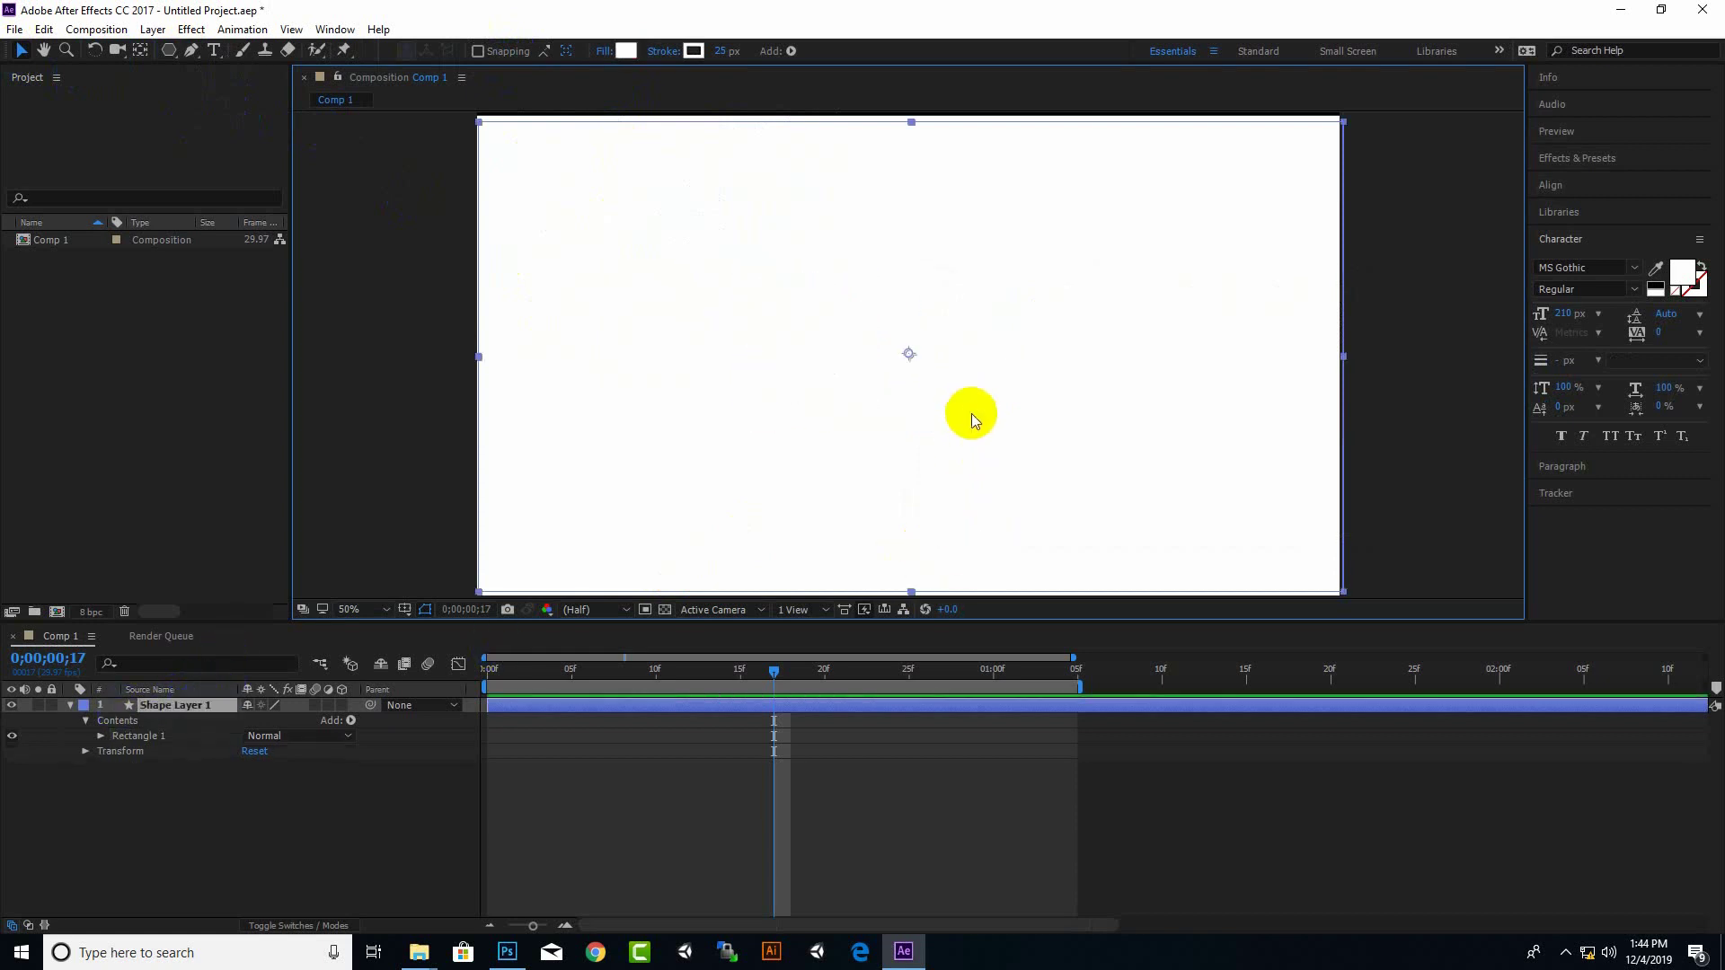
key(Delete)
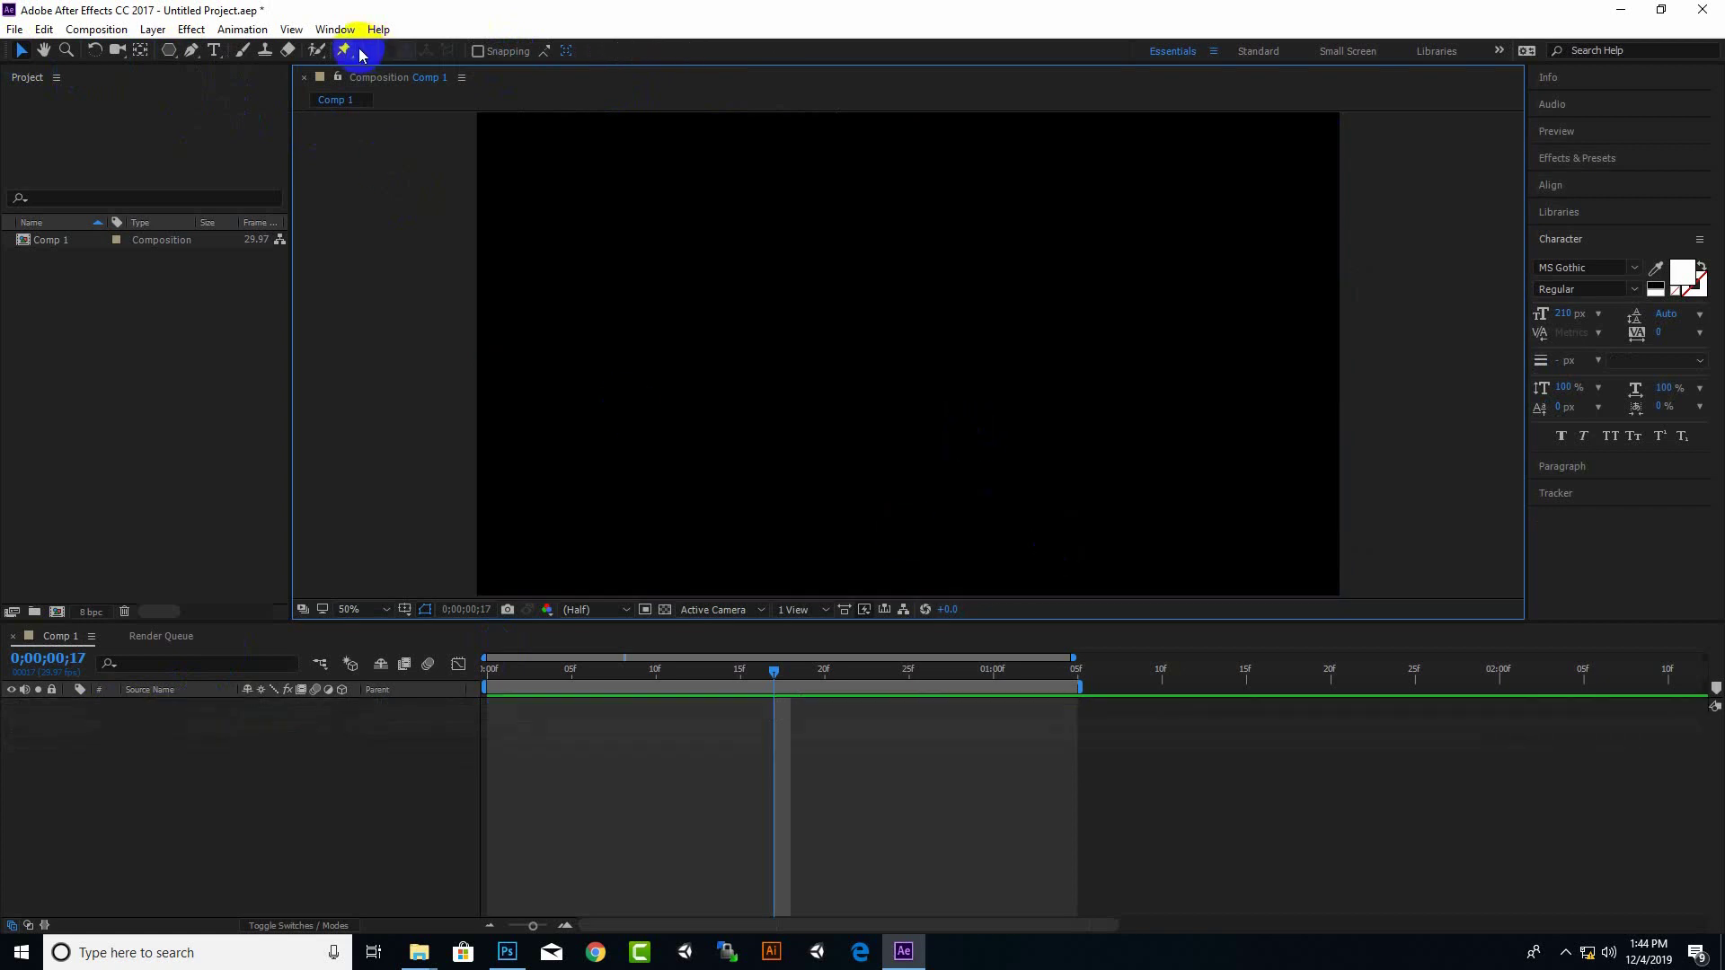
Create a 1920 x 1080 px solid layer named Red Solid 1 with a slightly darker red colour
click(151, 29)
mouse_move(177, 52)
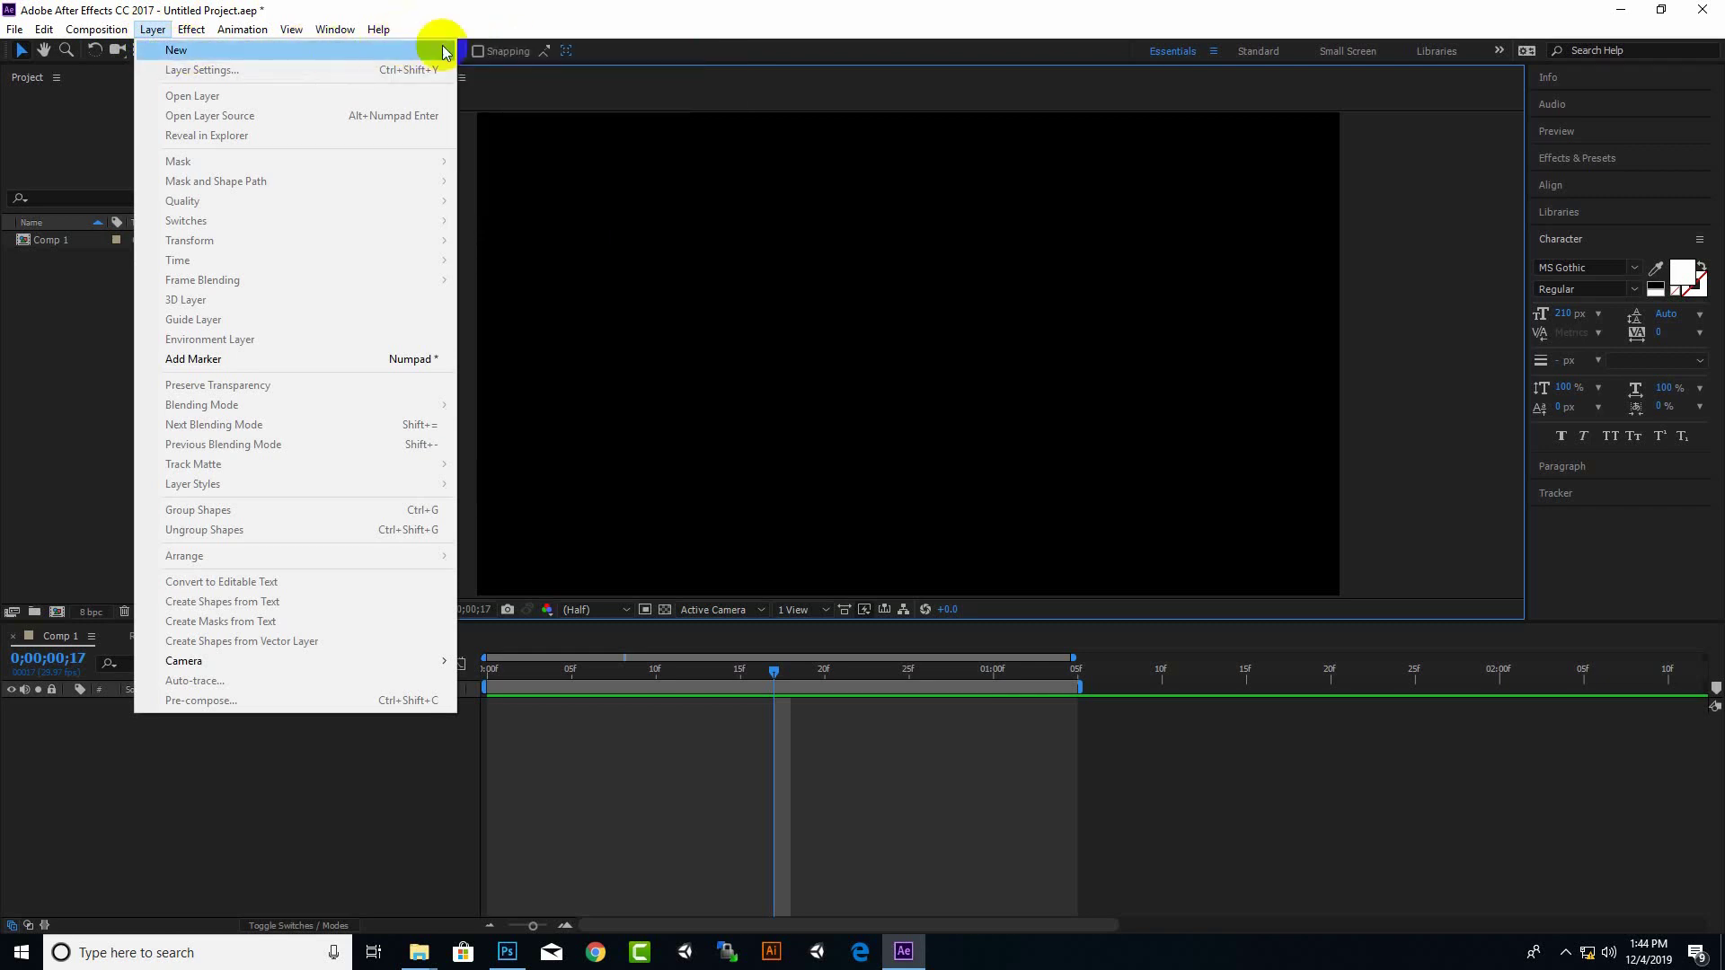
click(499, 70)
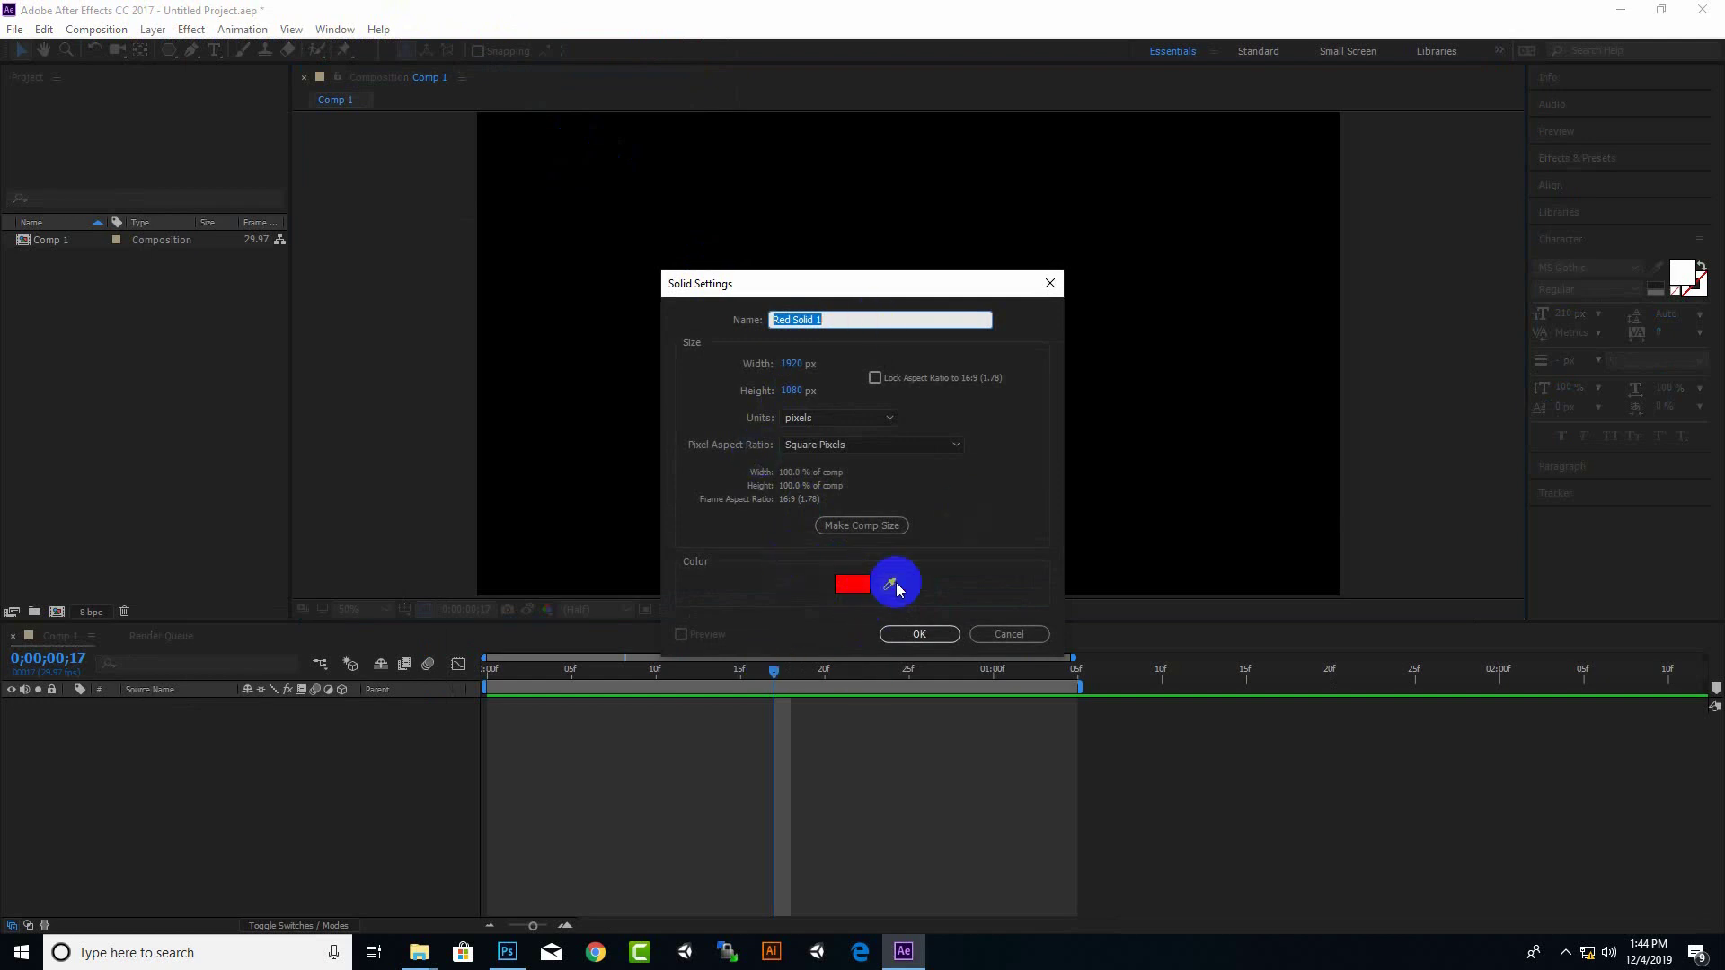
click(852, 584)
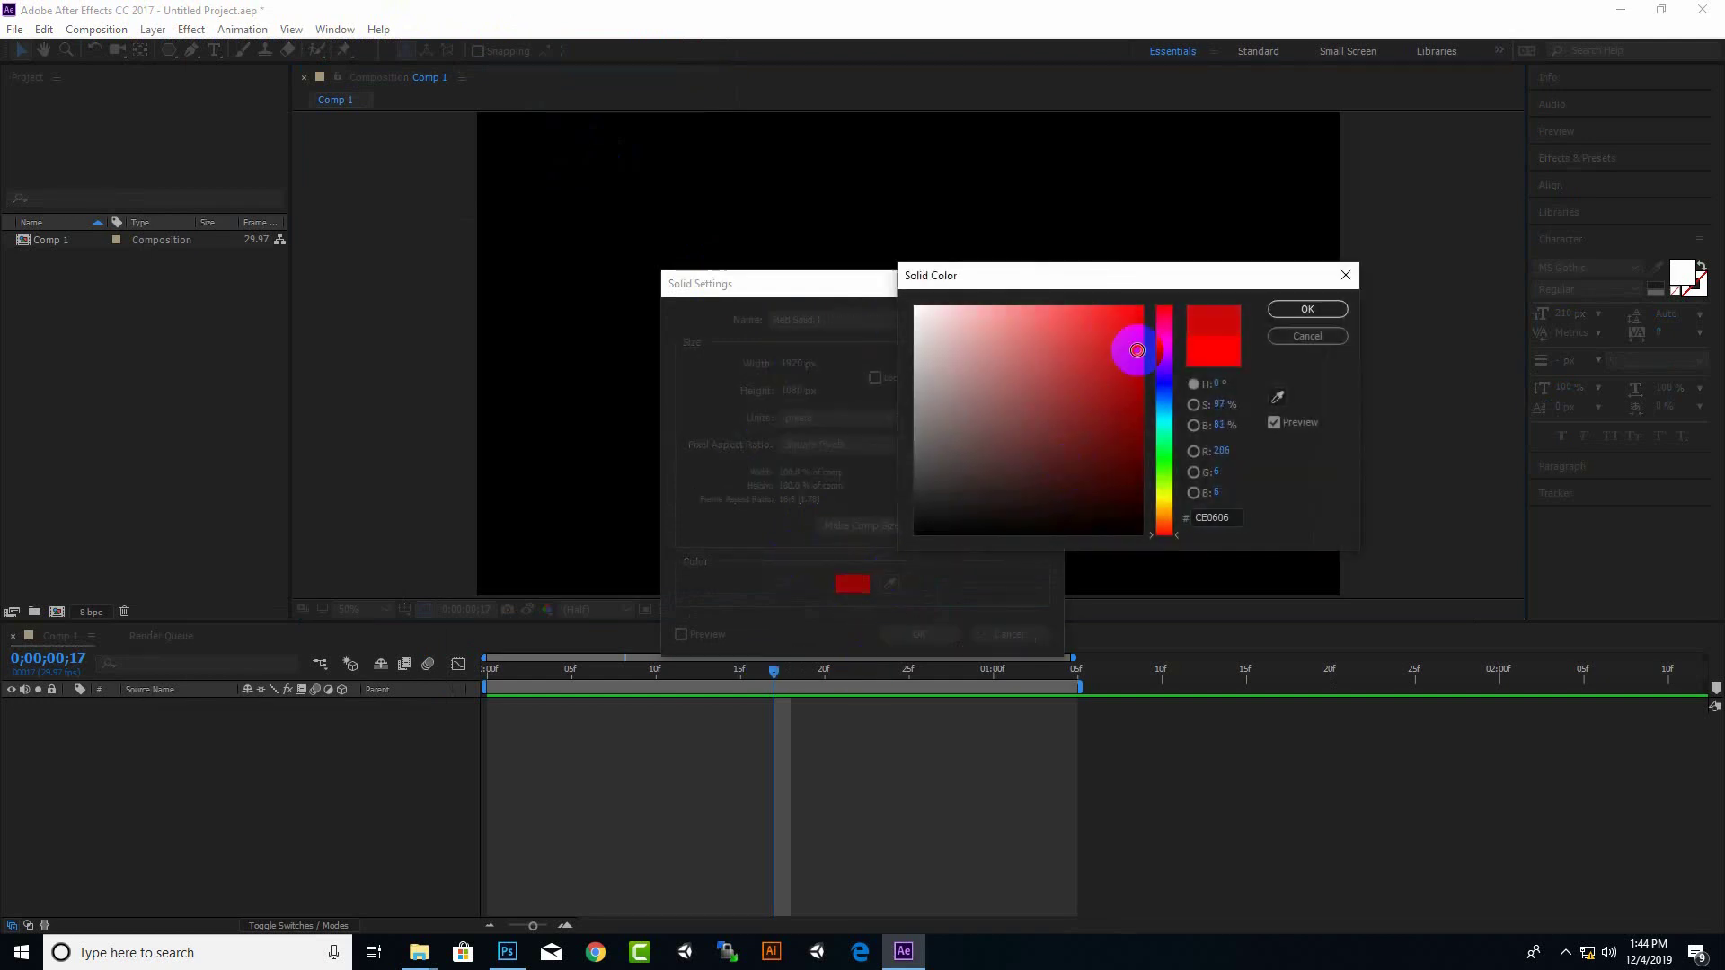
click(1285, 310)
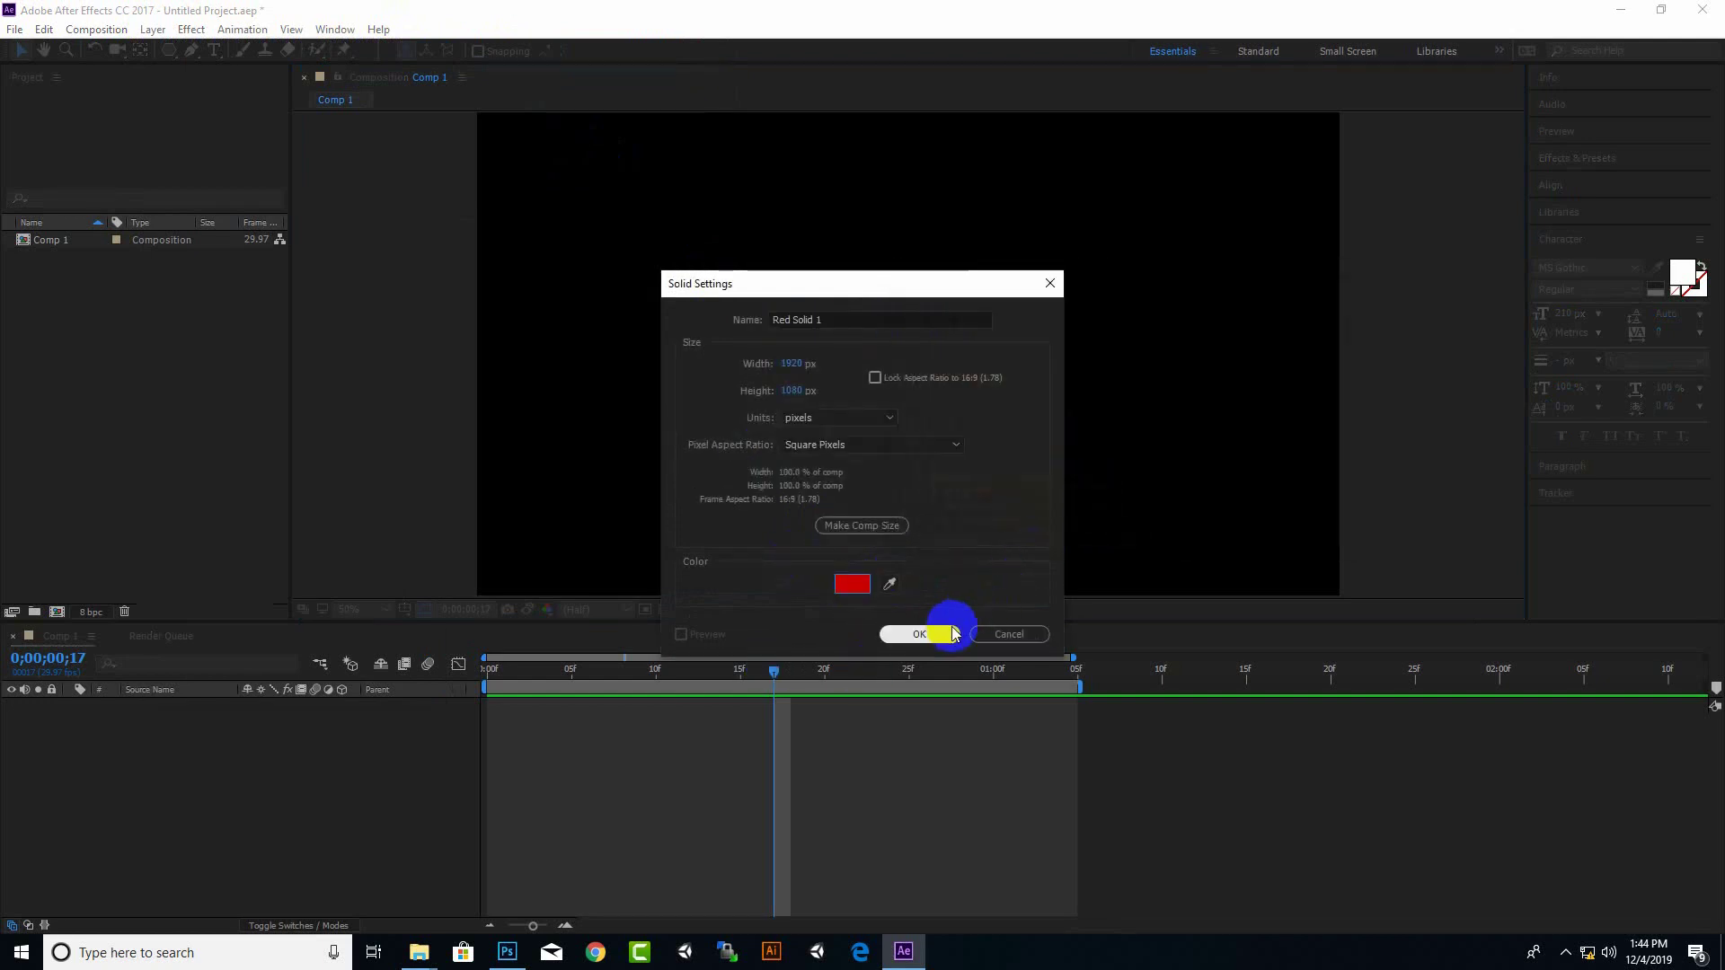
click(954, 634)
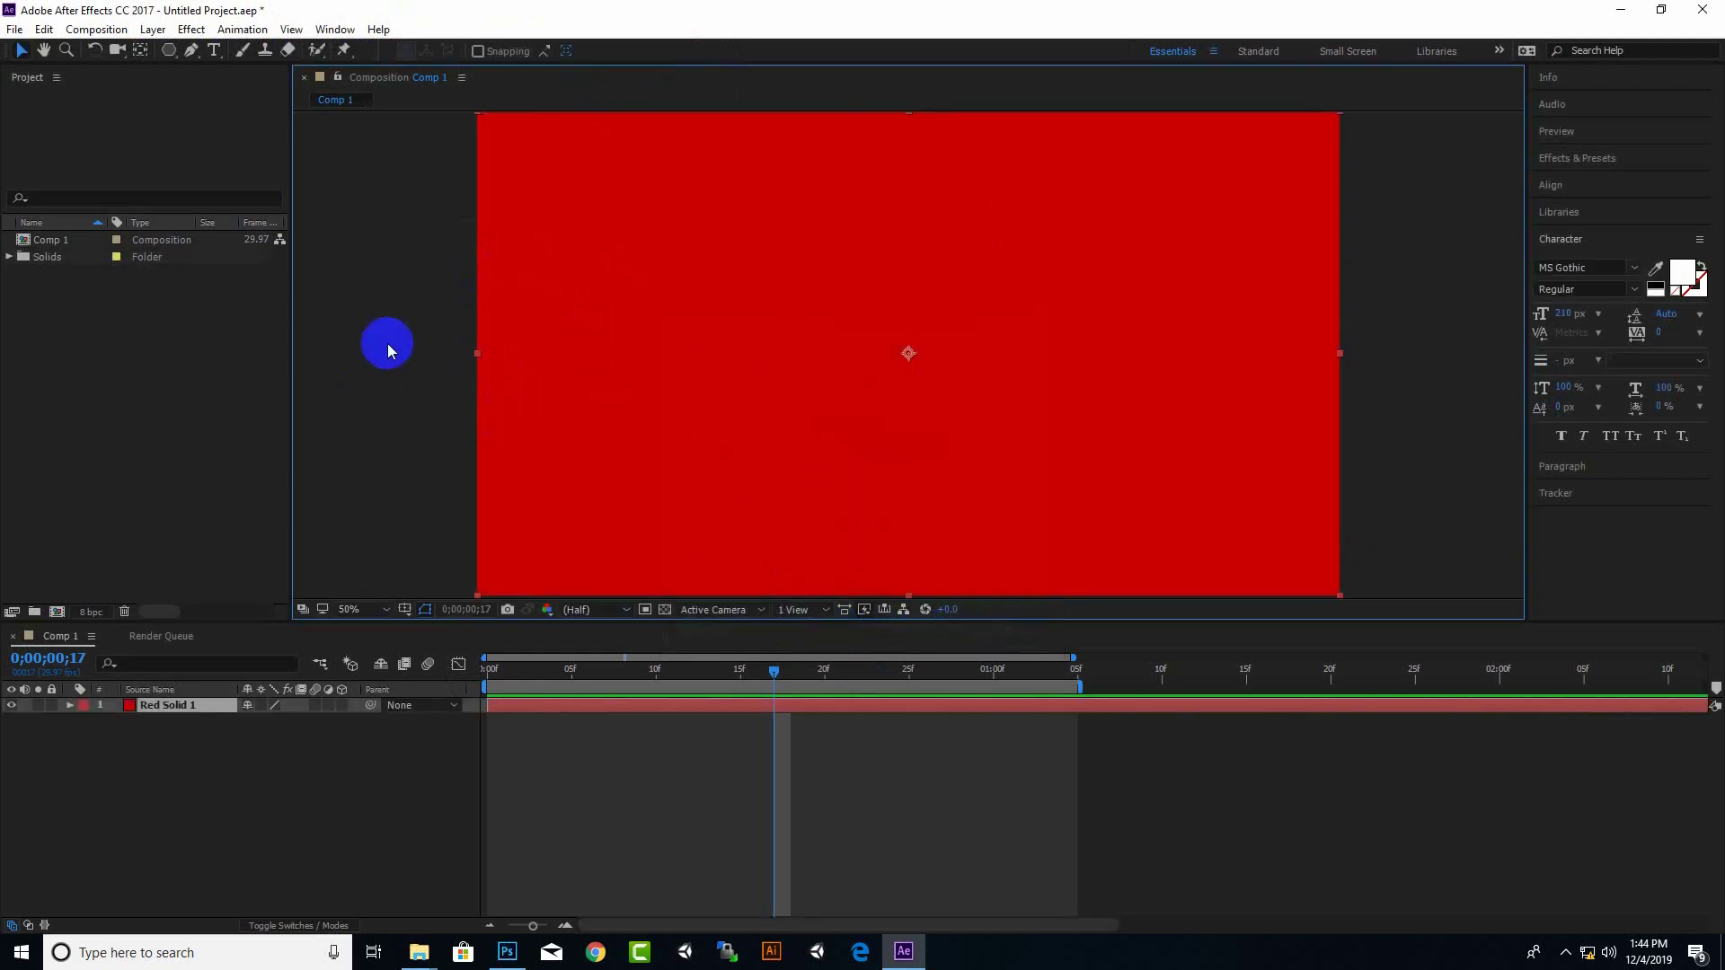
Draw a five-pointed star mask near the centre of the red solid with the Star tool
key(comma)
key(period)
key(comma)
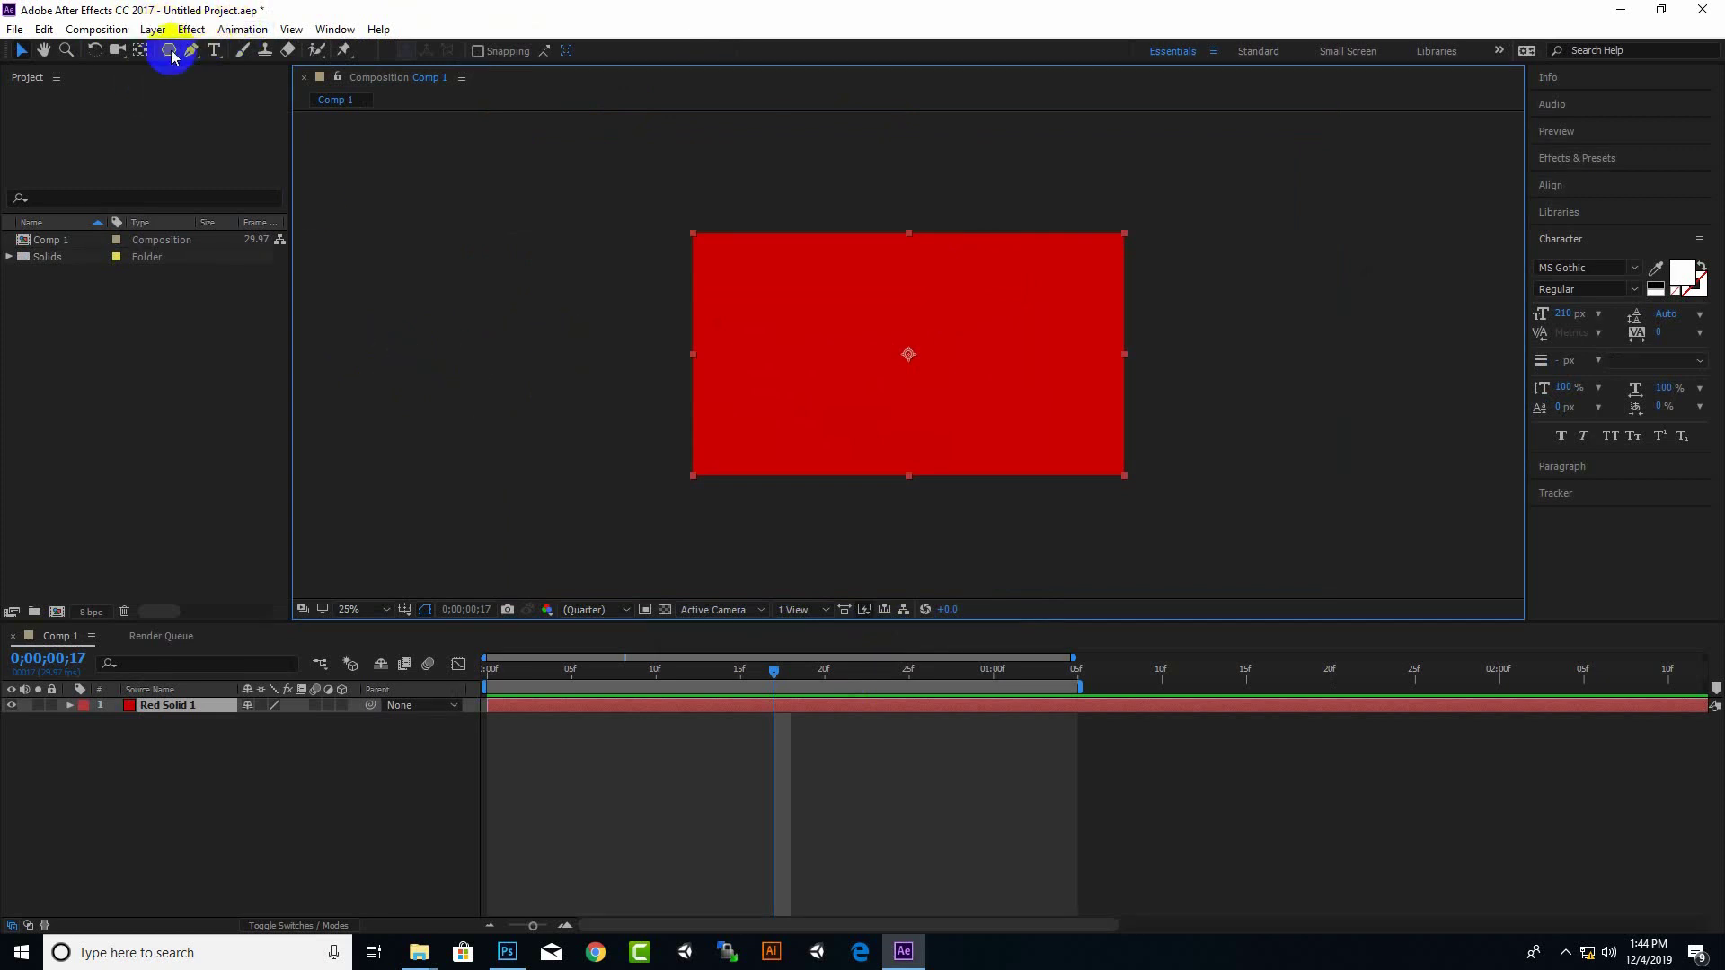
drag(171, 54, 214, 126)
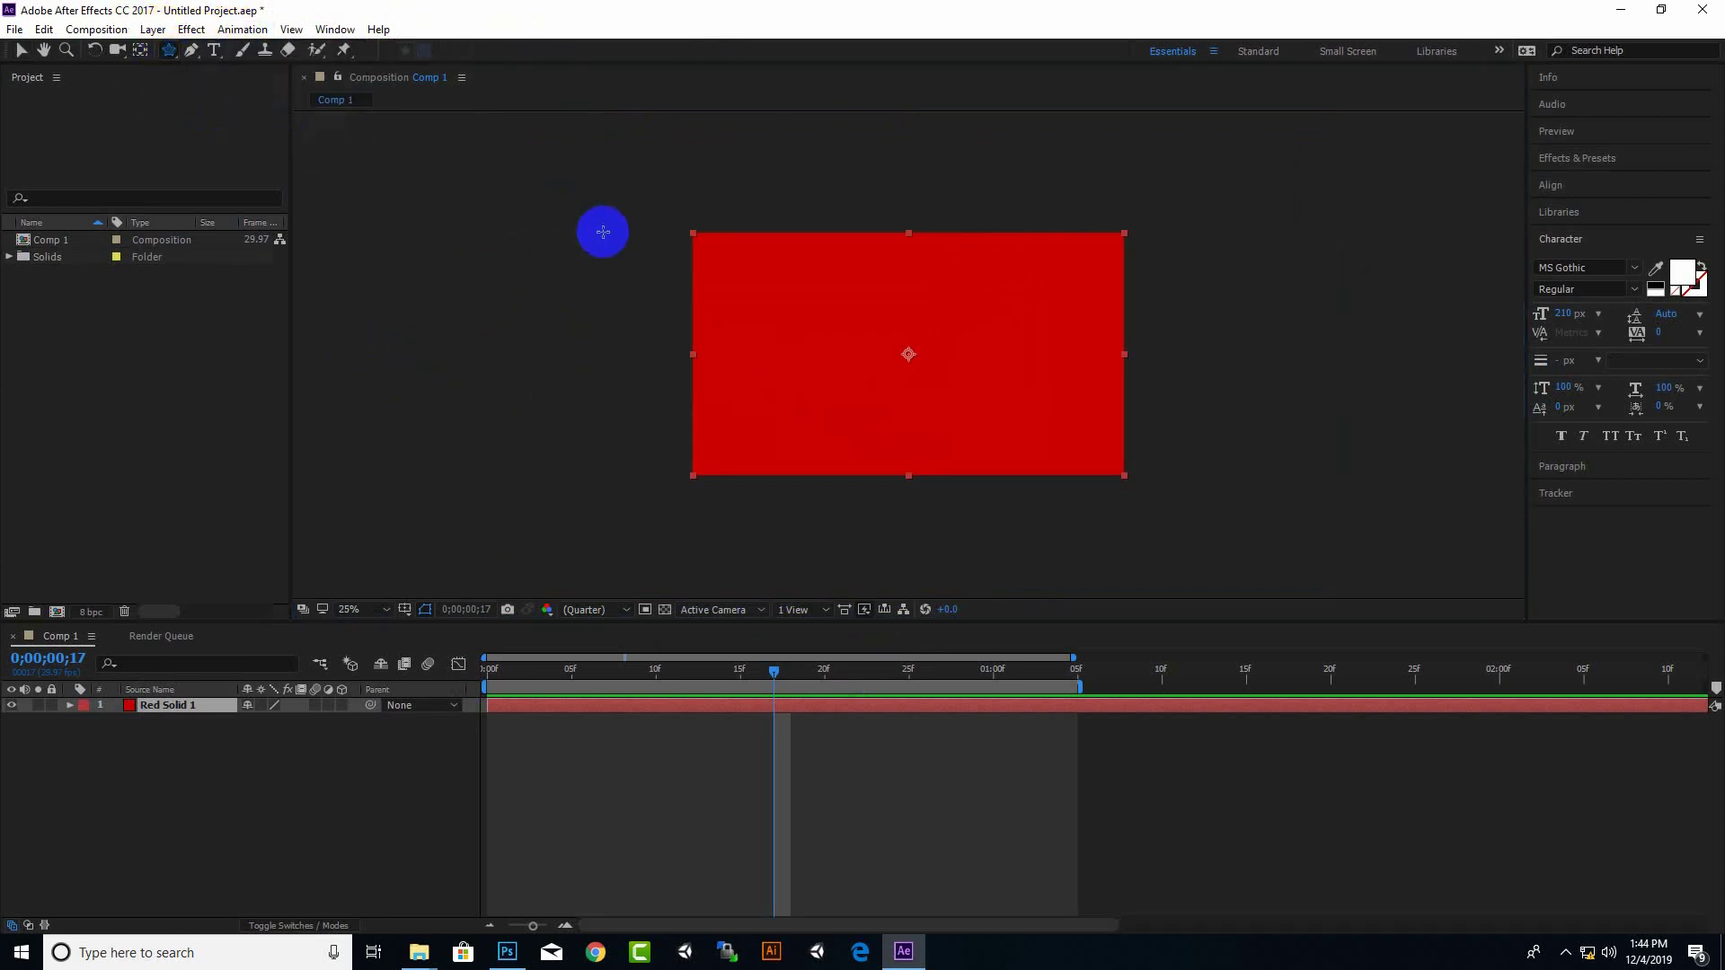
mouse_move(853, 298)
mouse_down()
mouse_move(893, 352)
mouse_move(845, 362)
mouse_move(861, 310)
mouse_move(883, 365)
mouse_move(850, 308)
mouse_move(847, 337)
mouse_move(938, 288)
mouse_move(946, 362)
mouse_move(898, 363)
mouse_up()
click(18, 50)
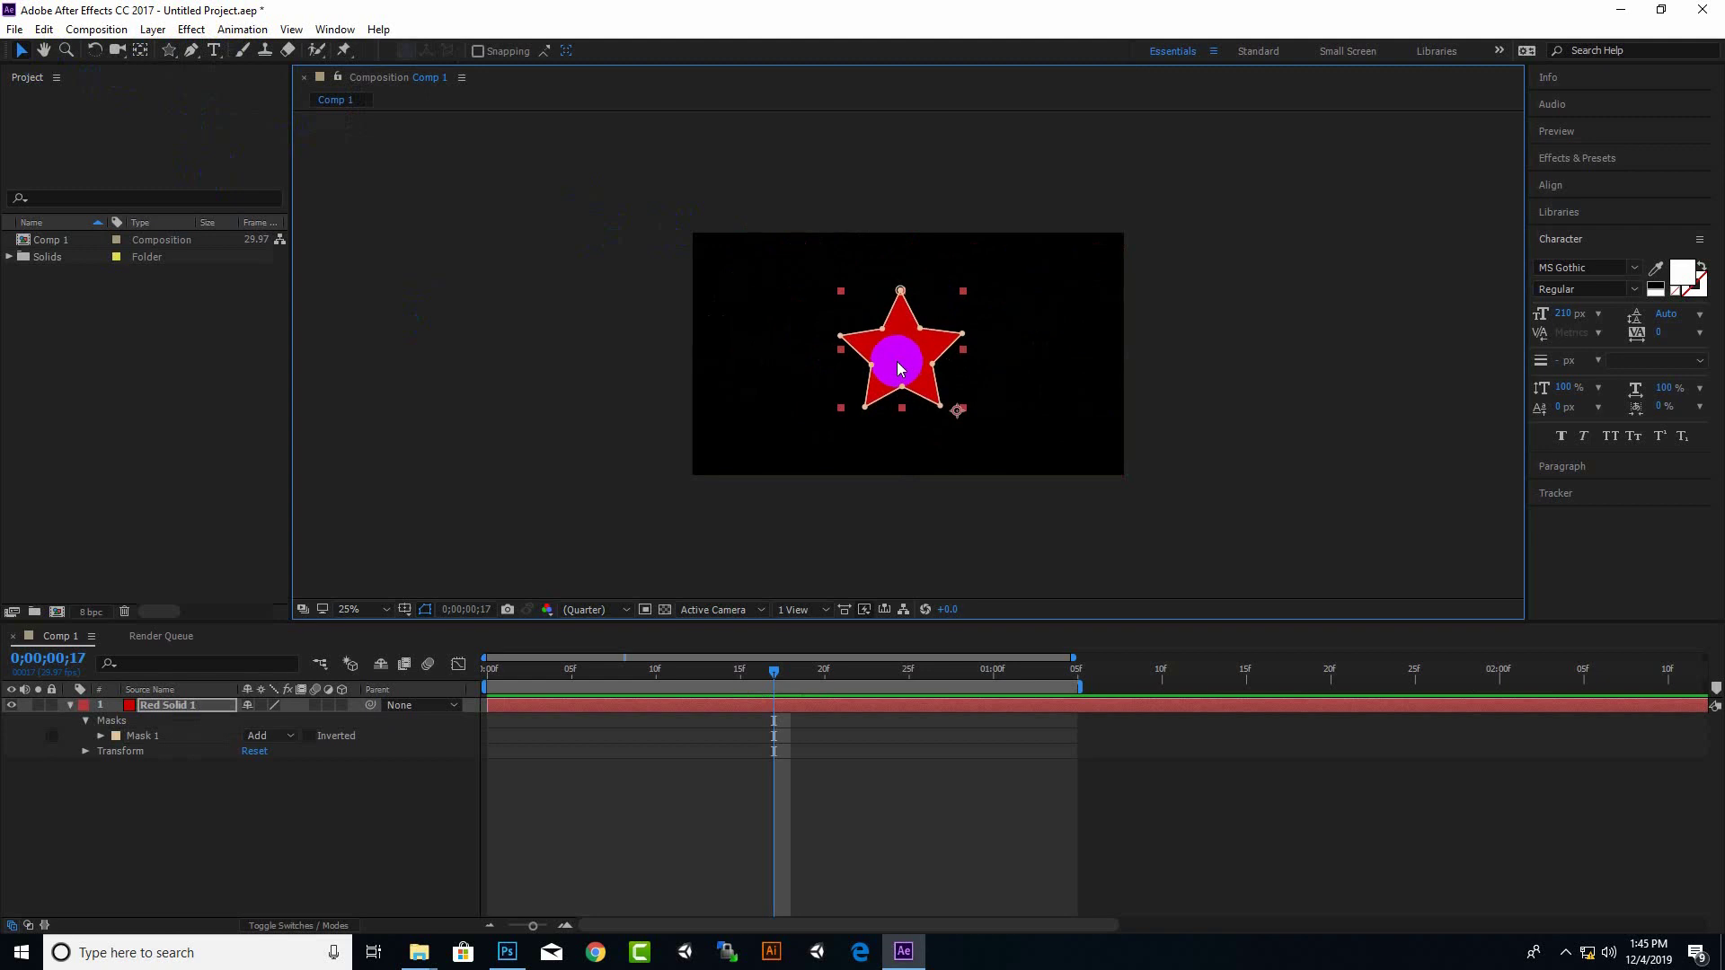
Set the star mask's opacity to 77% and its feather to 112 pixels
scroll(933, 423, up, 2)
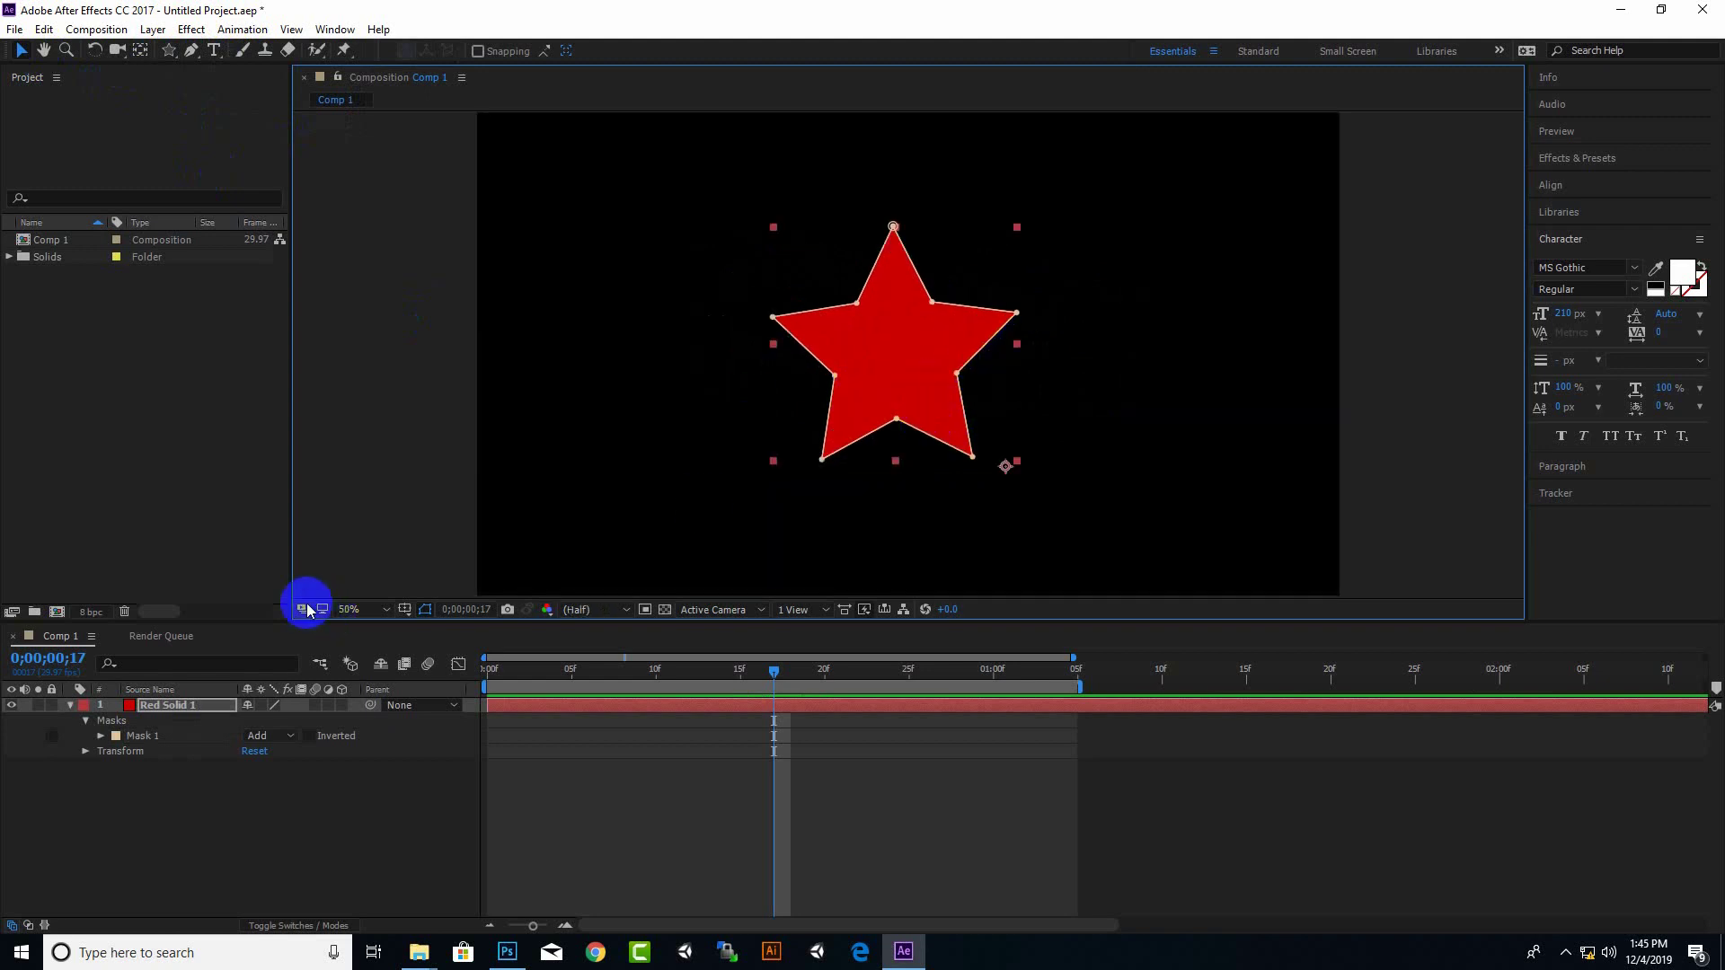
click(112, 724)
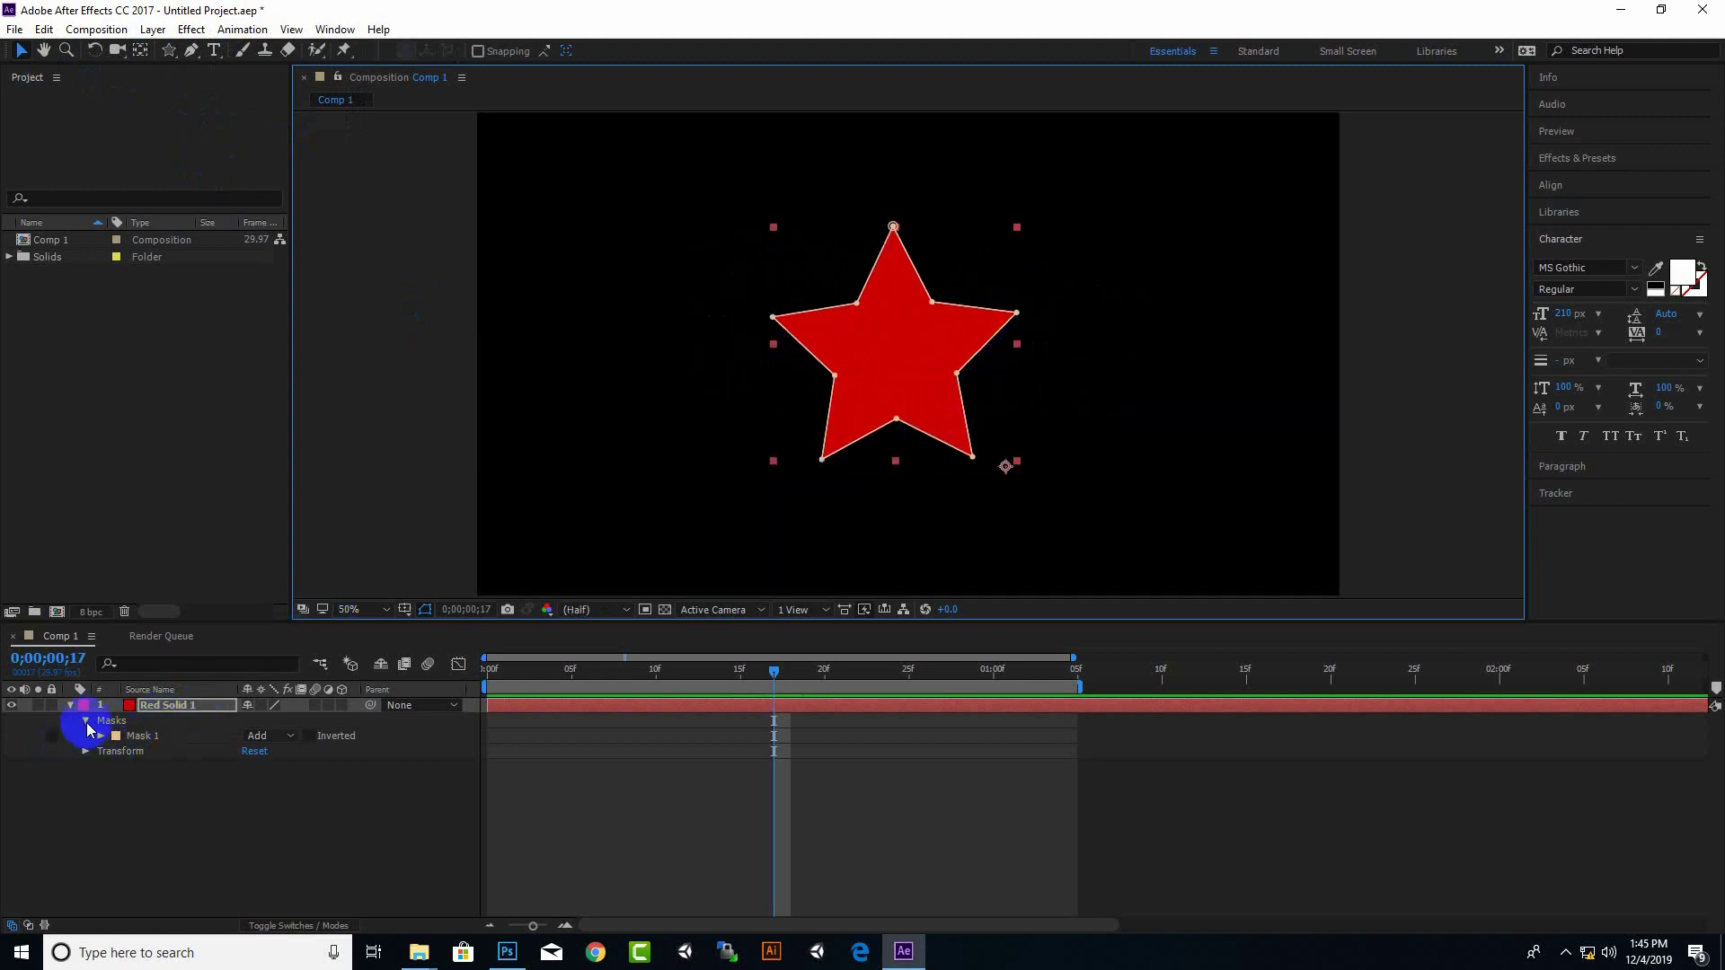
click(144, 739)
click(100, 736)
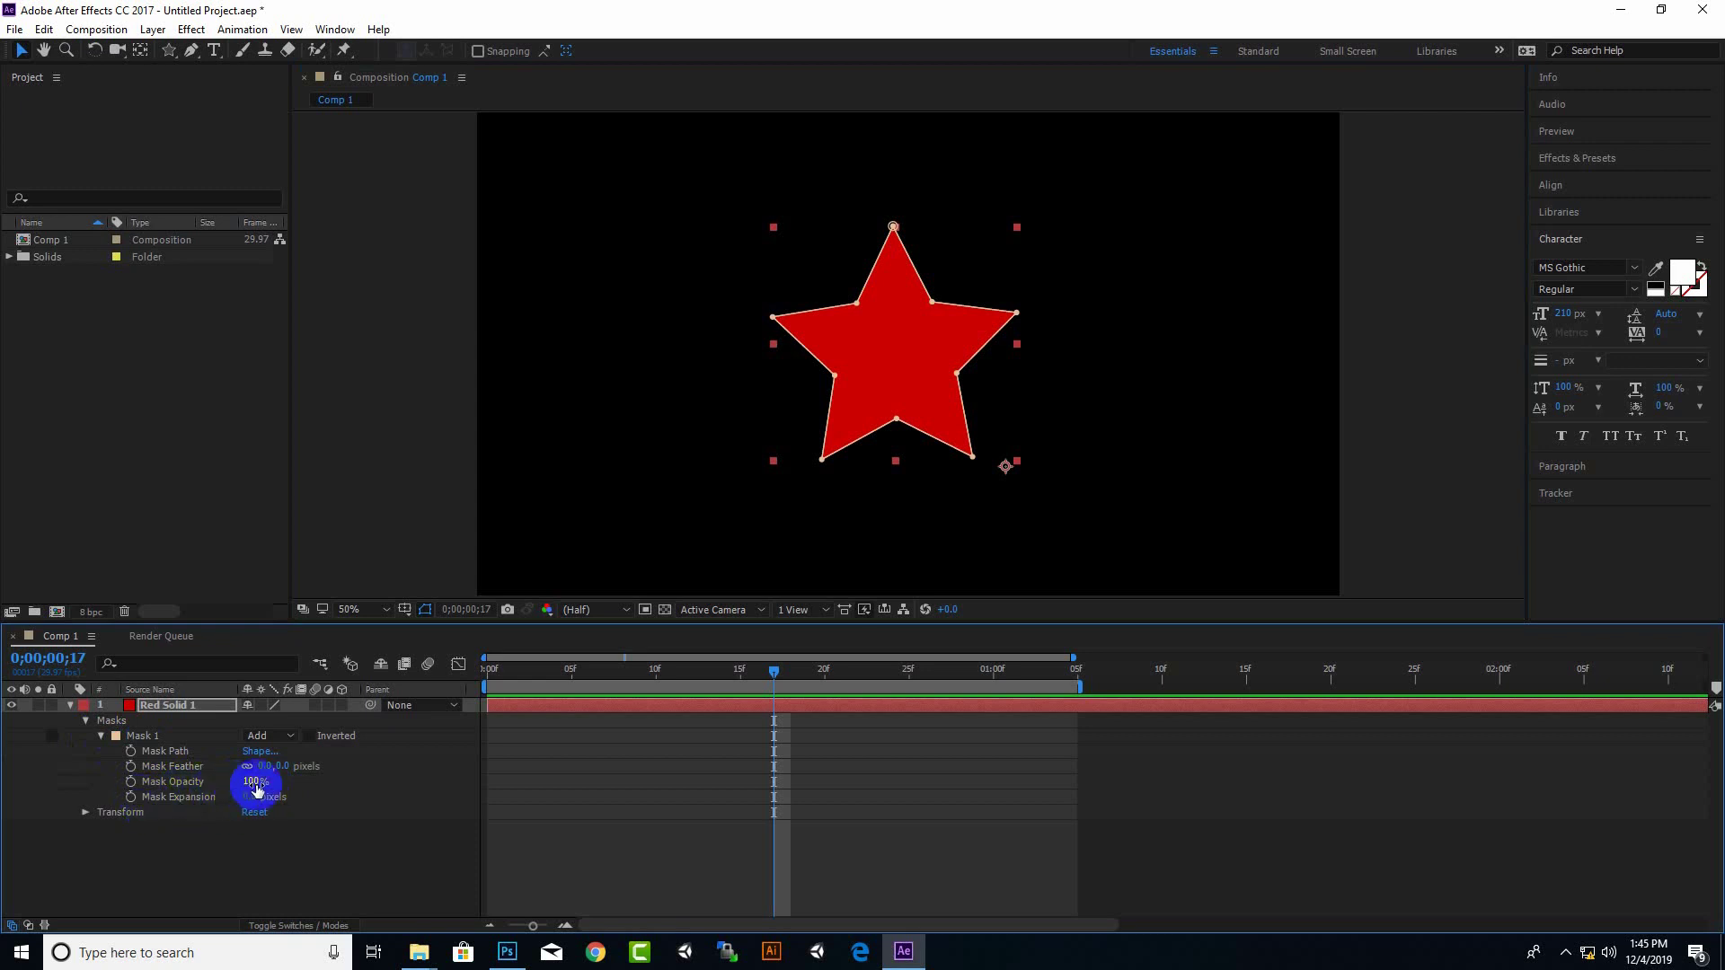
drag(256, 787, 358, 766)
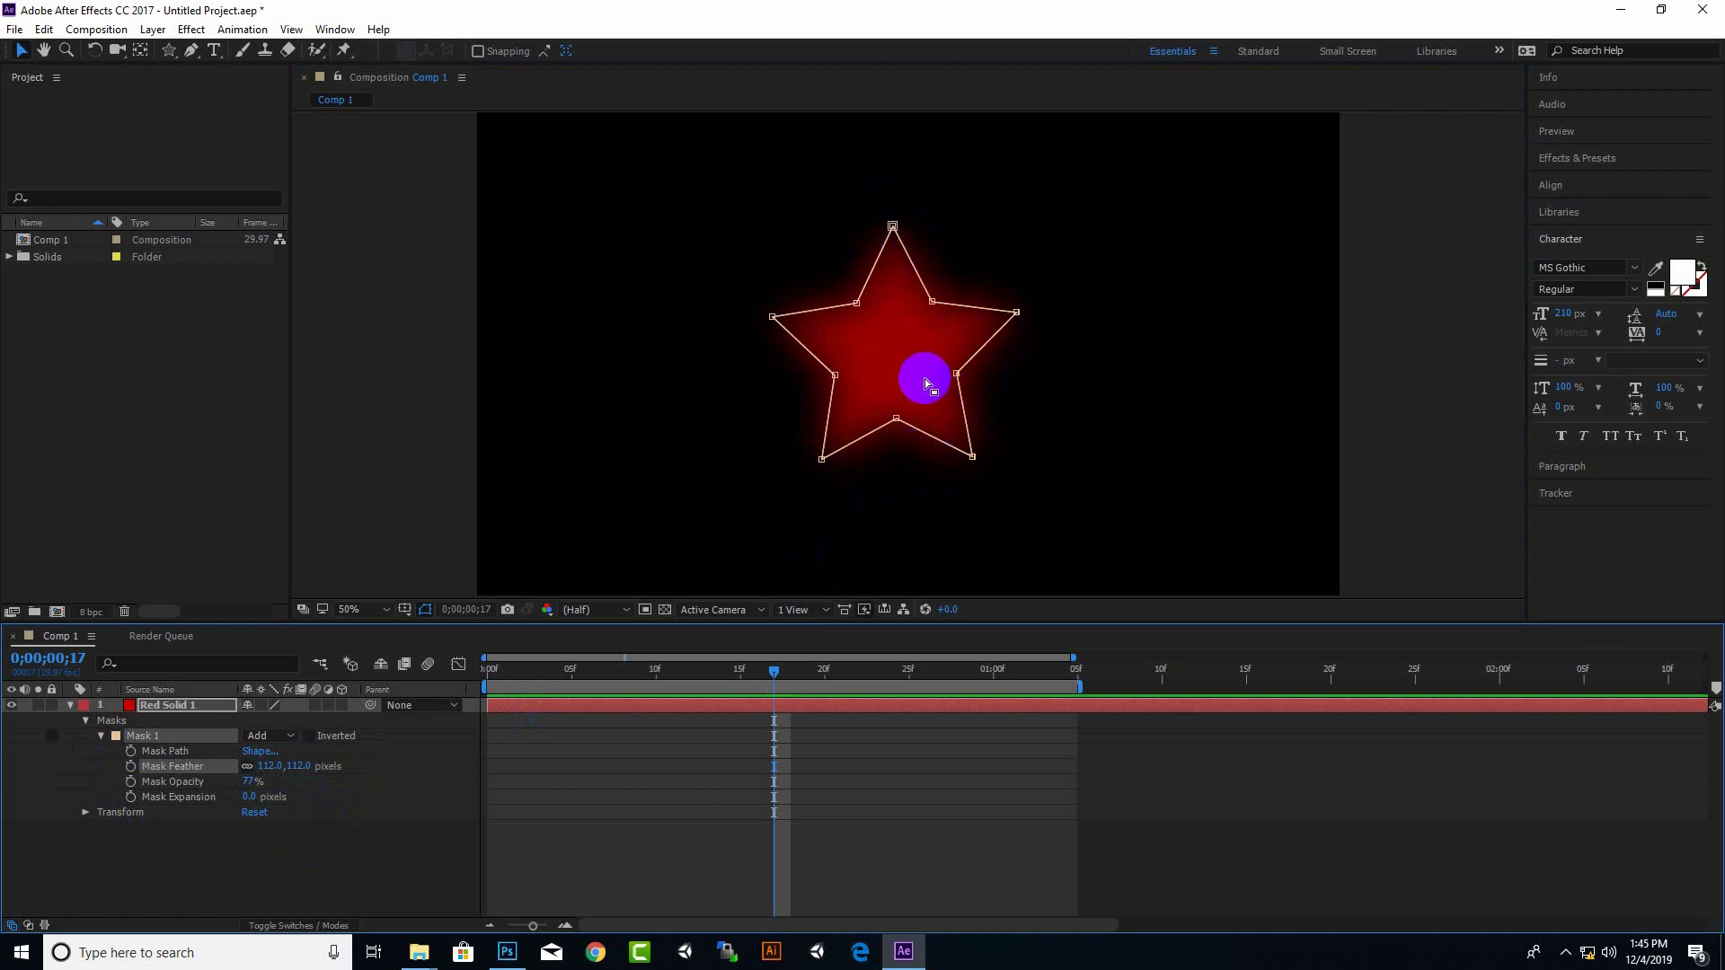
Reposition the feathered star slightly left and down near the centre, and set the current time to 0;00;00;00
mouse_move(878, 385)
mouse_down()
mouse_move(898, 385)
mouse_move(655, 334)
mouse_move(645, 279)
mouse_move(1228, 350)
mouse_move(881, 436)
mouse_move(846, 370)
mouse_move(872, 396)
mouse_up()
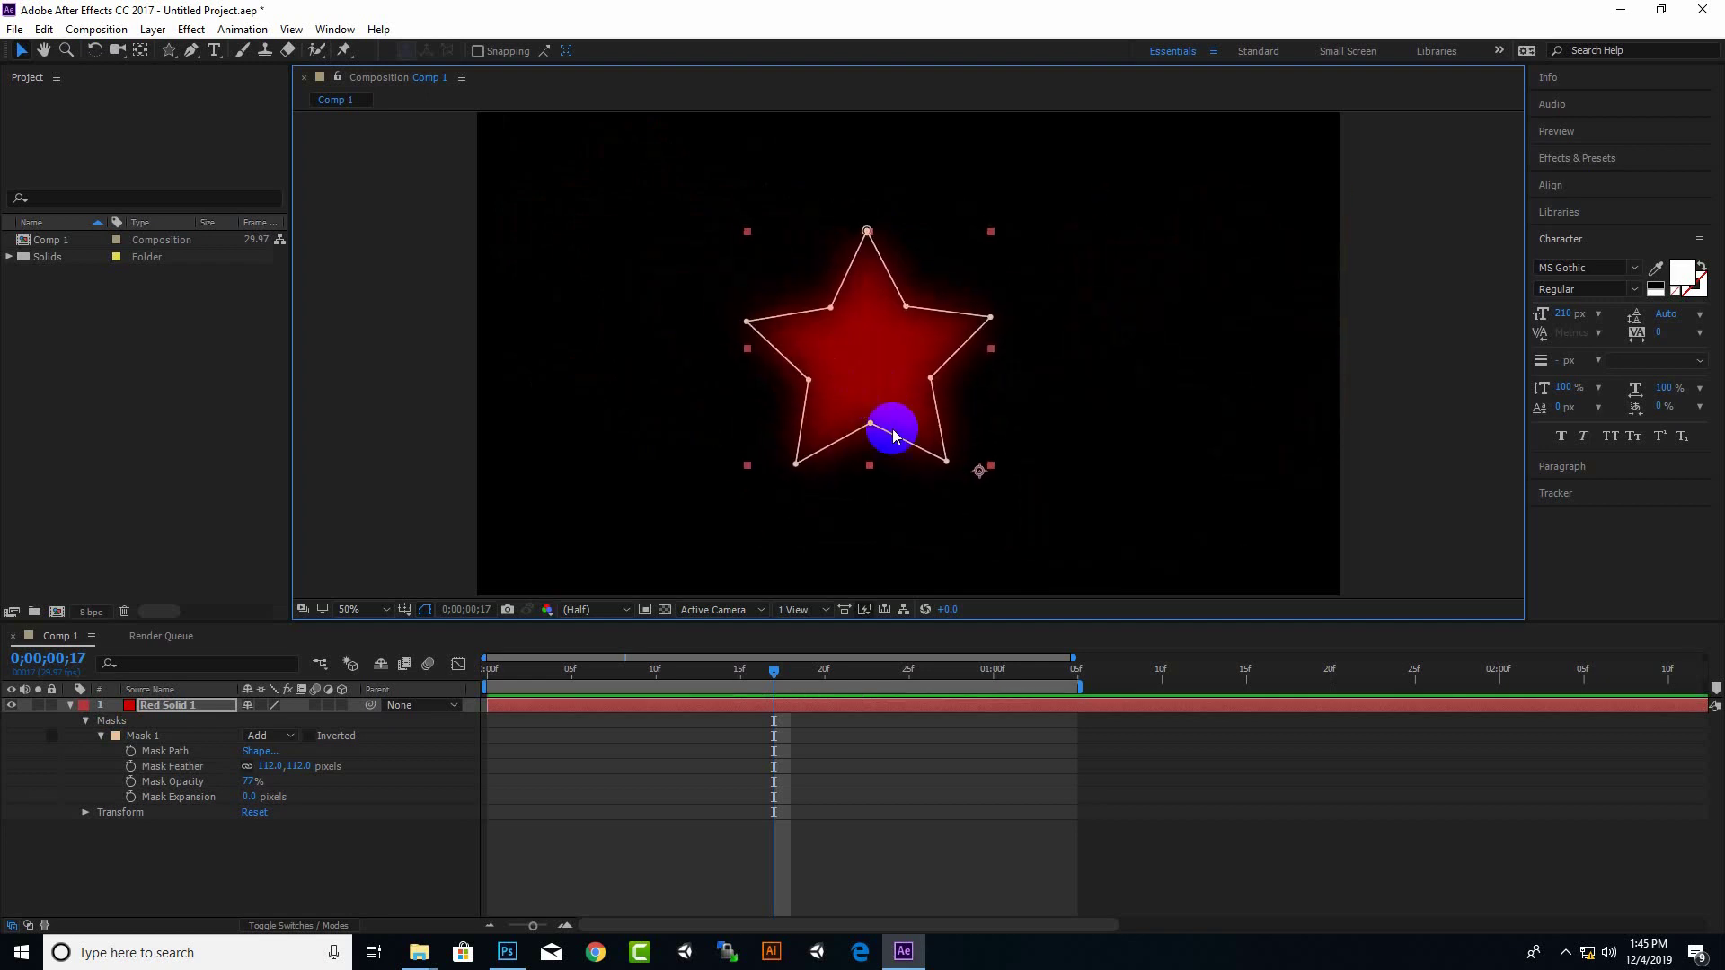
drag(771, 672, 482, 678)
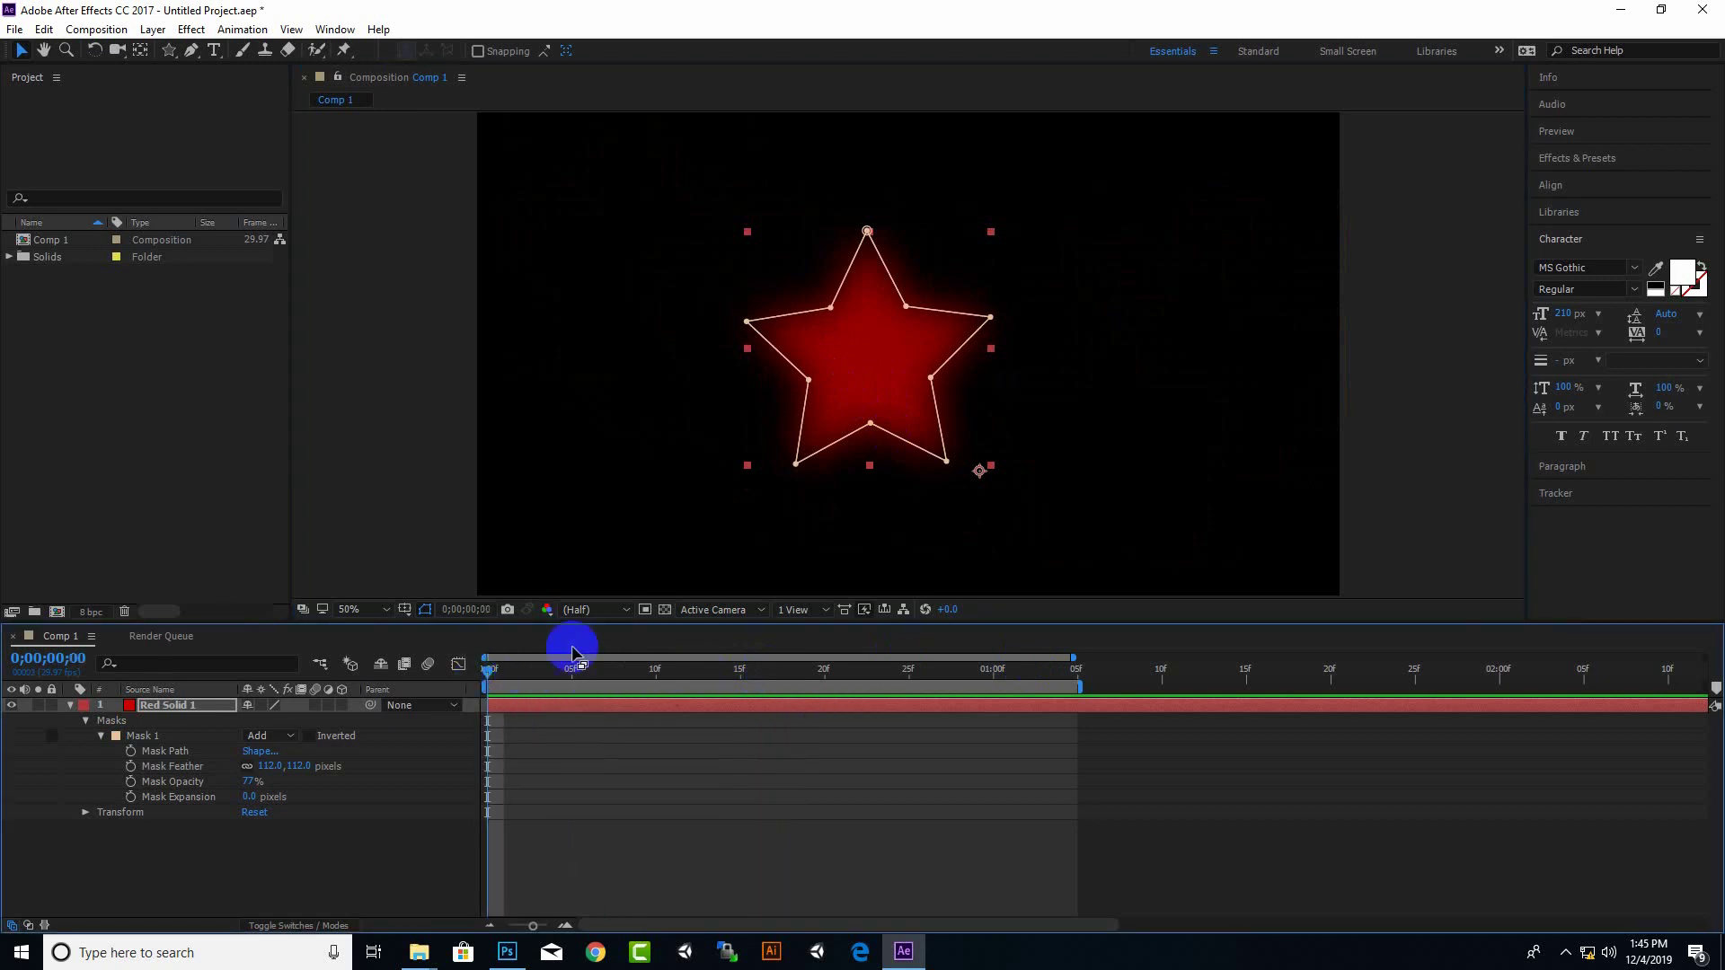
drag(855, 363, 867, 377)
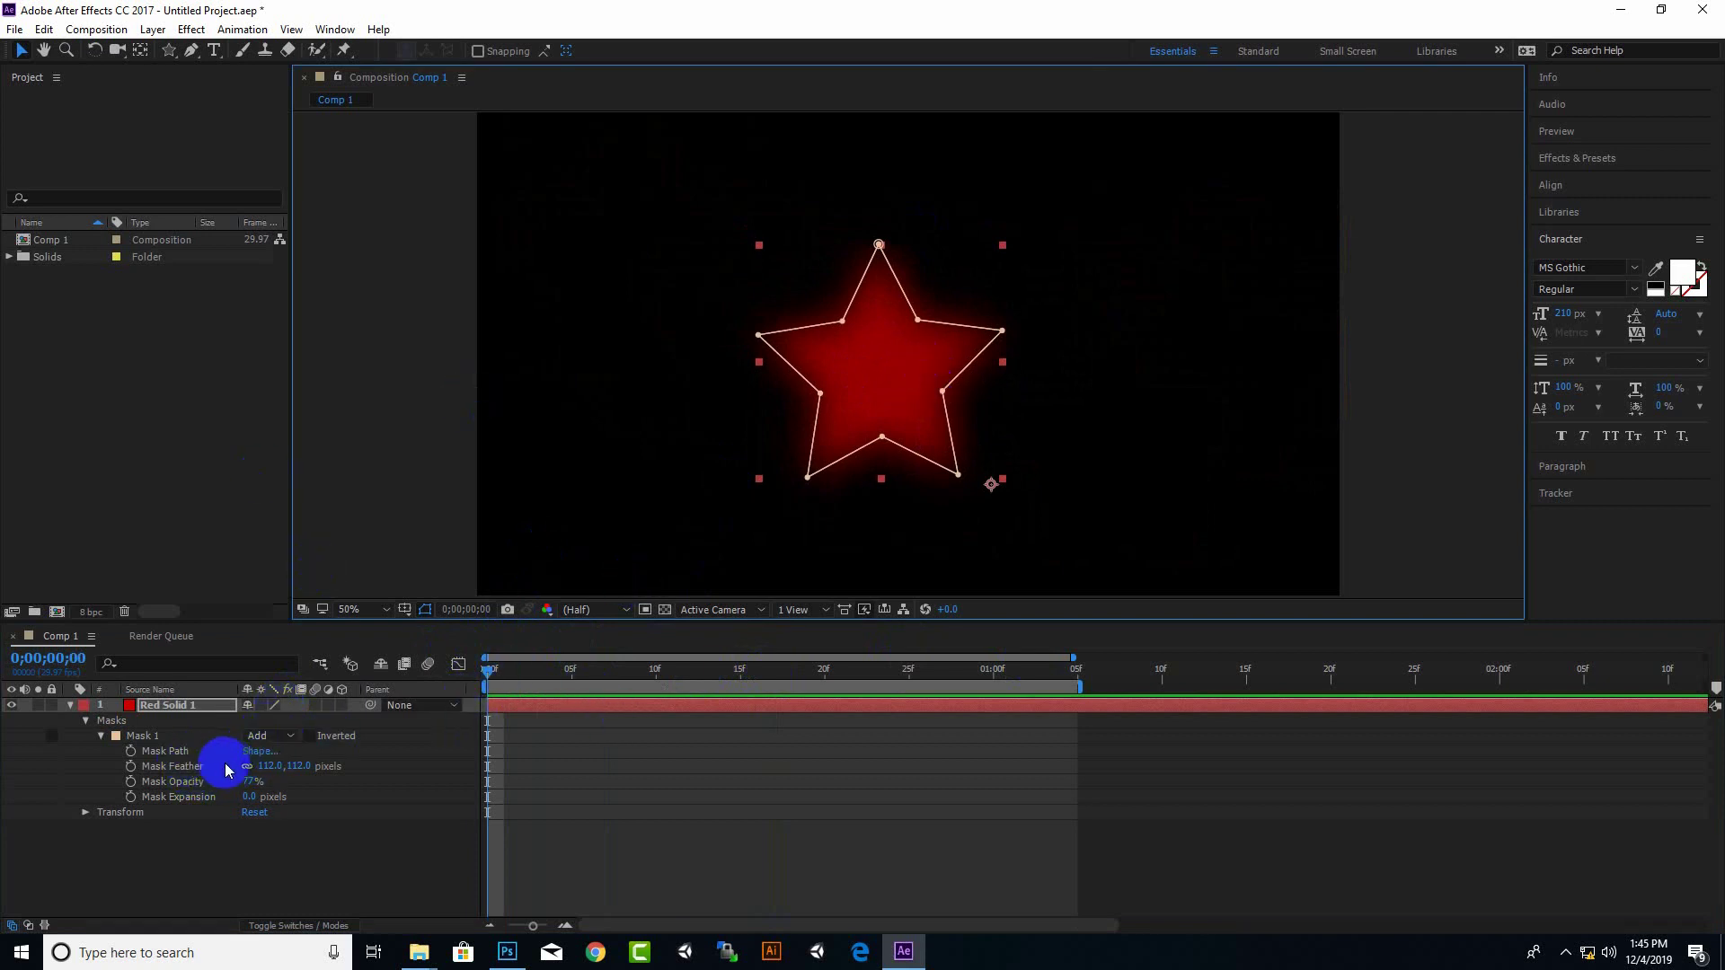
Keyframe the mask feather at 112 pixels on the first frame and at a much higher value at 0;00;01;05
click(131, 767)
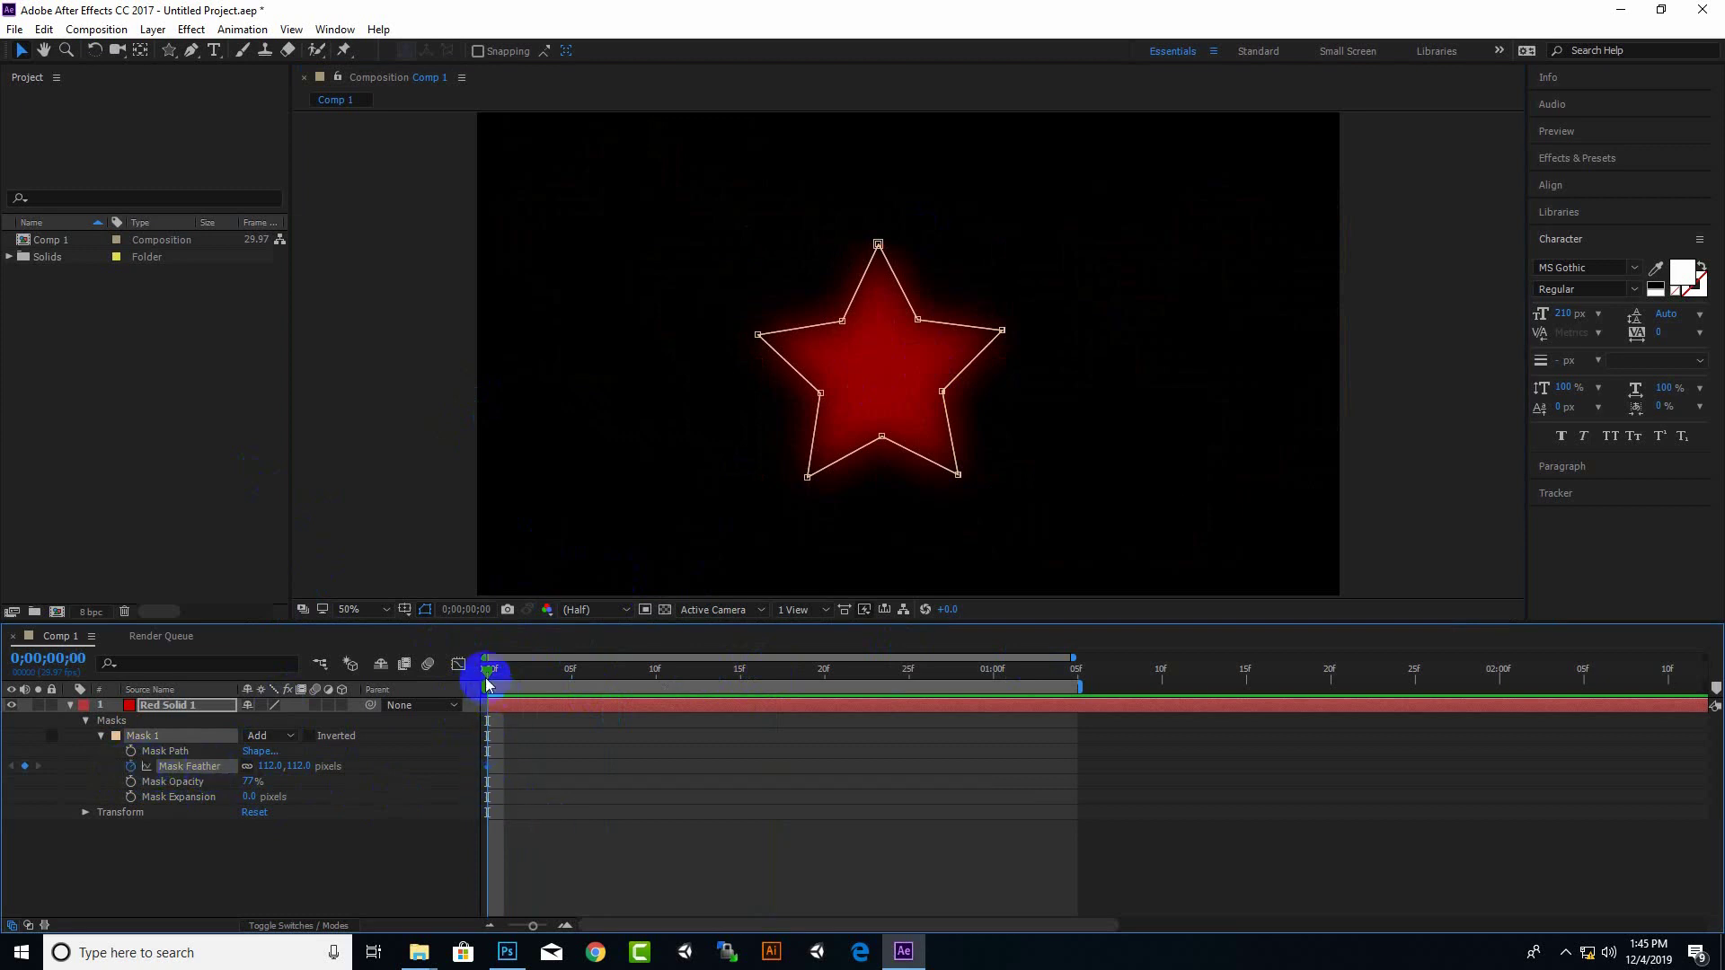
drag(487, 674, 1076, 669)
click(272, 768)
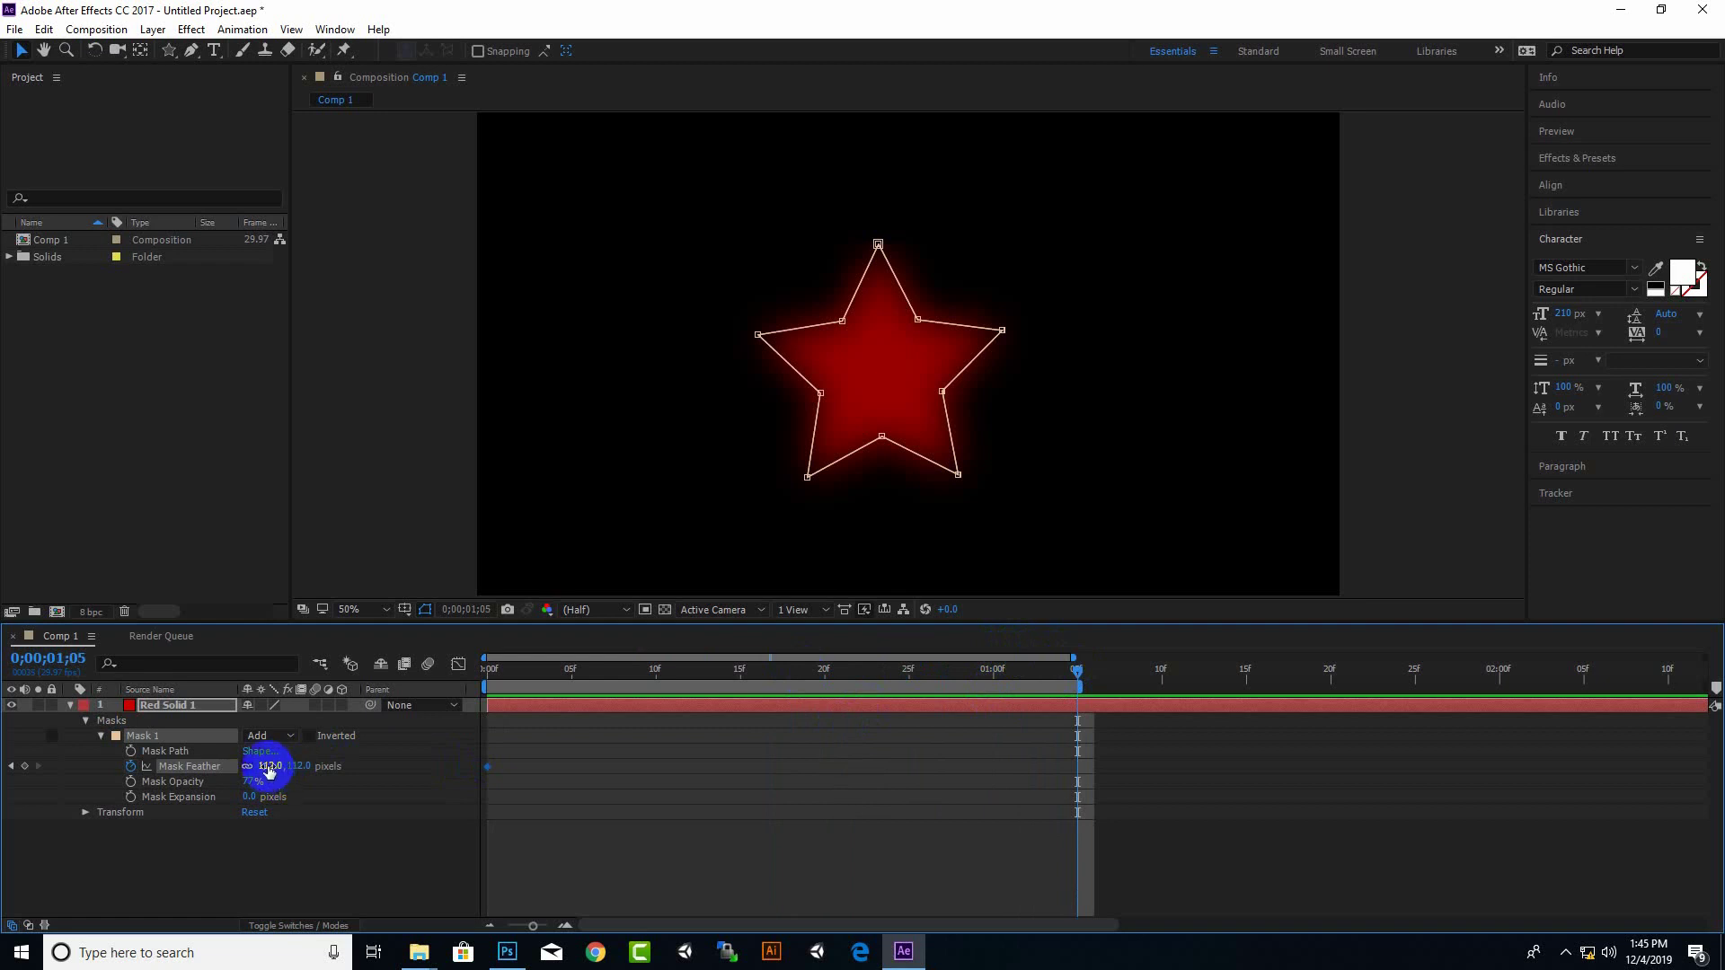
drag(268, 770, 410, 760)
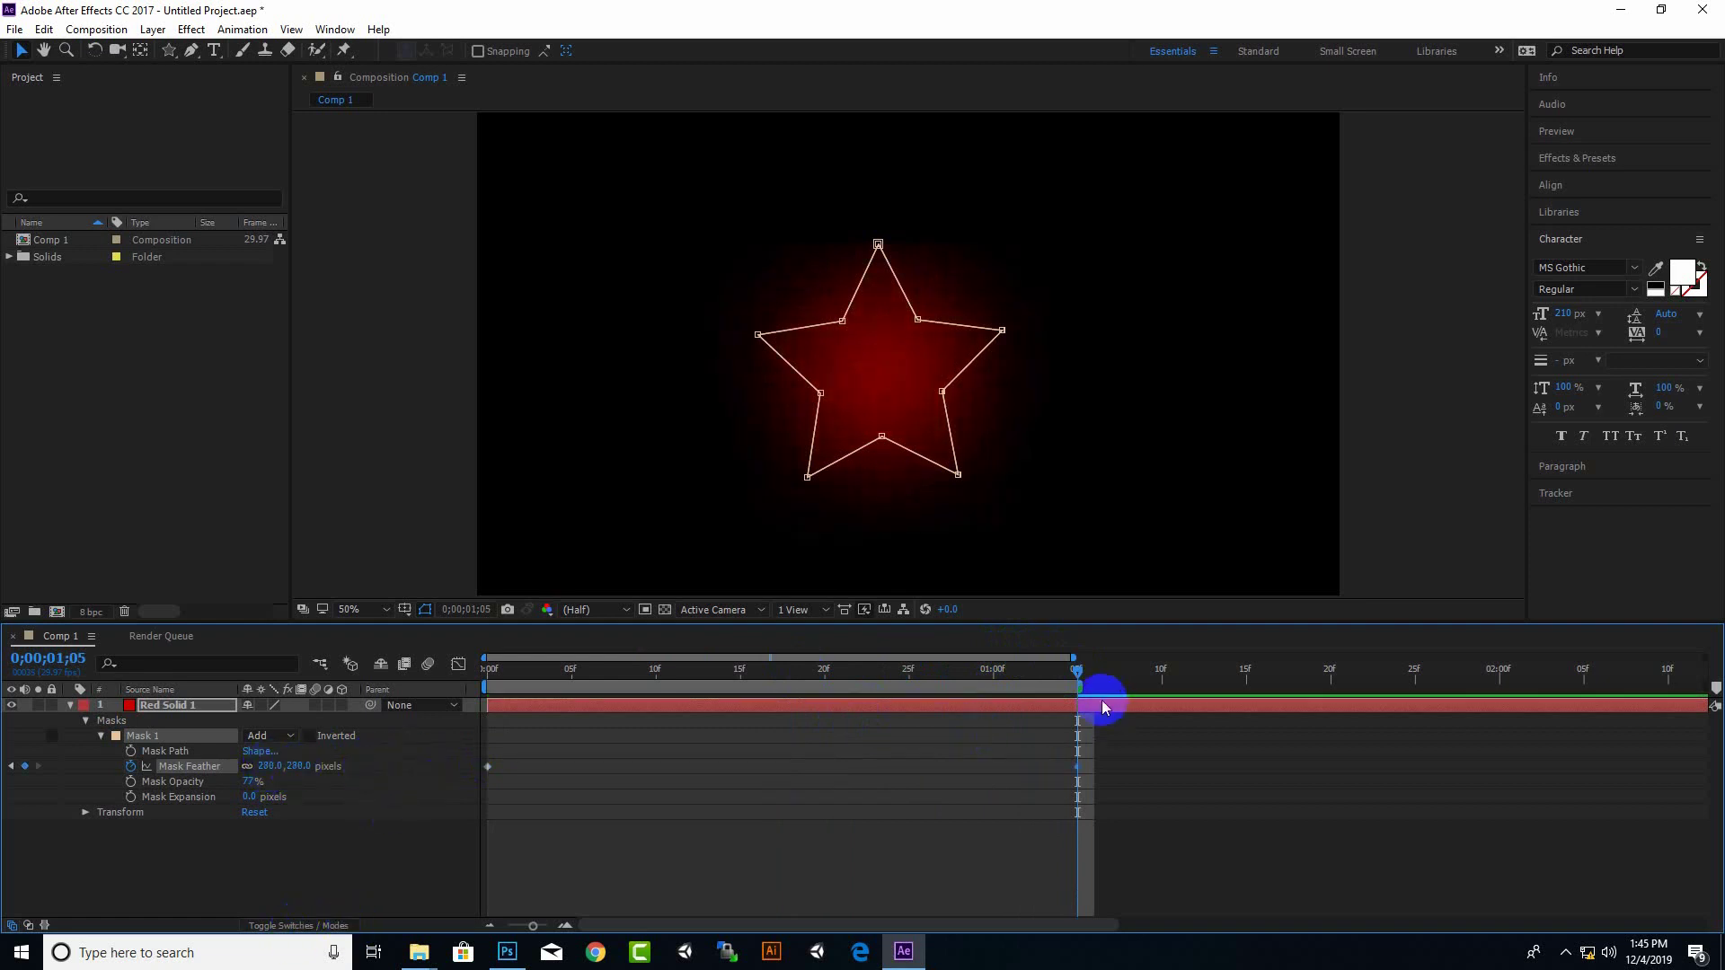
Preview the mask feather animation from the first frame
drag(1078, 672, 432, 682)
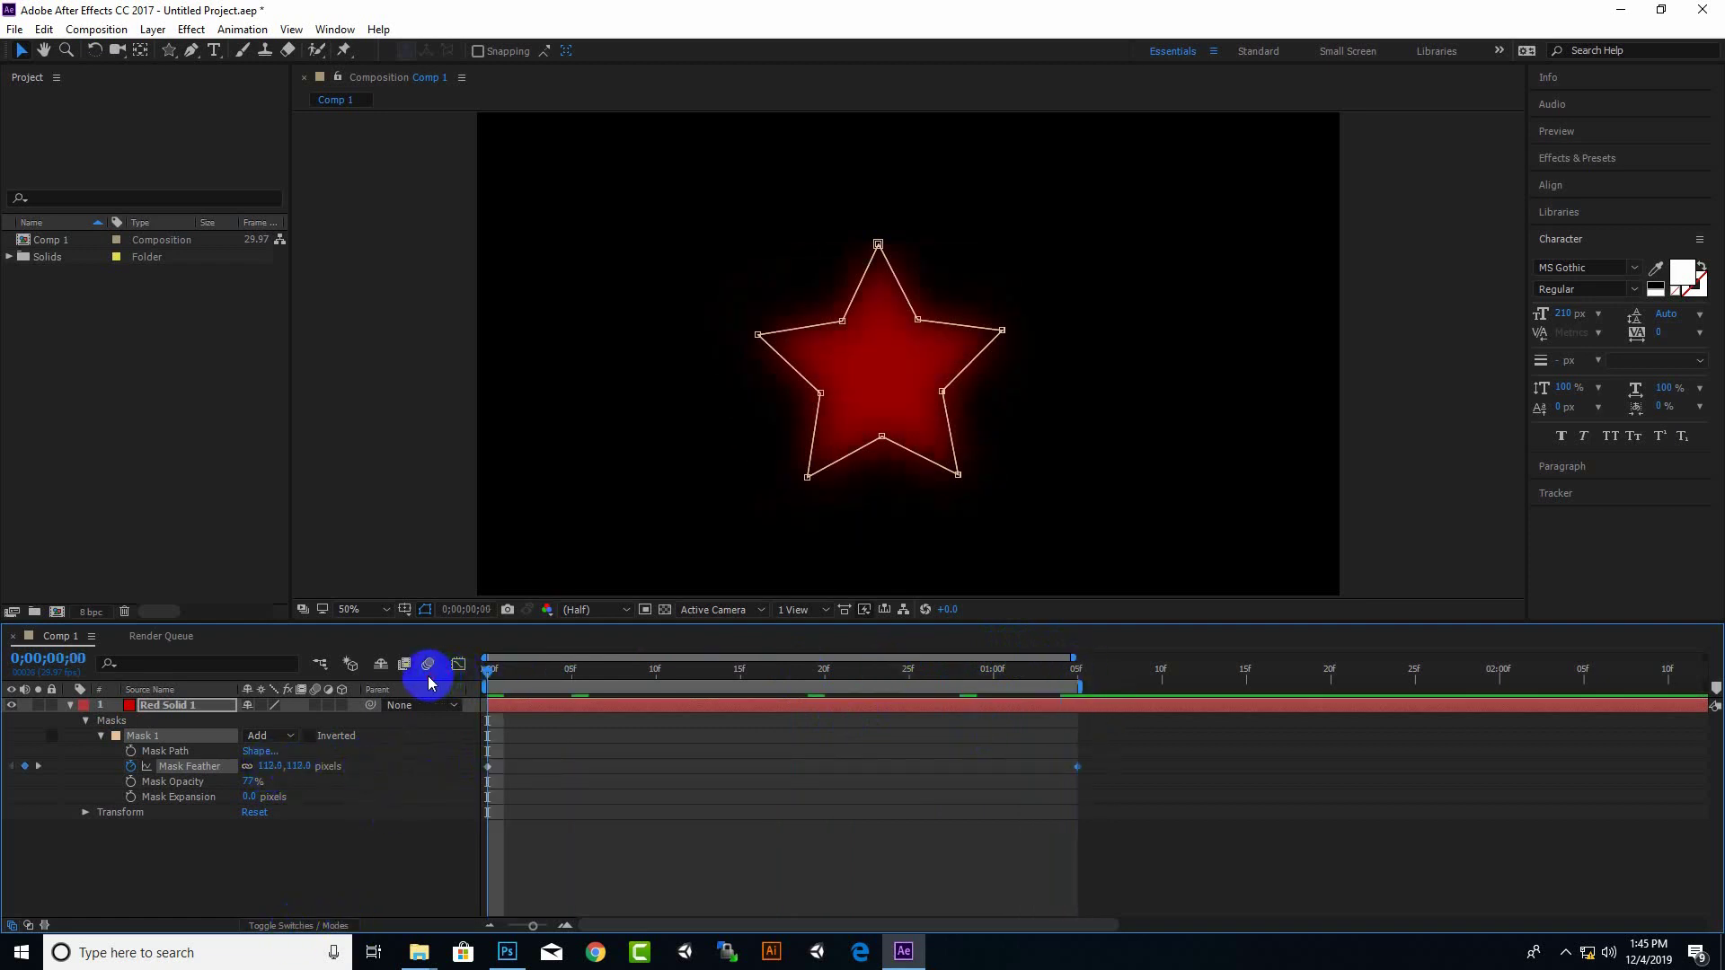
key(space)
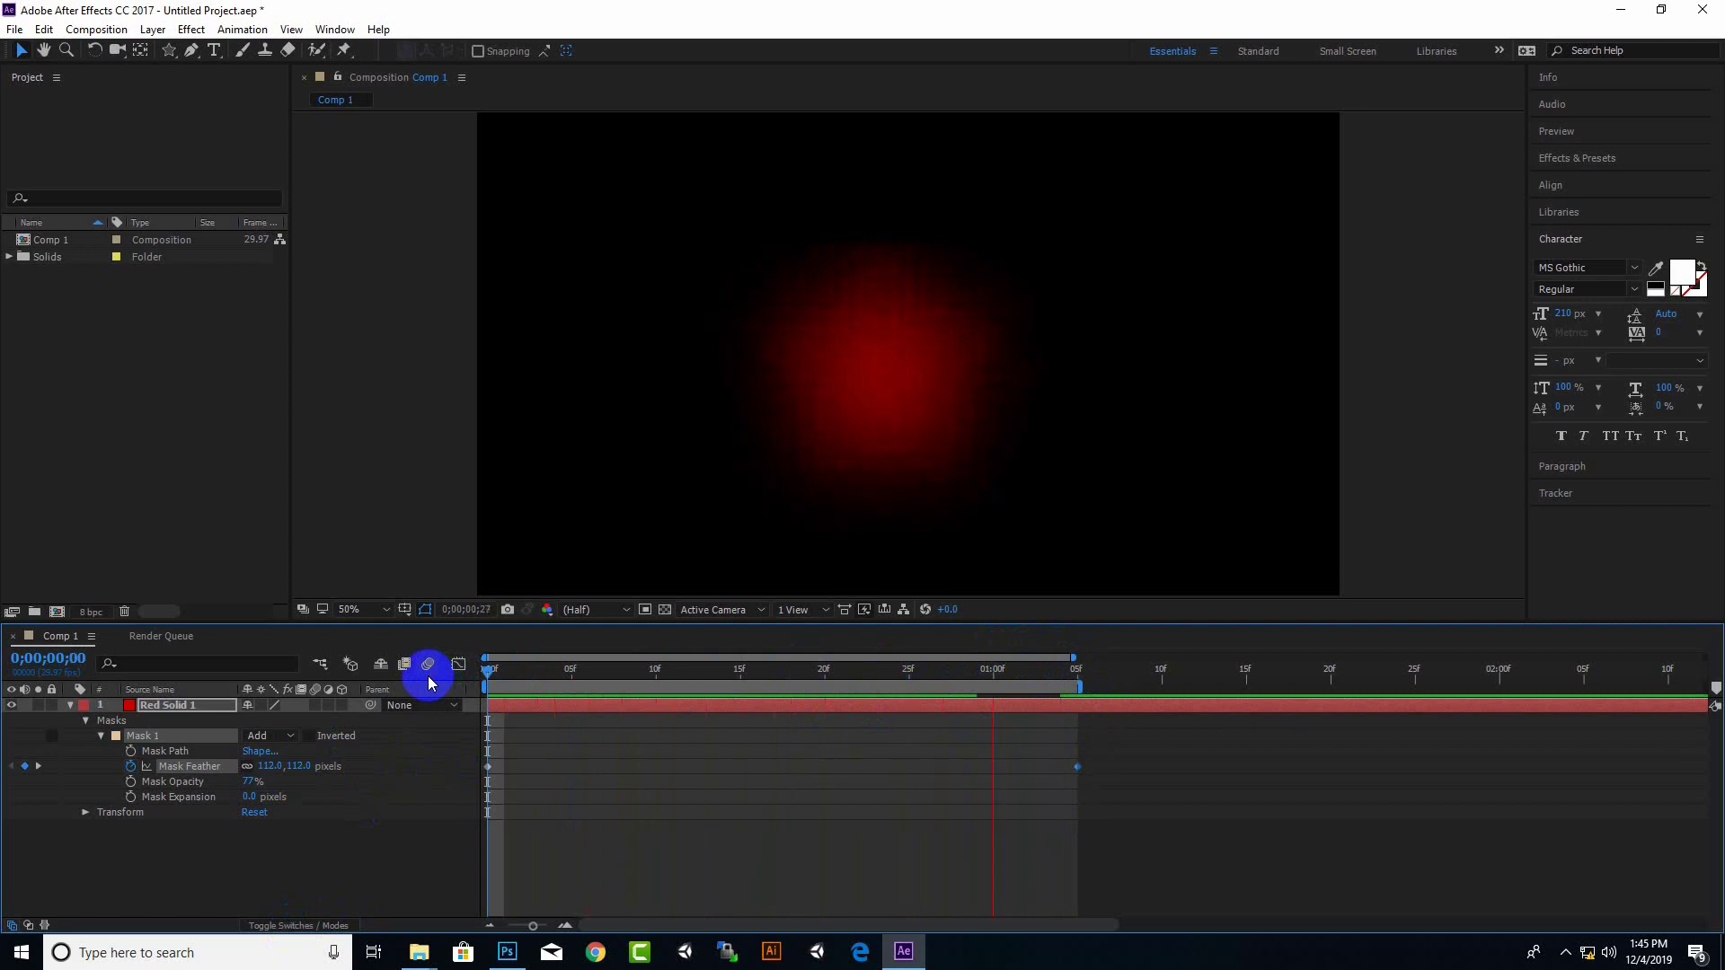
key(space)
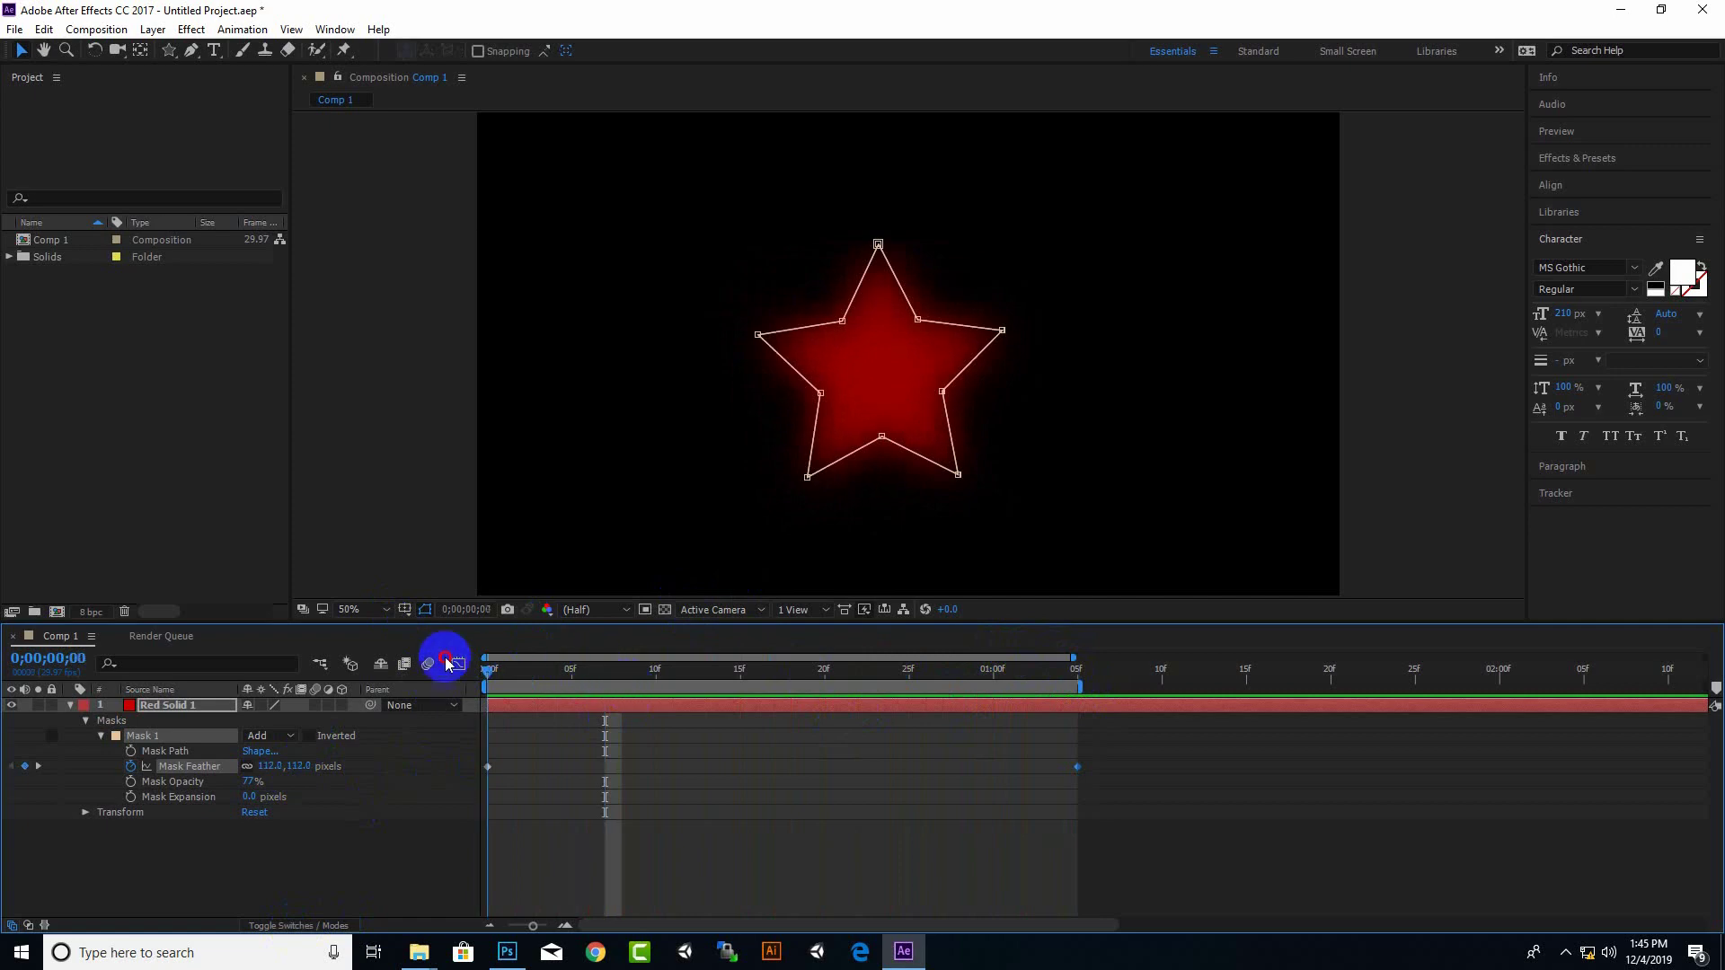
Lower the mask feather keyframe on the first frame to about 1 pixel and preview the animation
key(Home)
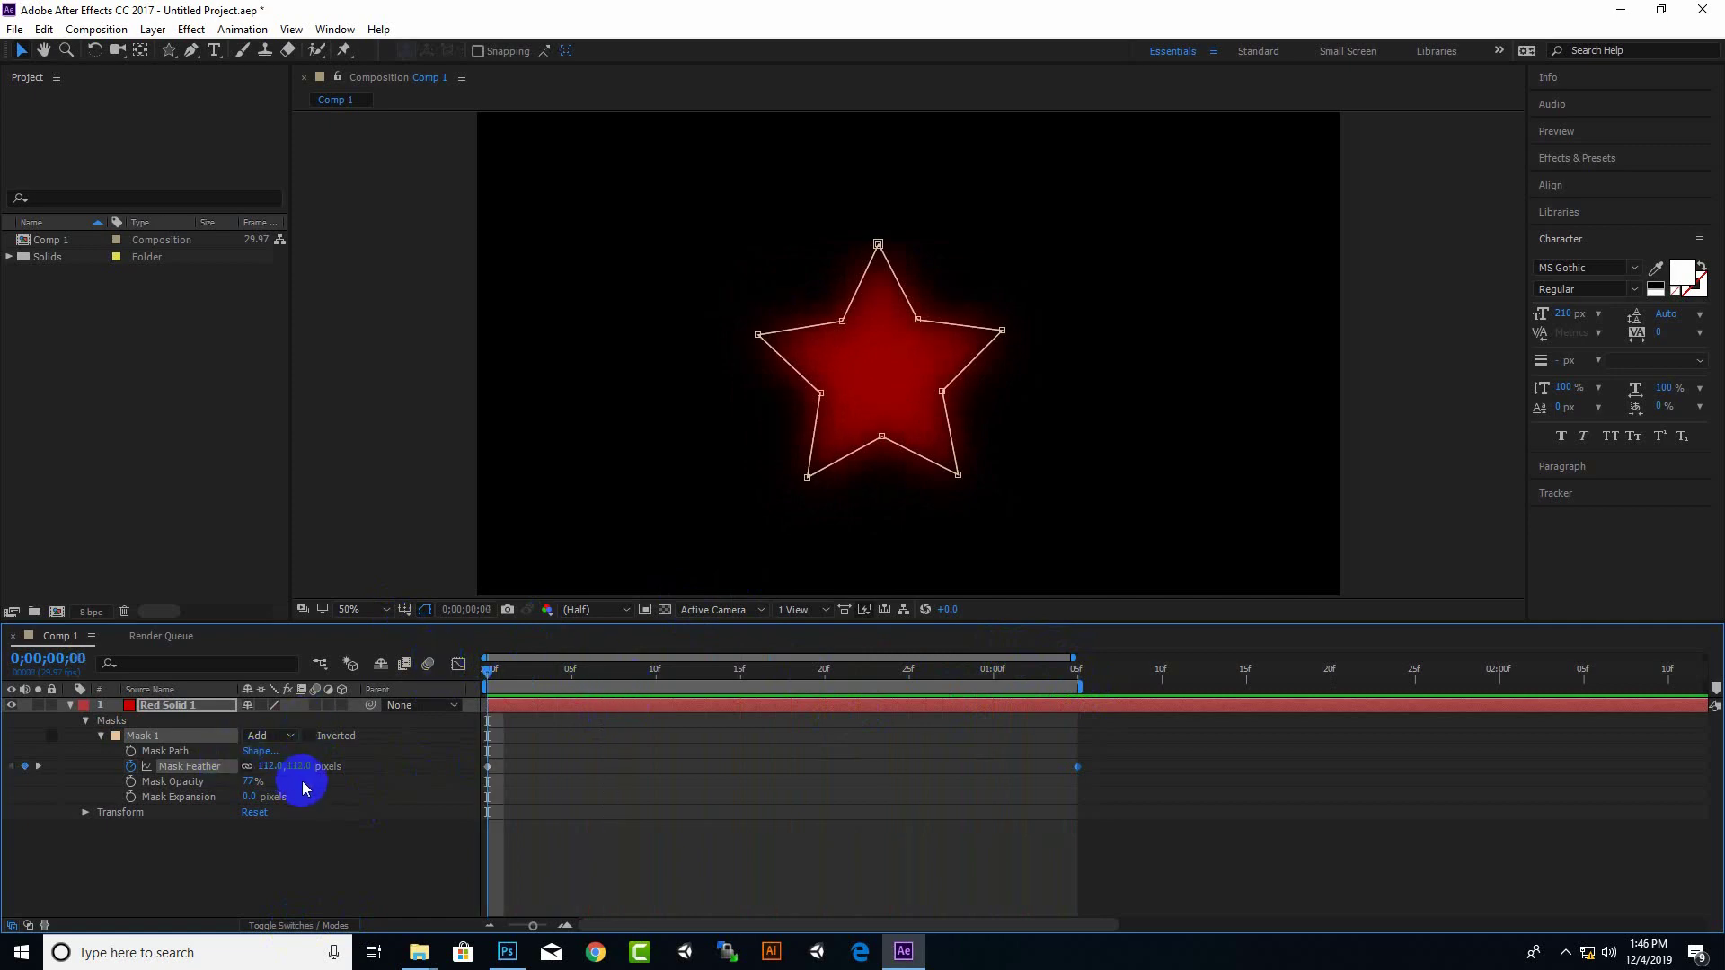
drag(272, 768, 136, 765)
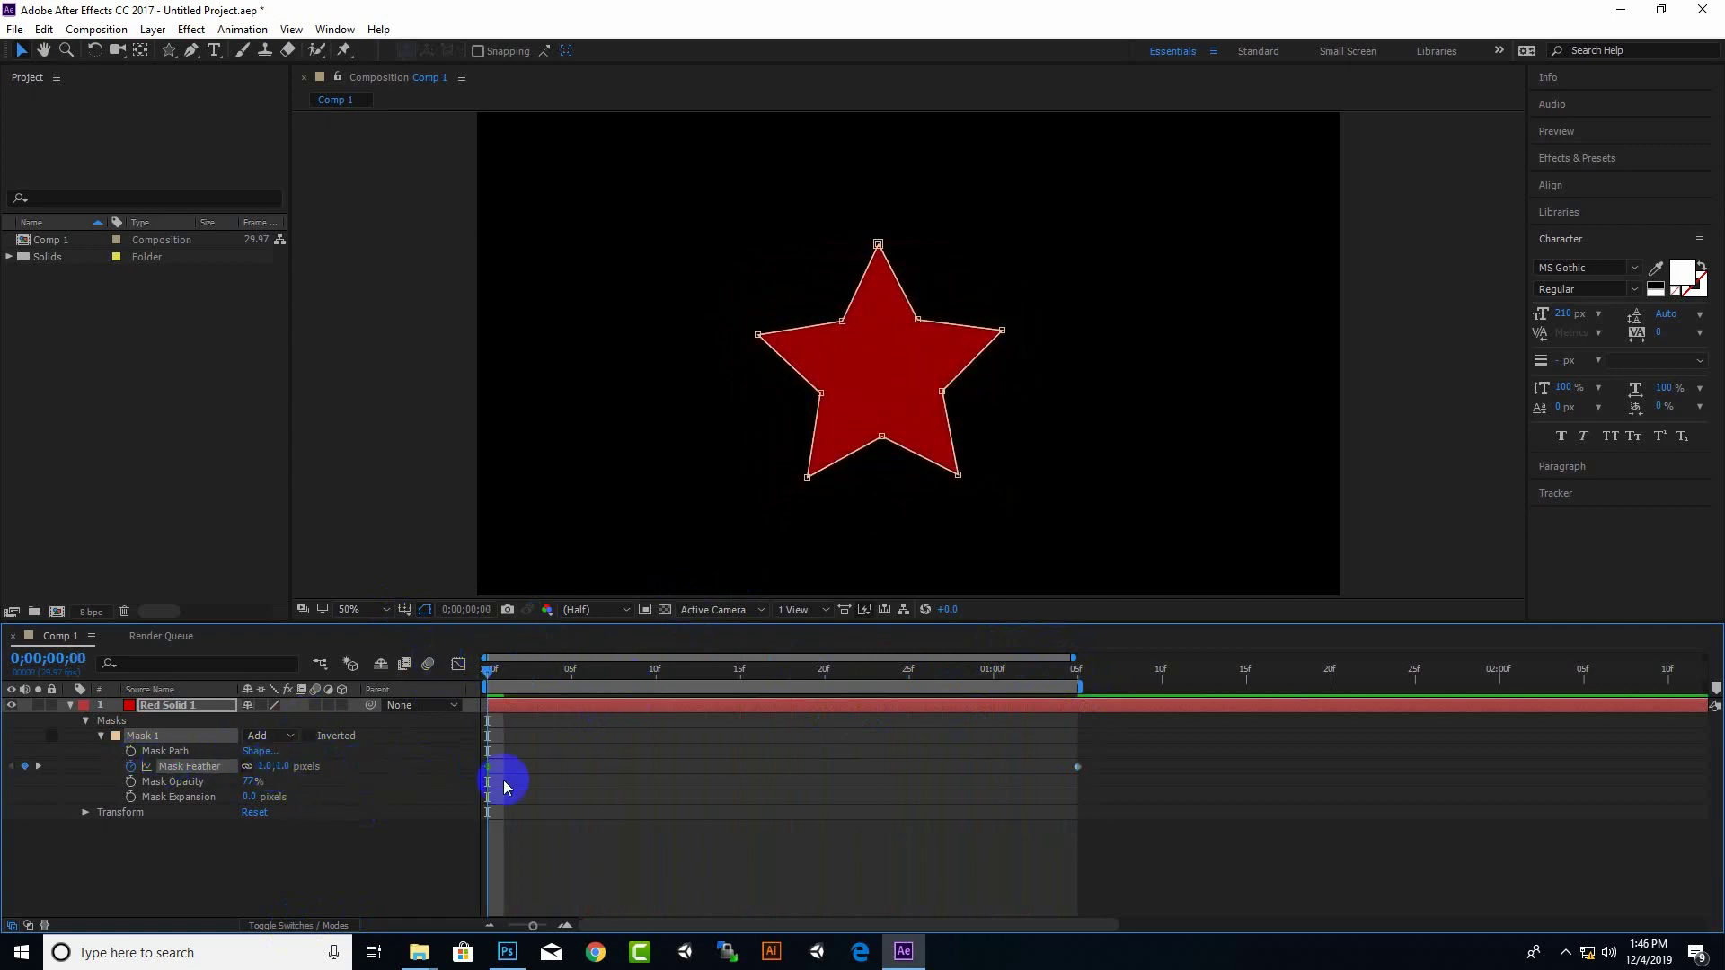
key(space)
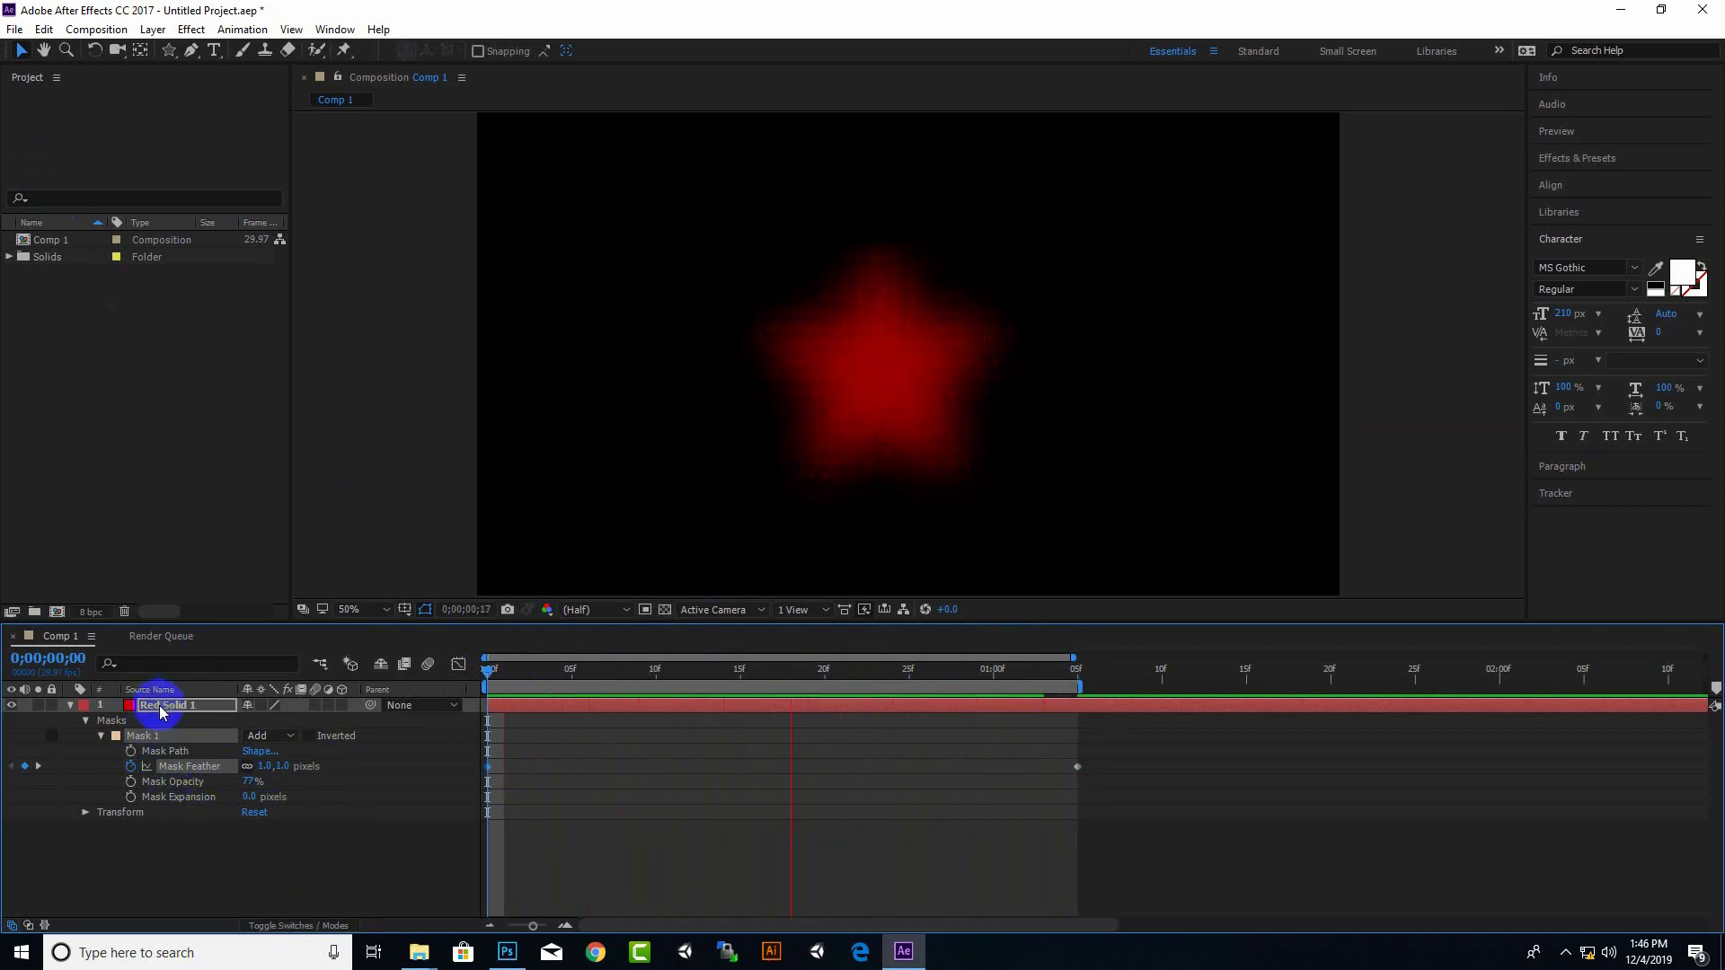
Delete the Red Solid 1 layer from the composition and stop the preview
key(Delete)
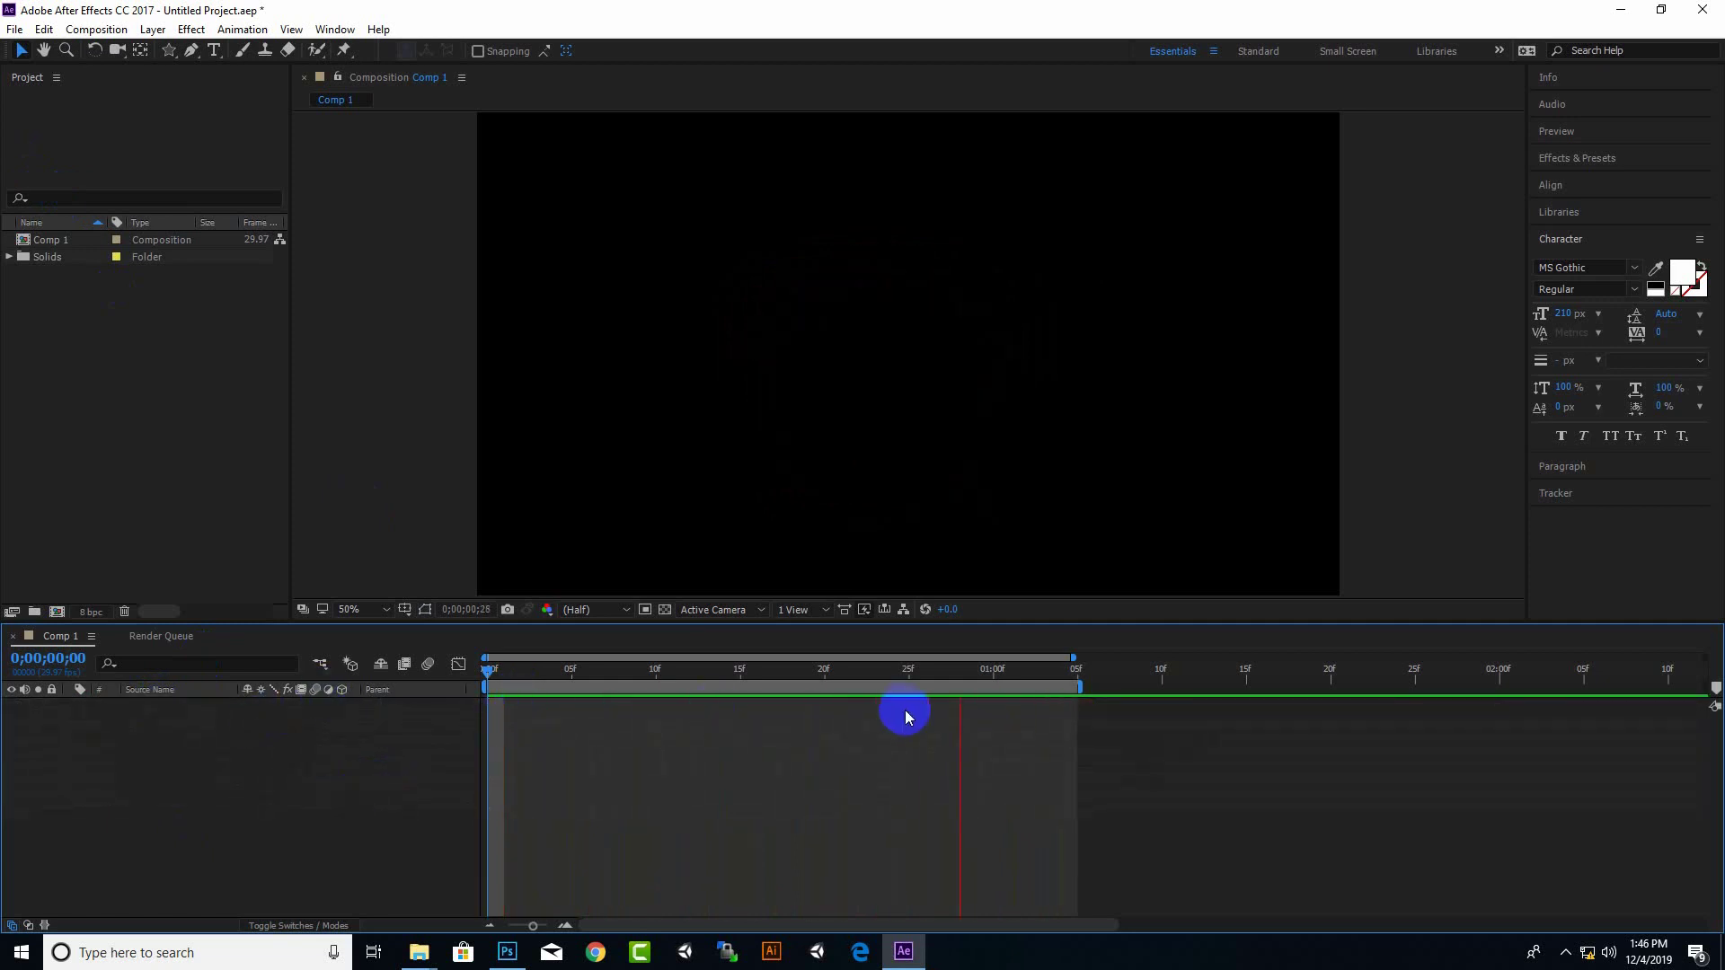
key(space)
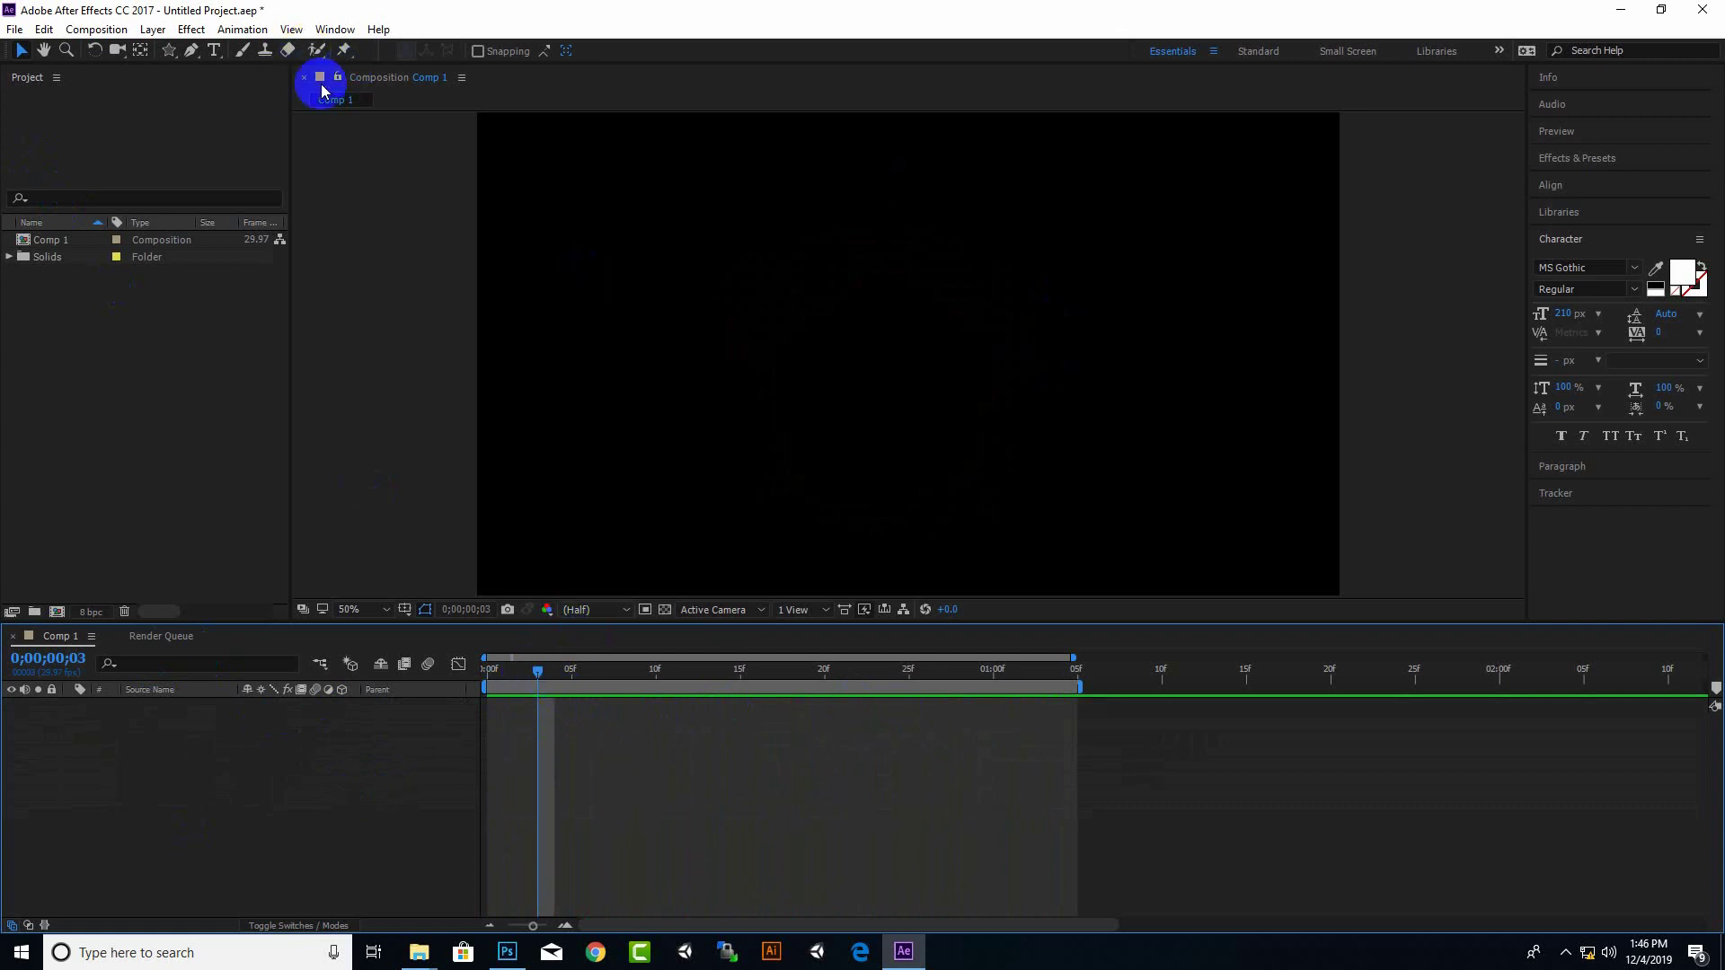
Draw a closed five-point shape with the Pen tool, using straight upper edges and one curved point along the bottom
click(191, 51)
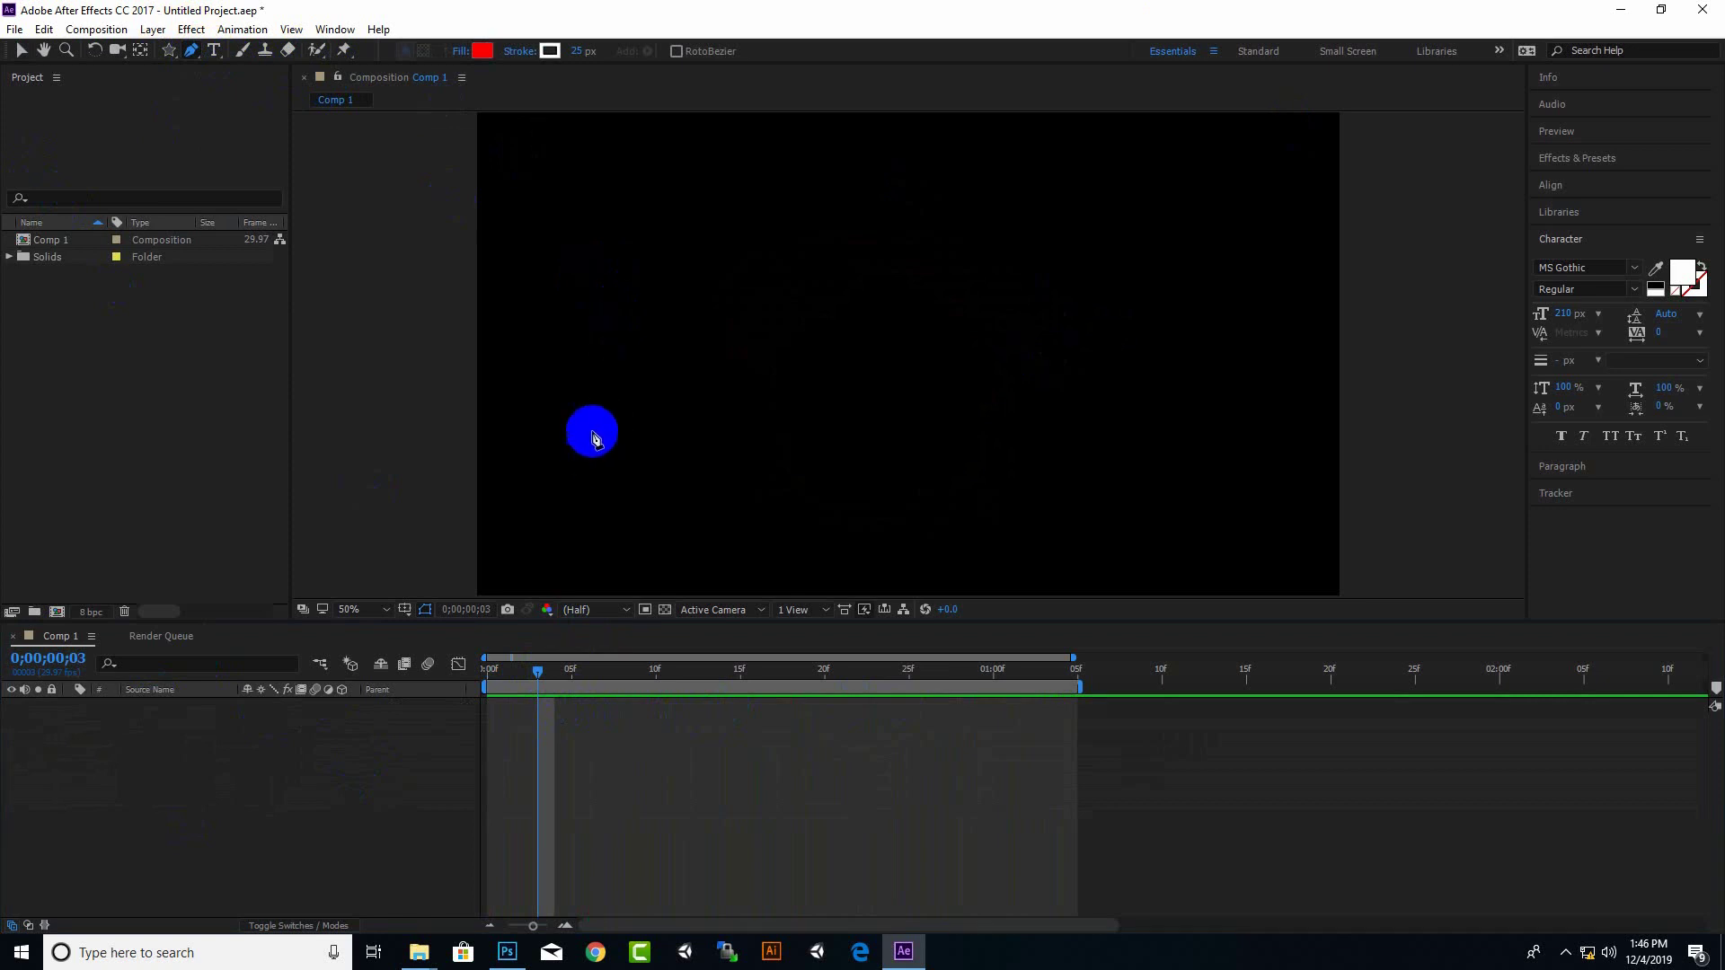
click(587, 407)
click(819, 191)
click(985, 365)
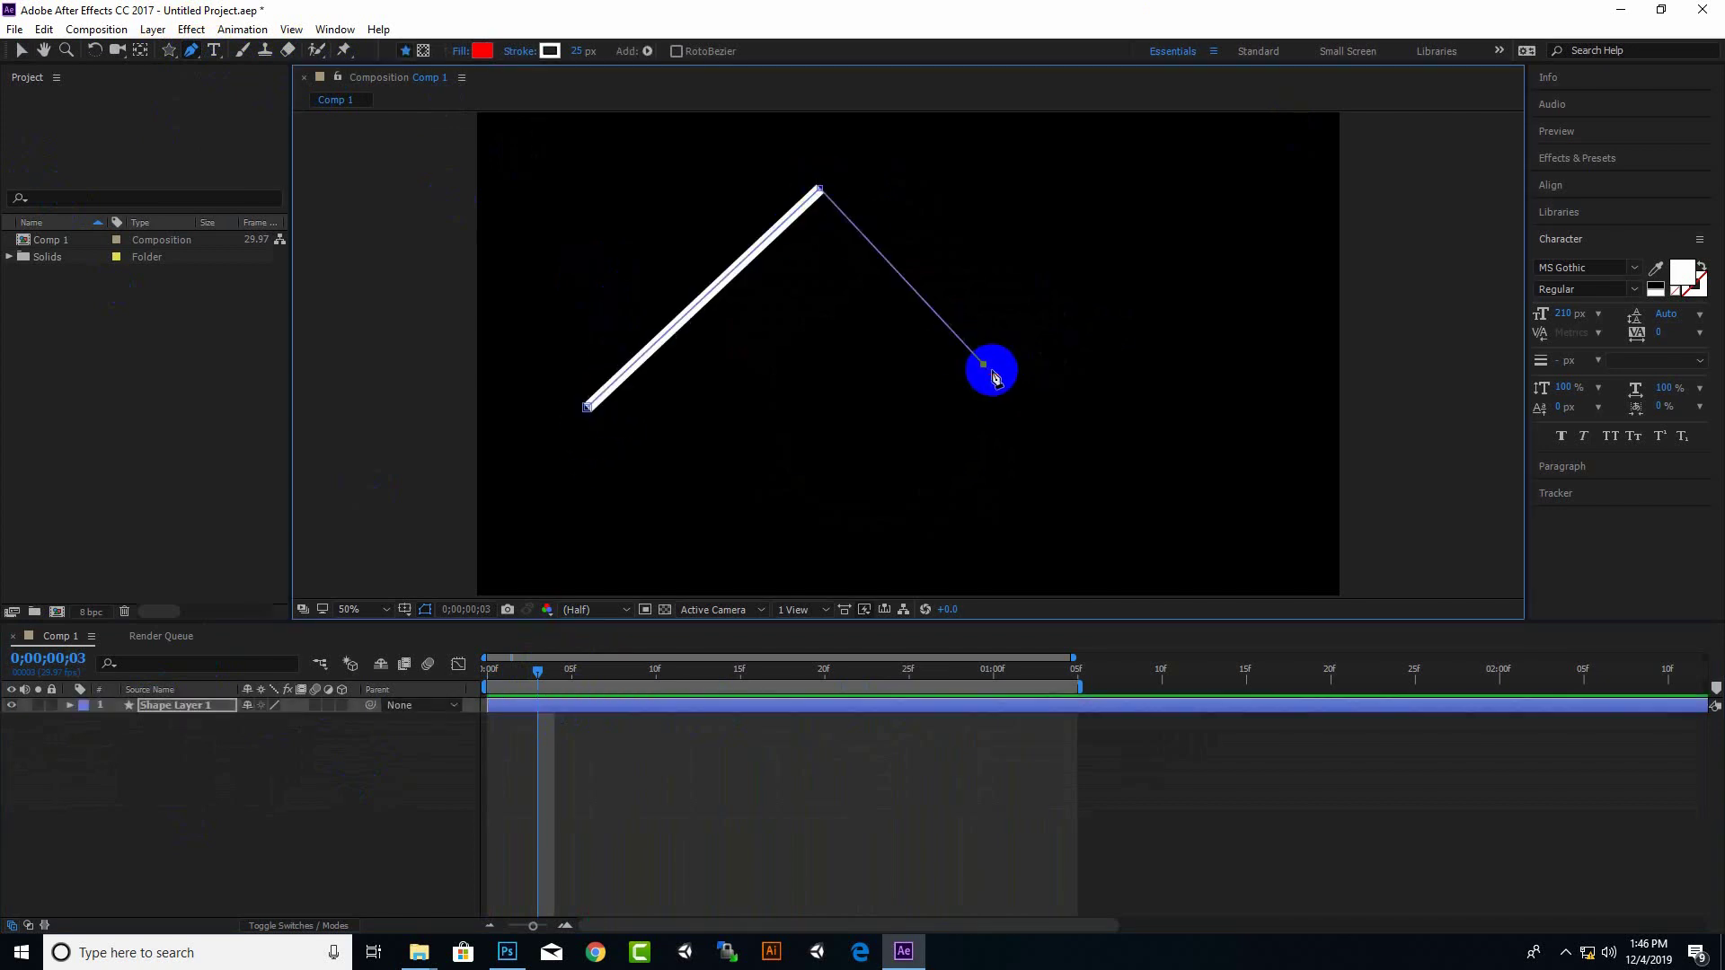
click(1160, 261)
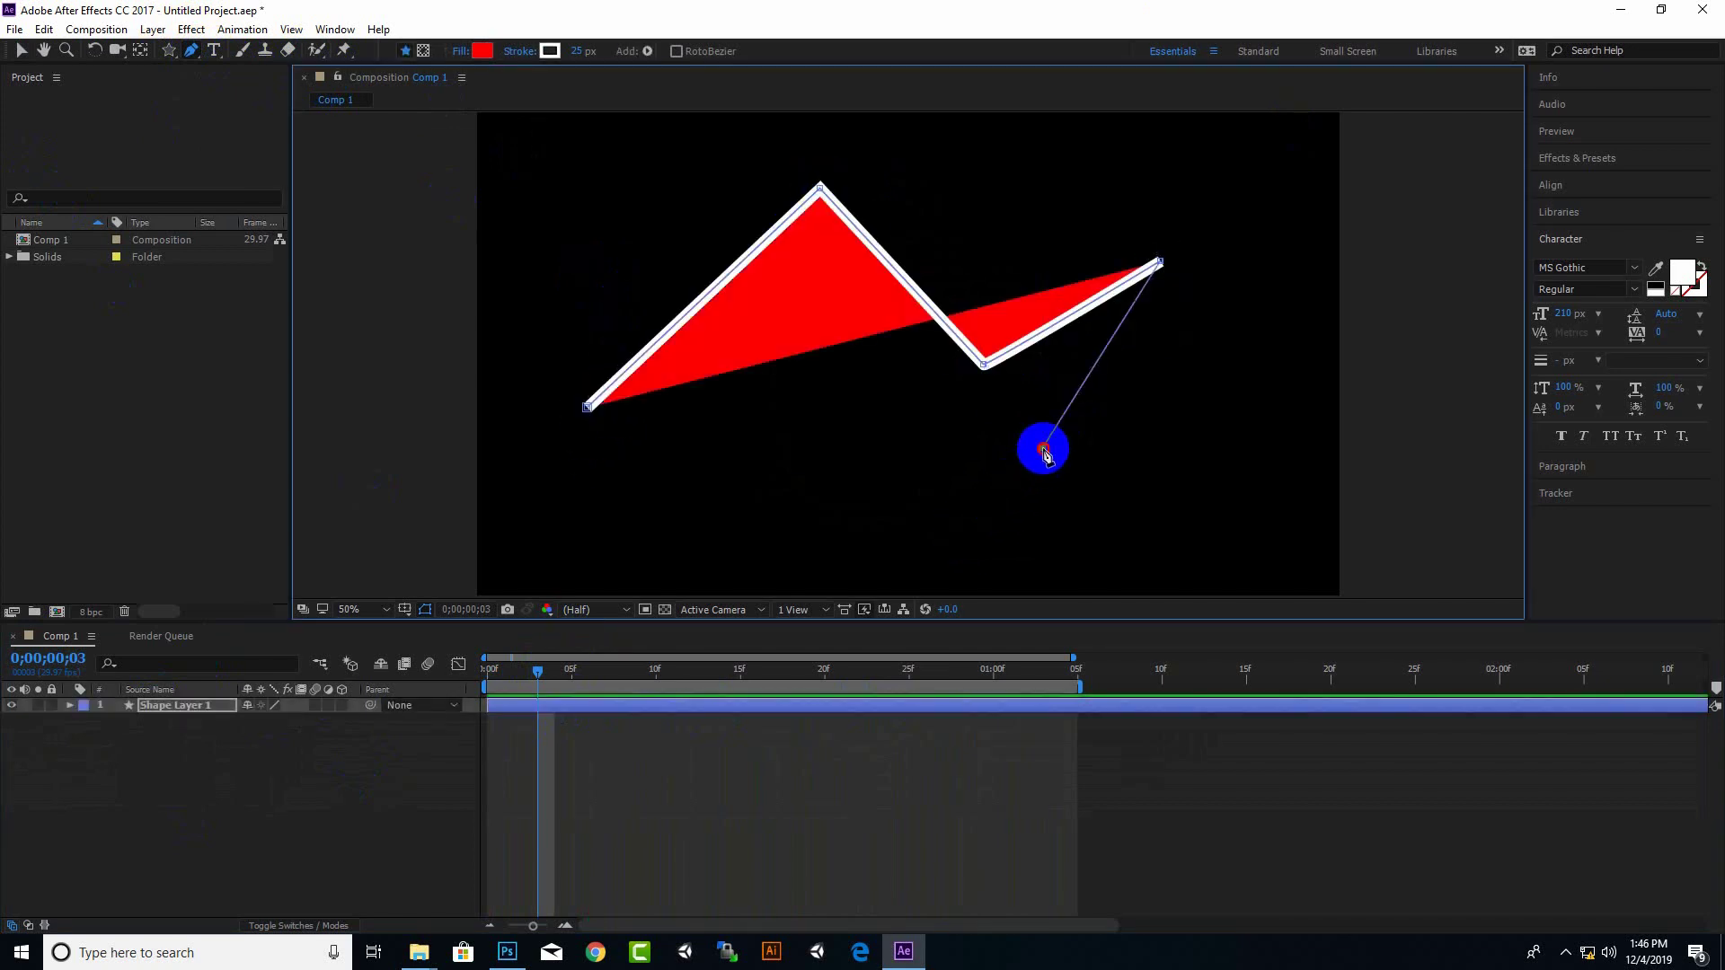
drag(1042, 448, 842, 468)
click(586, 410)
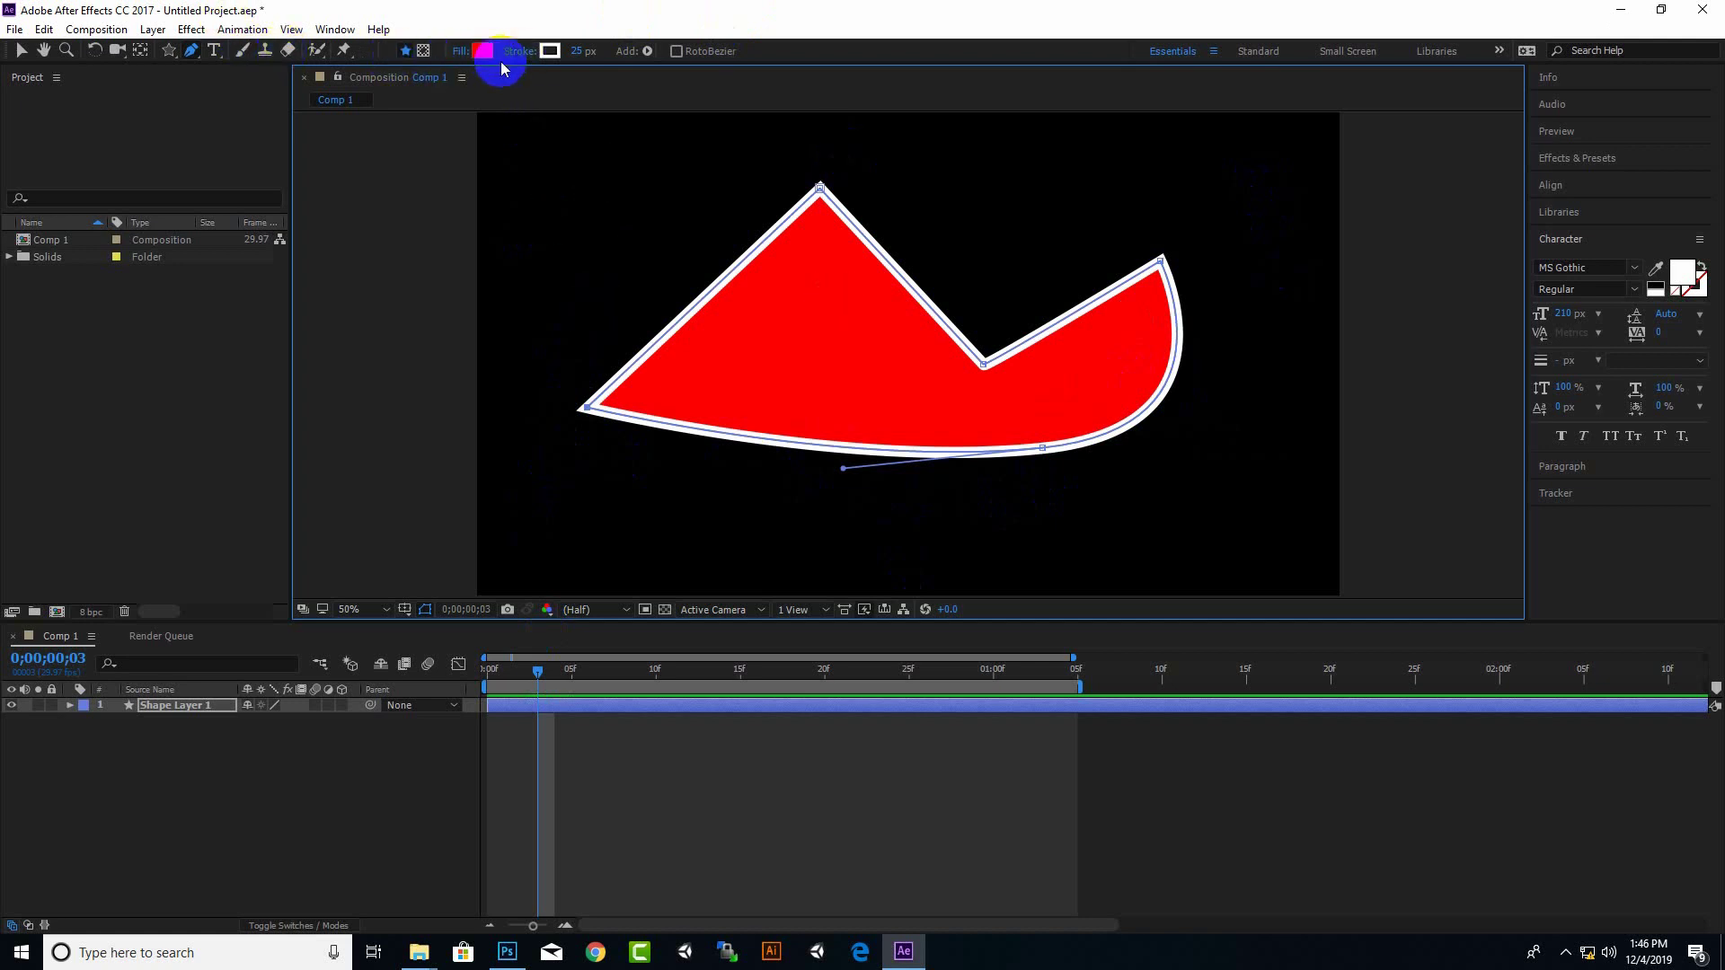
Set the shape's stroke colour to blue 0021E7 and reduce the stroke width to 4 px
click(549, 51)
mouse_move(1069, 454)
mouse_down()
mouse_move(1124, 417)
mouse_move(966, 459)
mouse_up()
click(1164, 387)
click(1141, 327)
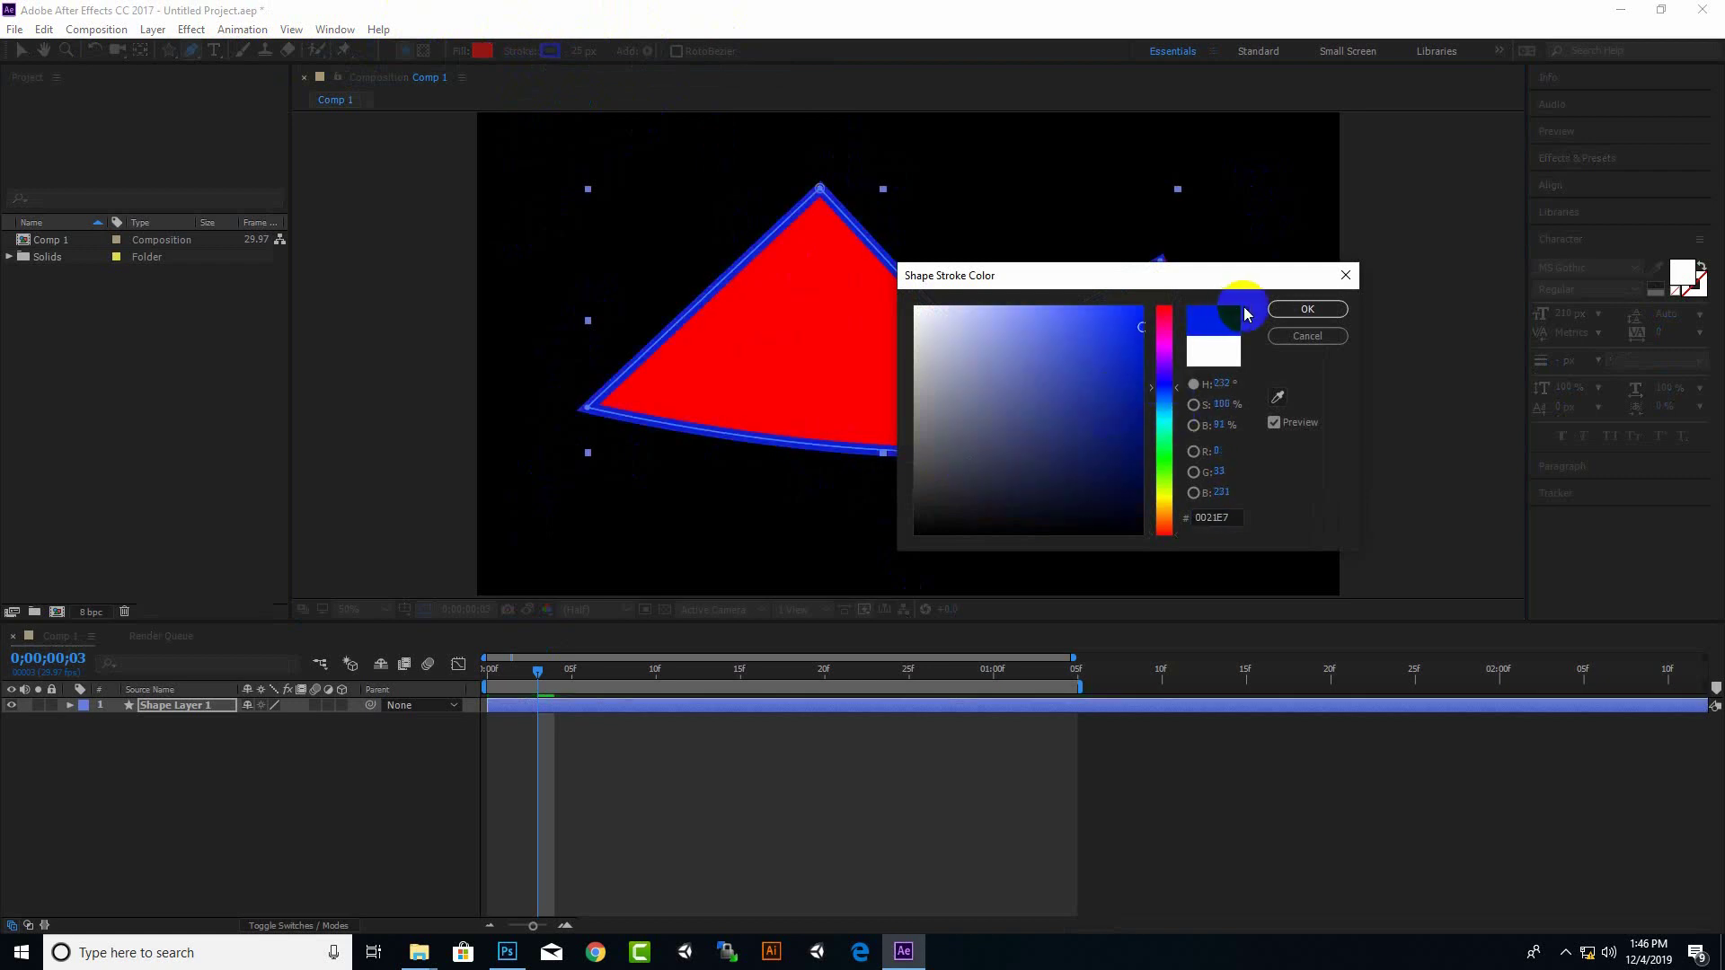
click(1307, 309)
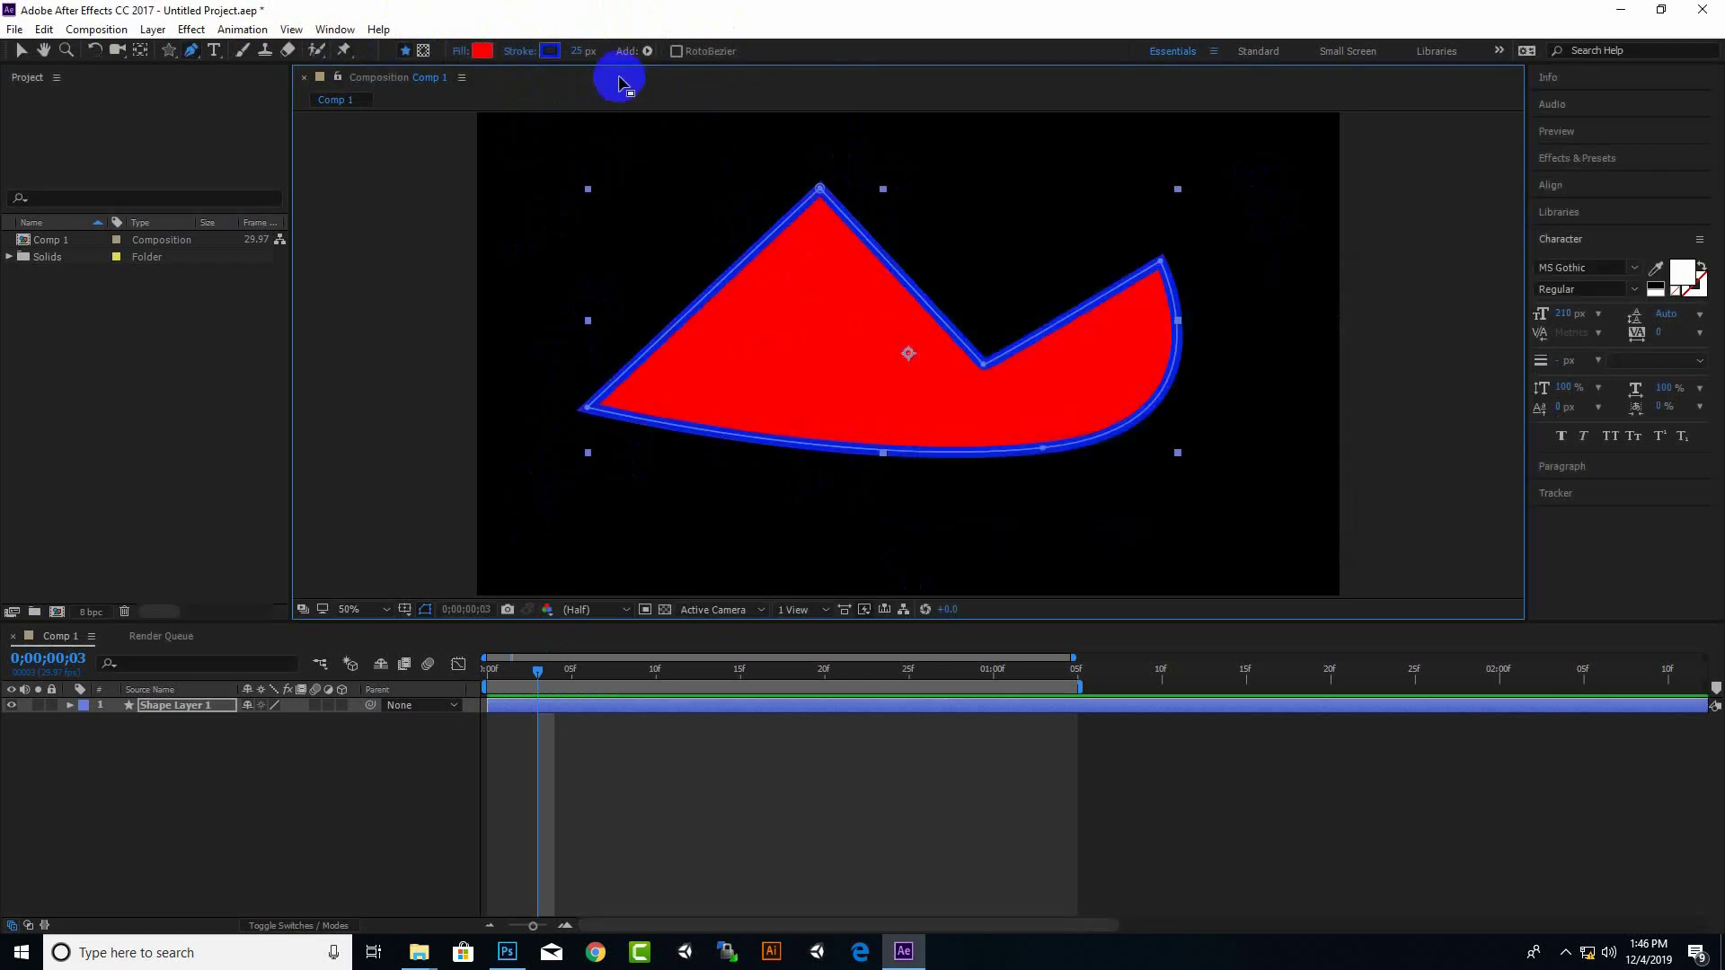
drag(578, 51, 604, 174)
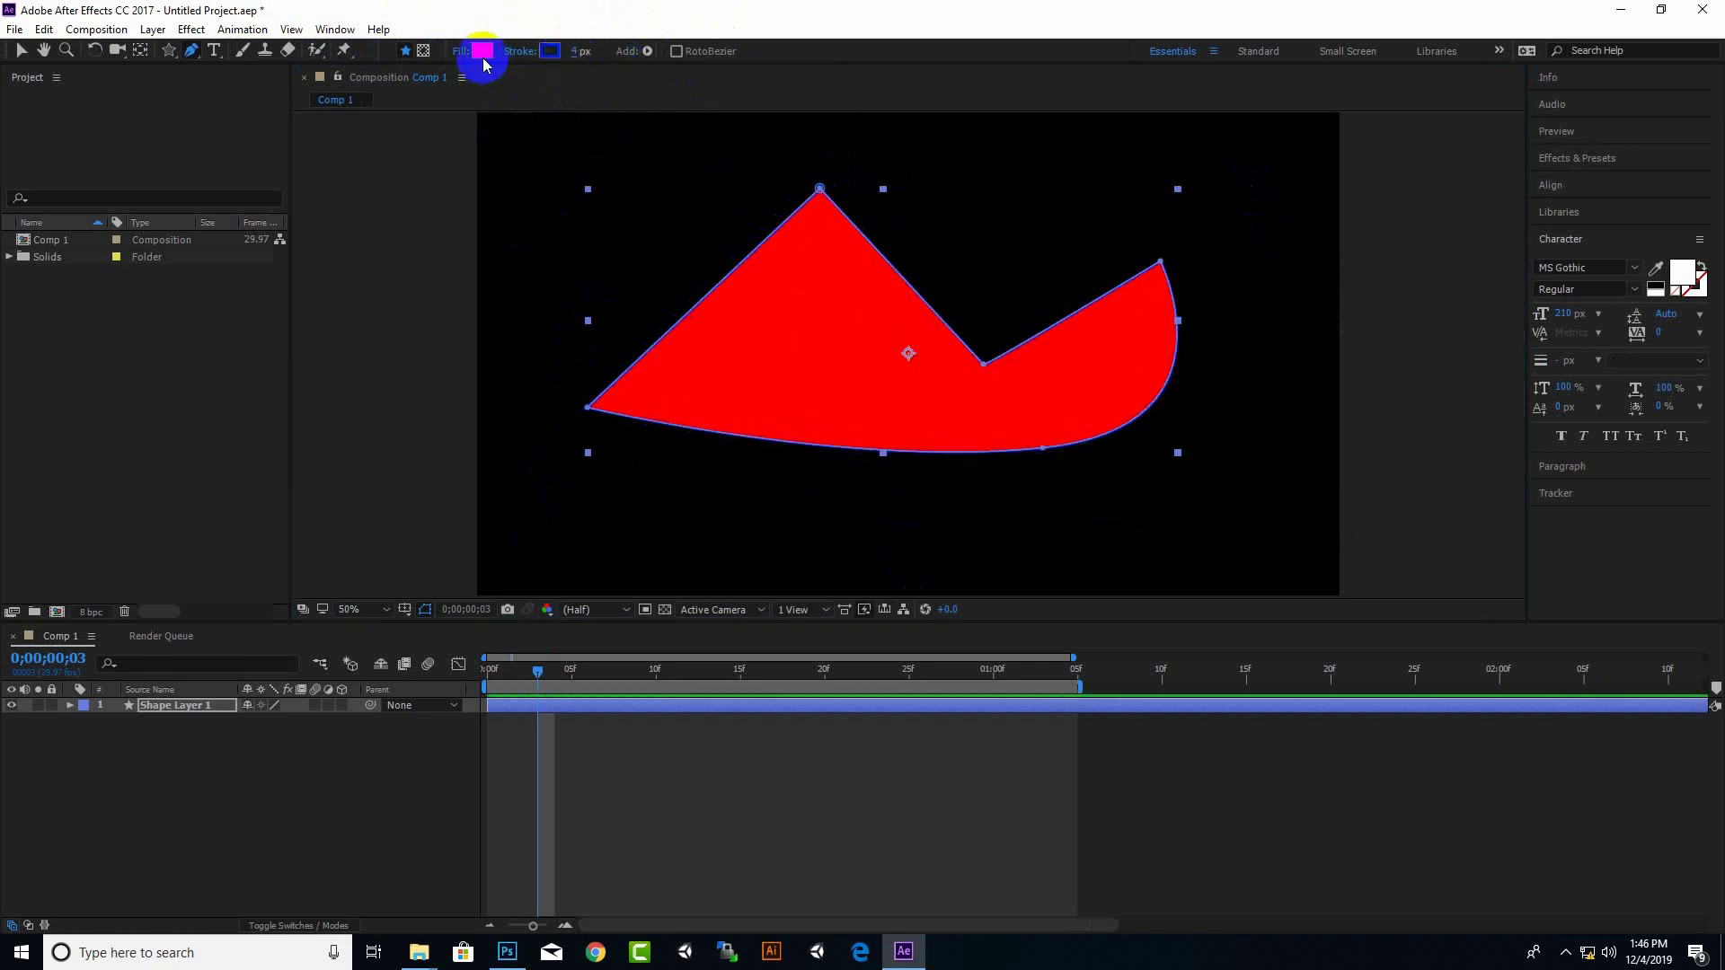
Adjust the fill properties of Shape 1 and set its fill colour to red EC0000
click(65, 707)
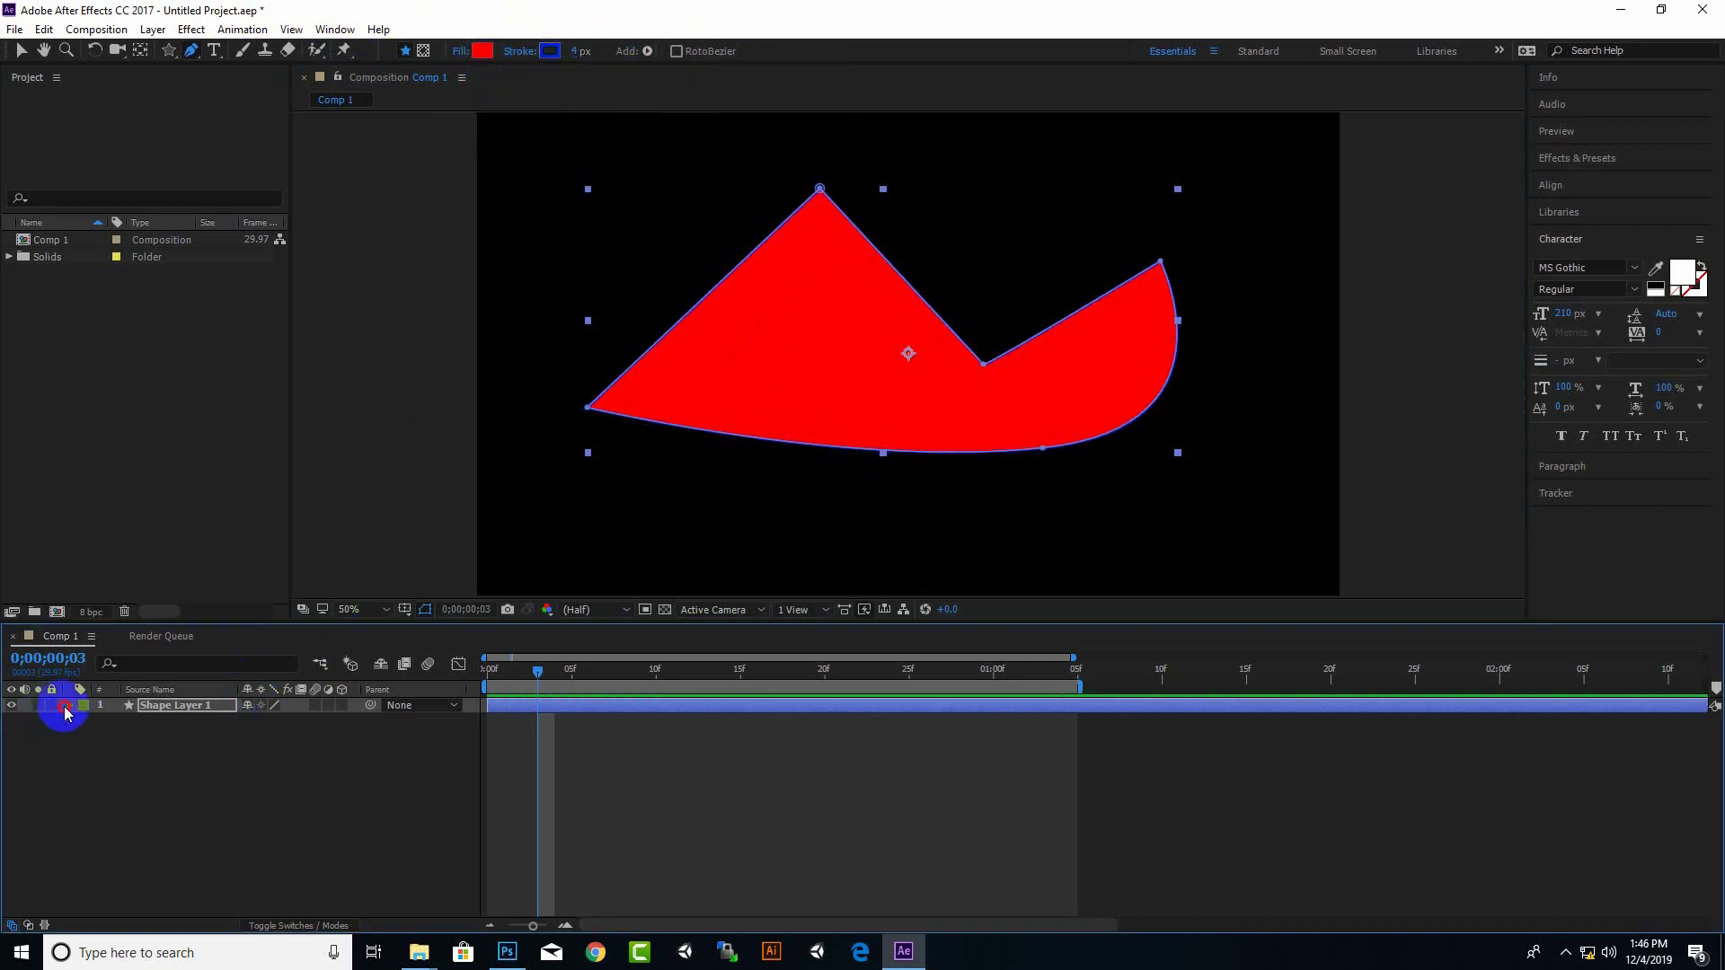
click(86, 722)
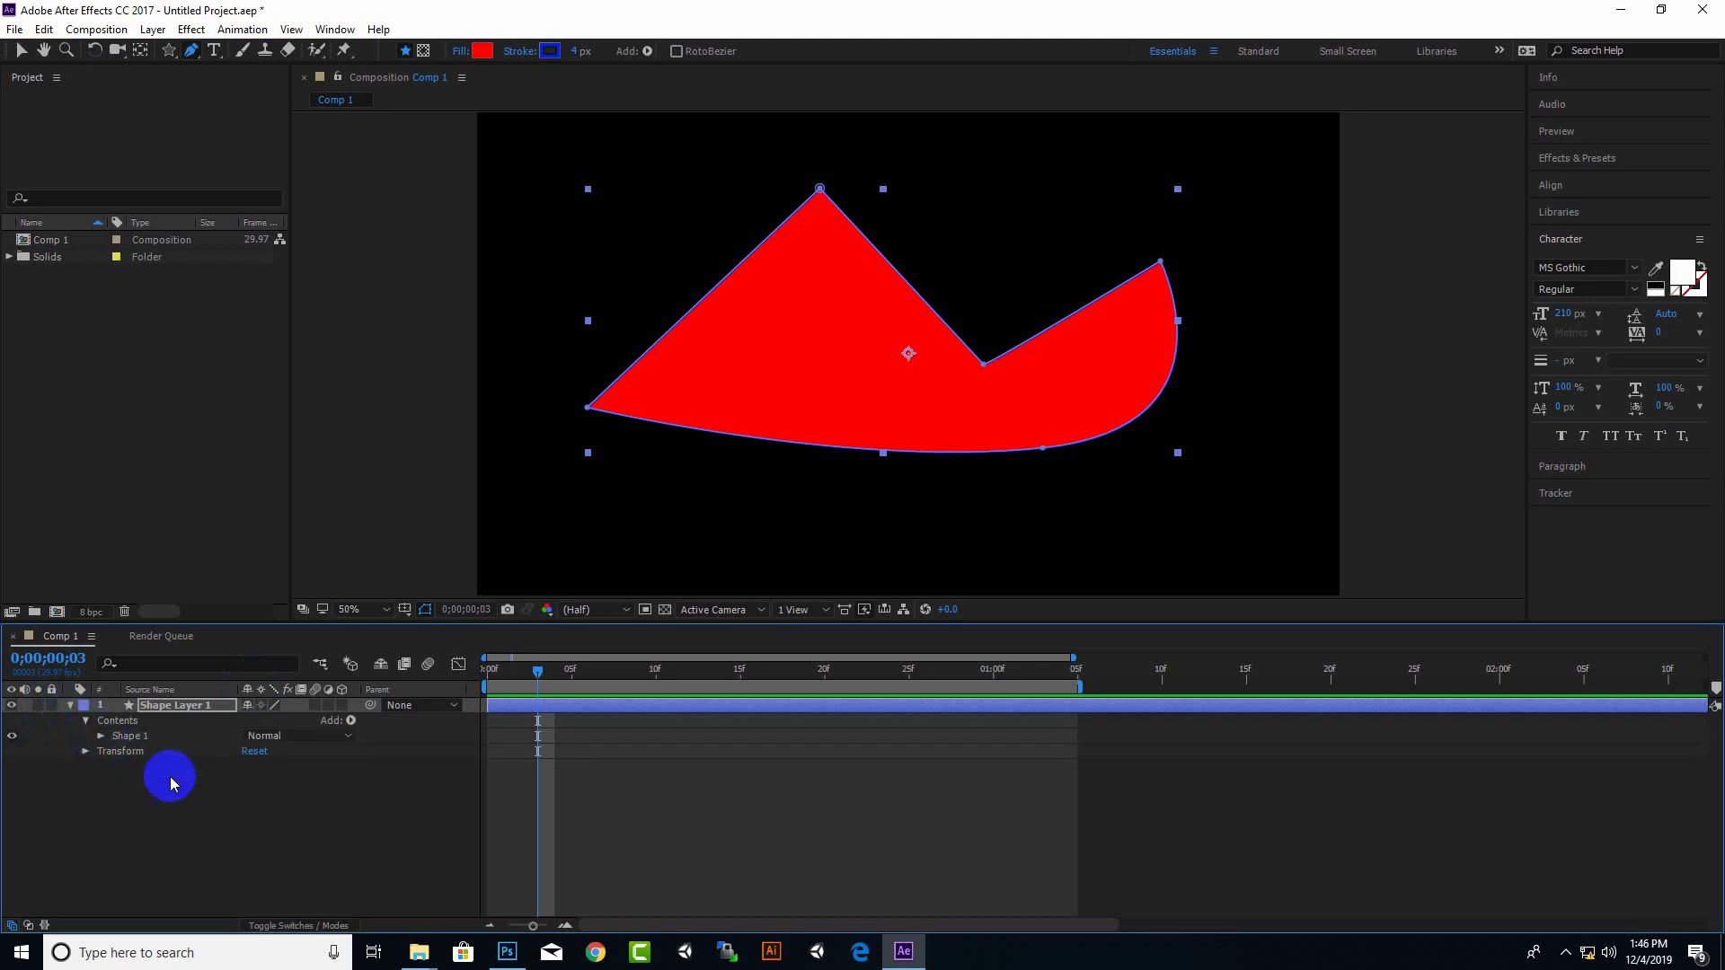
click(102, 735)
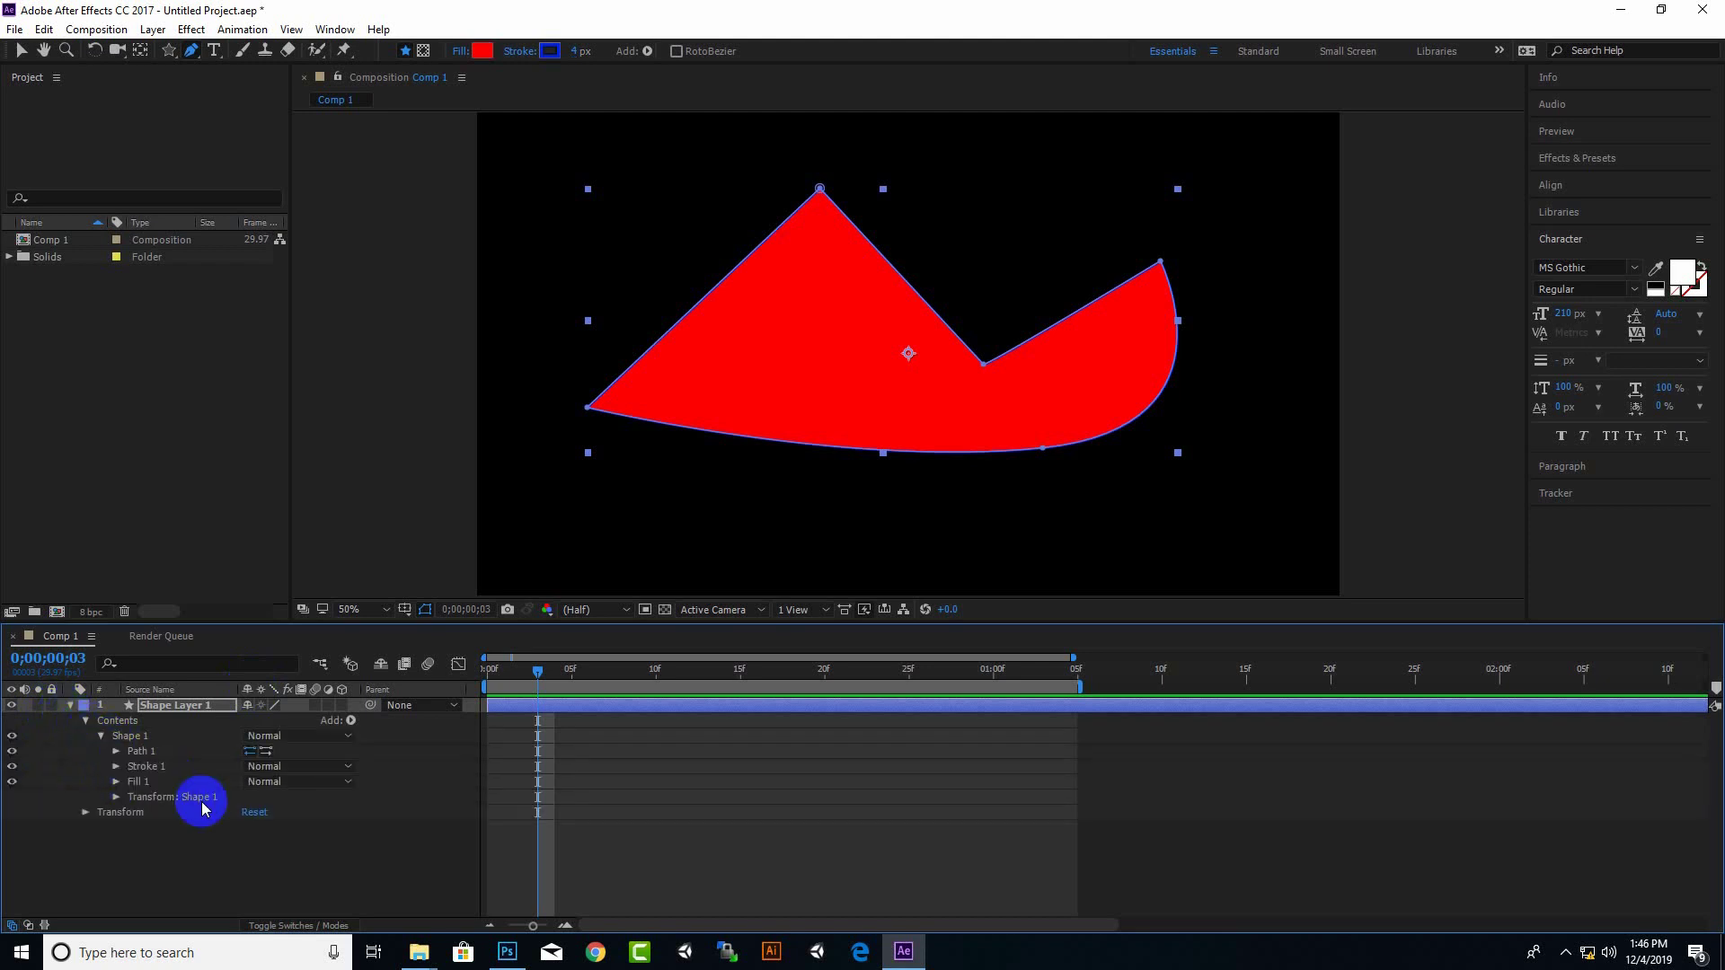
click(115, 782)
mouse_move(253, 849)
mouse_down()
mouse_move(57, 861)
mouse_move(262, 858)
mouse_up()
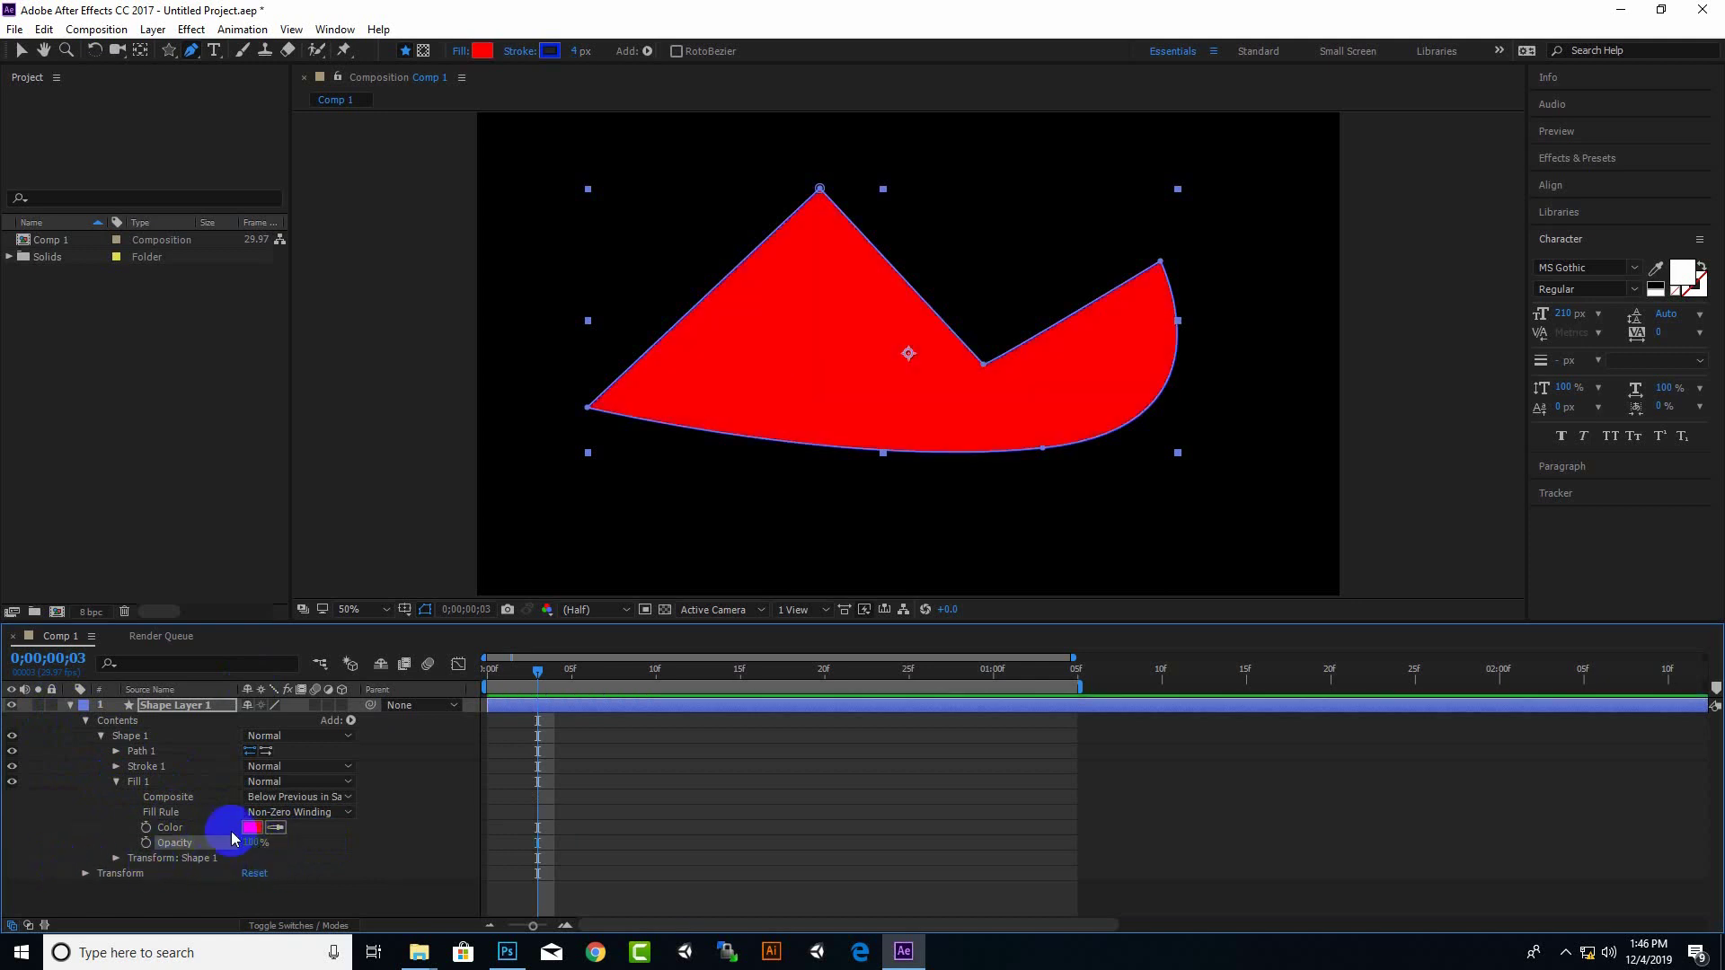
click(251, 828)
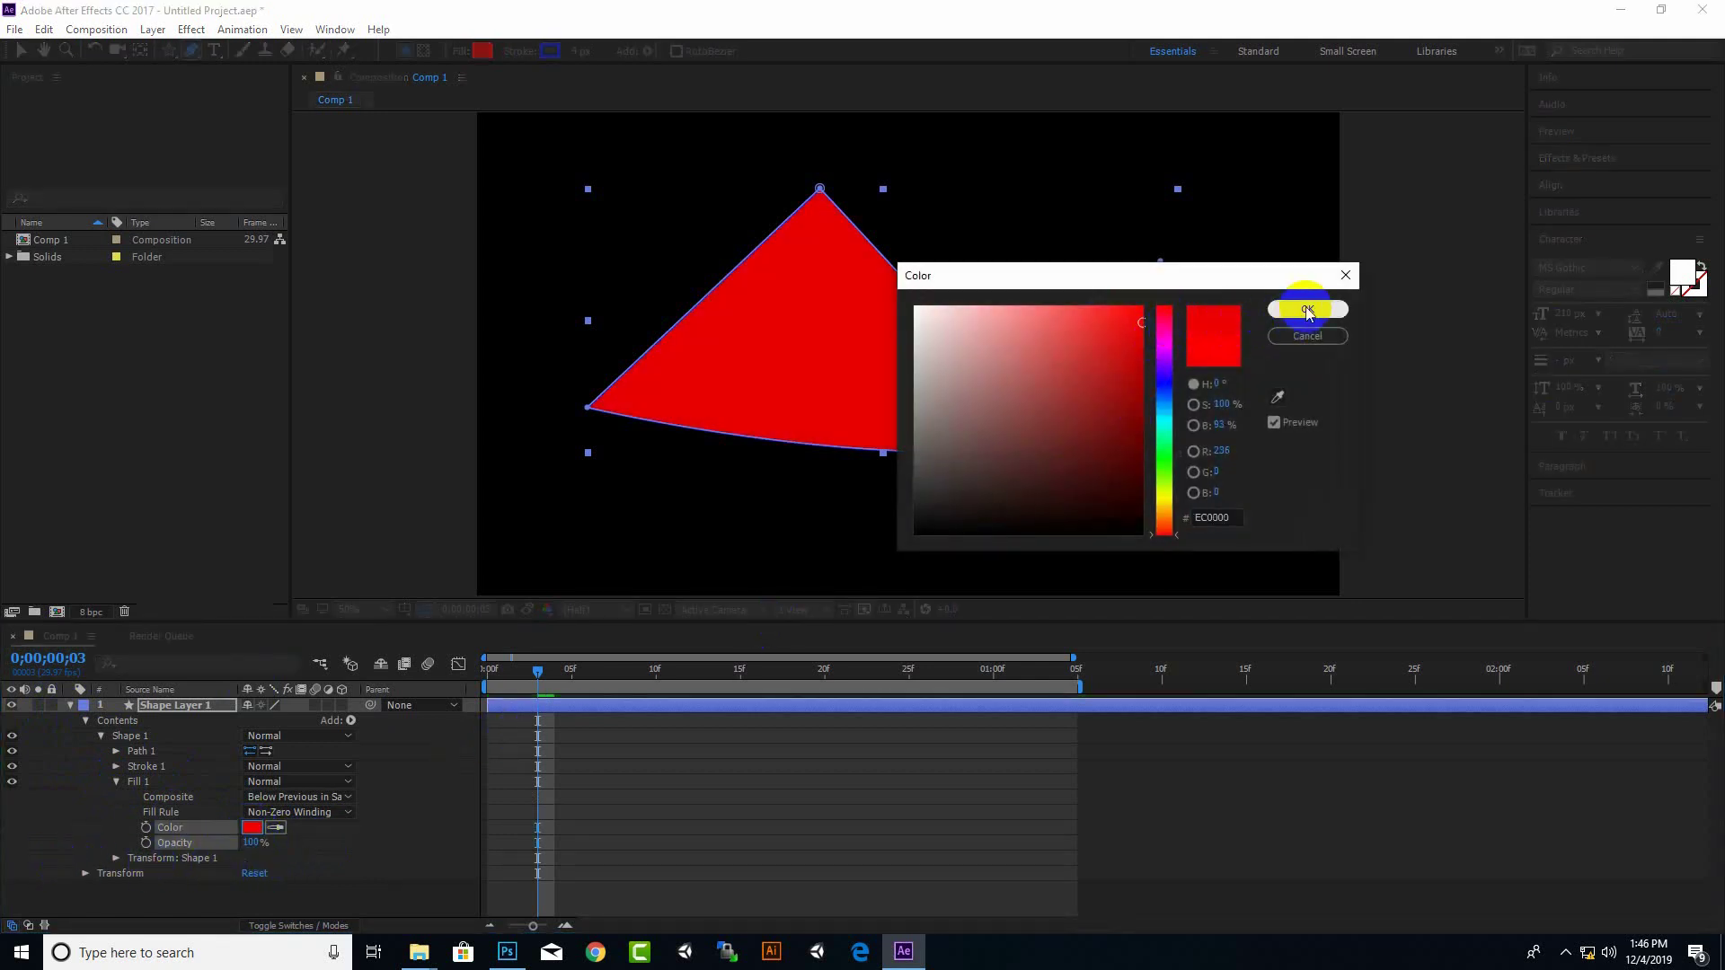
click(1307, 309)
Delete the shape's fill, shift the remaining outline and delete the whole shape layer from the composition
click(22, 50)
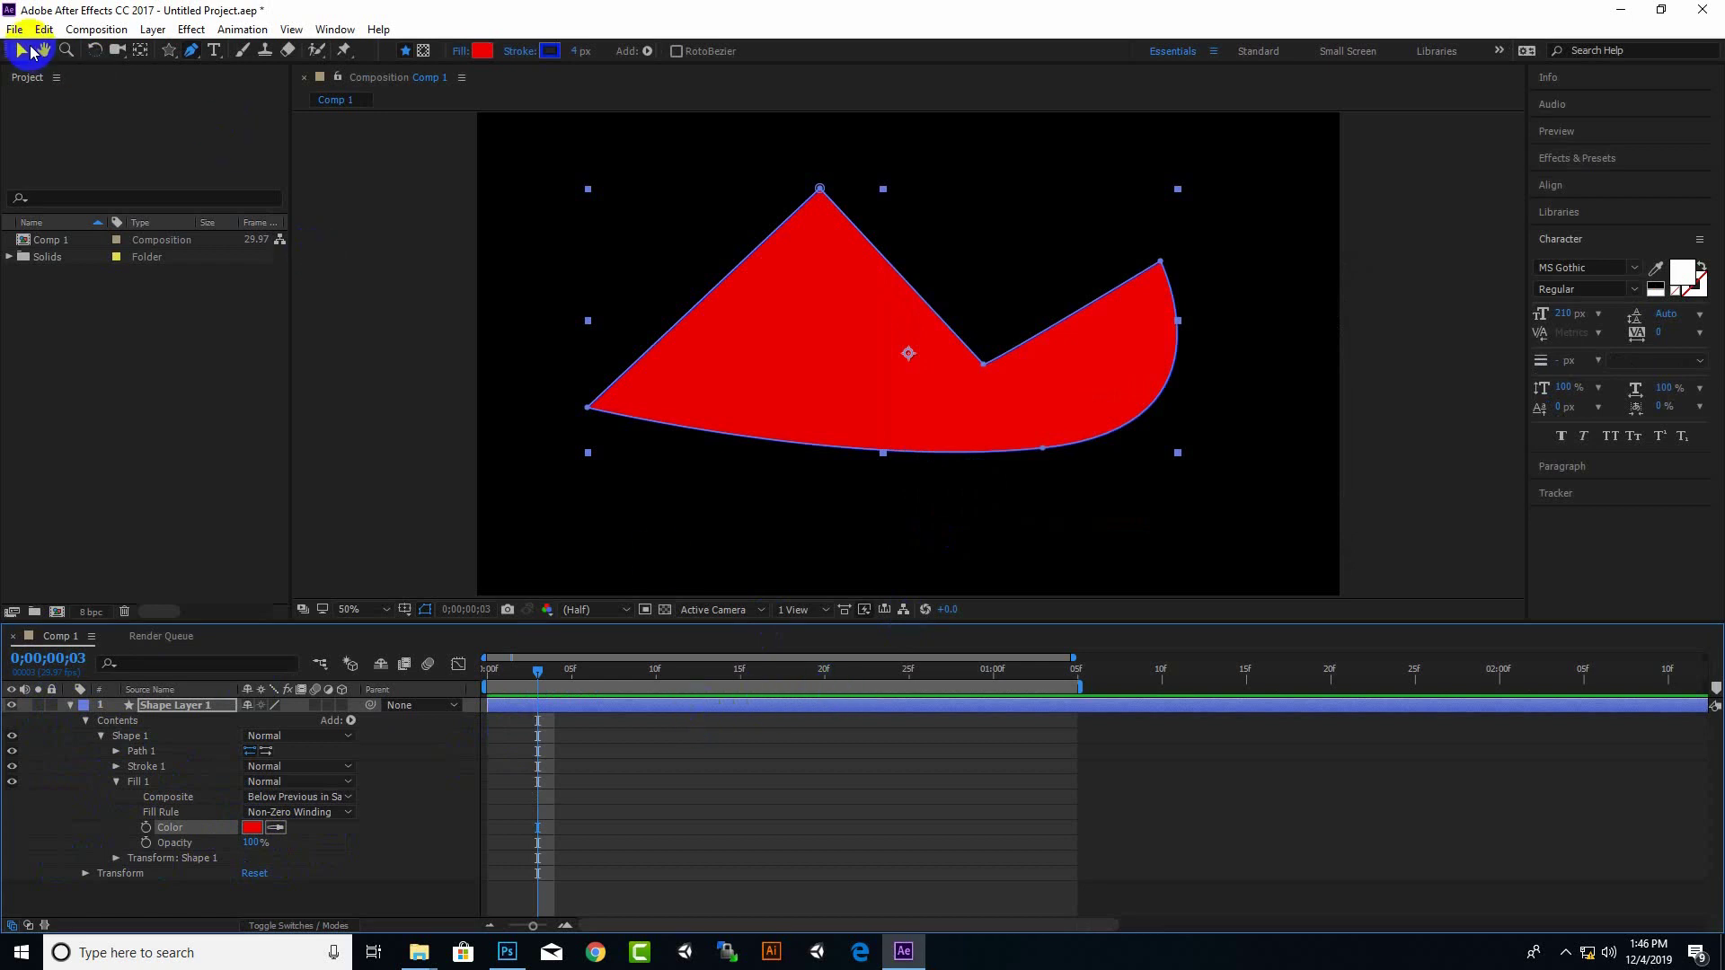
click(786, 447)
key(Delete)
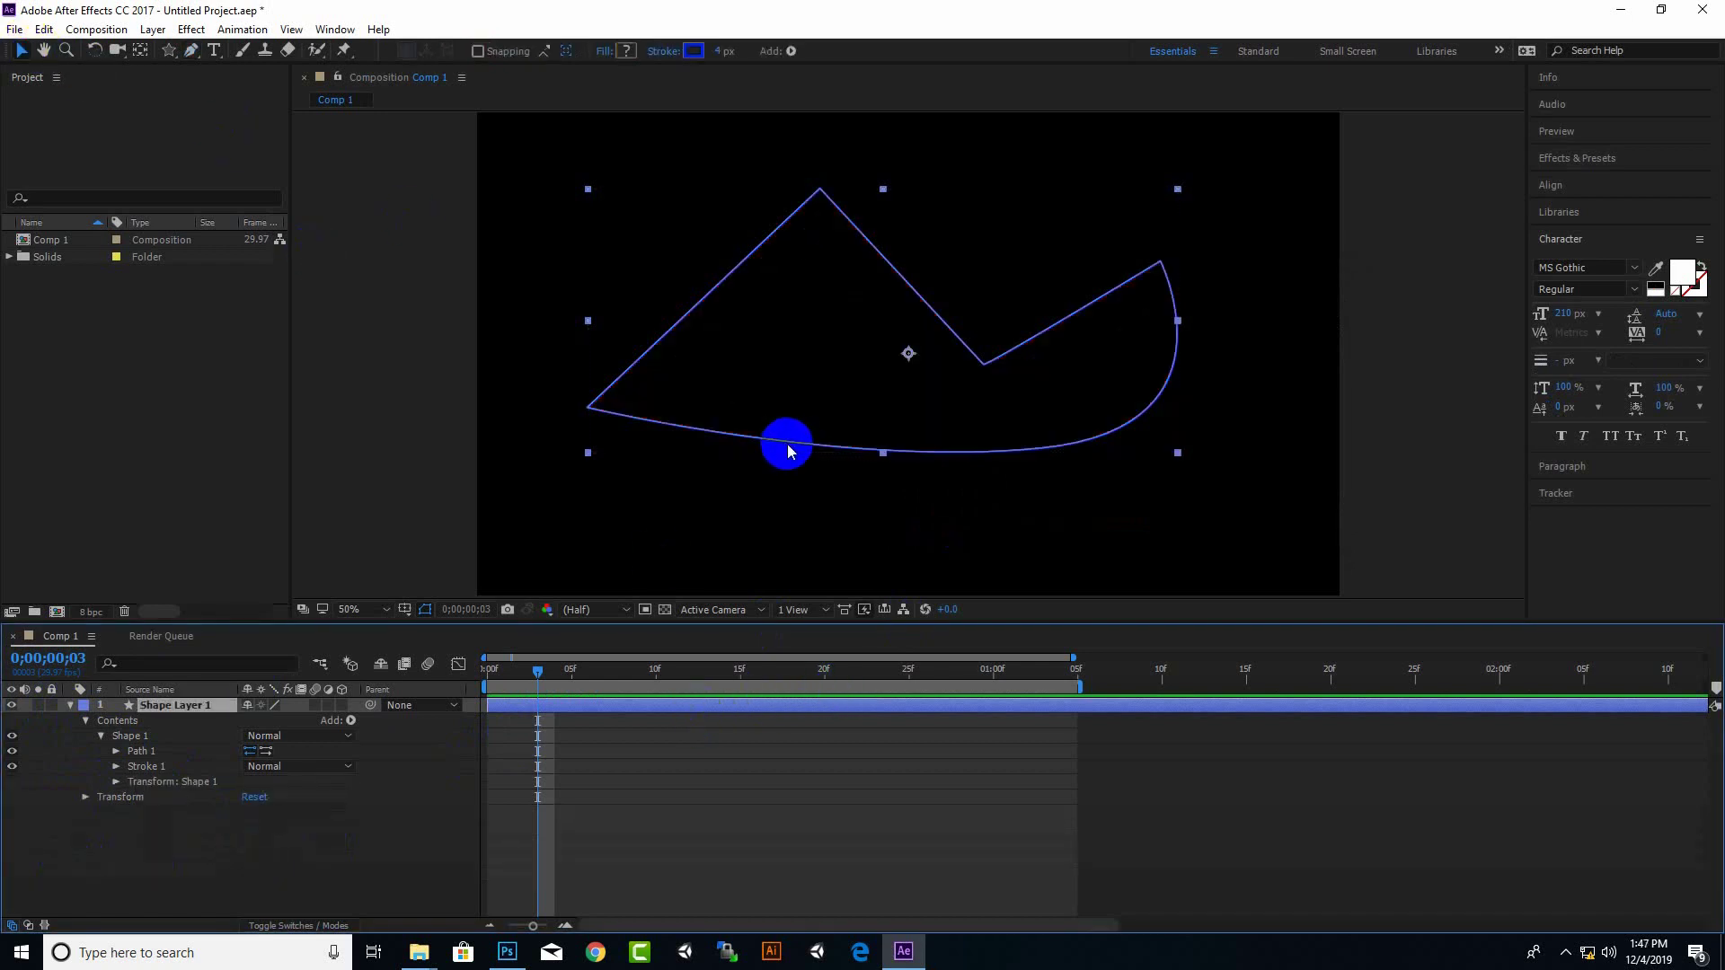
click(206, 147)
drag(941, 310, 908, 352)
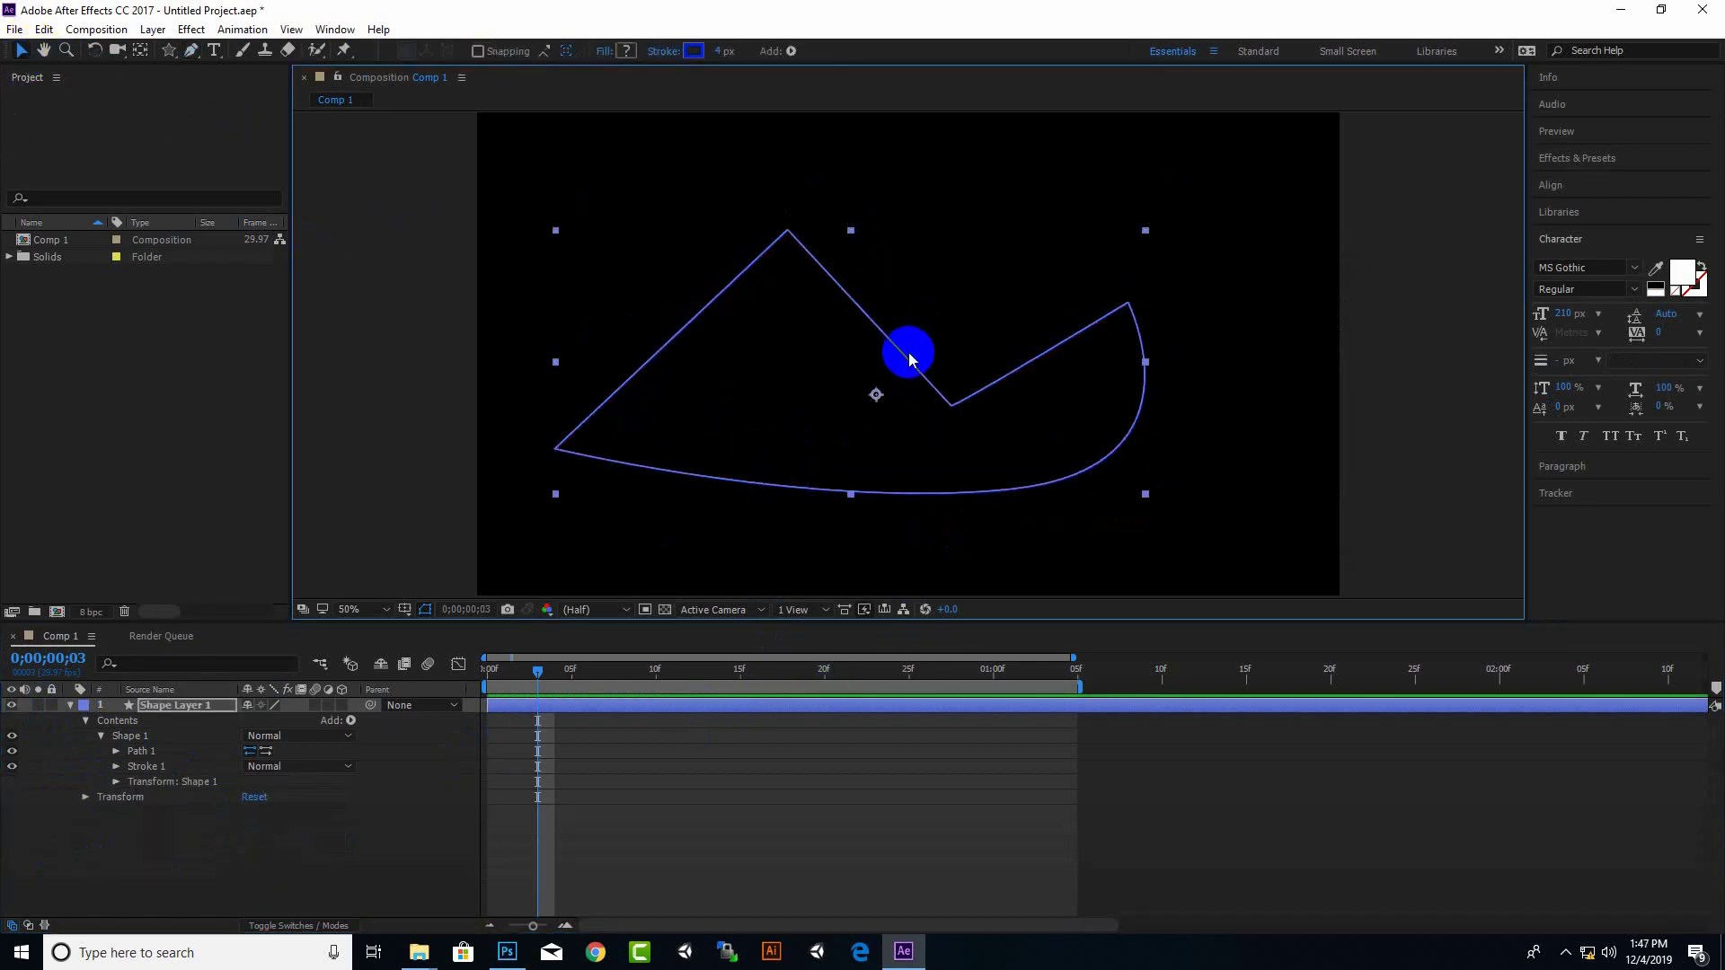
key(Delete)
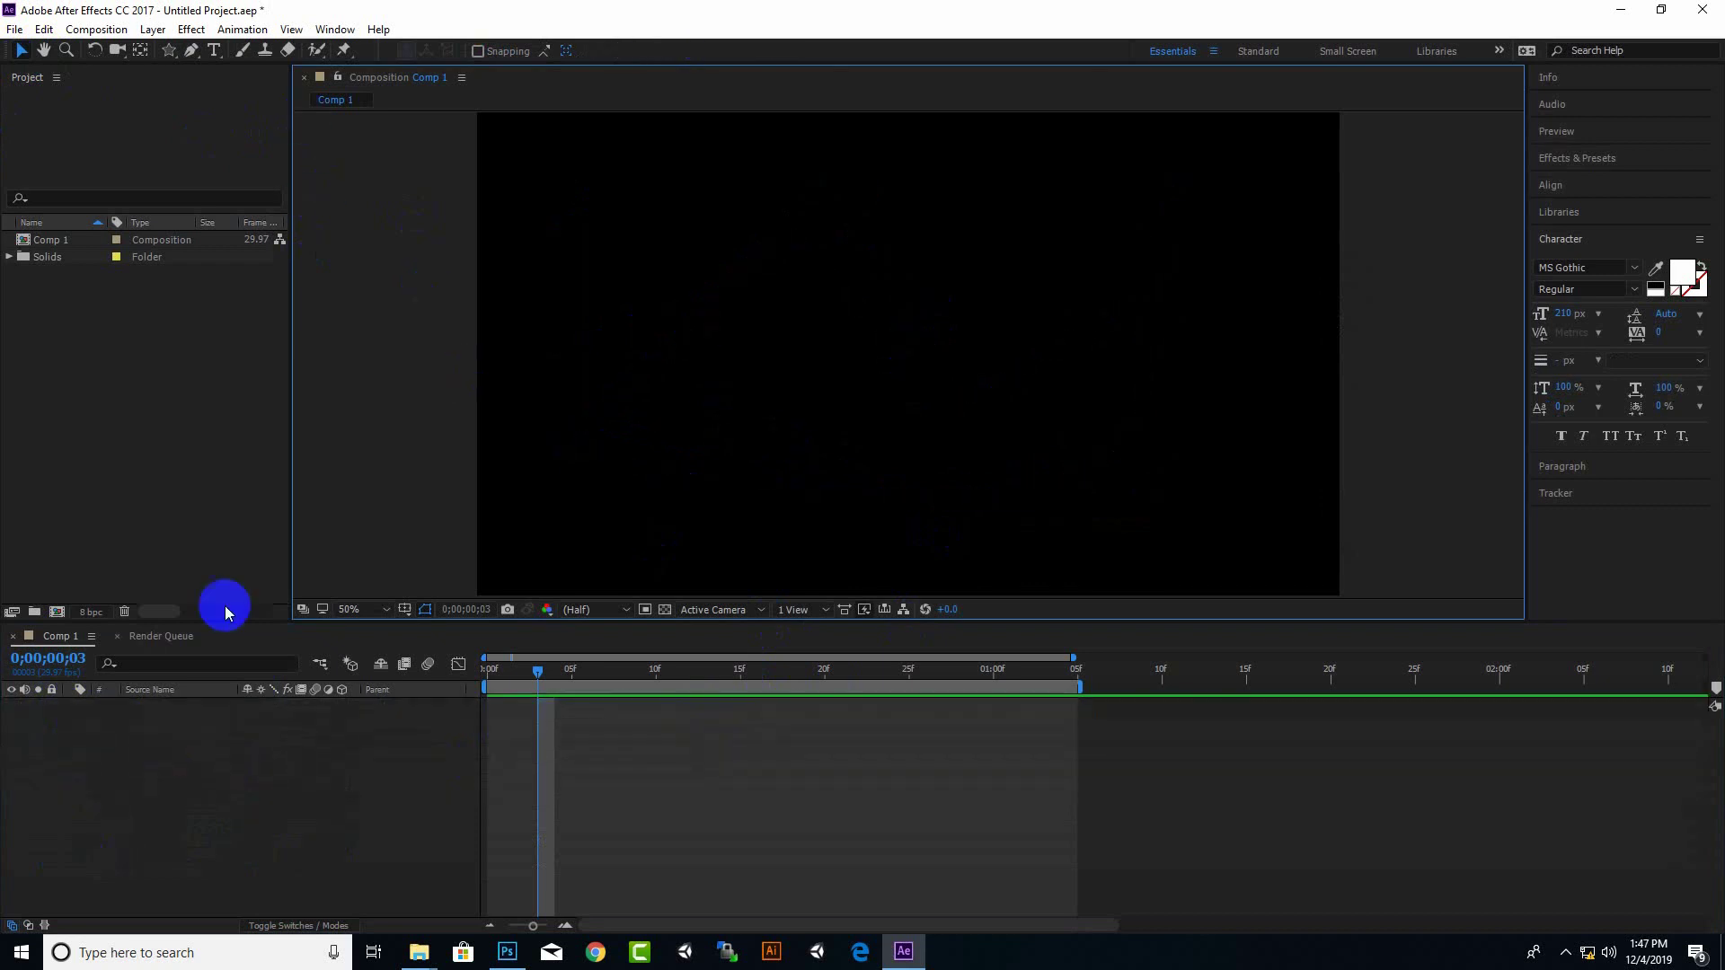
Draw an open wavy path with the Pen tool across the middle of the composition, using five points with curve handles
click(191, 51)
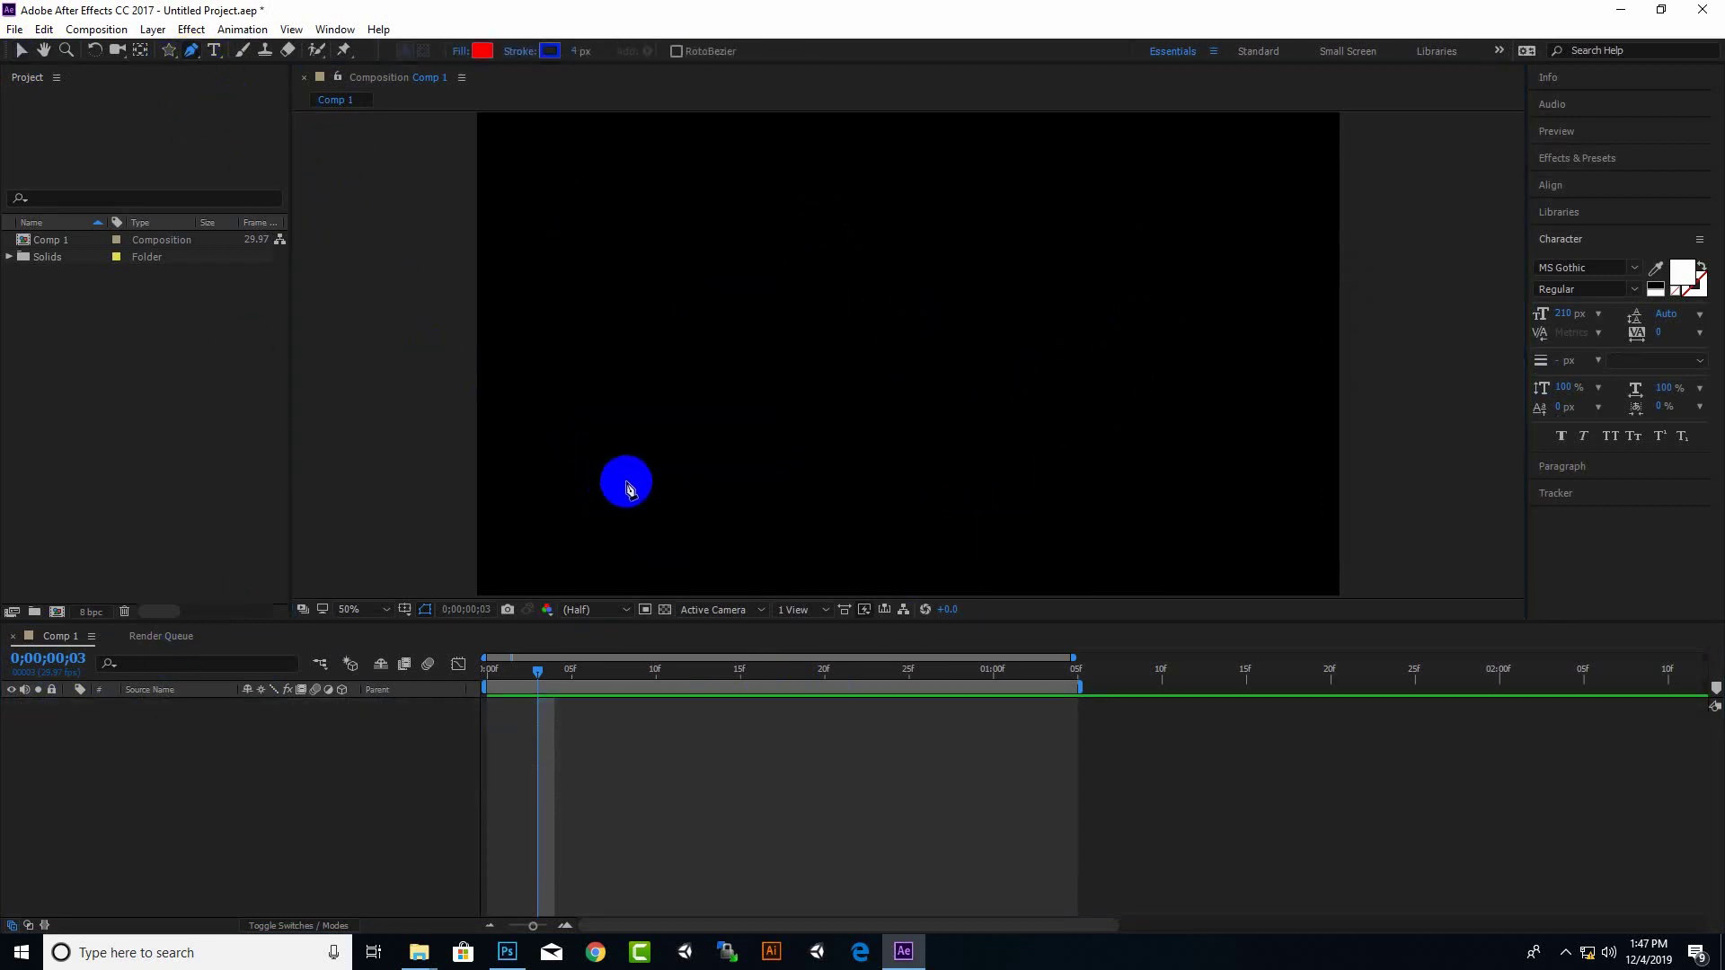
click(589, 390)
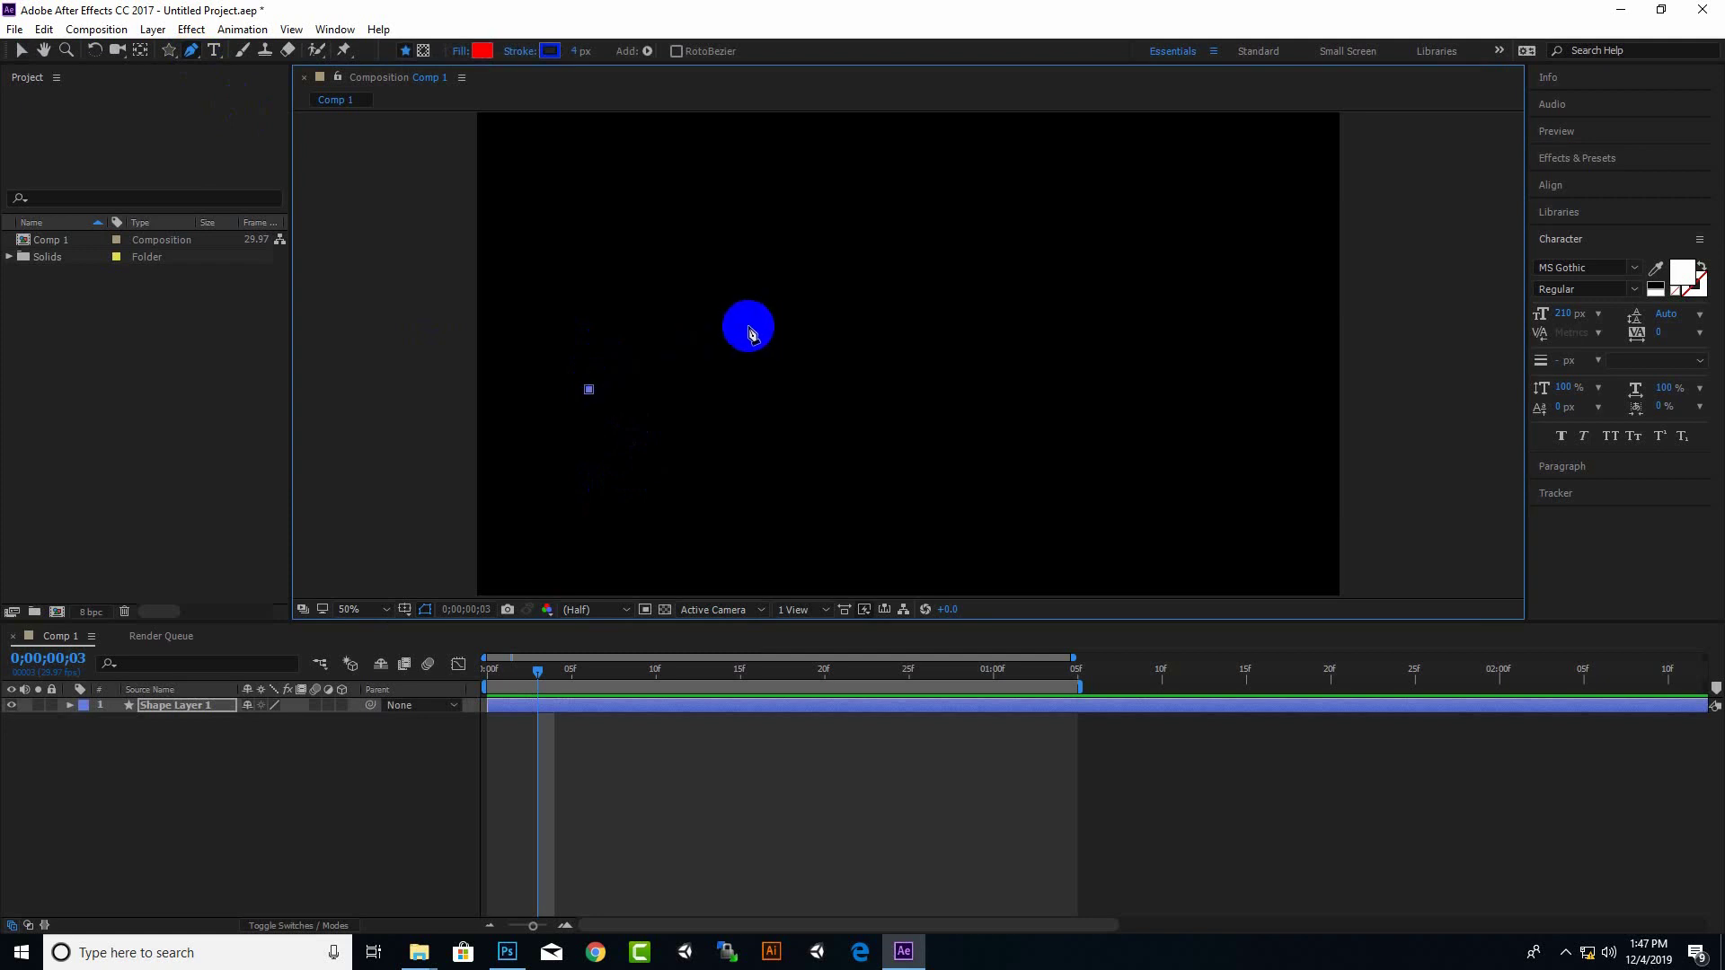
drag(811, 374, 960, 505)
click(979, 327)
drag(980, 328, 999, 311)
drag(1157, 398, 1235, 510)
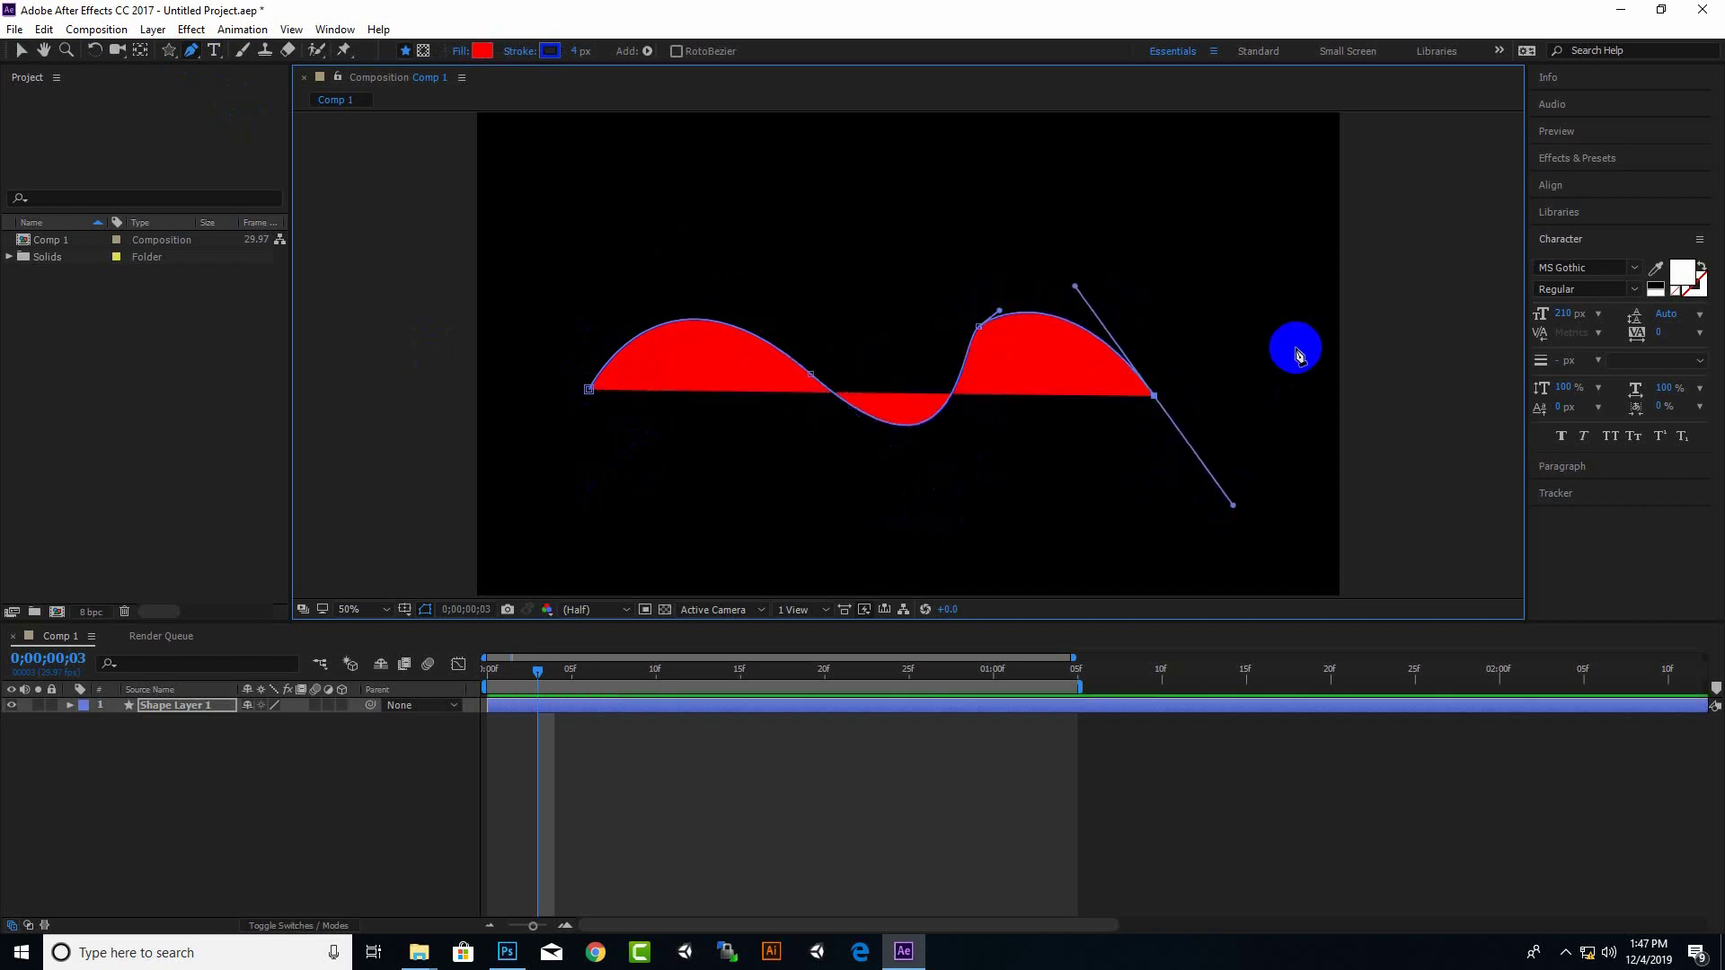
drag(1297, 346, 1302, 316)
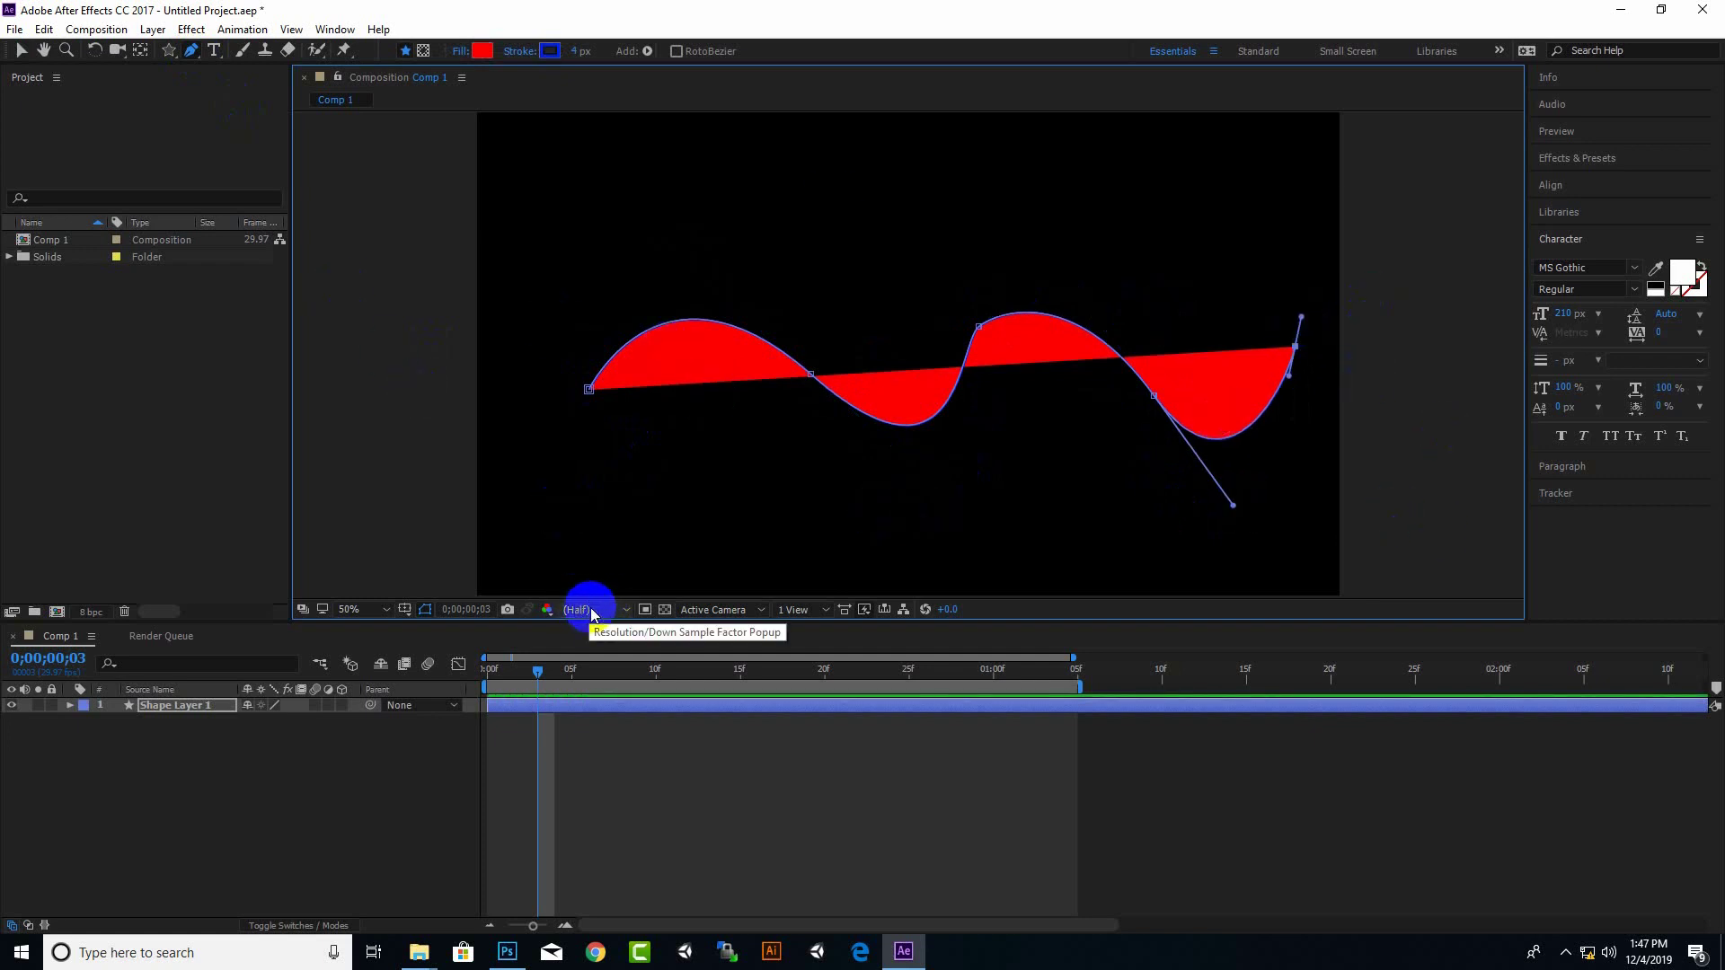
Lower the Fill 1 opacity of the wavy path to nearly zero
click(69, 705)
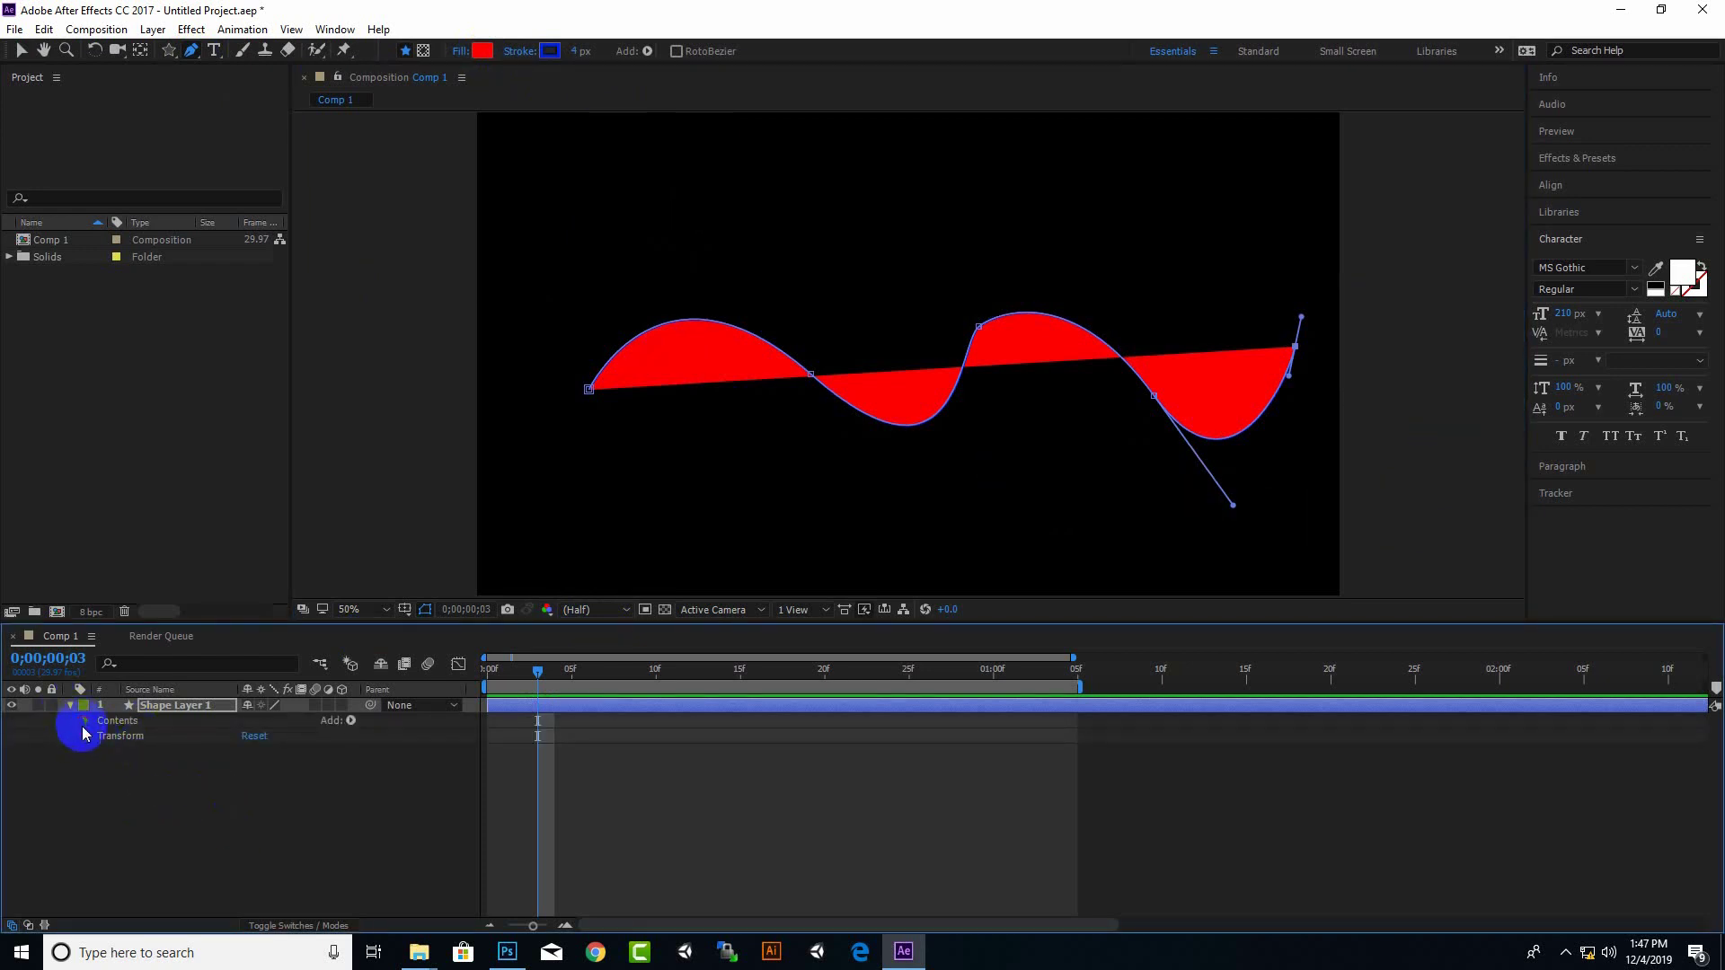
click(85, 720)
click(100, 736)
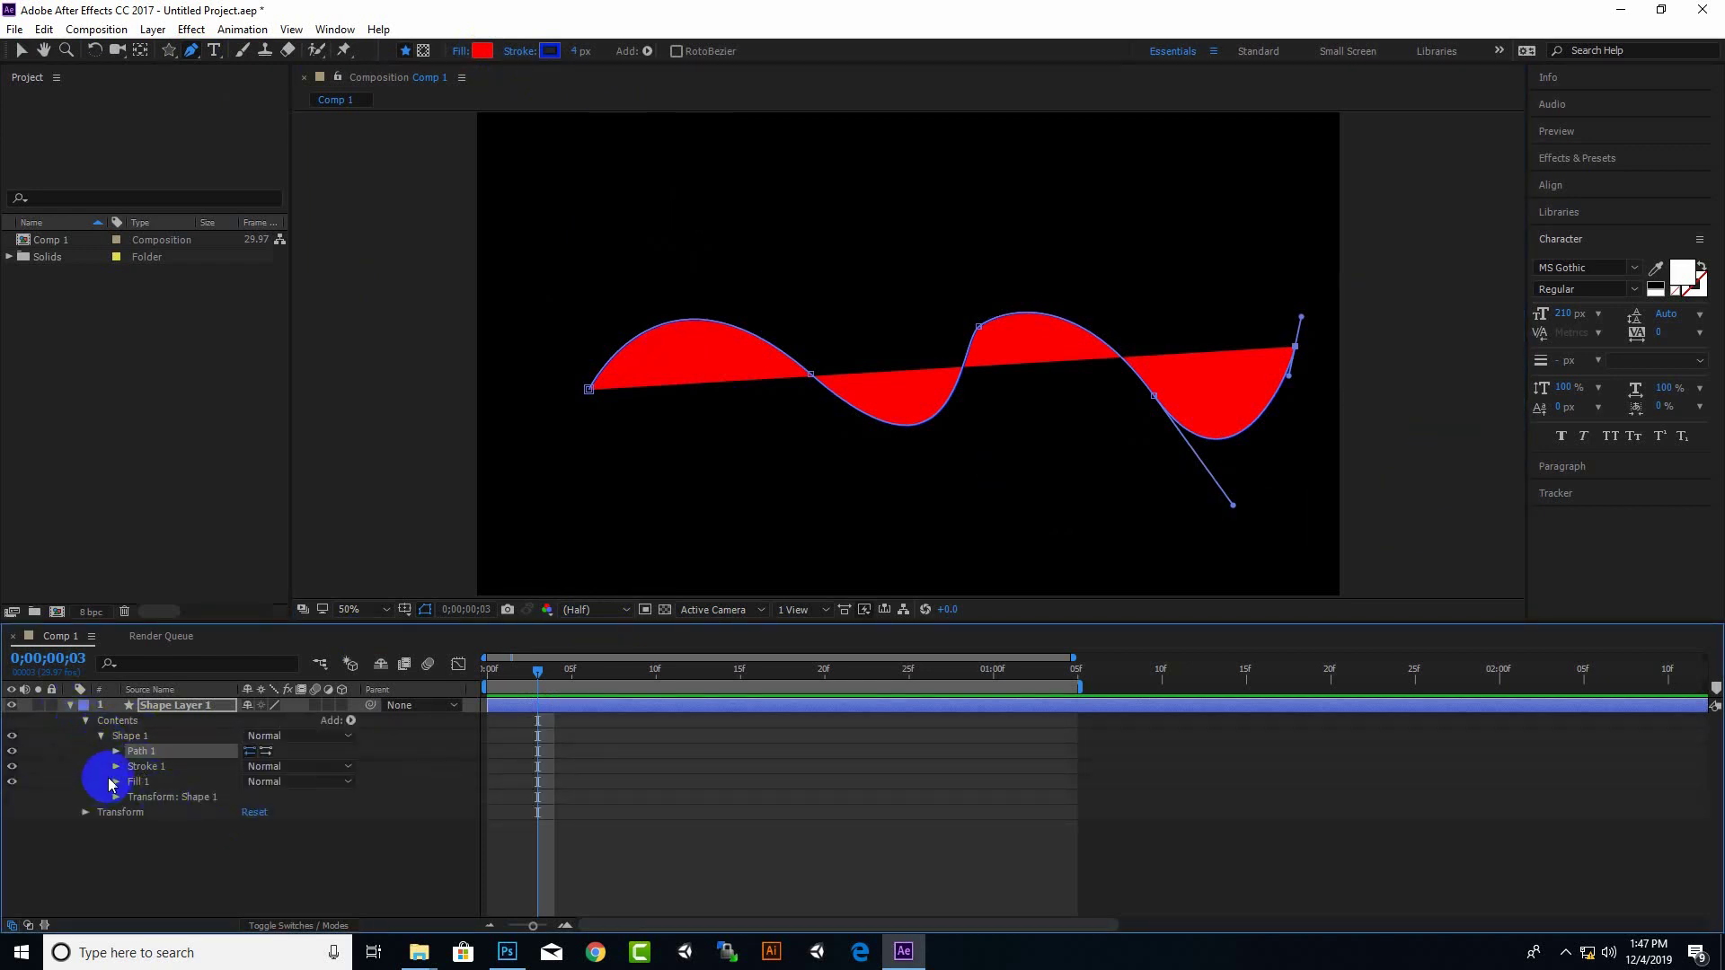
click(115, 782)
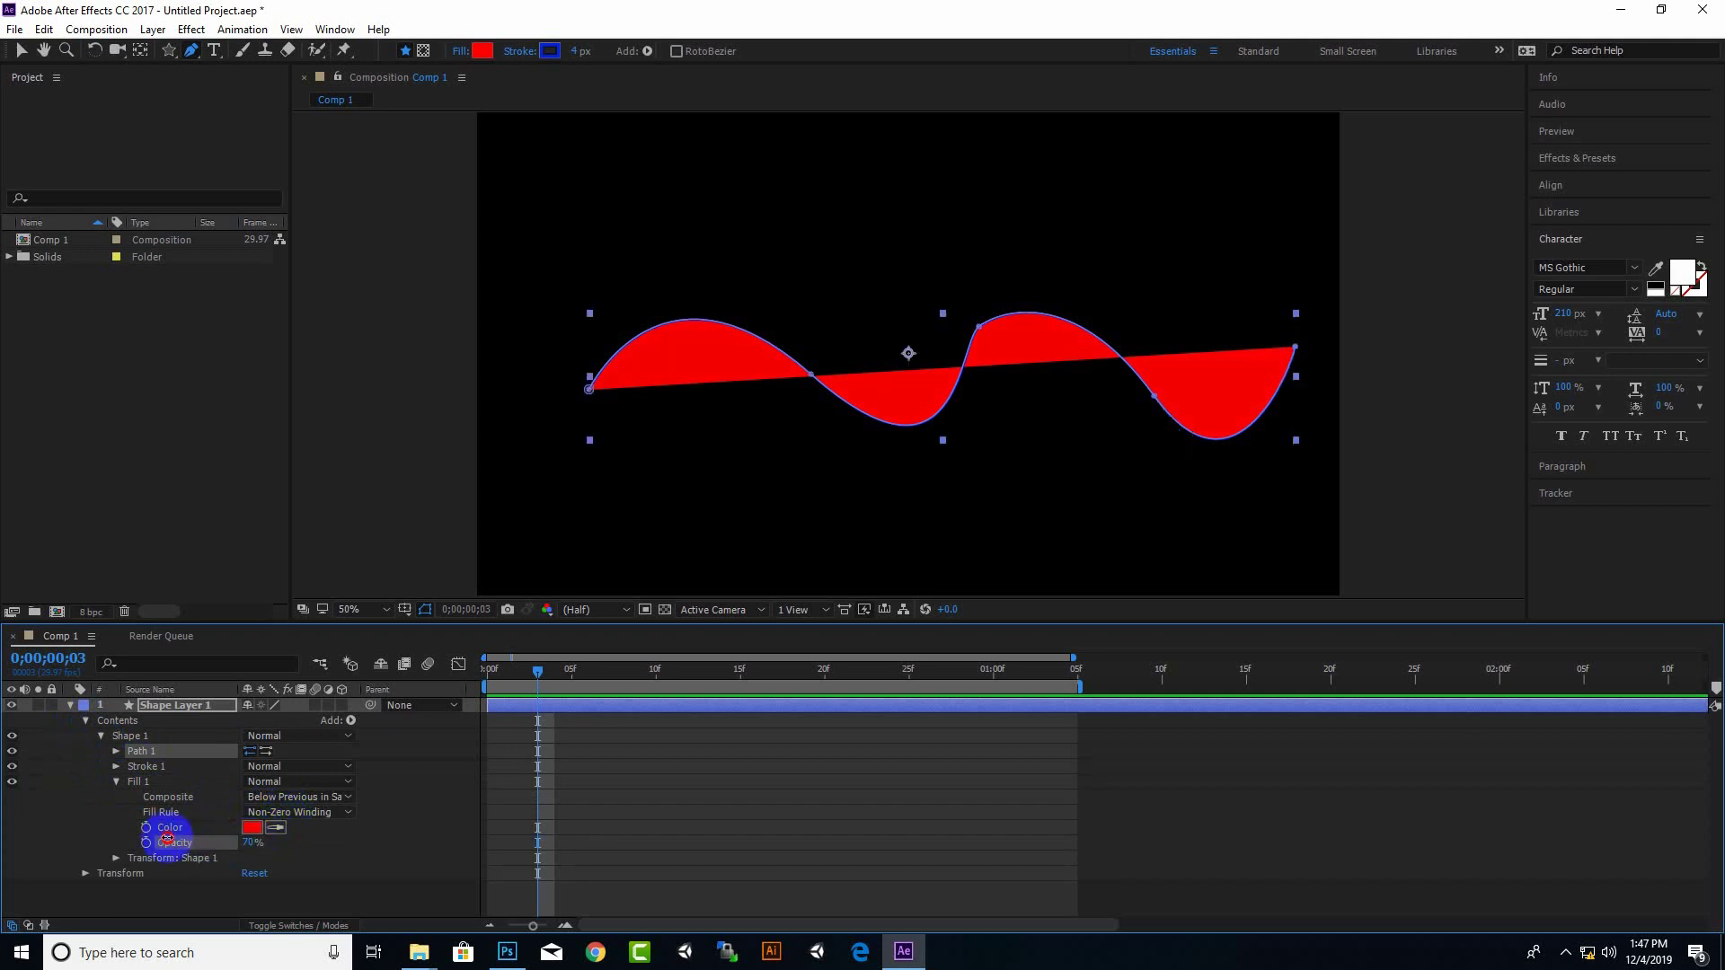
drag(256, 842, 223, 830)
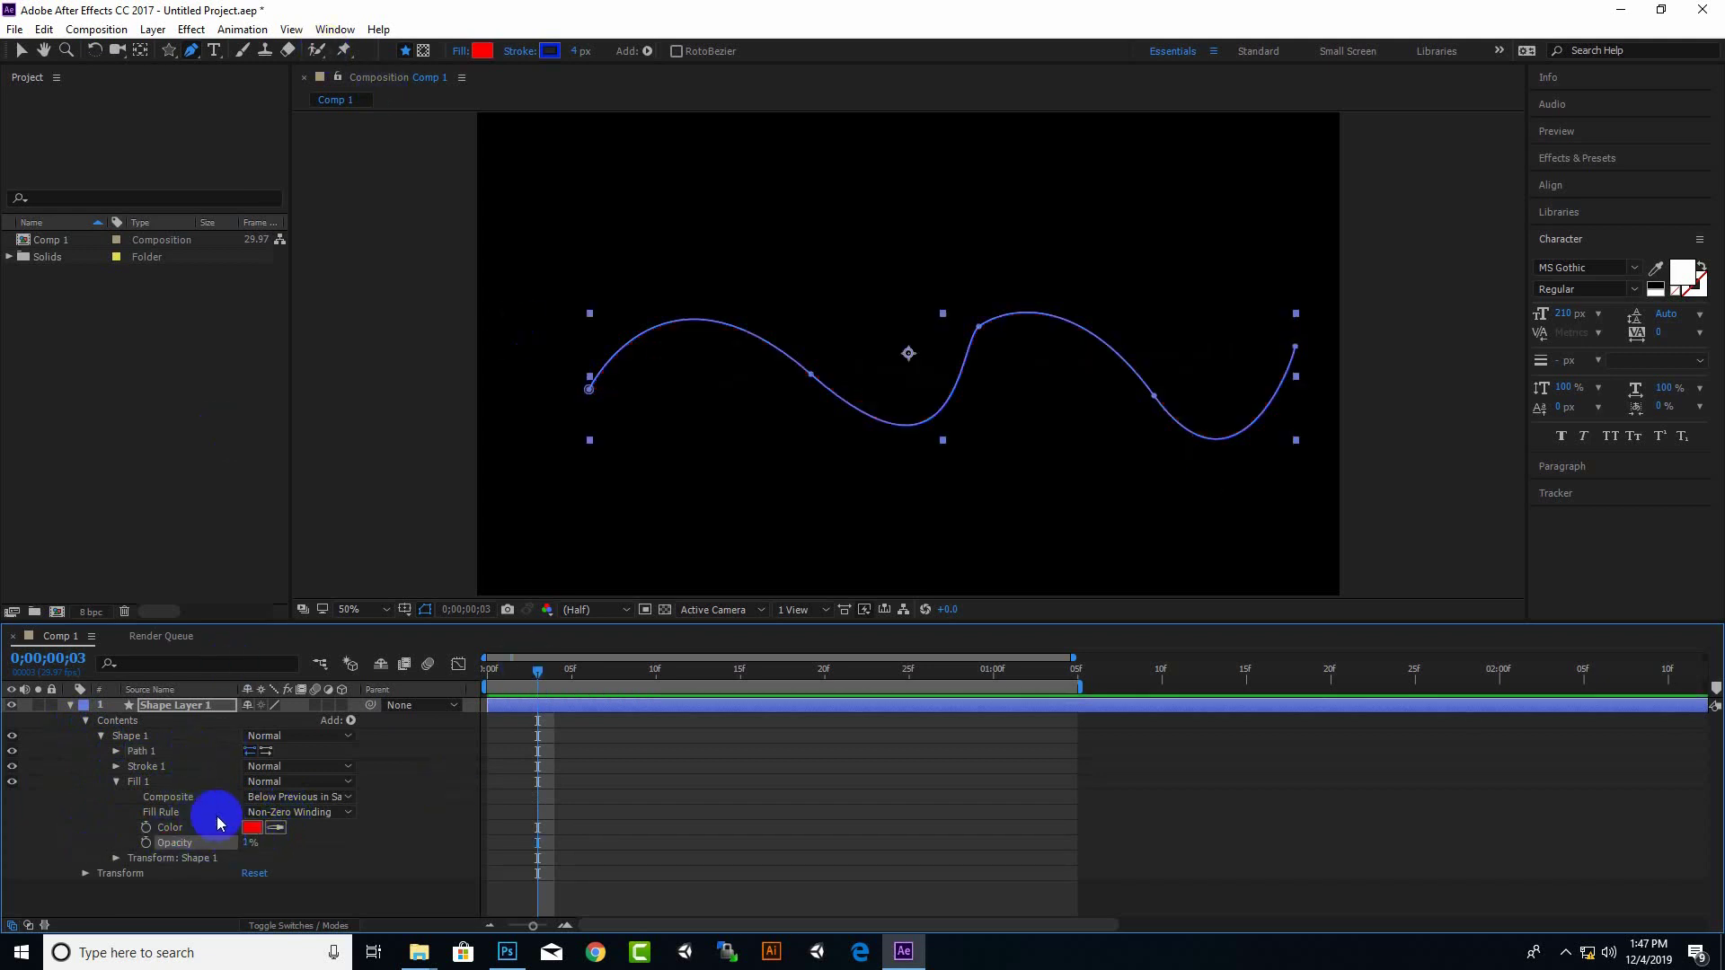
Set the wavy path's stroke colour to white FFFFFF and its stroke width to 38 px
click(541, 52)
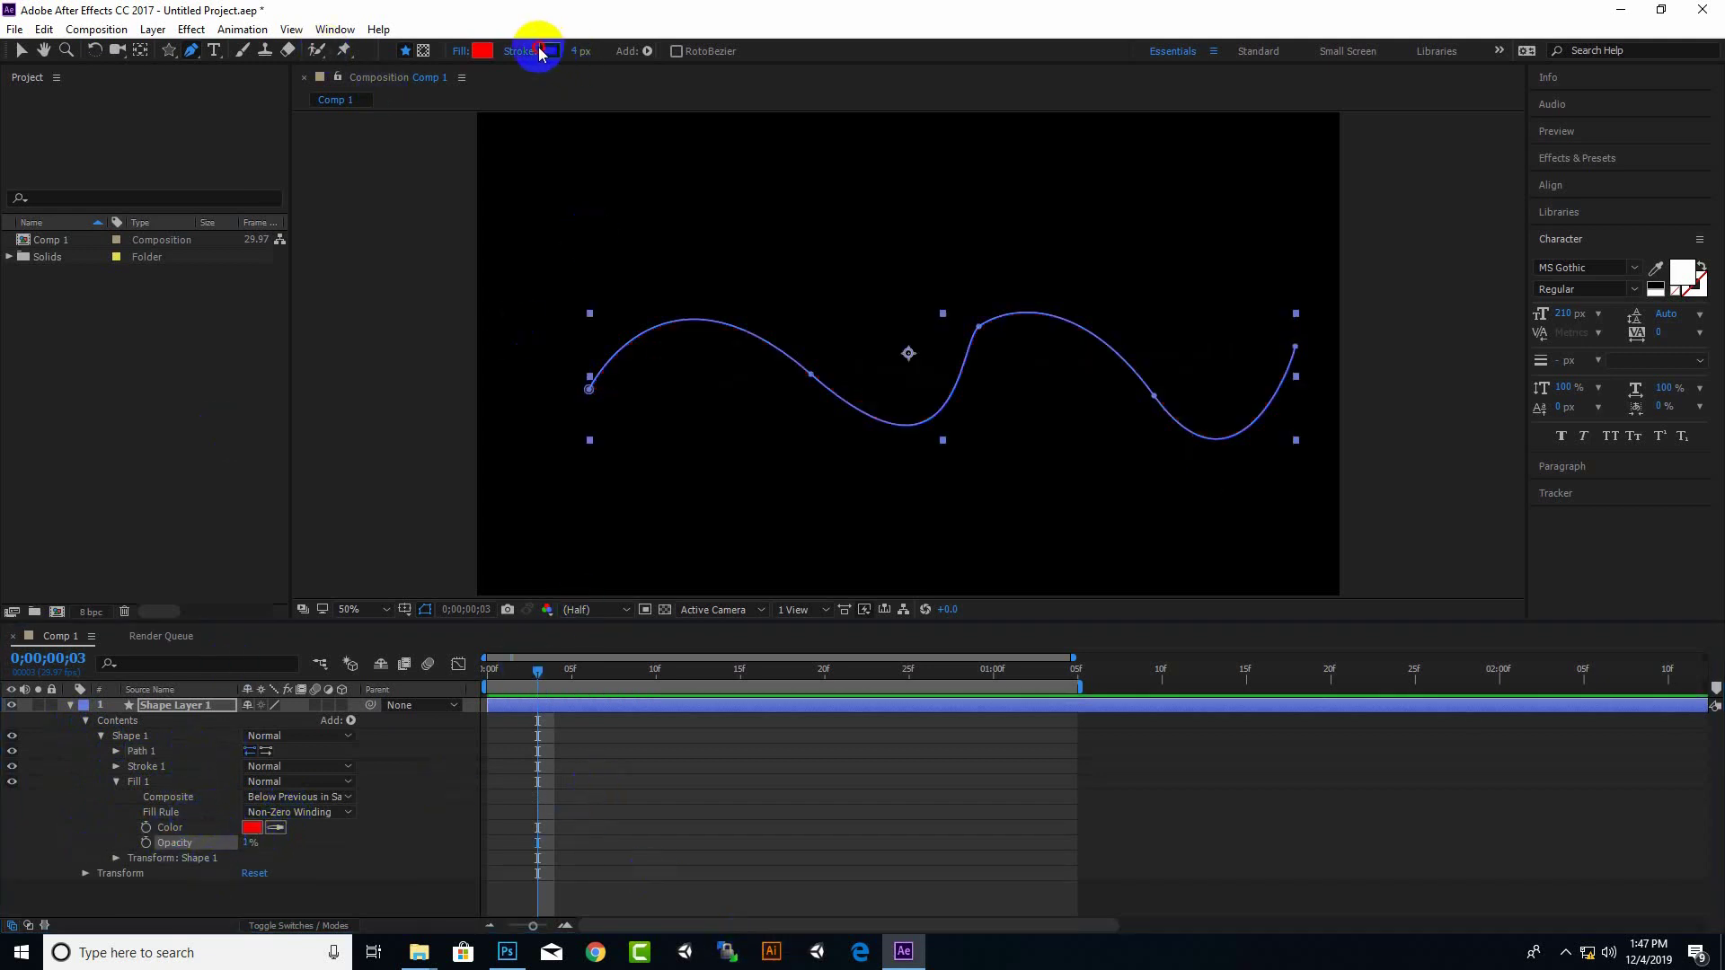
drag(935, 334, 795, 235)
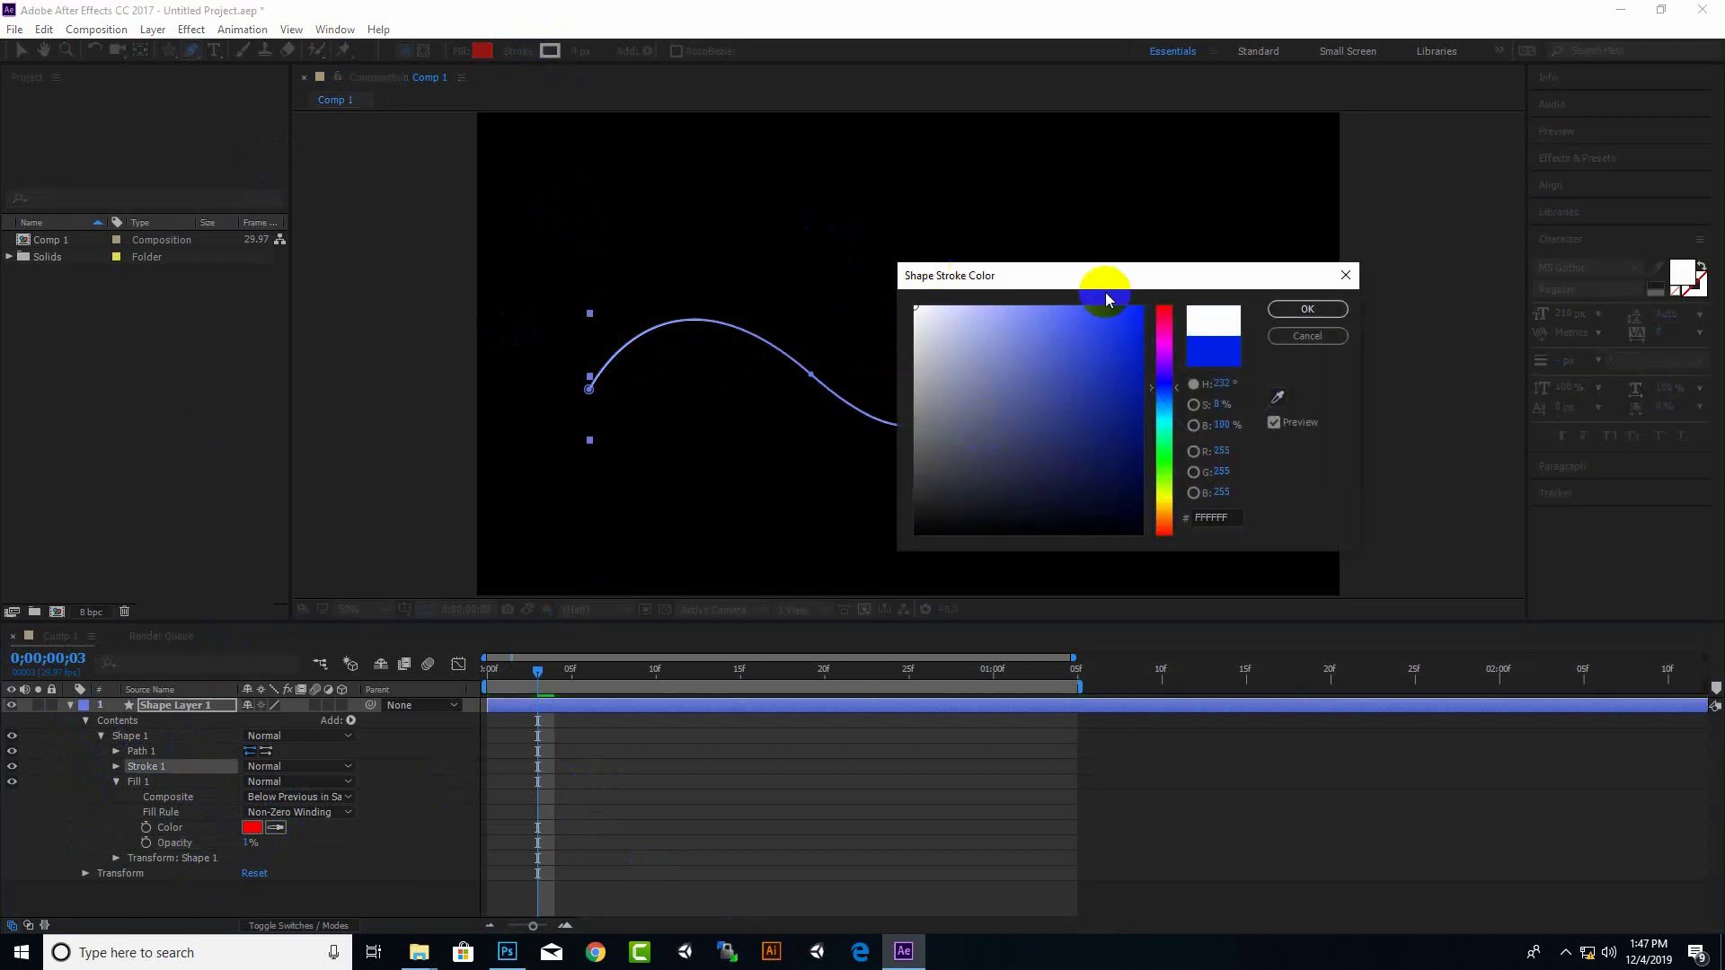
click(1294, 314)
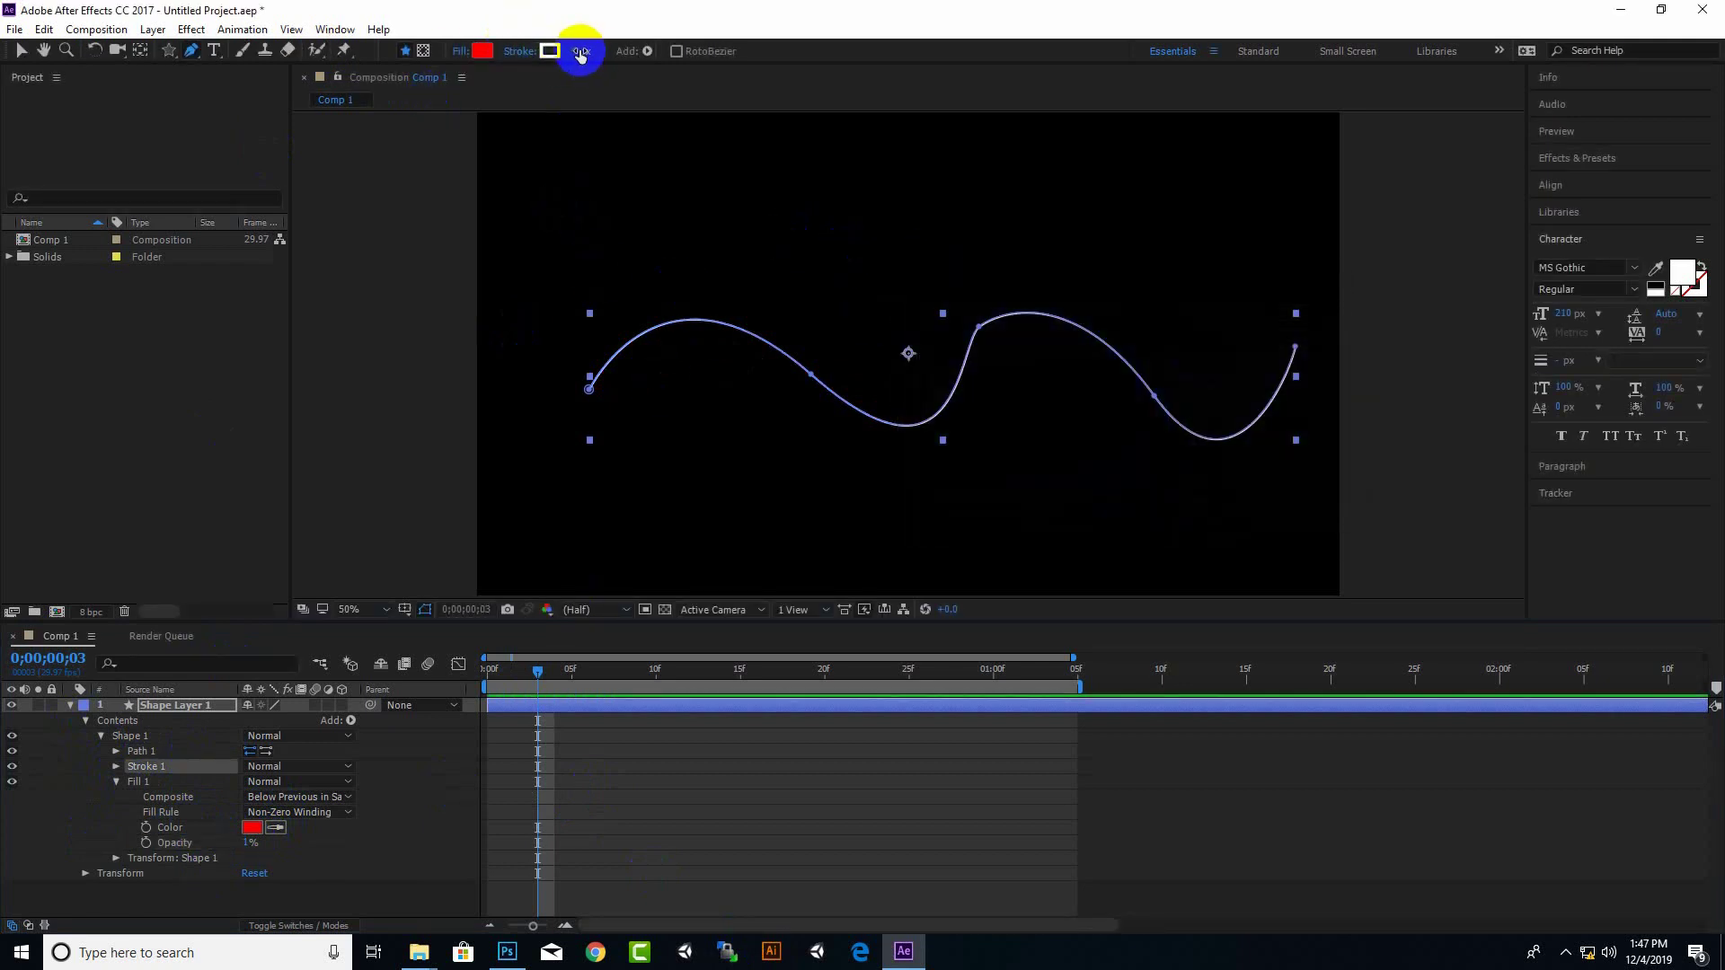
drag(579, 54, 618, 61)
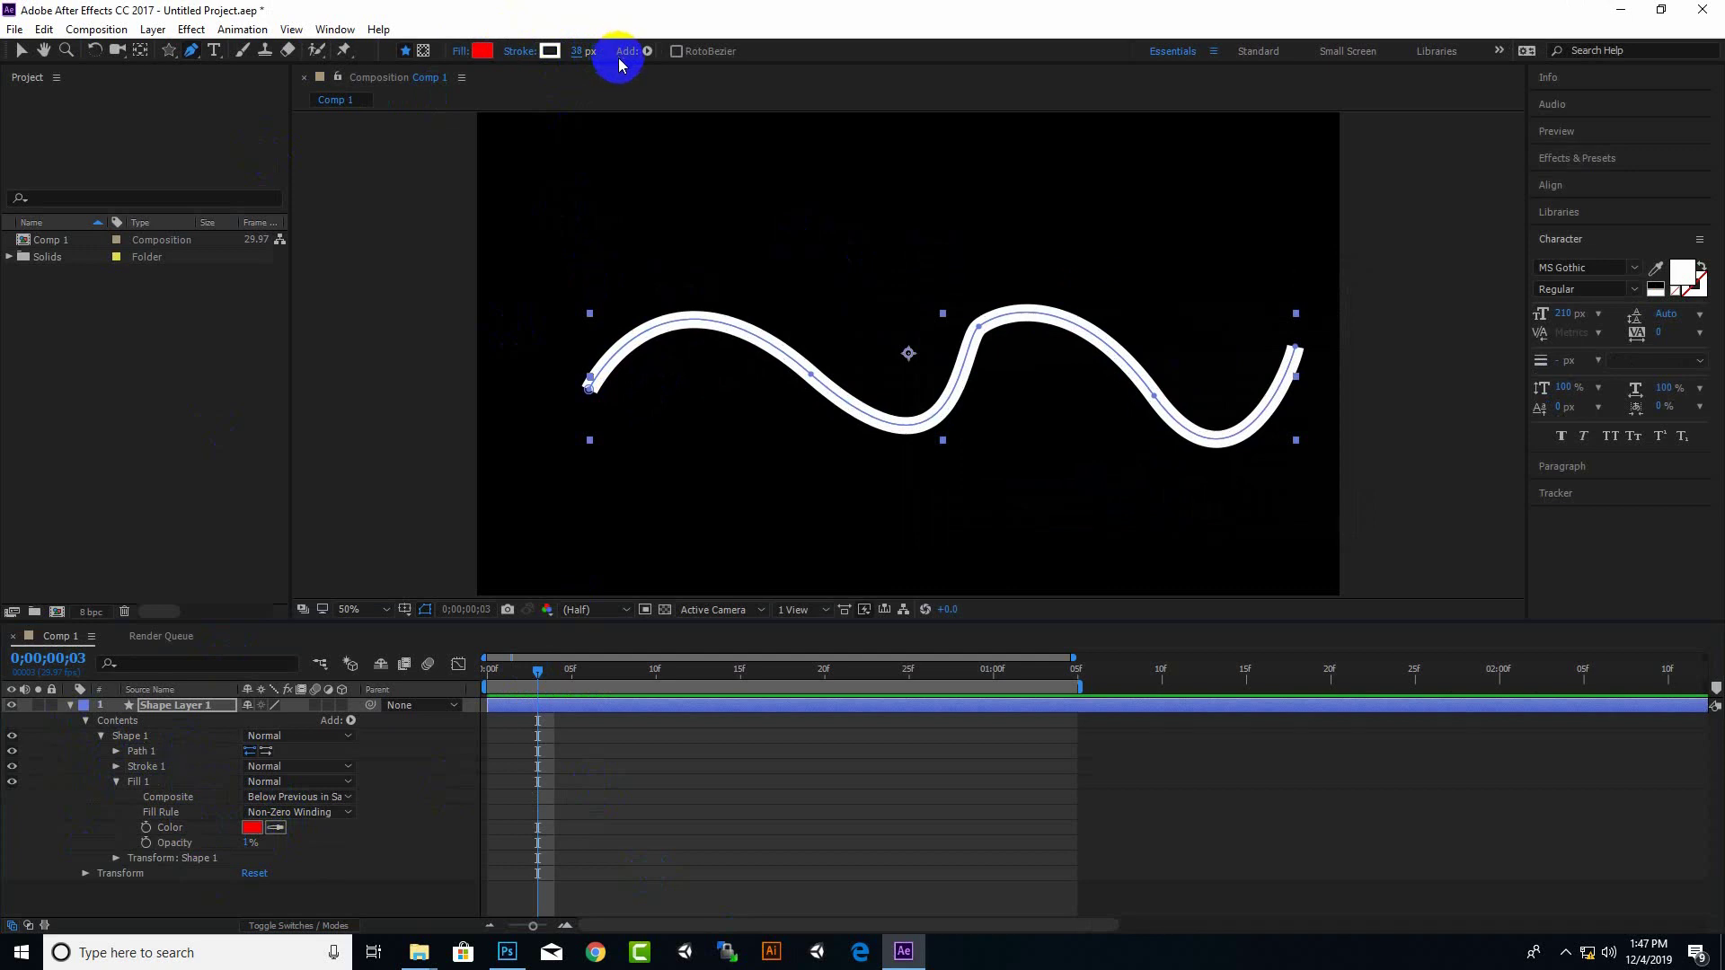
Set Stroke 1 of the wavy path to Round Cap line ends and Round Join corners
click(117, 783)
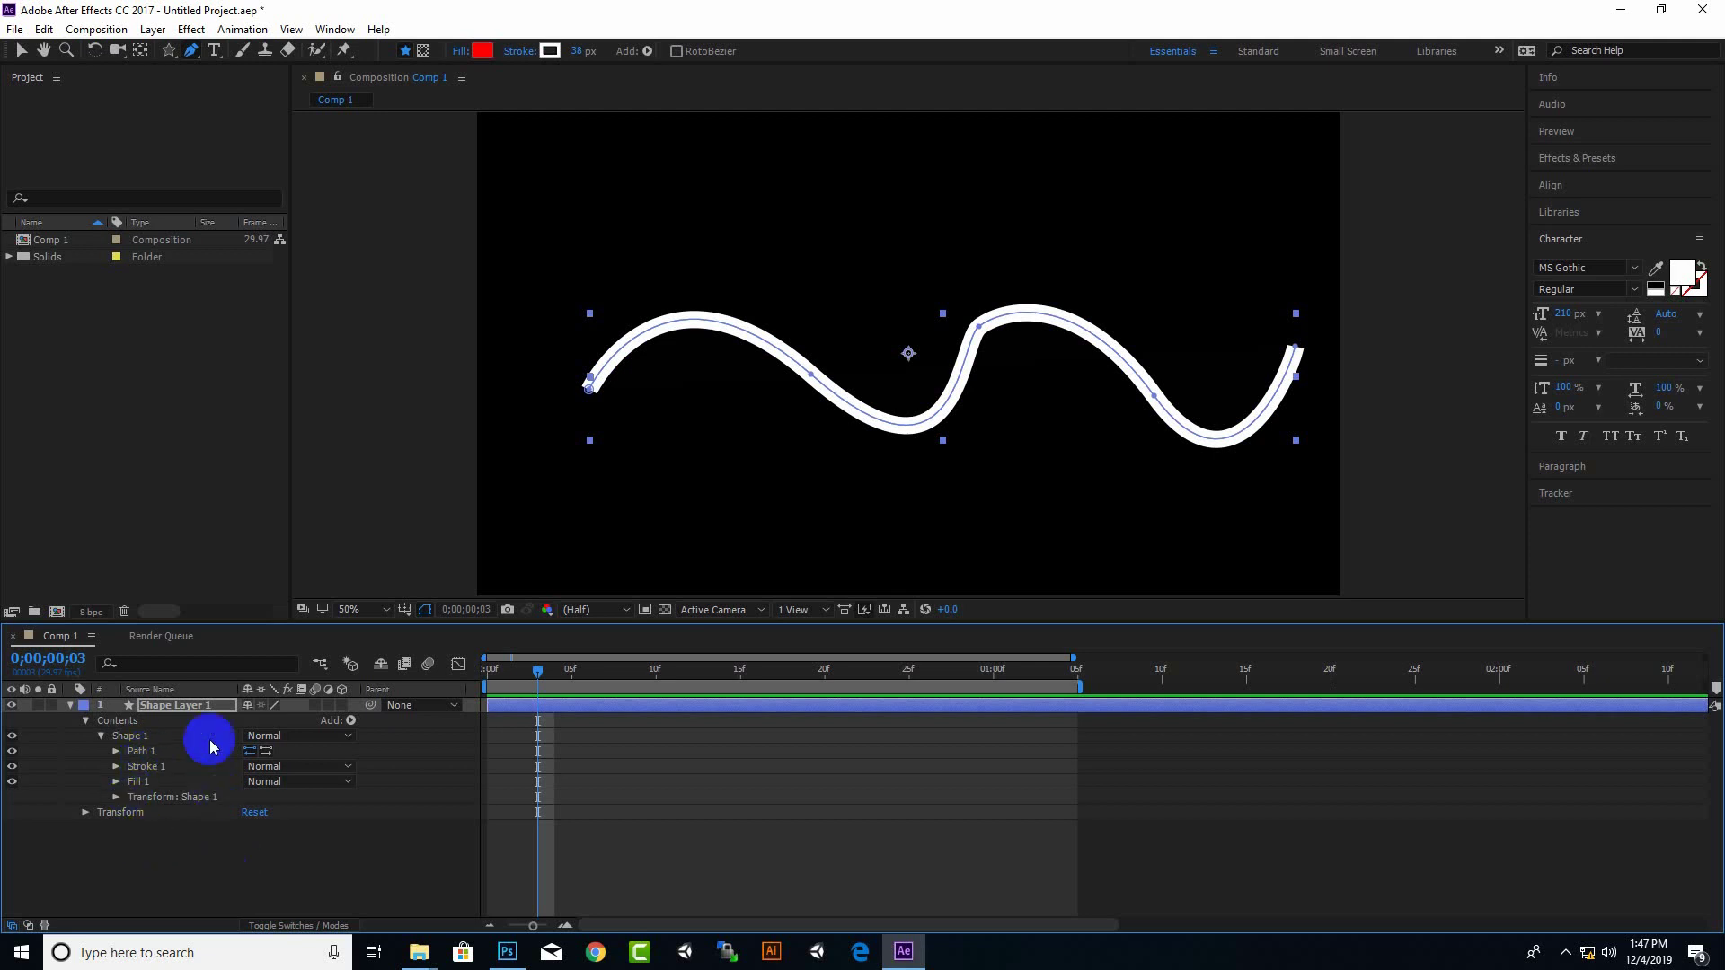
click(118, 768)
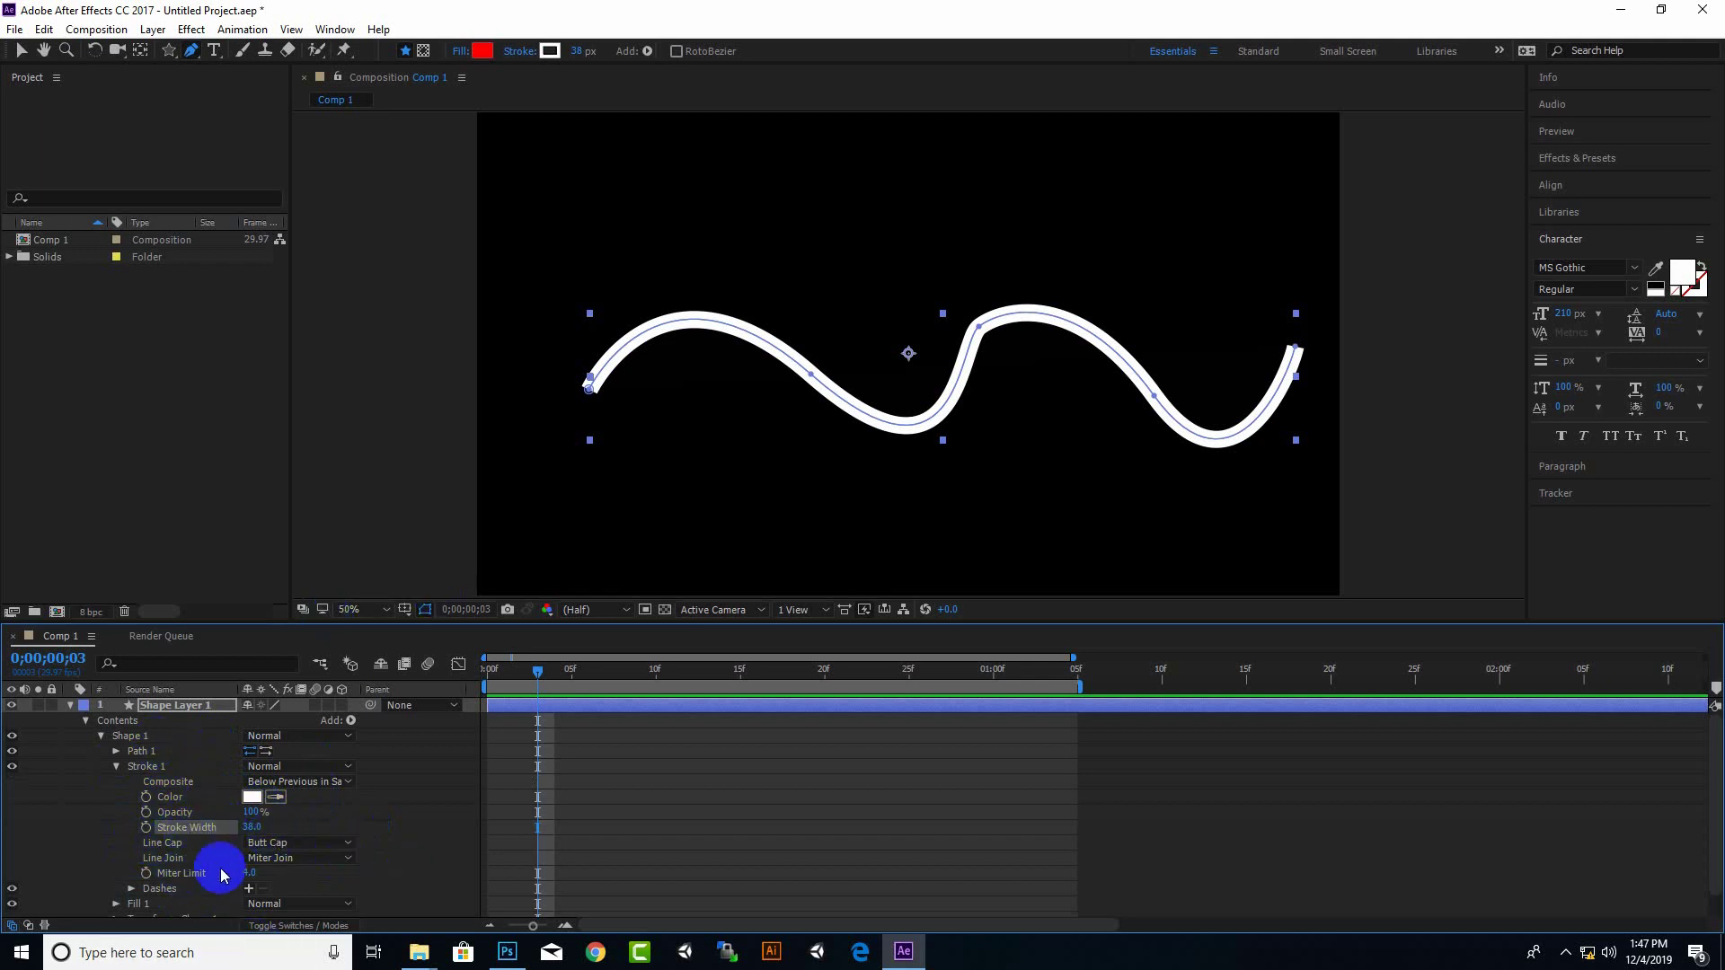
click(350, 843)
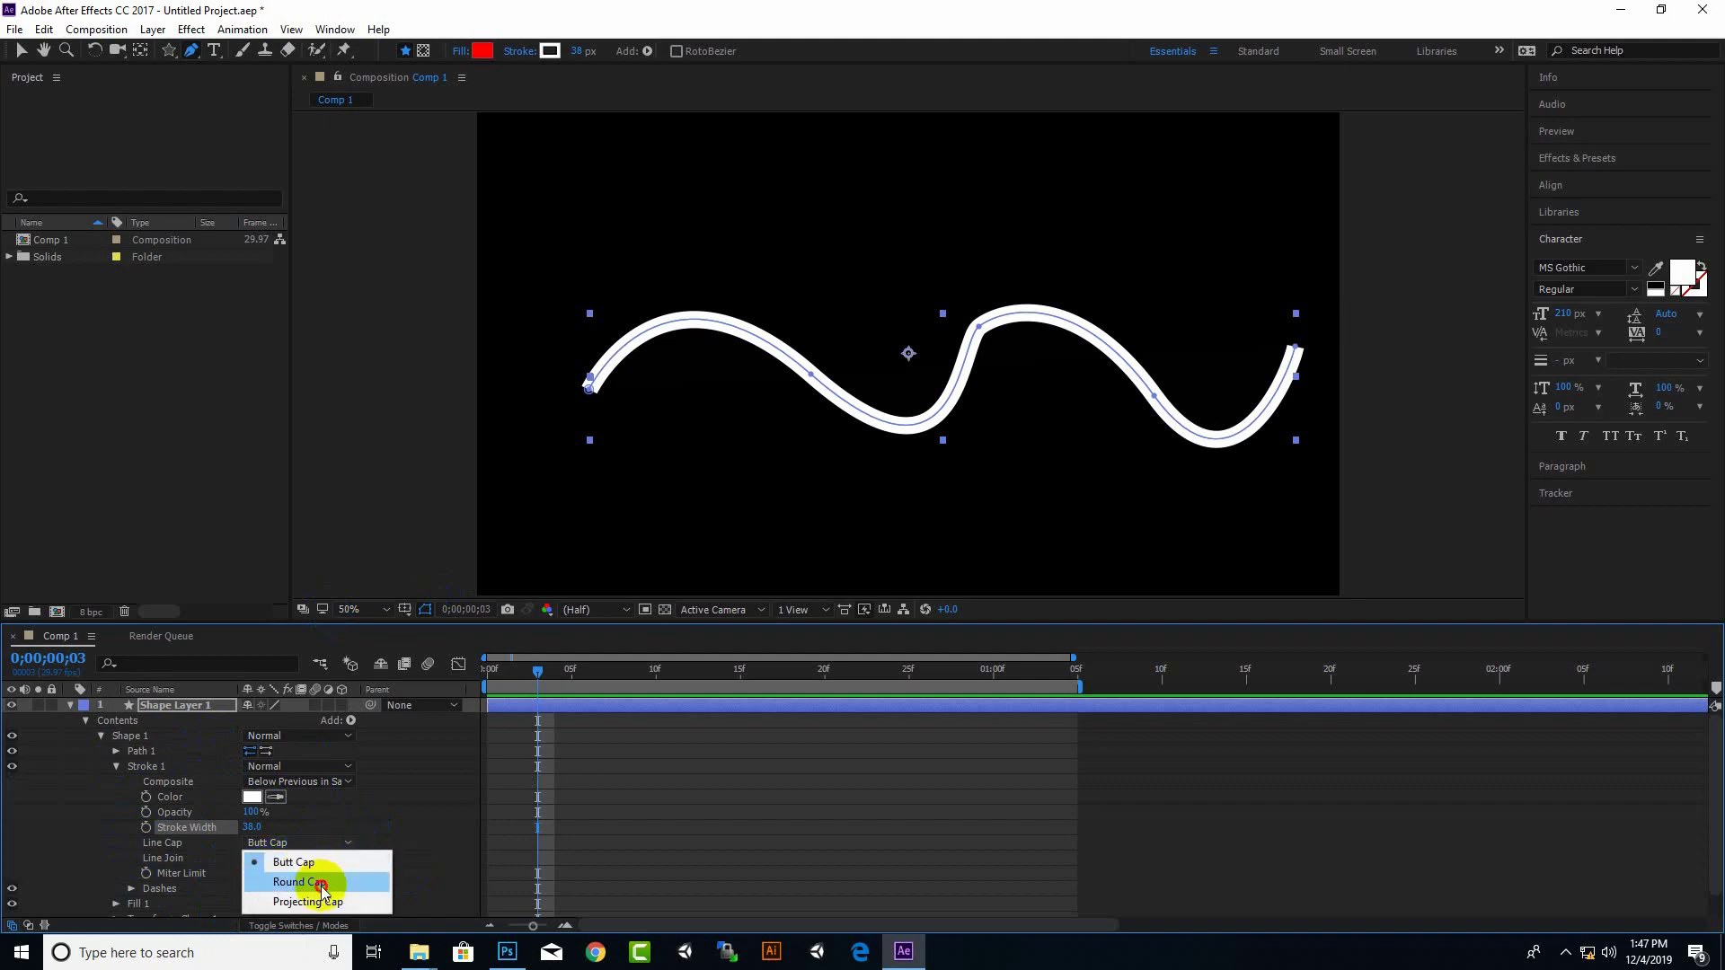
click(322, 886)
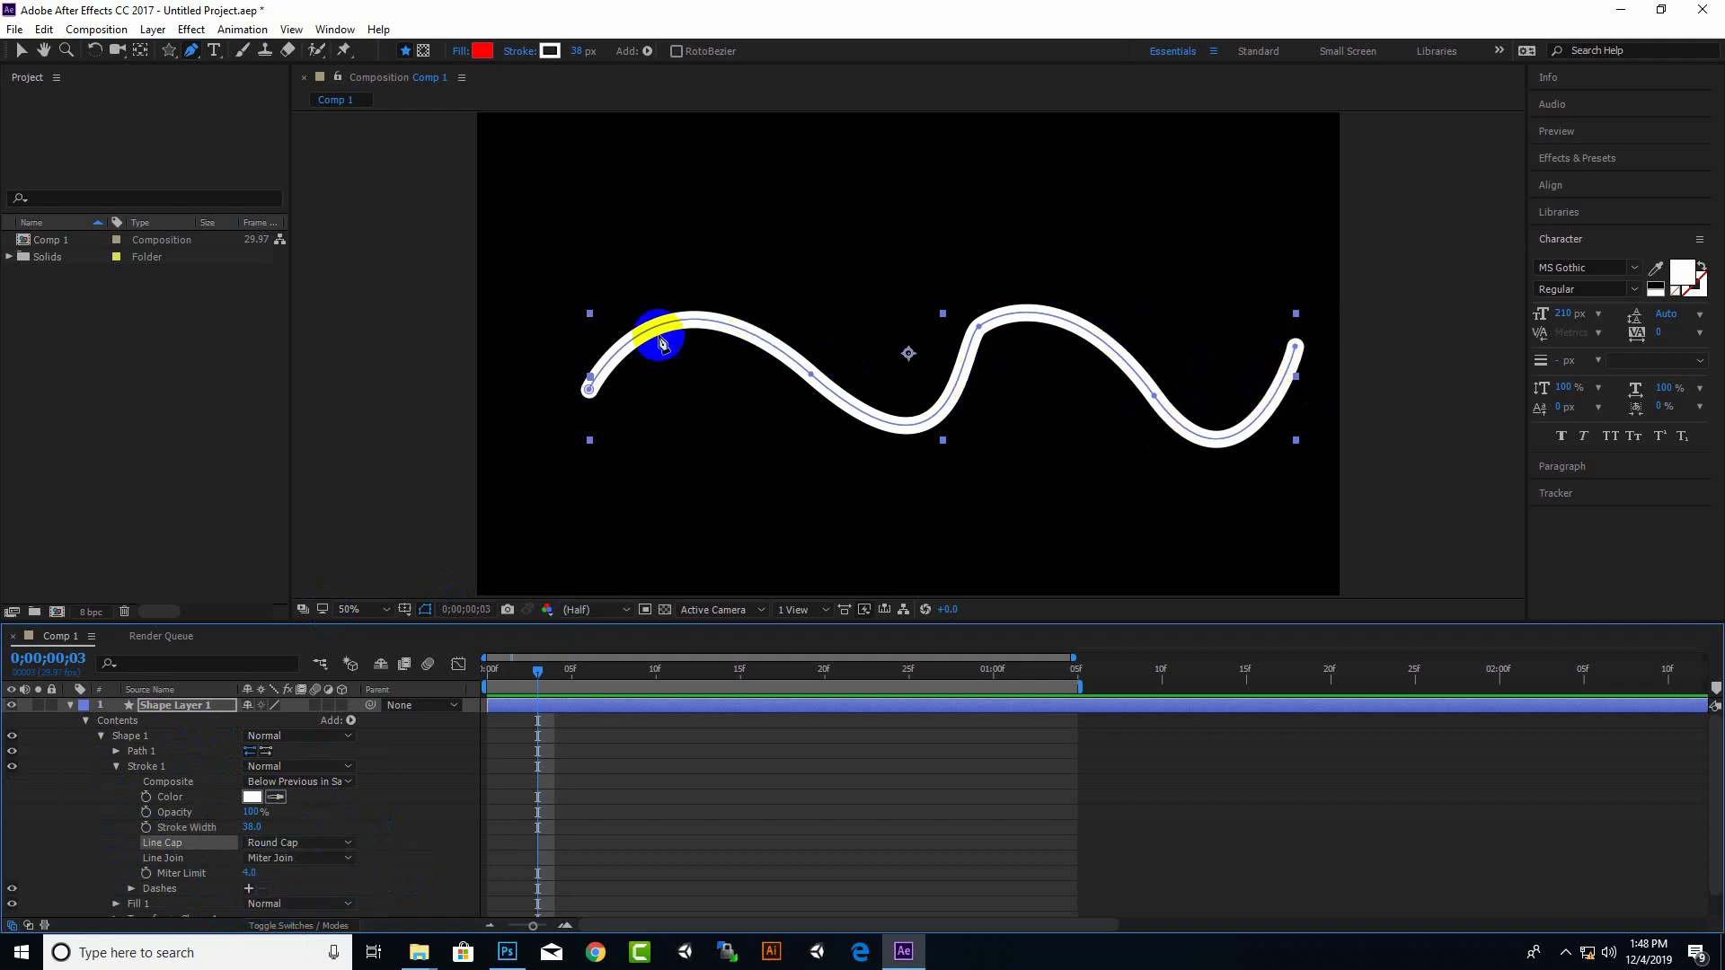
click(347, 858)
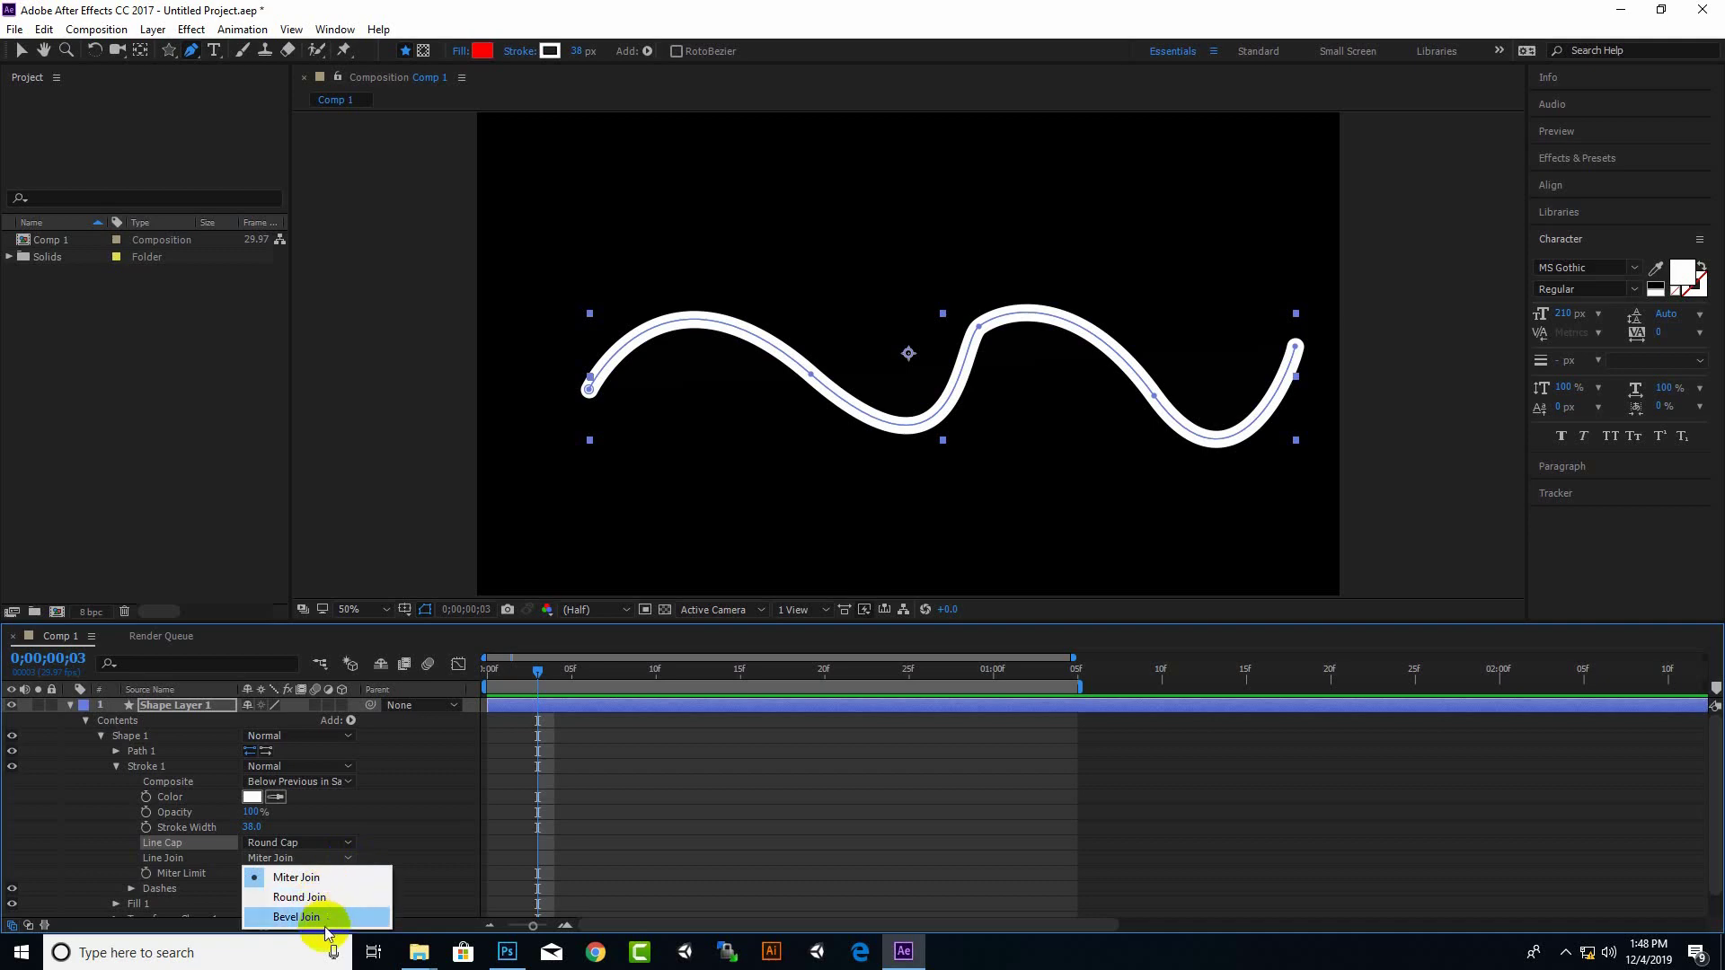
click(314, 897)
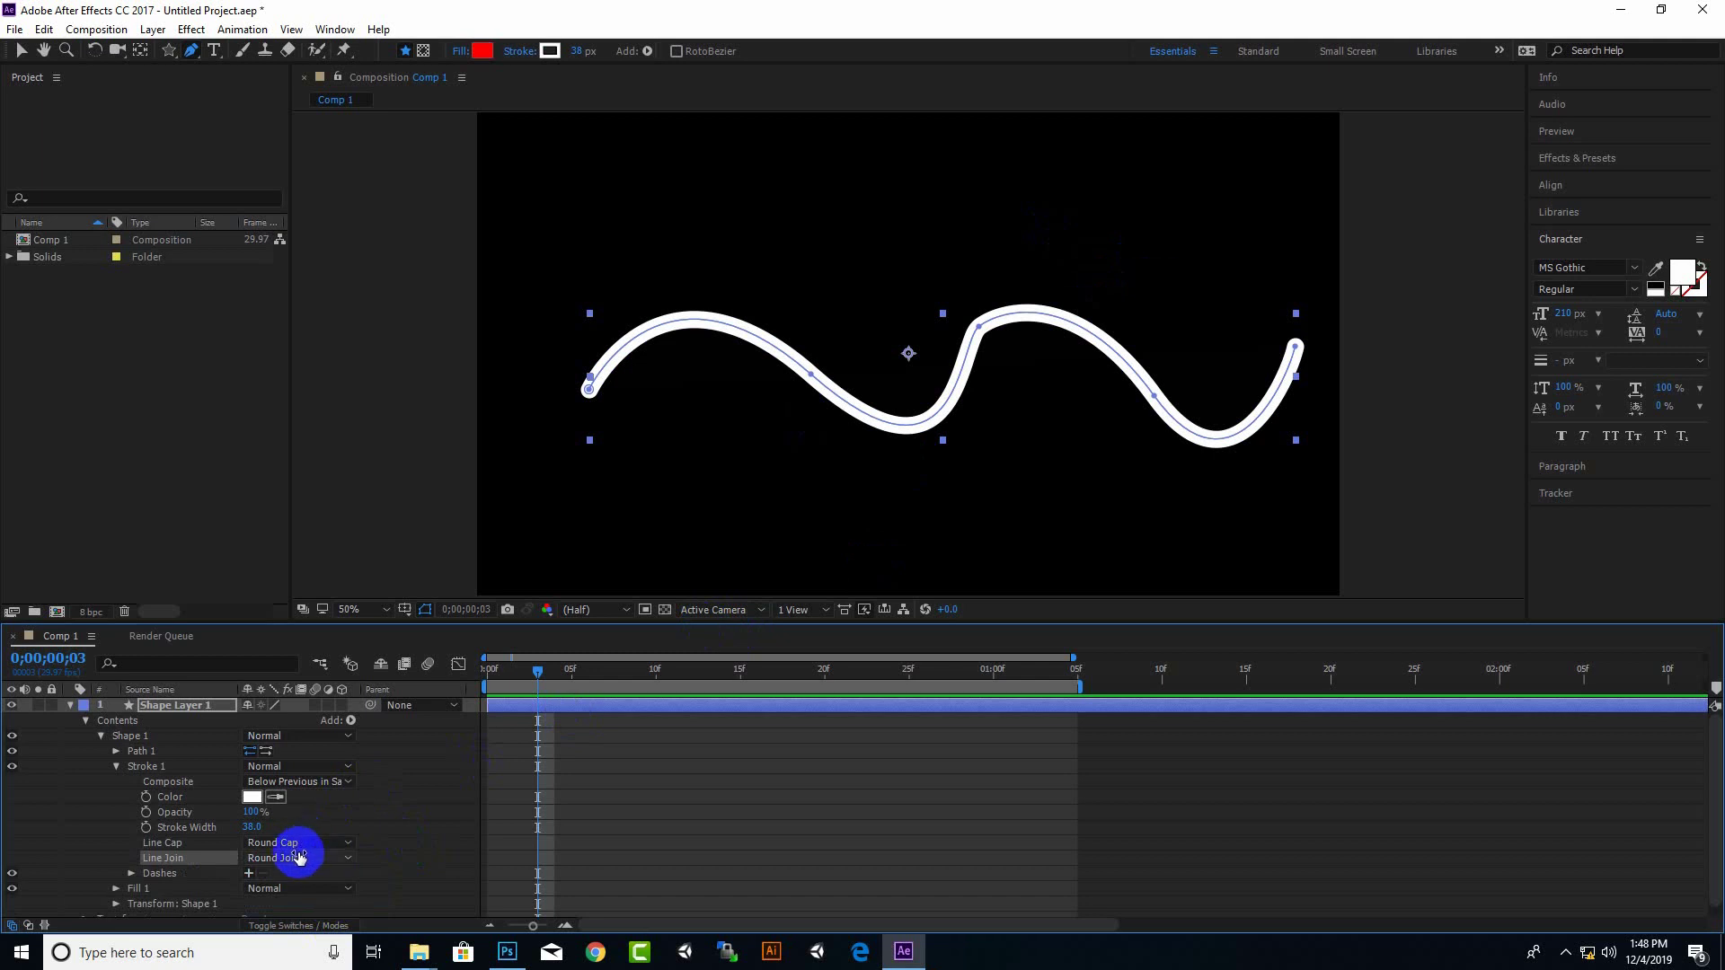
Add dashes to Stroke 1 of the wavy path with a Dash of 22 and an Offset of -33
click(132, 874)
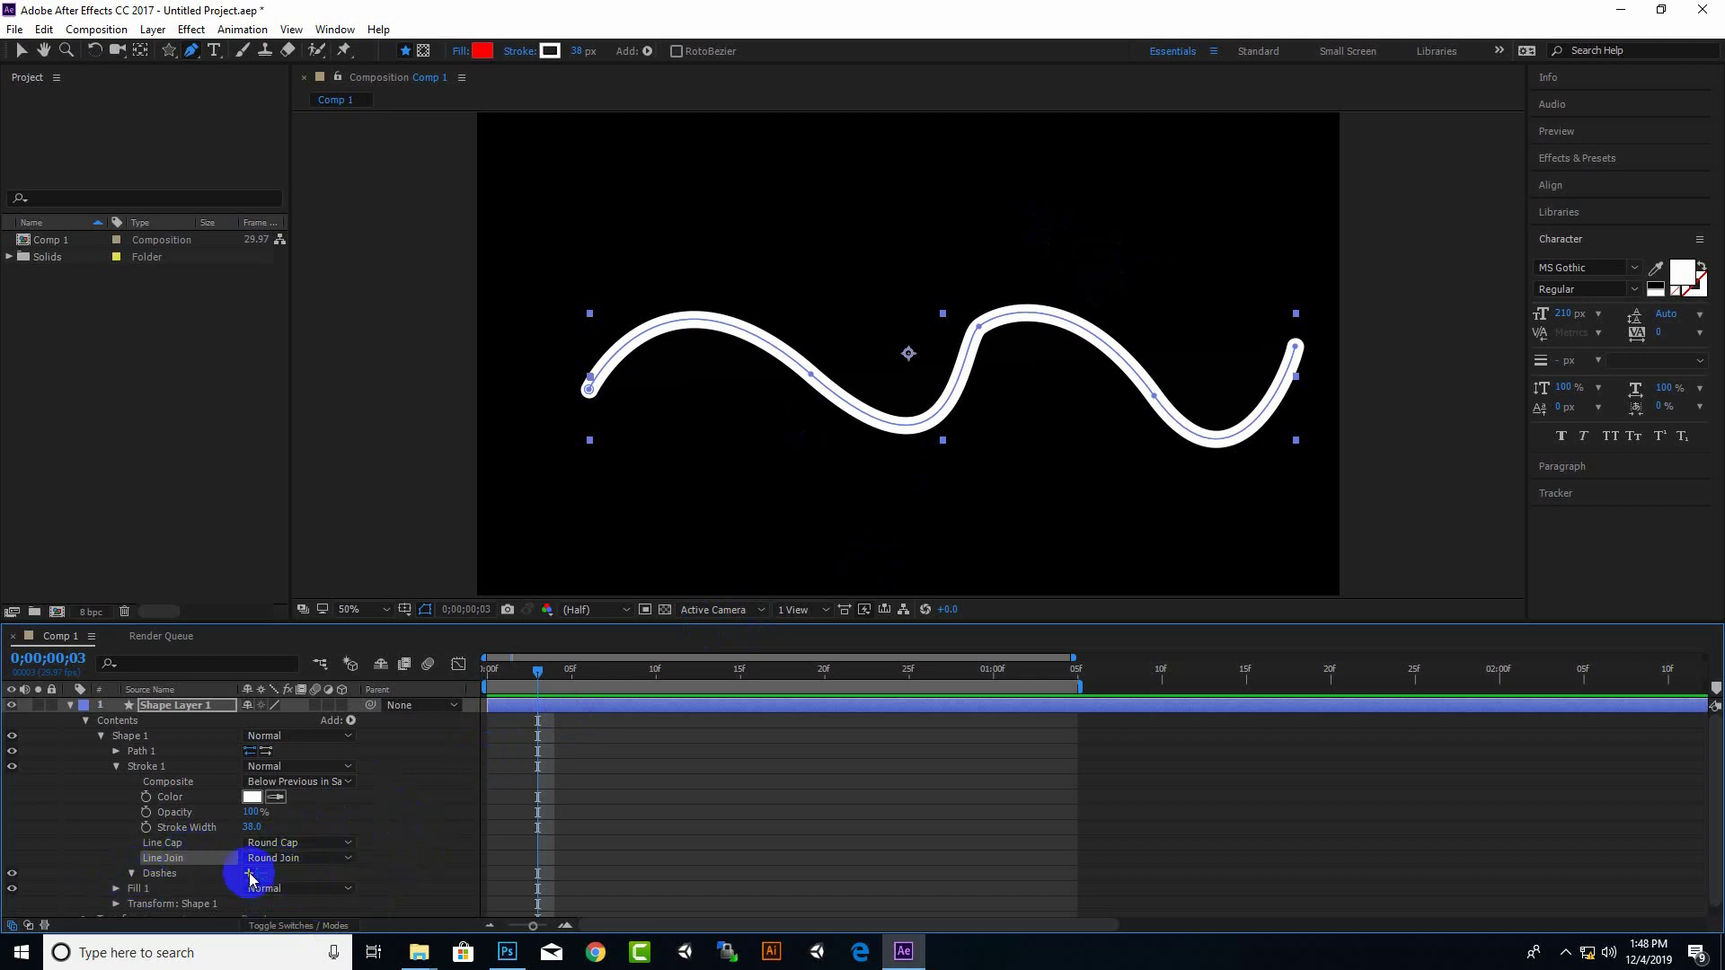
click(249, 875)
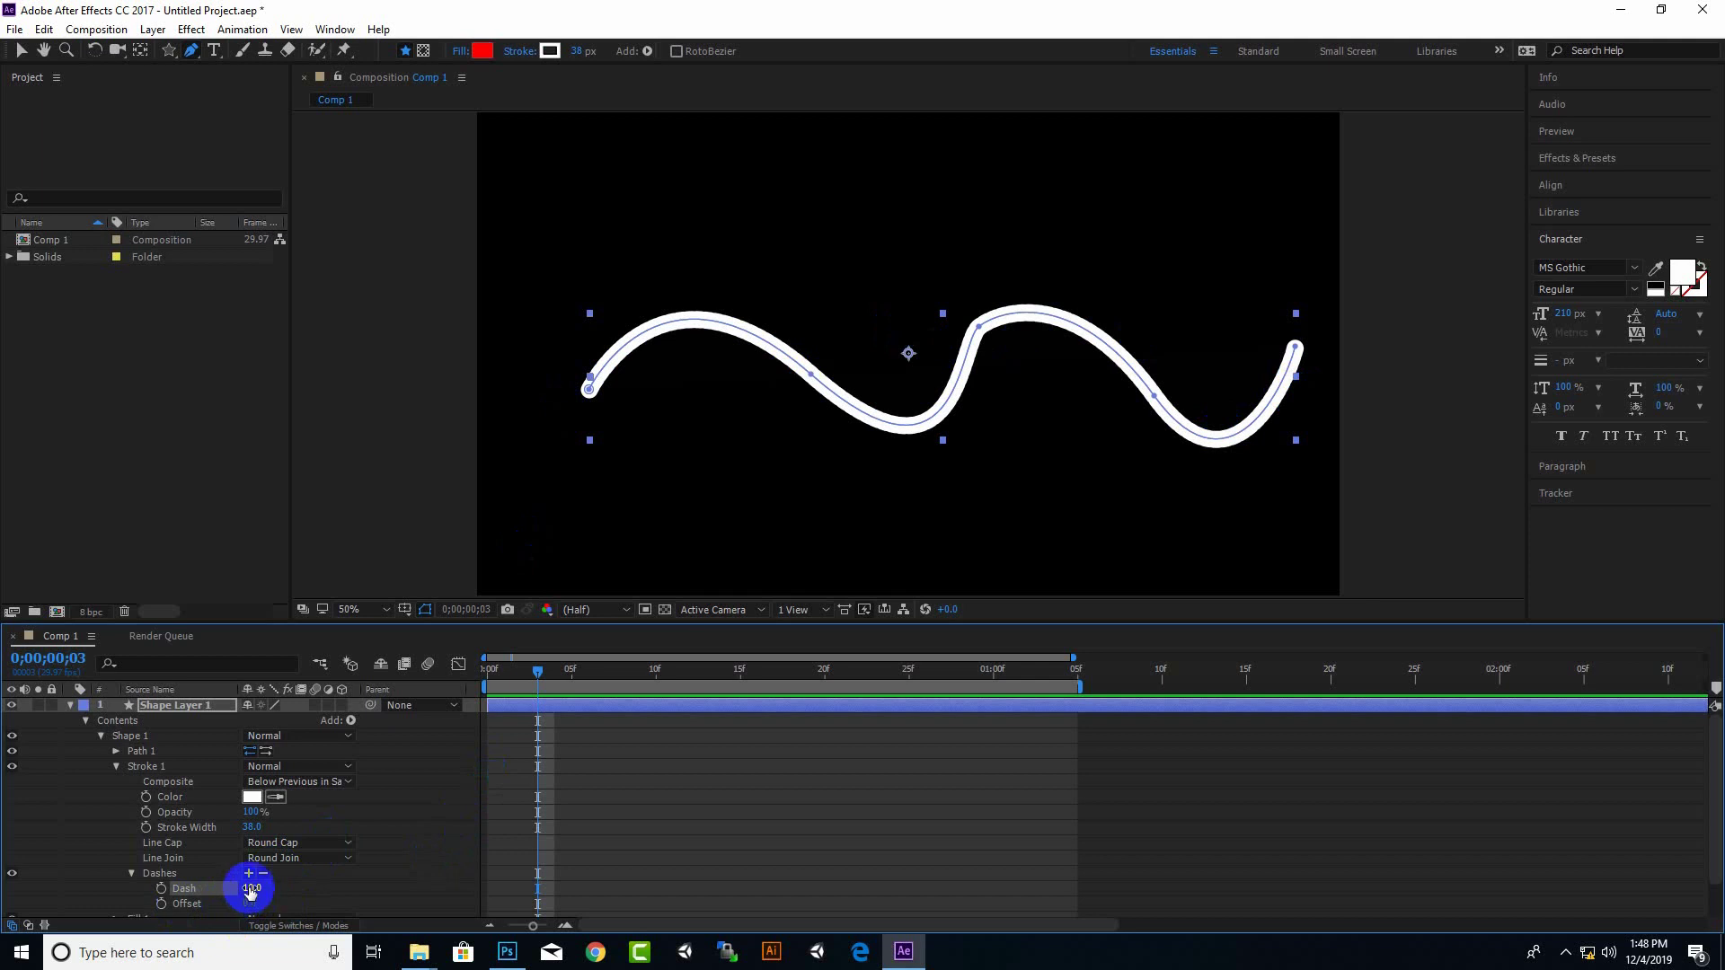
drag(250, 890, 256, 890)
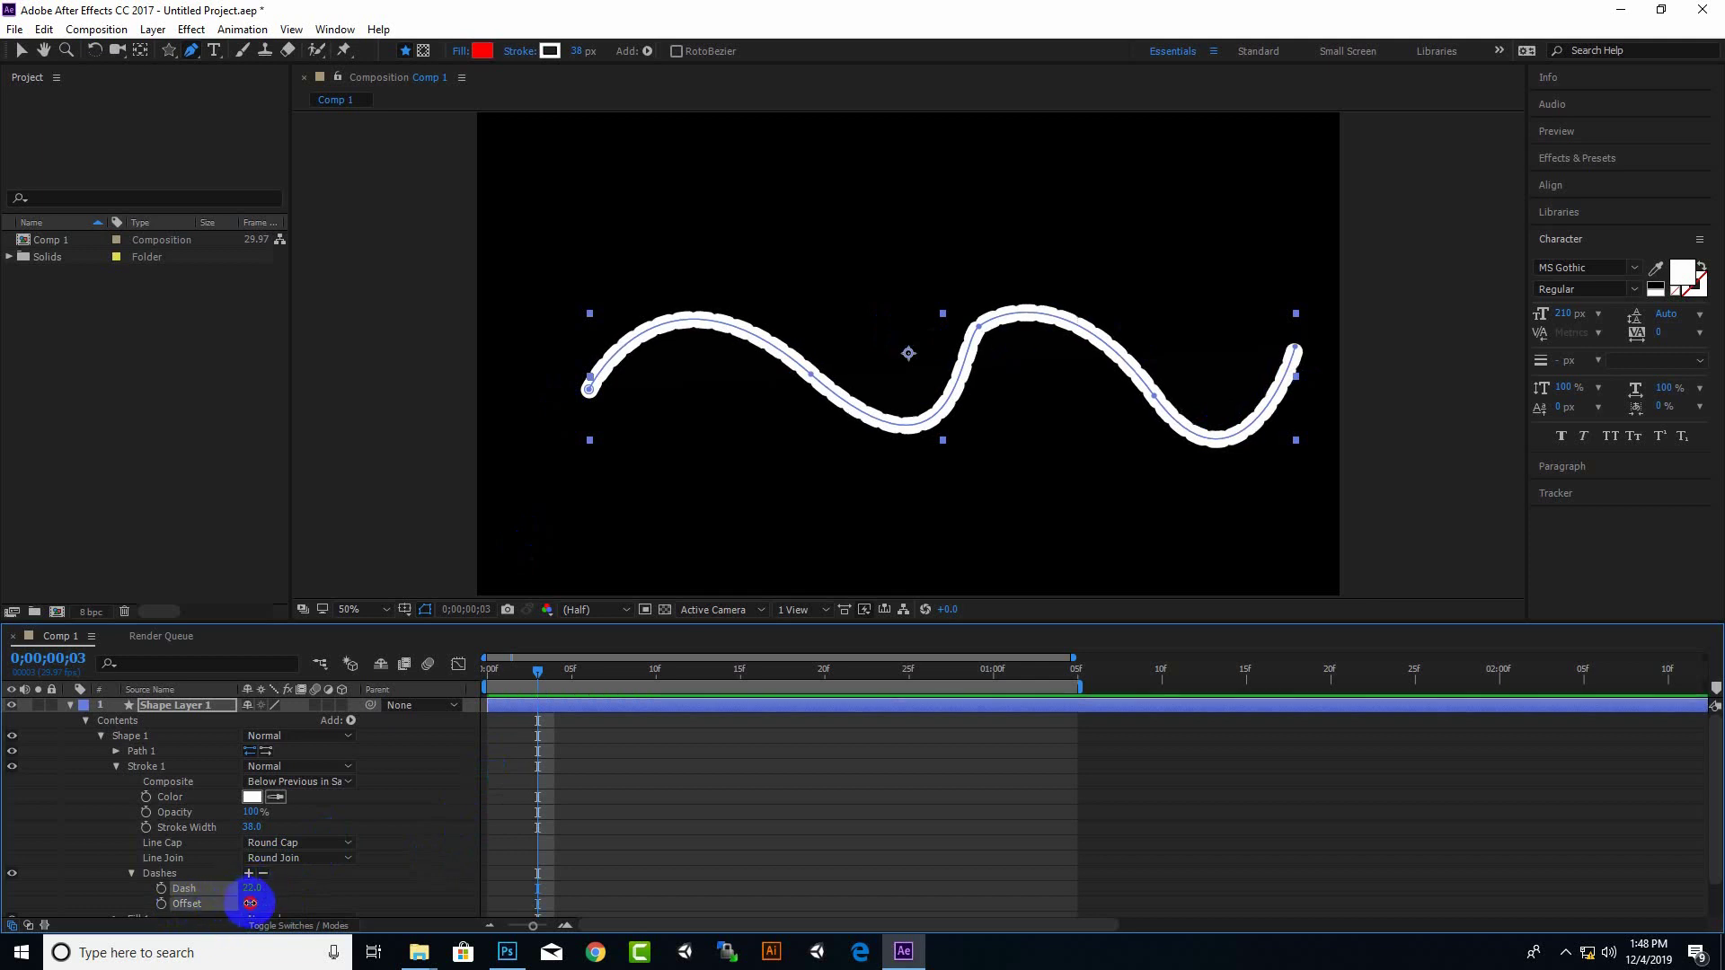
mouse_move(250, 903)
mouse_down()
mouse_move(335, 902)
mouse_move(216, 901)
mouse_up()
scroll(821, 352, up, 3)
scroll(822, 373, down, 3)
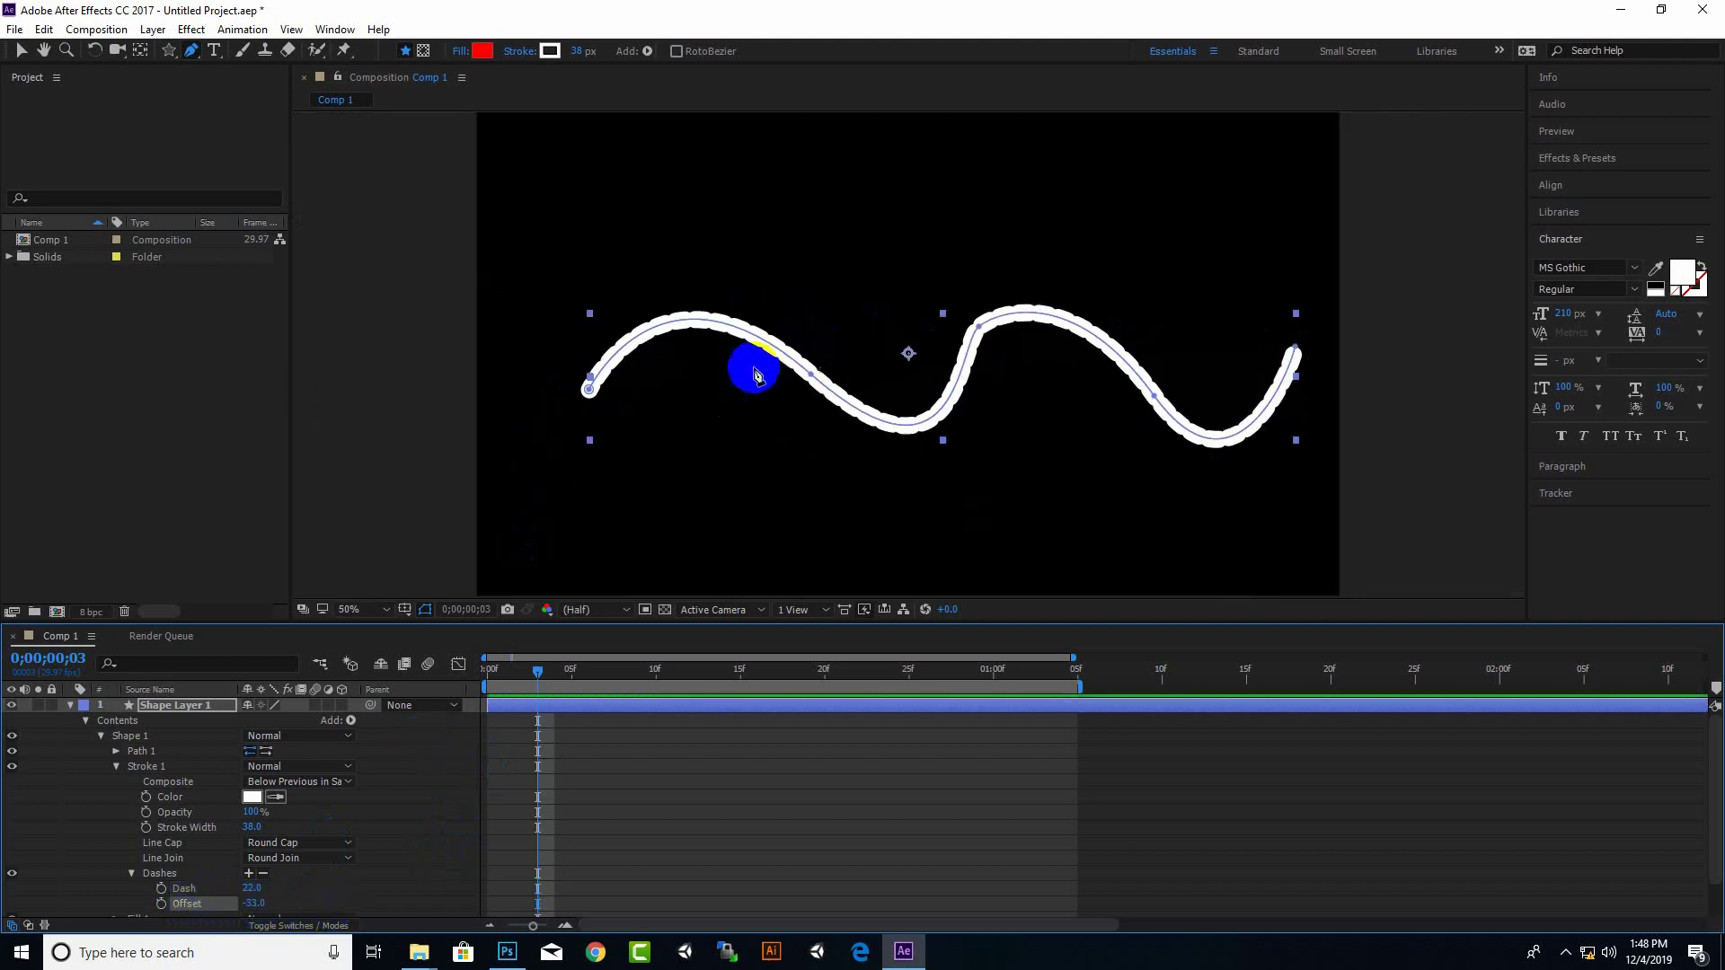
scroll(755, 369, up, 1)
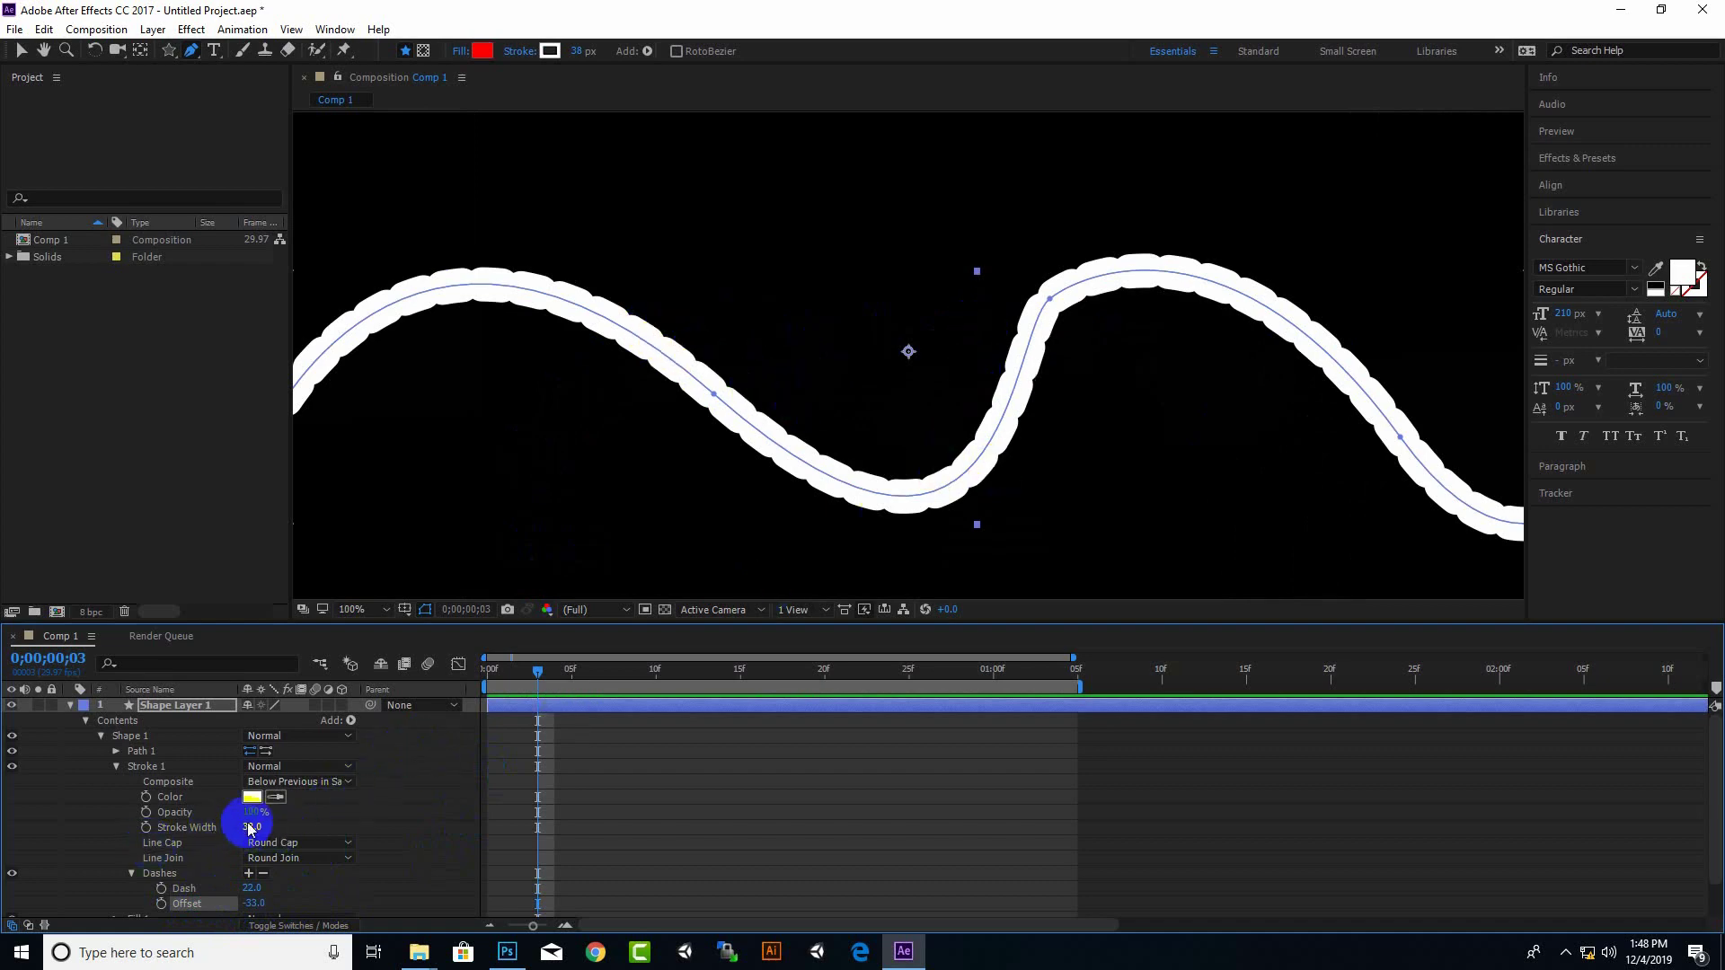
Increase the Dash length of the wavy path's Stroke 1 to 60 so the dashes separate
drag(255, 891, 292, 890)
scroll(753, 478, down, 3)
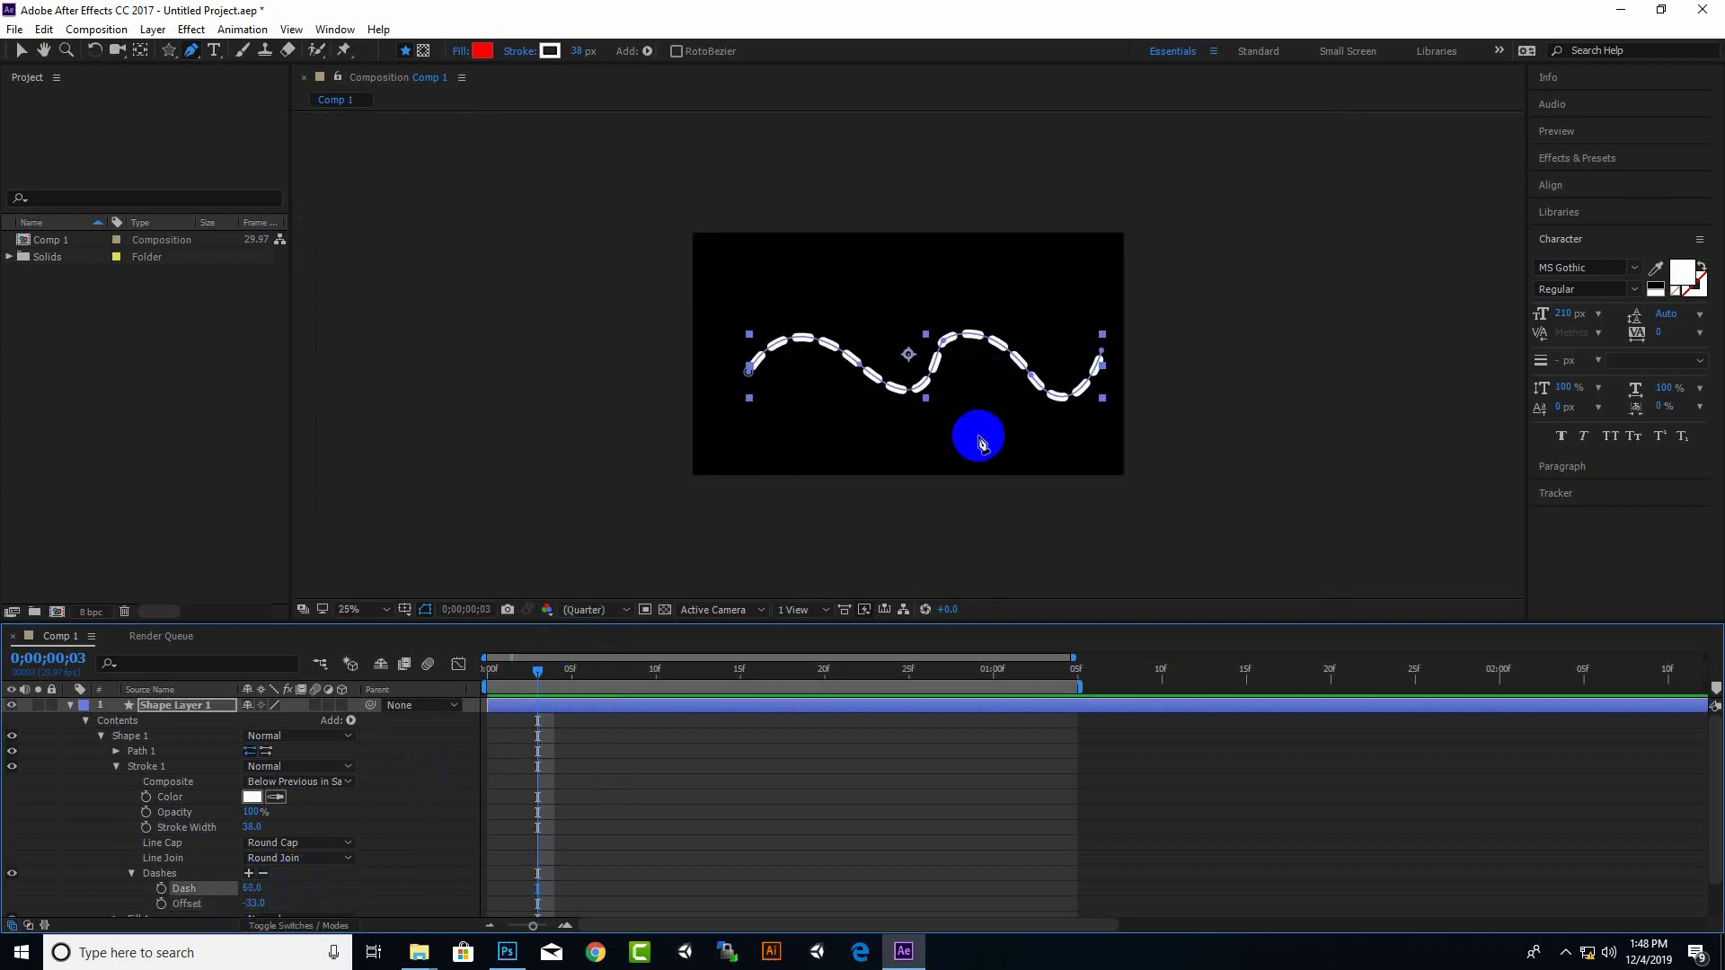
scroll(947, 305, up, 3)
scroll(1106, 395, down, 3)
scroll(925, 396, up, 1)
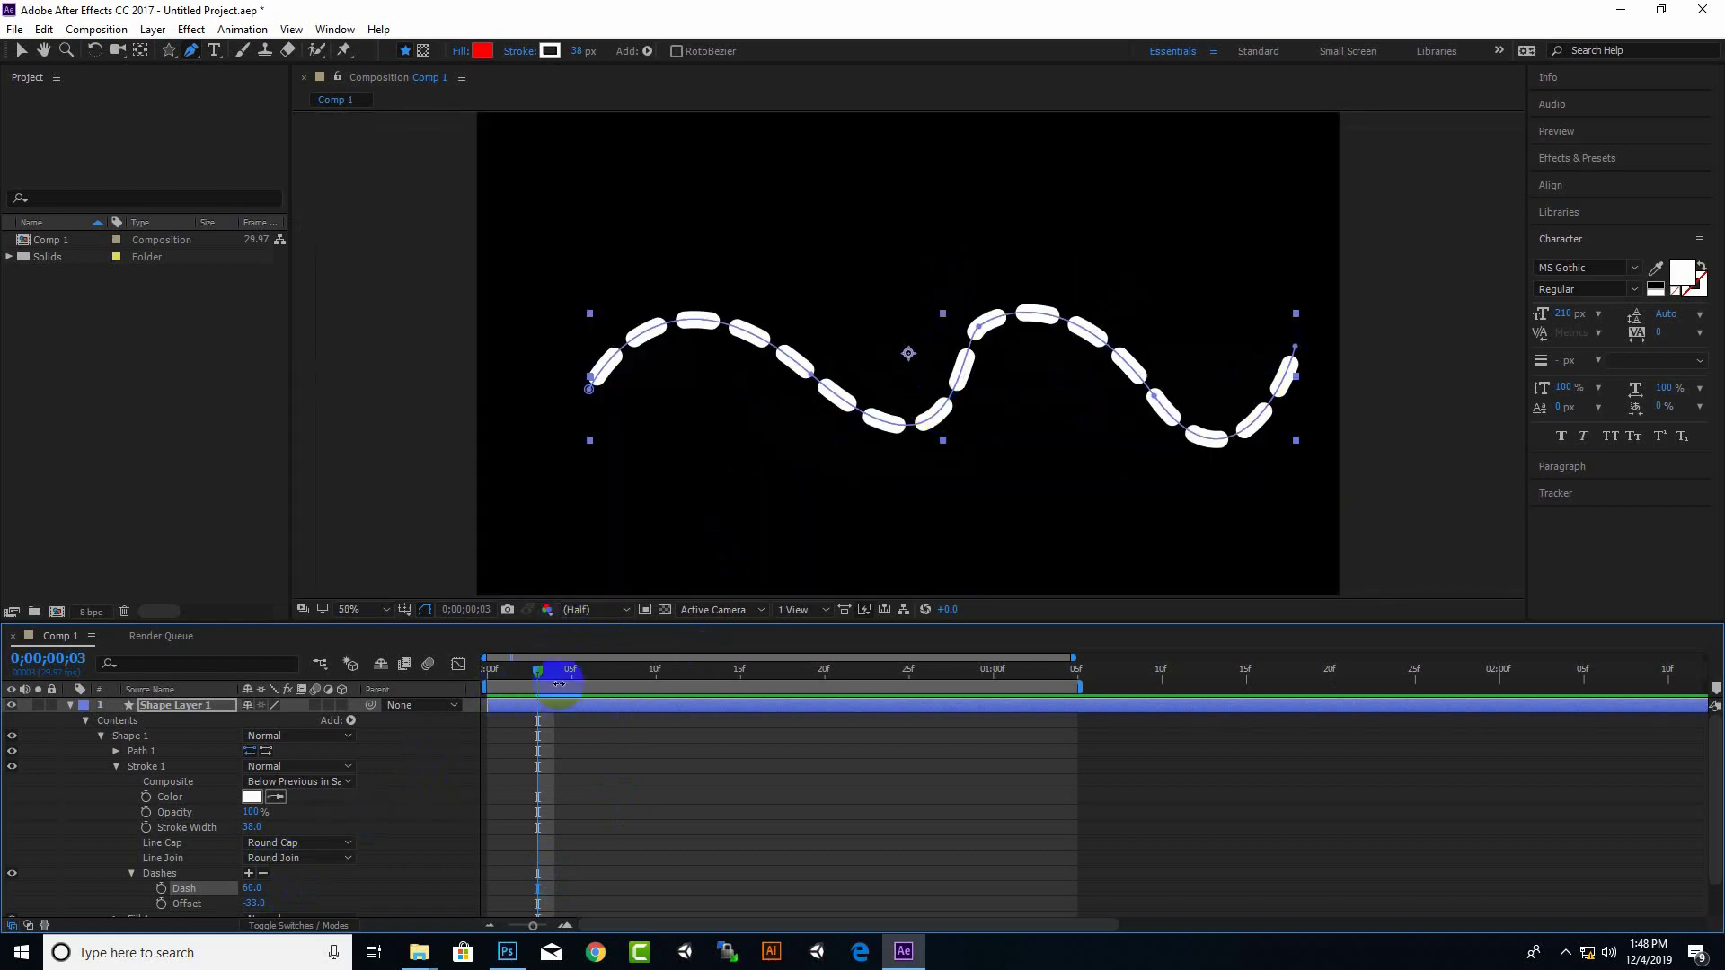
Keyframe Dash at 60 on the first frame and about 34 at 0;00;01;05, and preview the animation from the start
drag(540, 676, 454, 679)
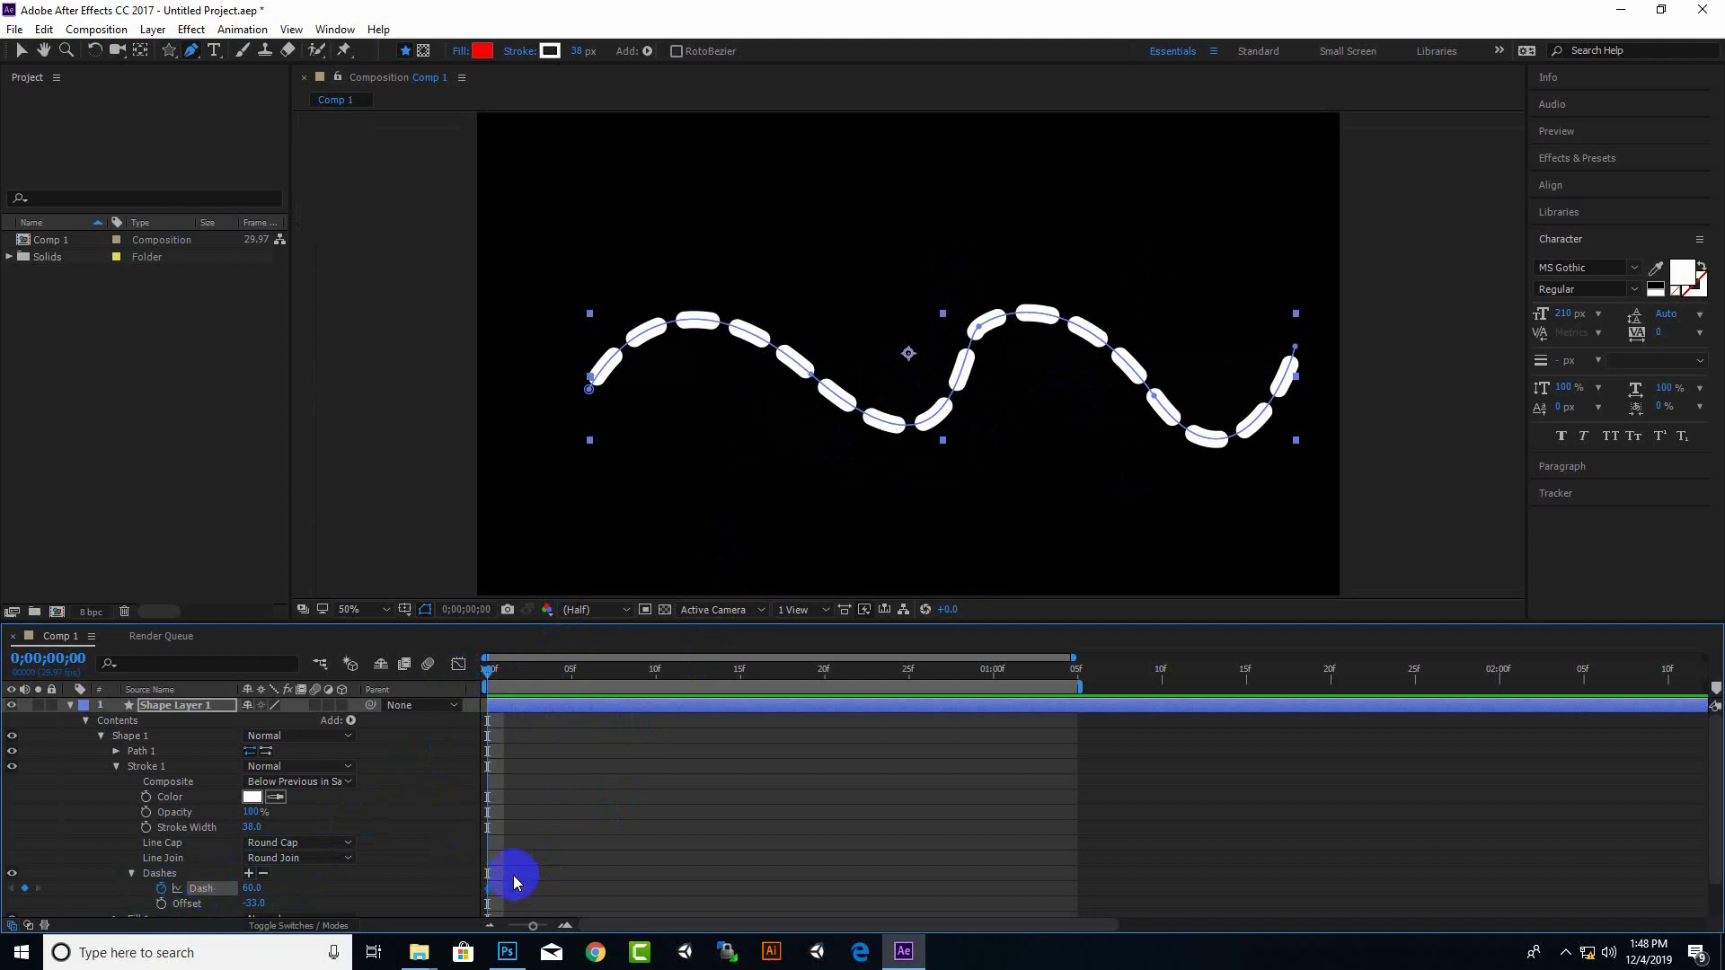
drag(492, 681, 1069, 710)
click(252, 904)
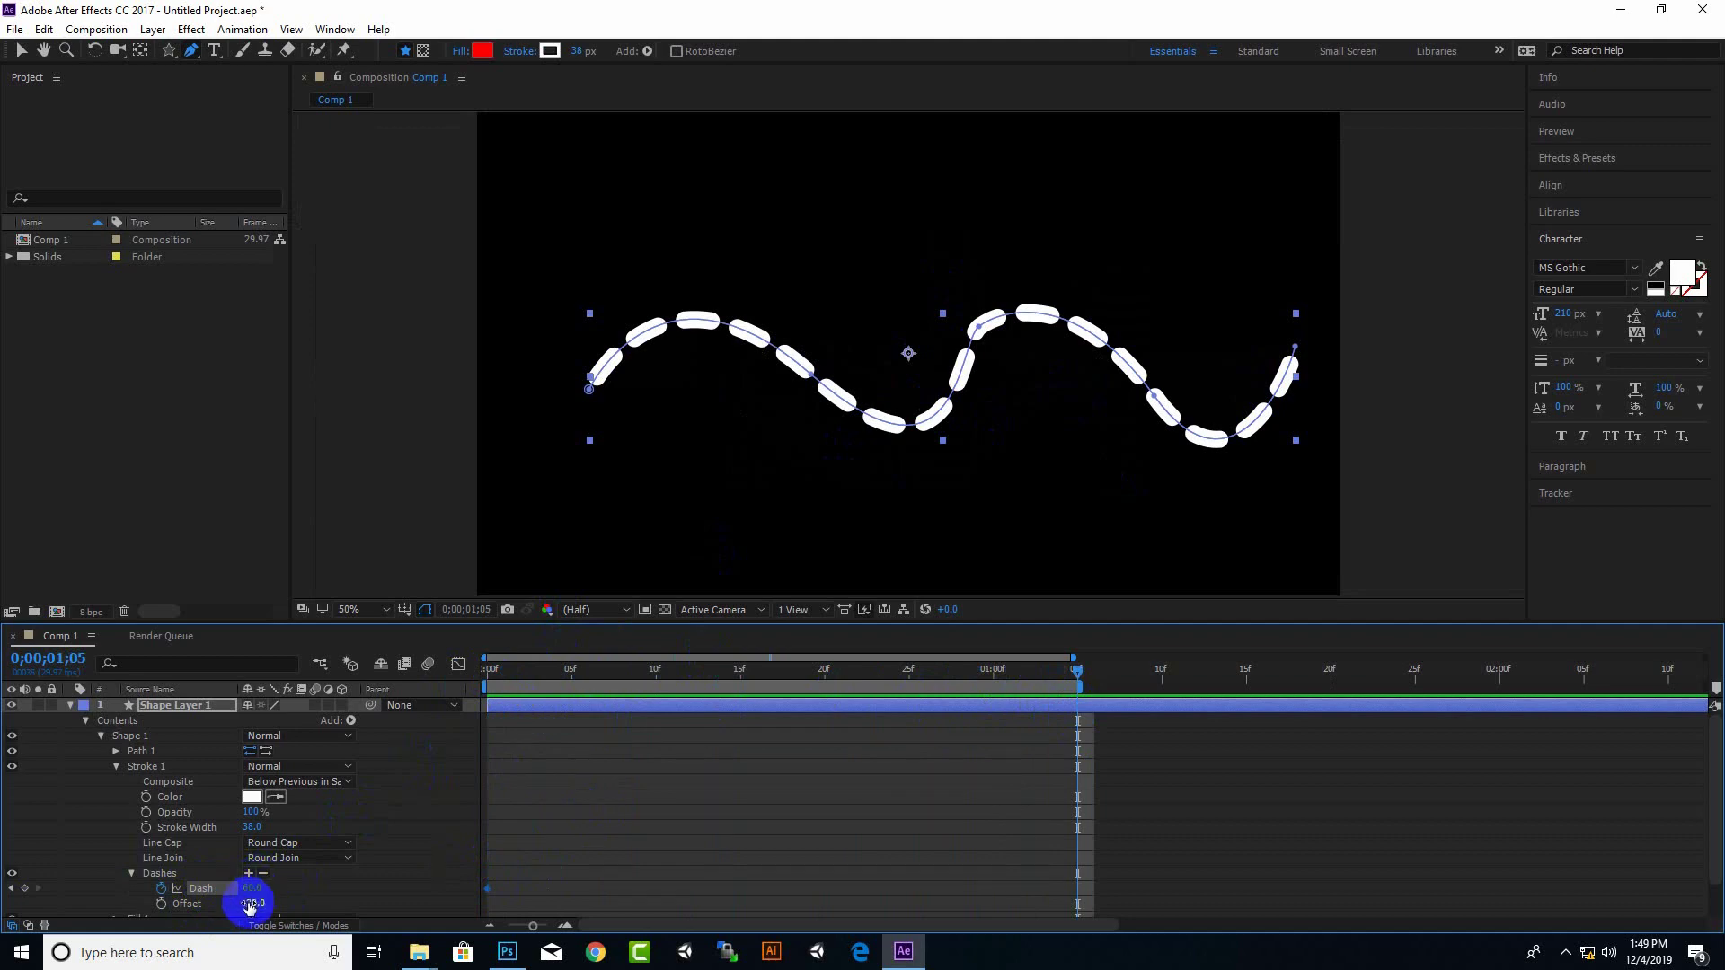
mouse_move(249, 890)
mouse_down()
mouse_move(278, 893)
mouse_move(229, 896)
mouse_up()
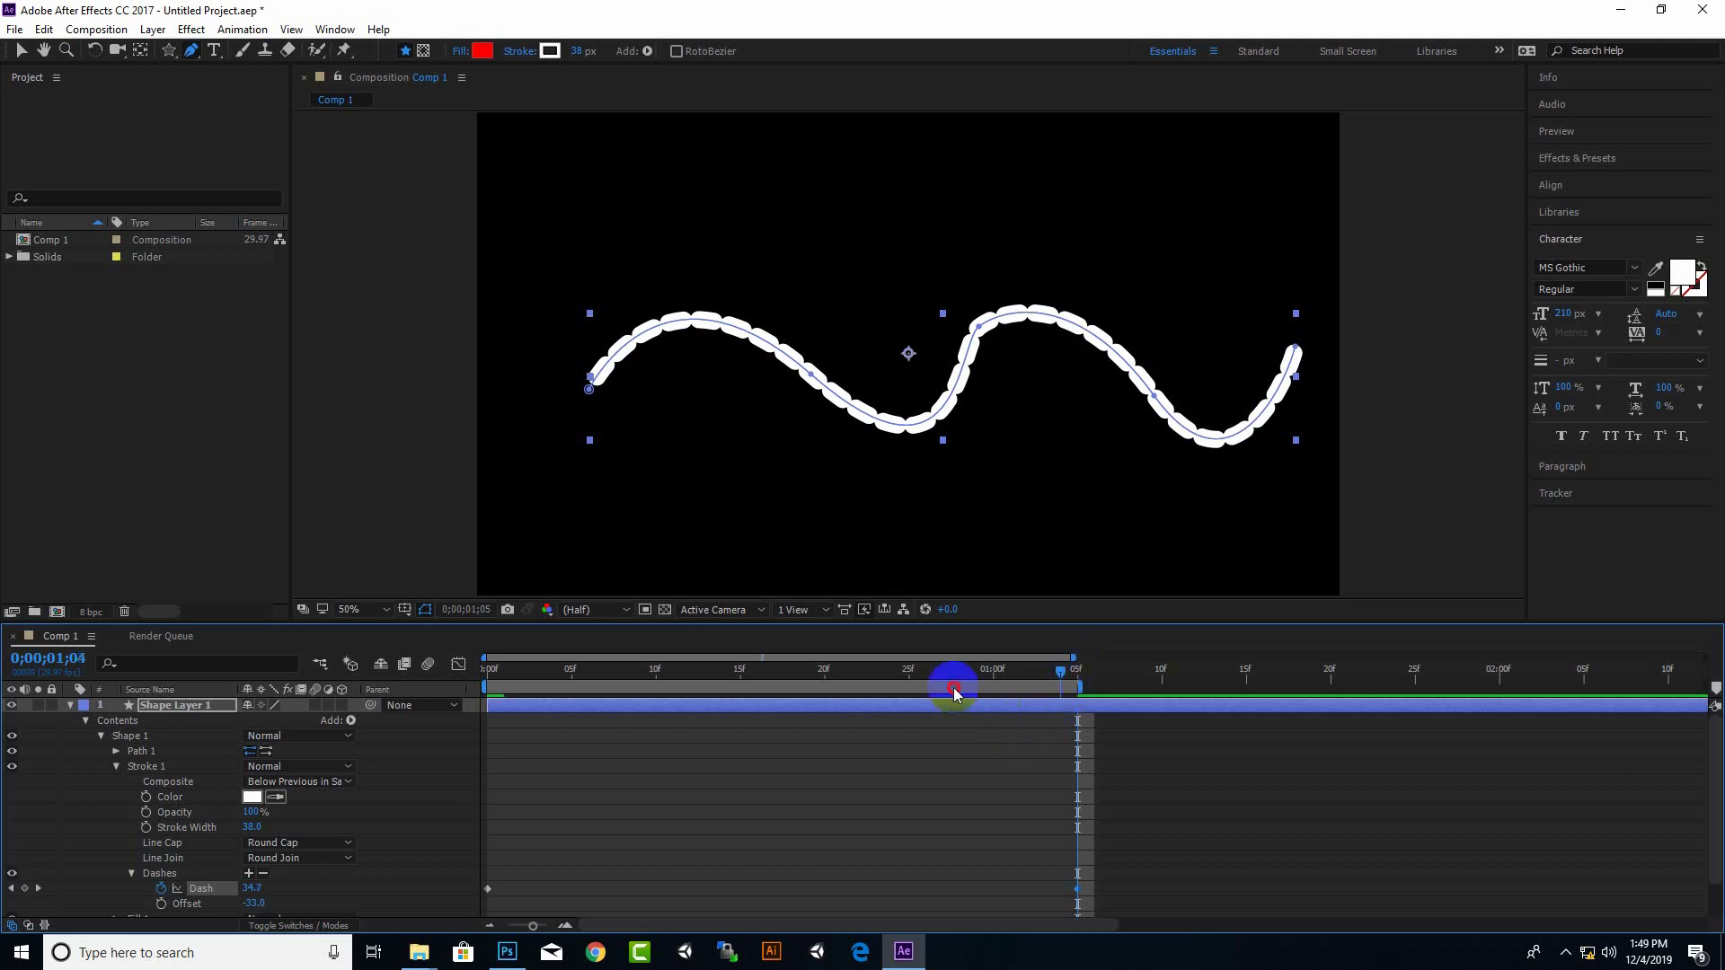
drag(954, 692, 380, 732)
key(space)
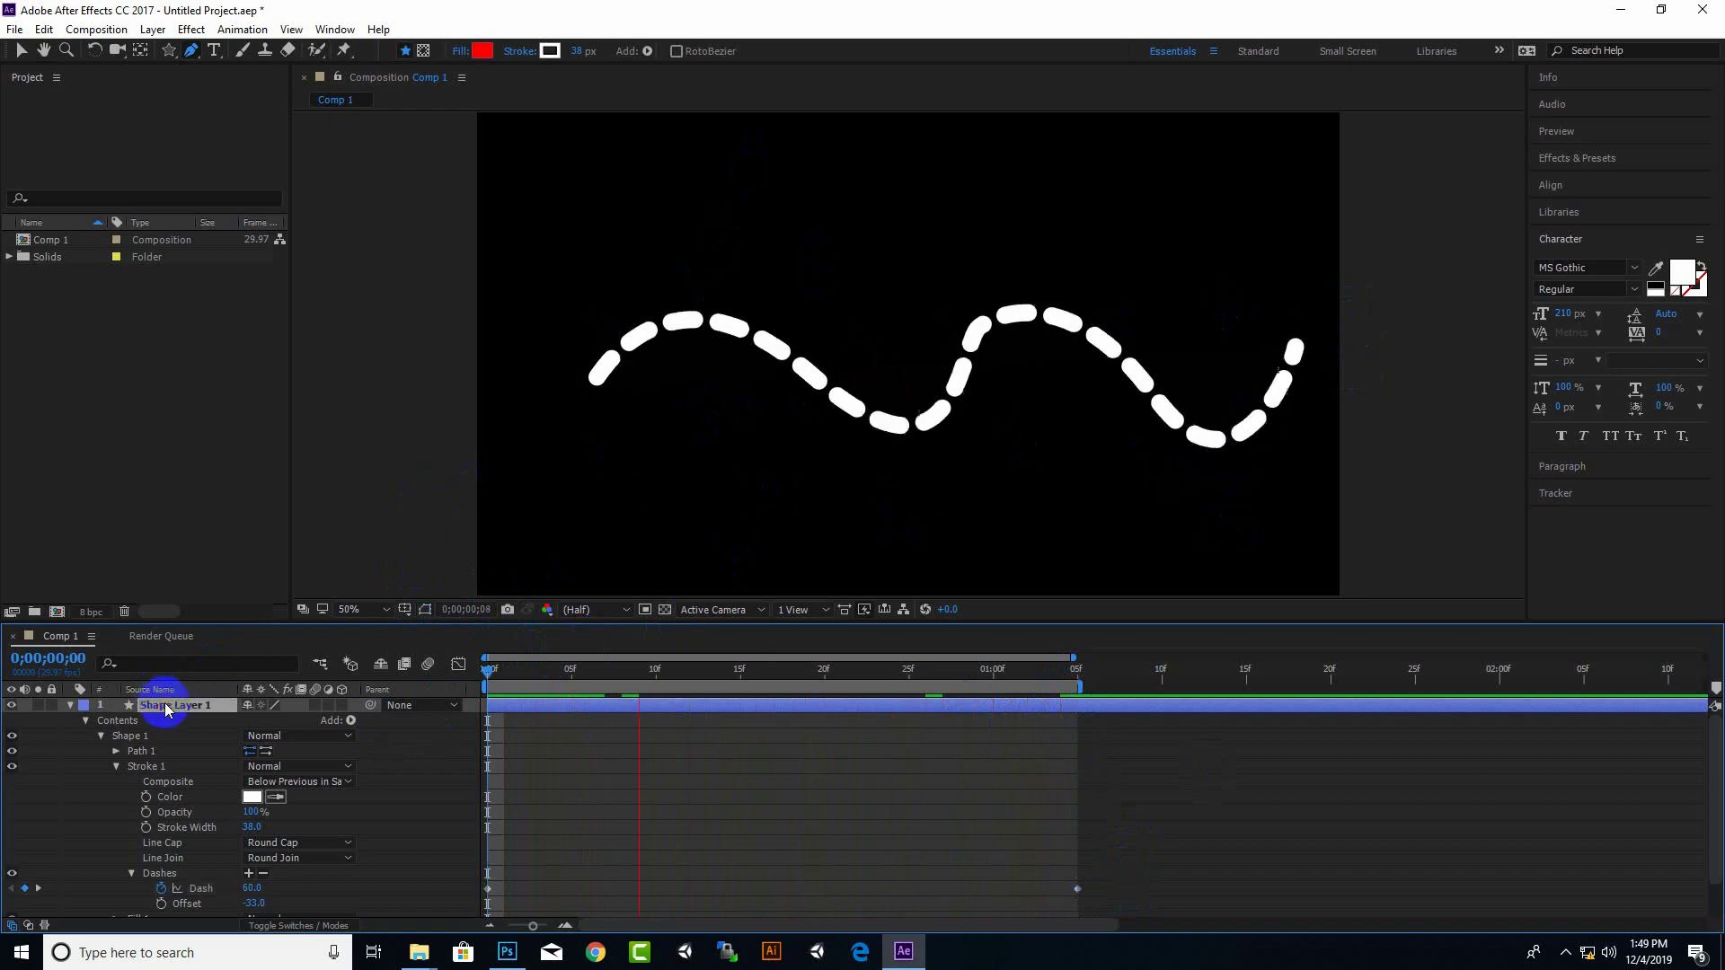
Delete the wavy path's shape layer and draw a nearly circular ellipse in the centre of the composition
key(Delete)
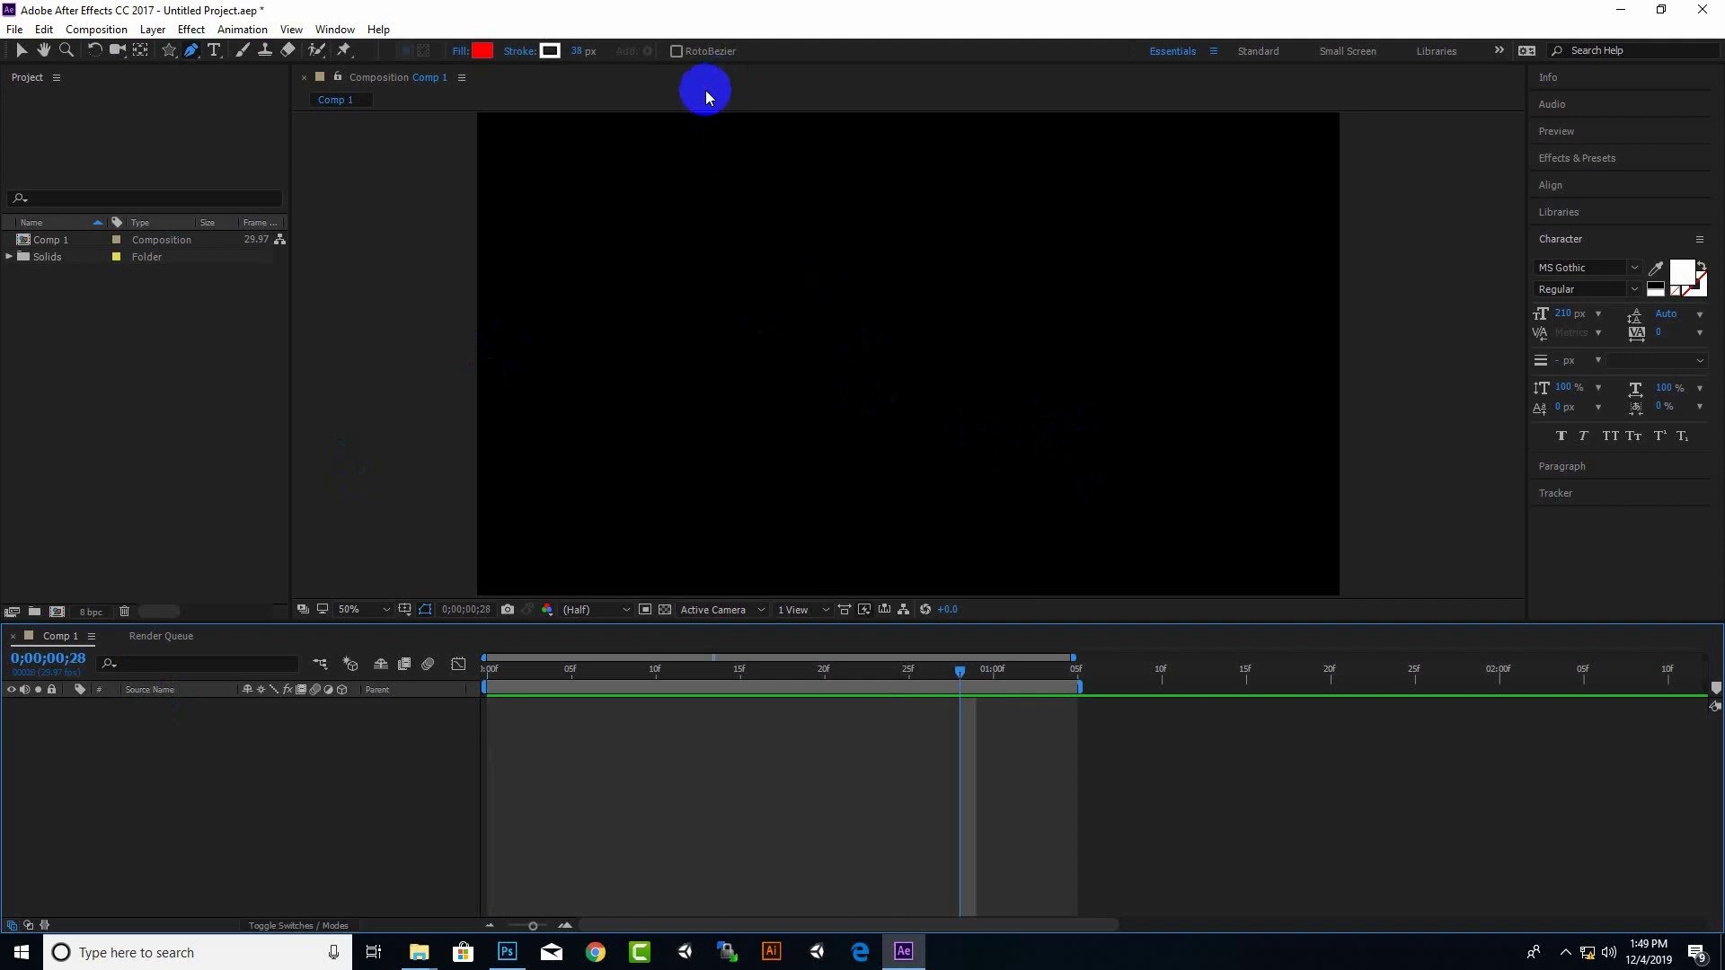
drag(165, 54, 244, 94)
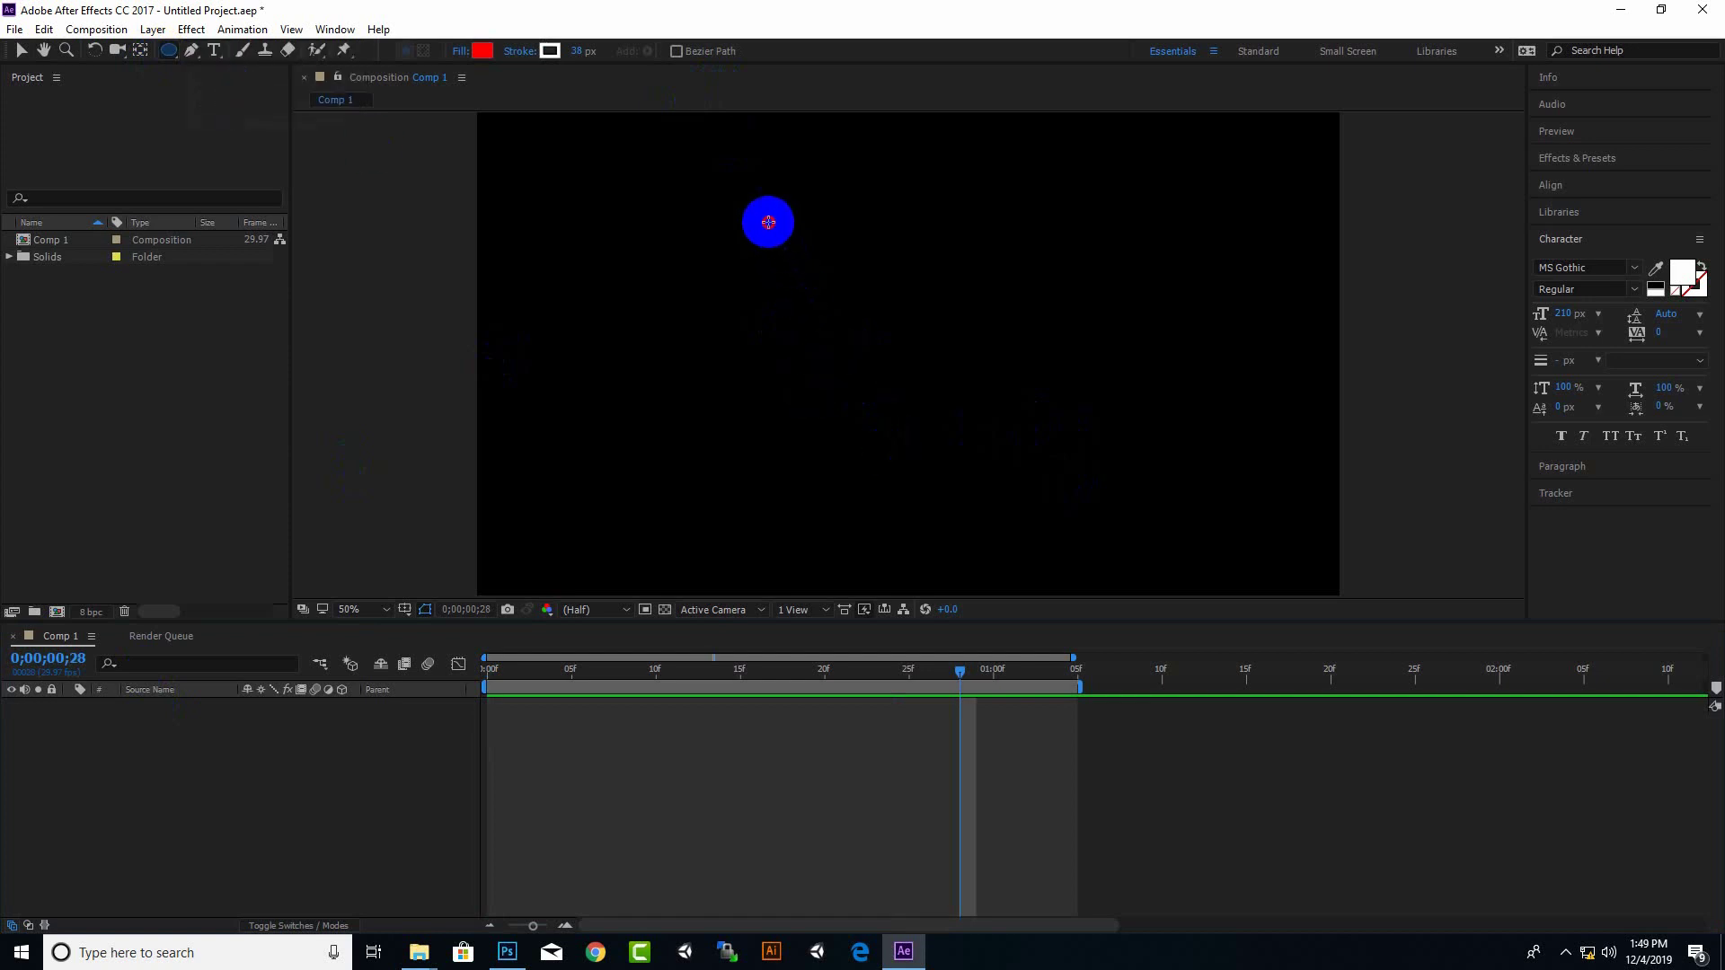
drag(768, 221, 1035, 484)
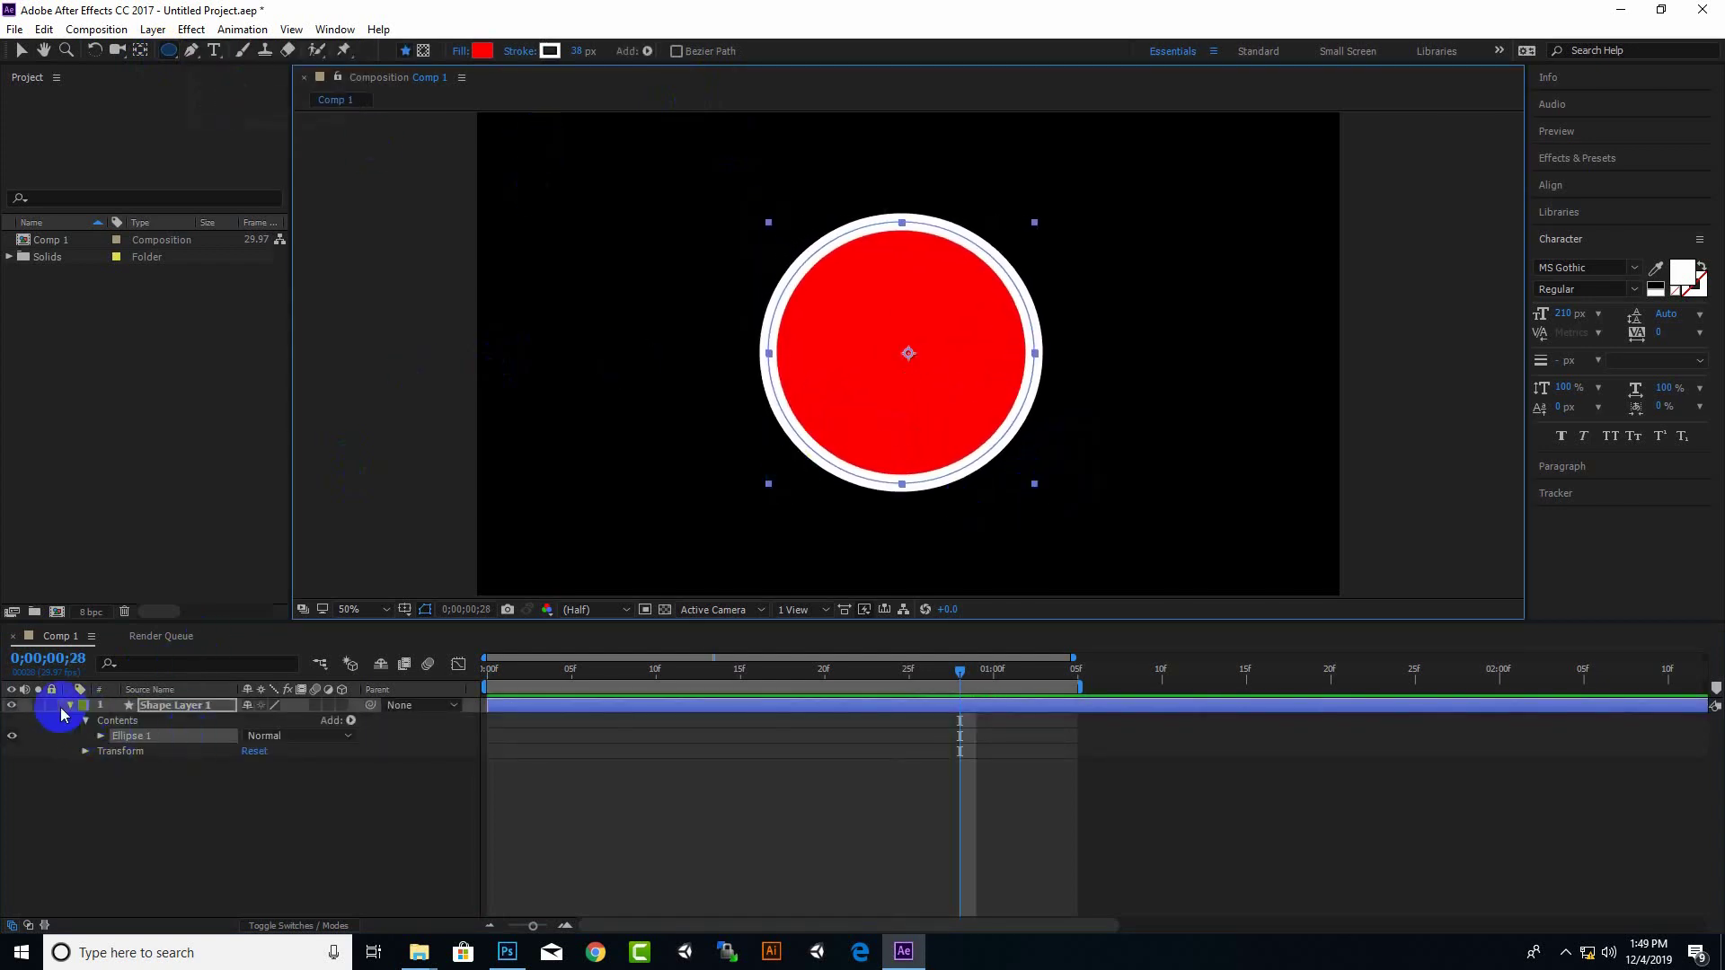
Set the ellipse's Fill 1 opacity to 0% and its stroke width to 16 px
click(101, 736)
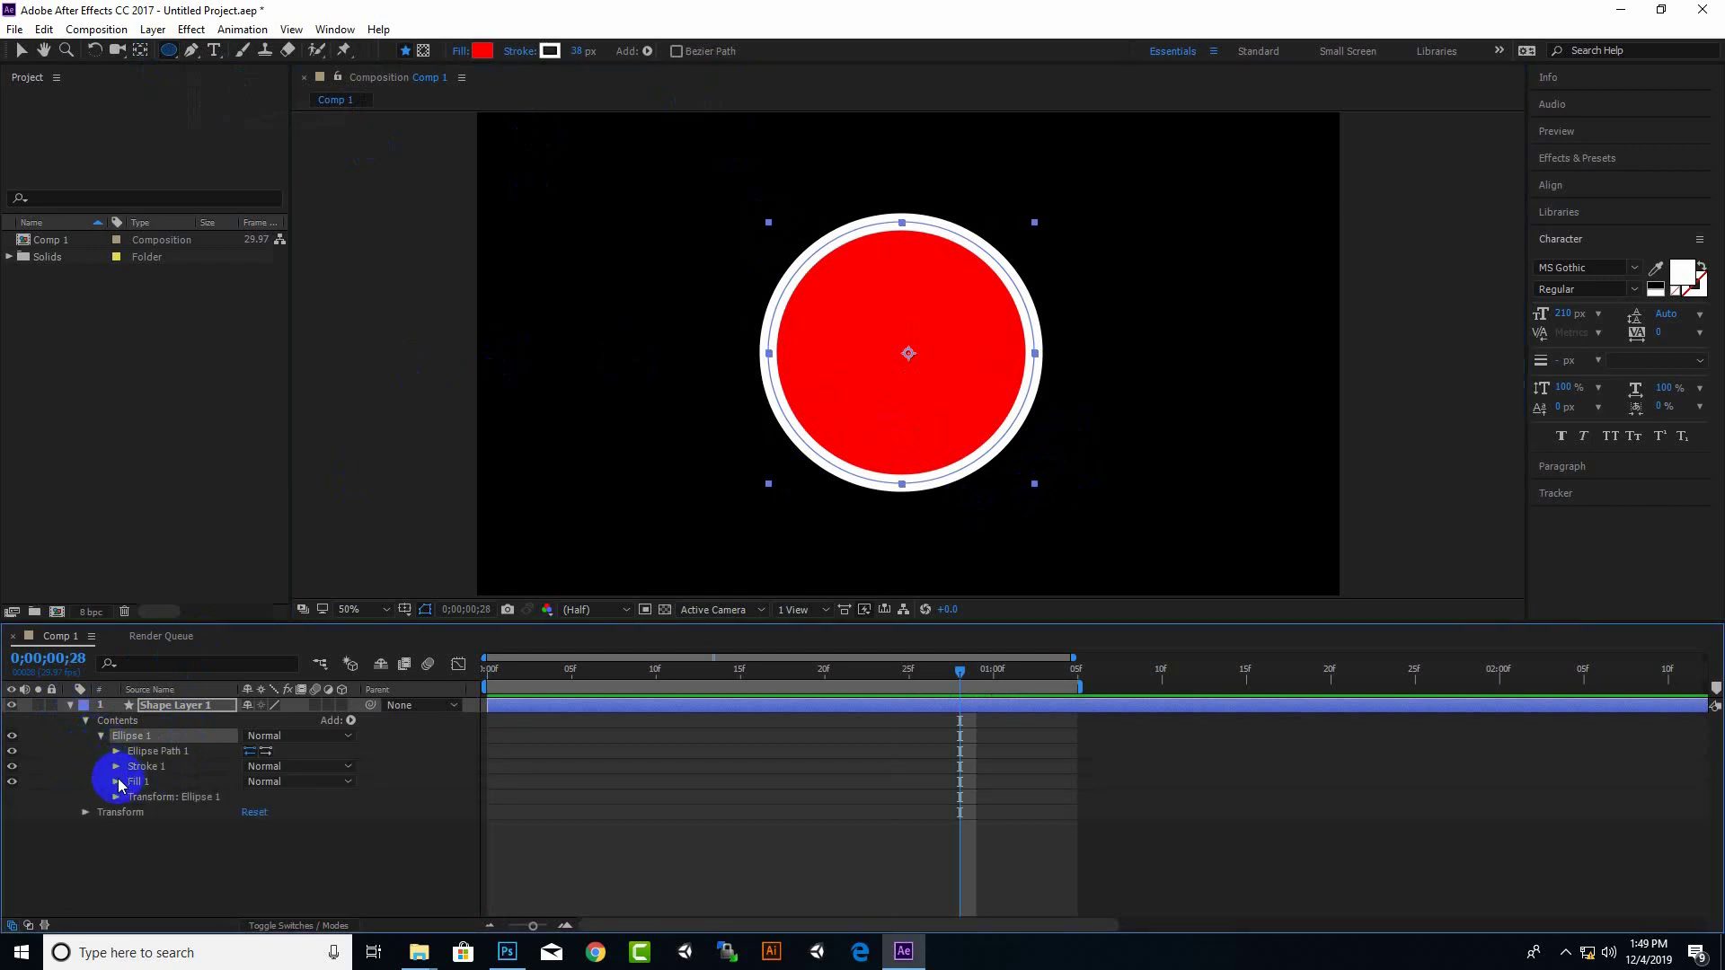
click(116, 782)
drag(250, 843, 70, 857)
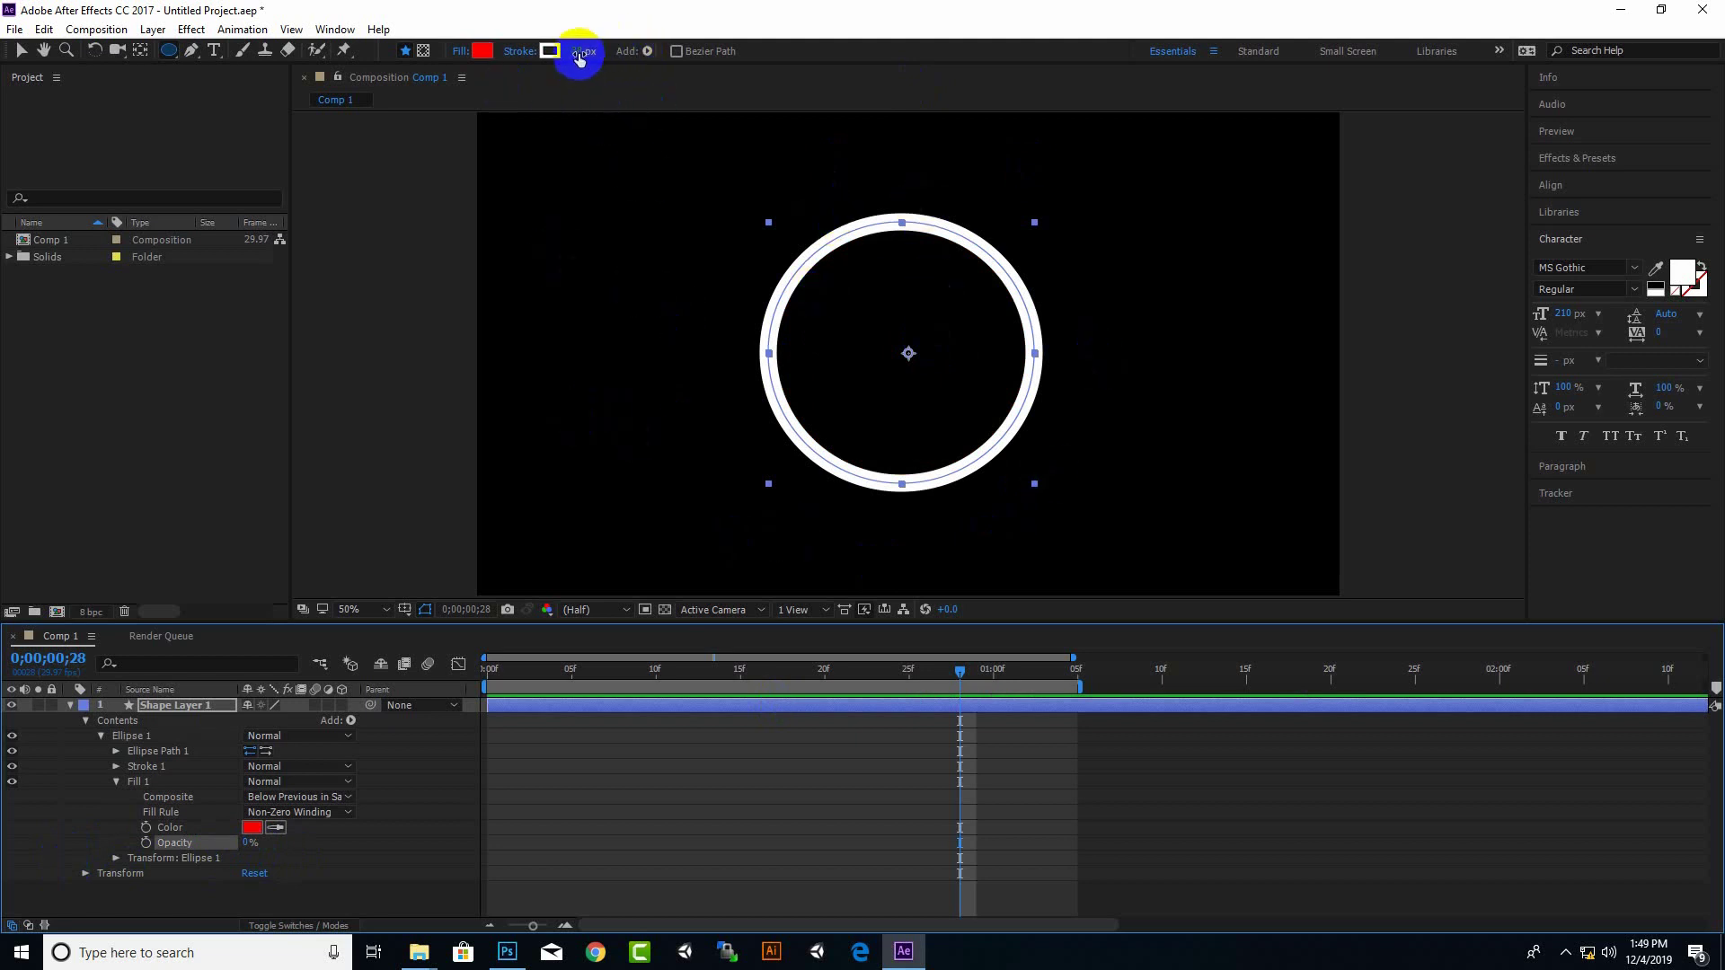
drag(579, 52, 559, 51)
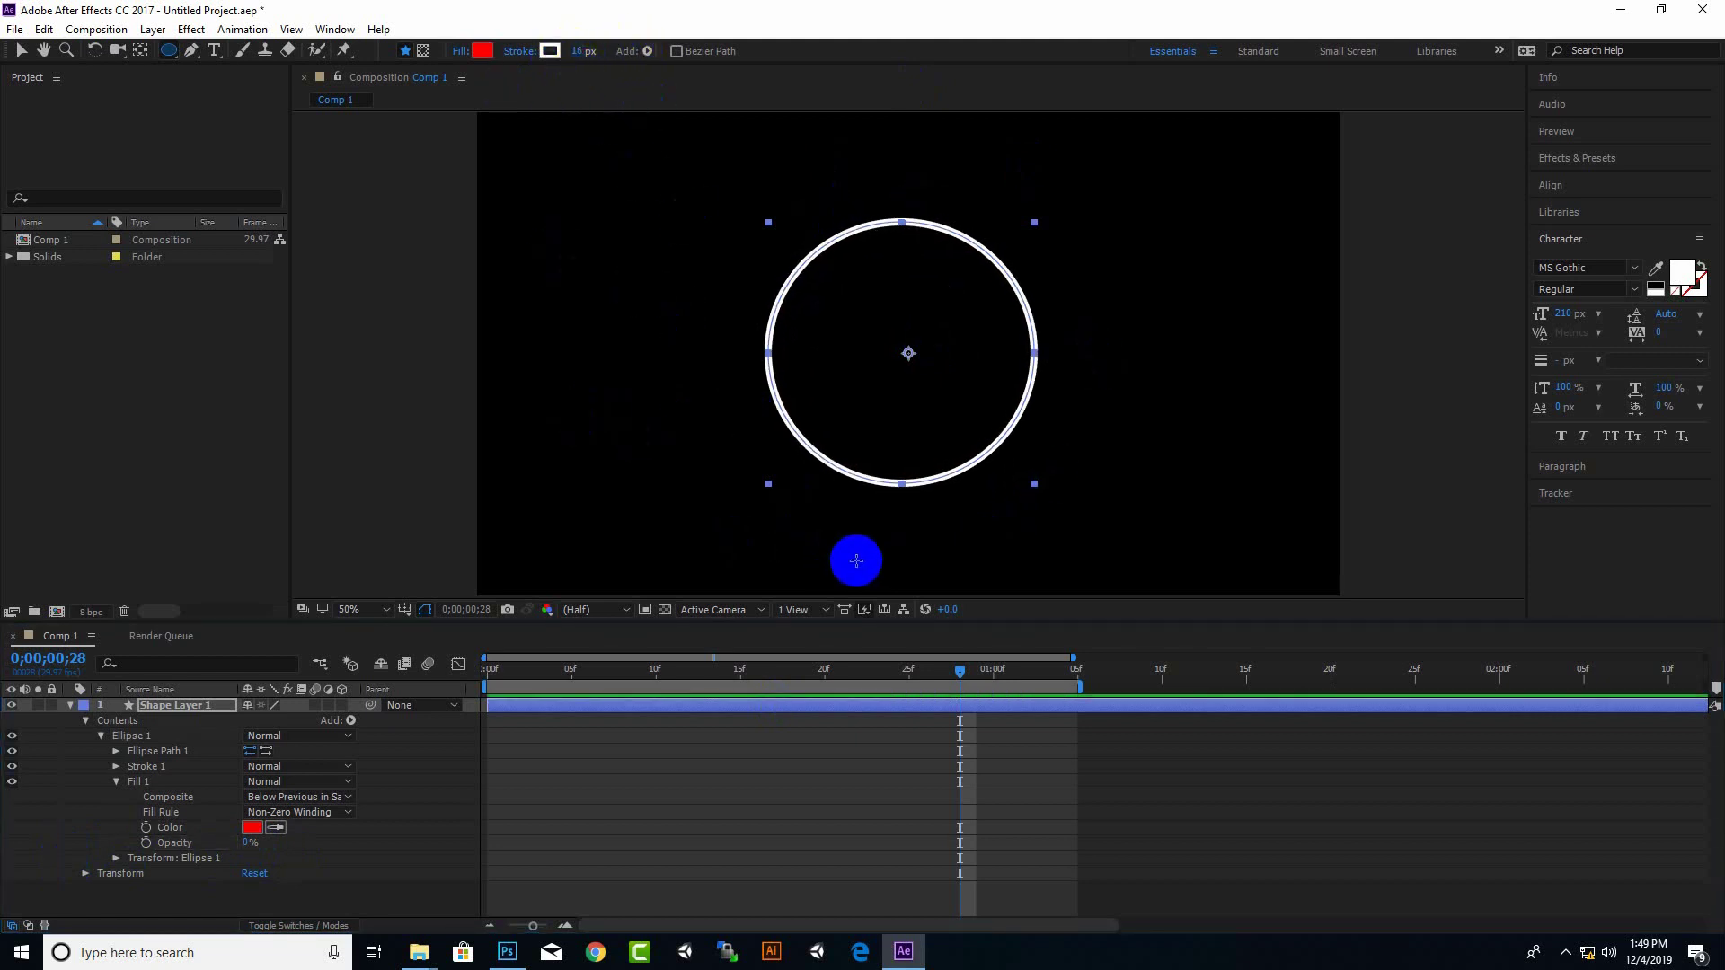
Return to the first frame, add a Zig Zag operation to the ellipse and expose its properties
click(953, 673)
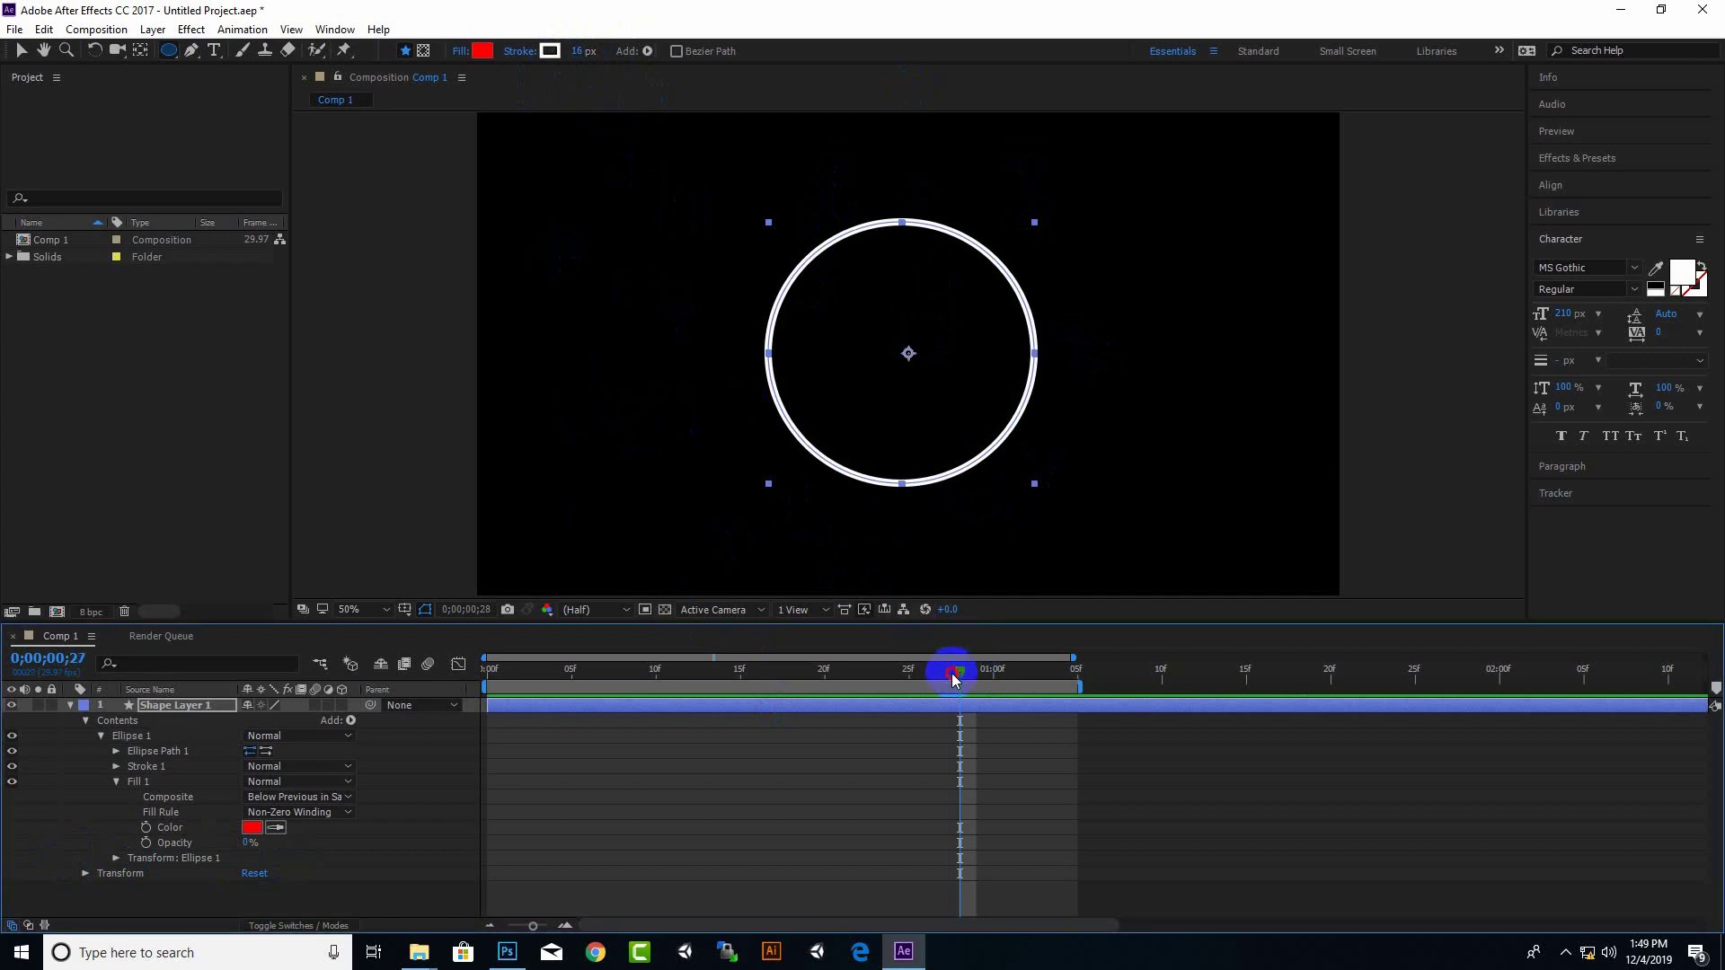
drag(466, 714, 464, 715)
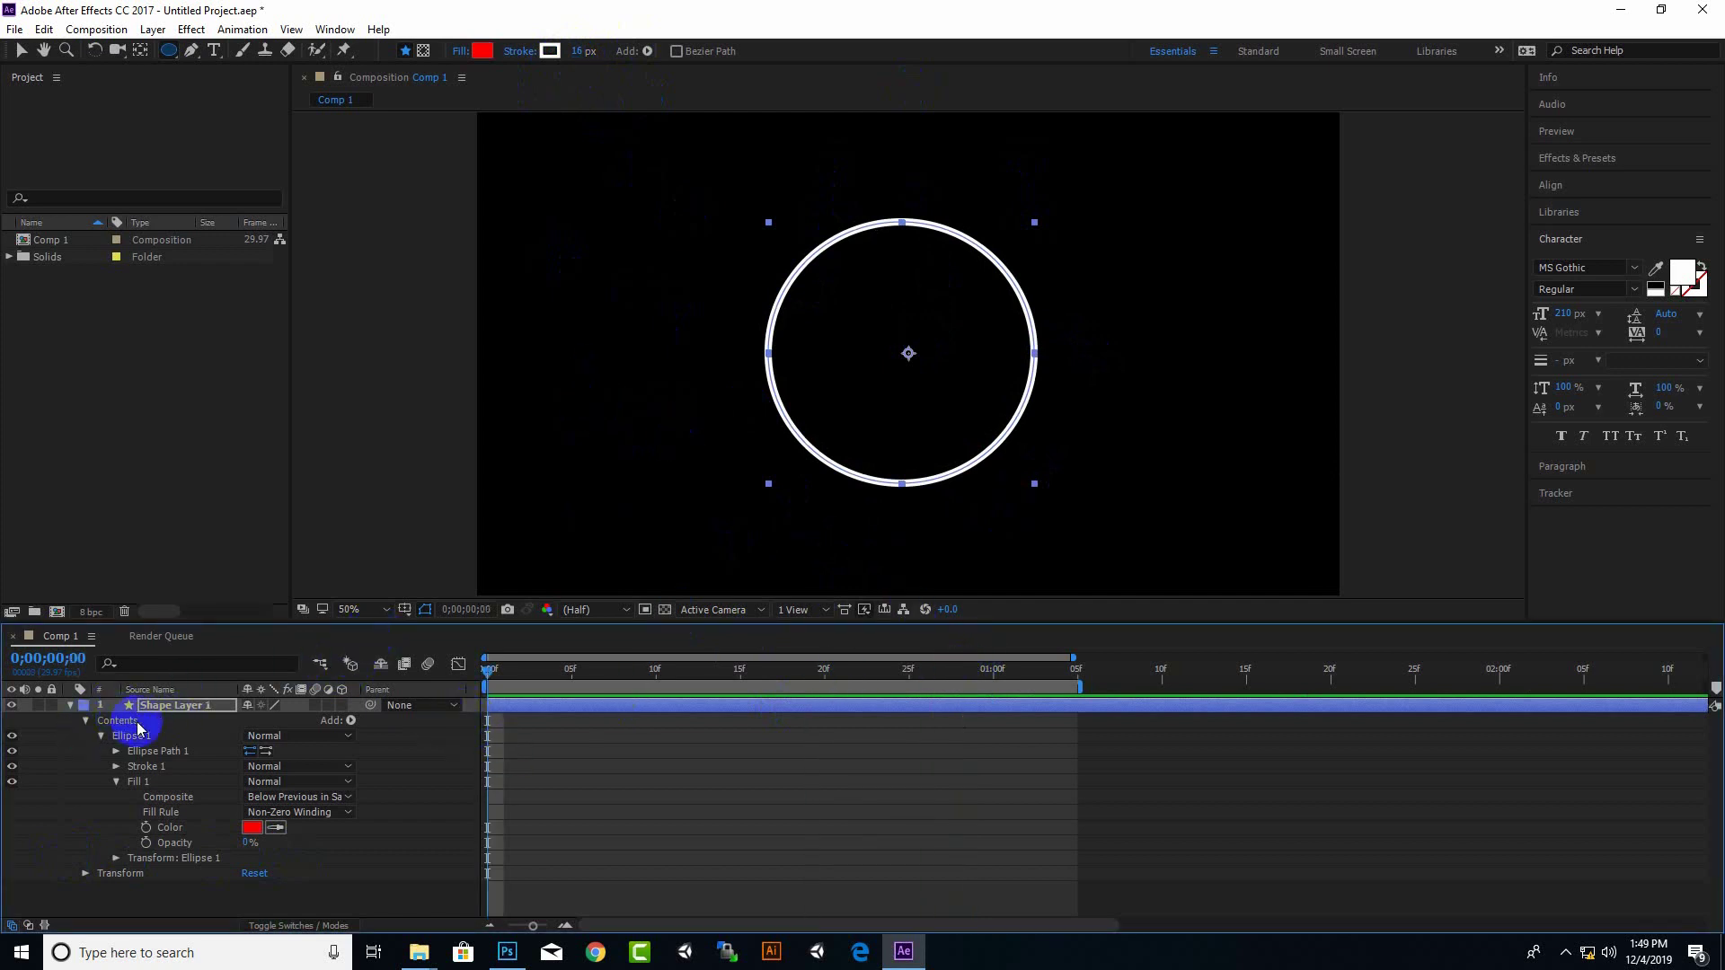
click(352, 723)
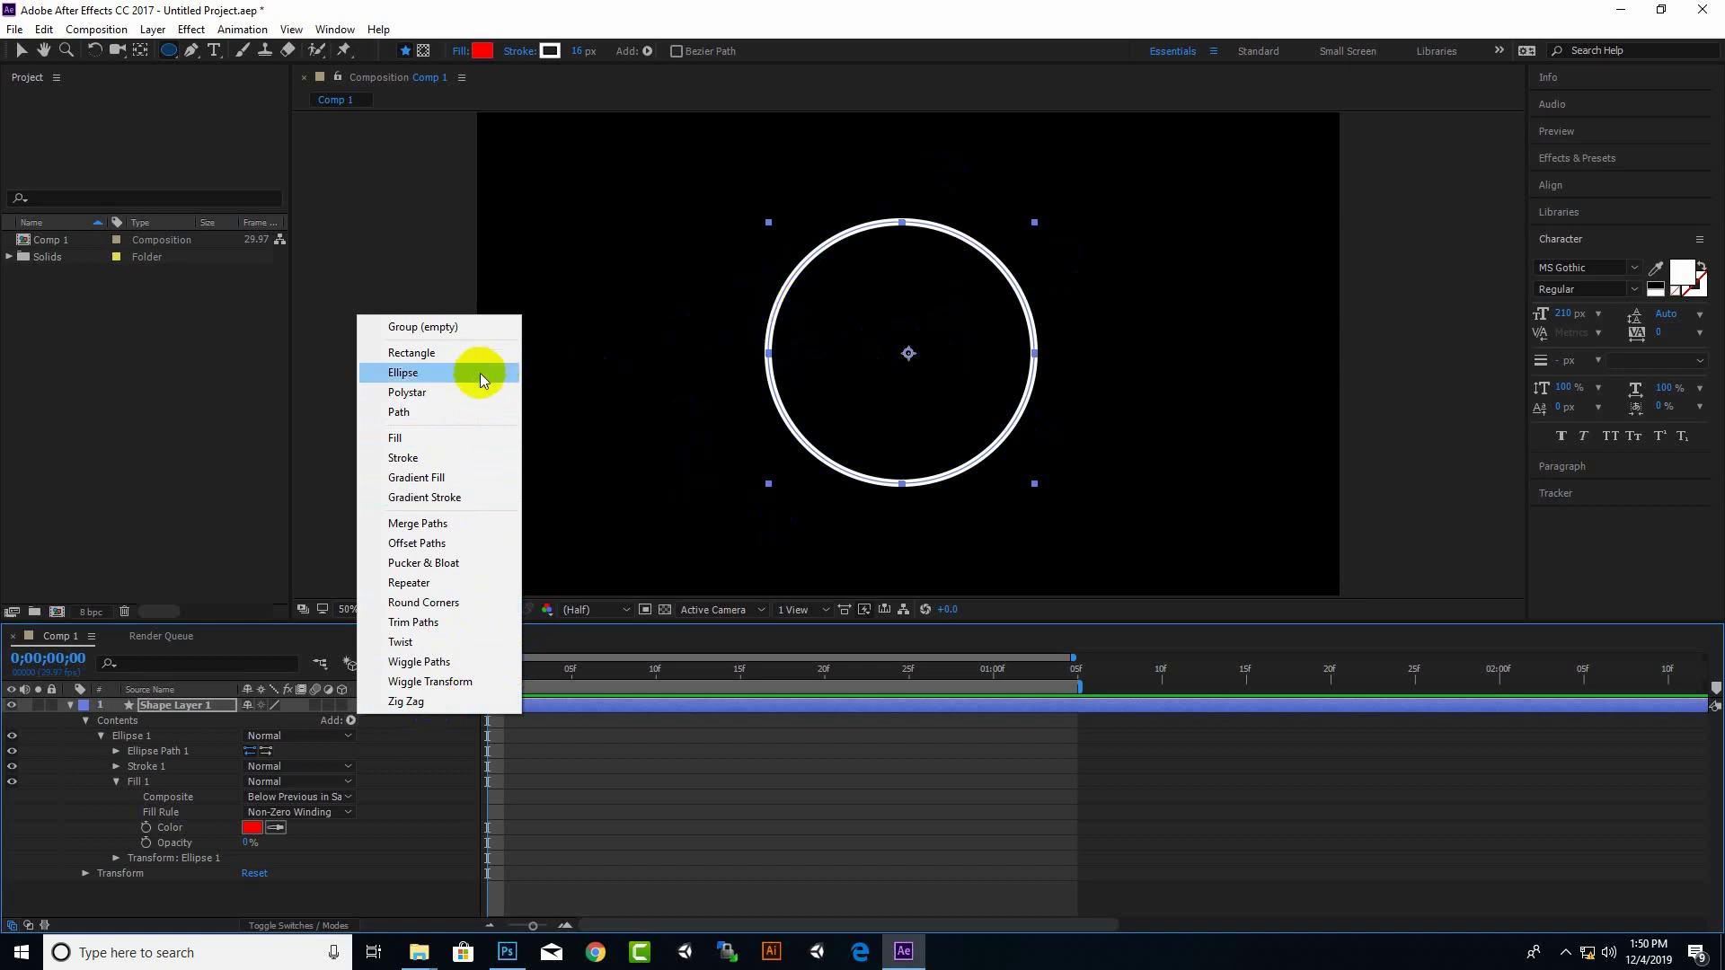
click(406, 701)
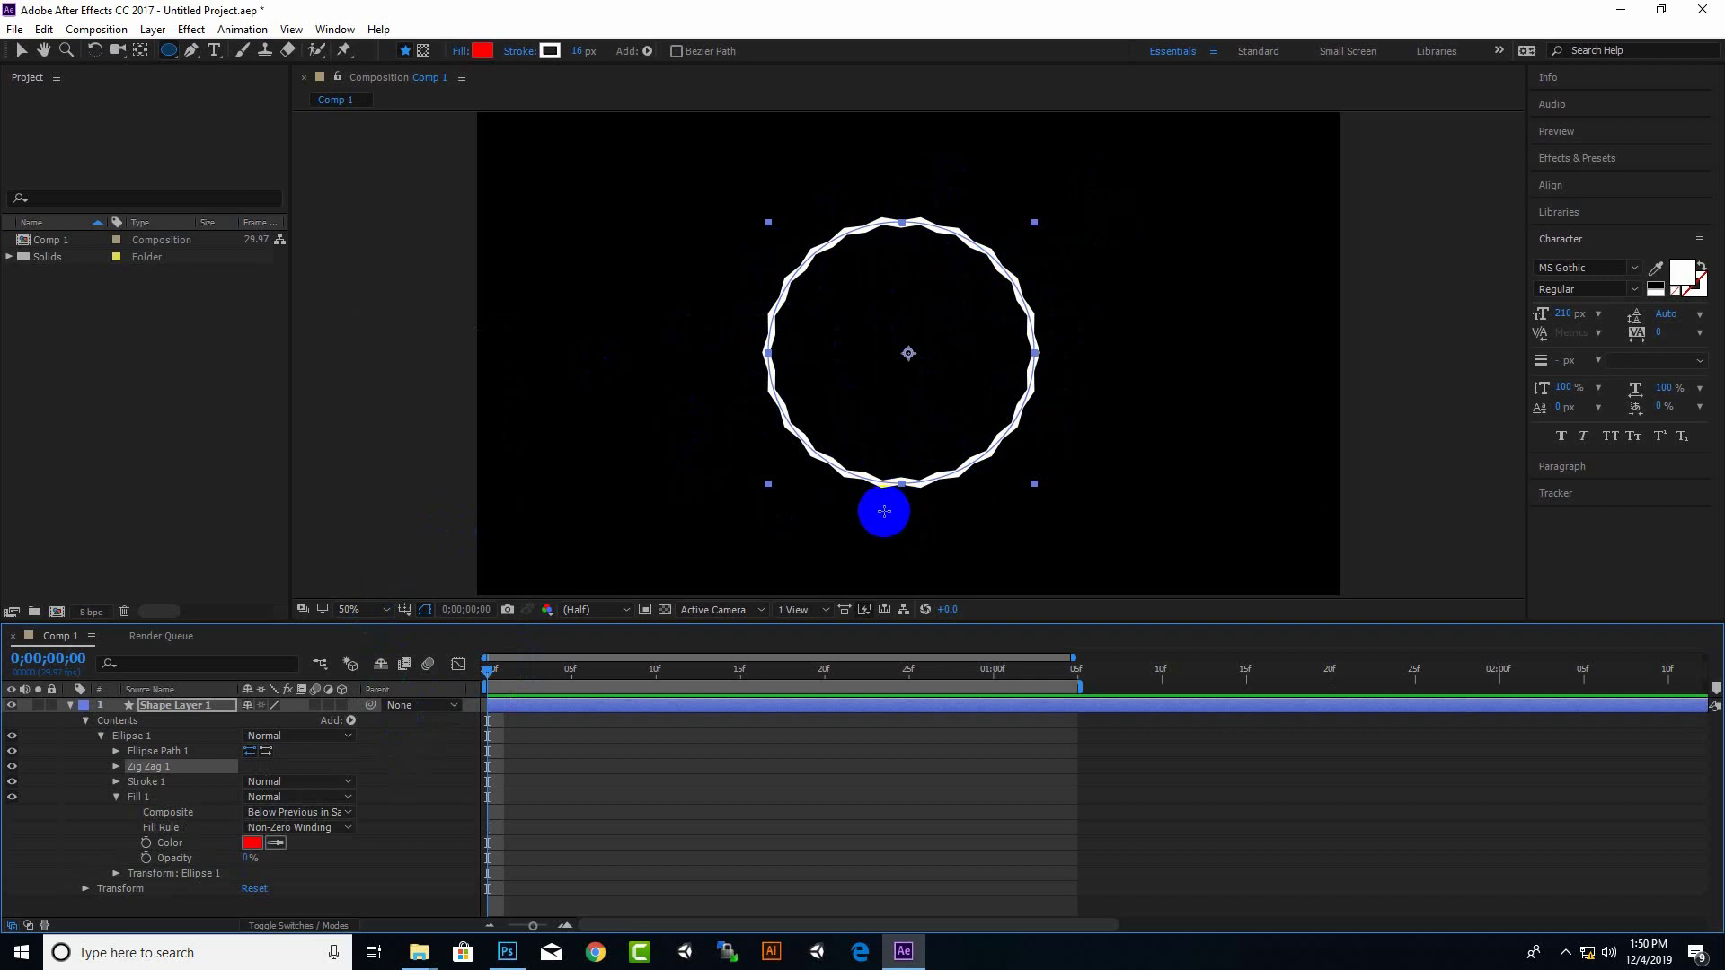
click(116, 767)
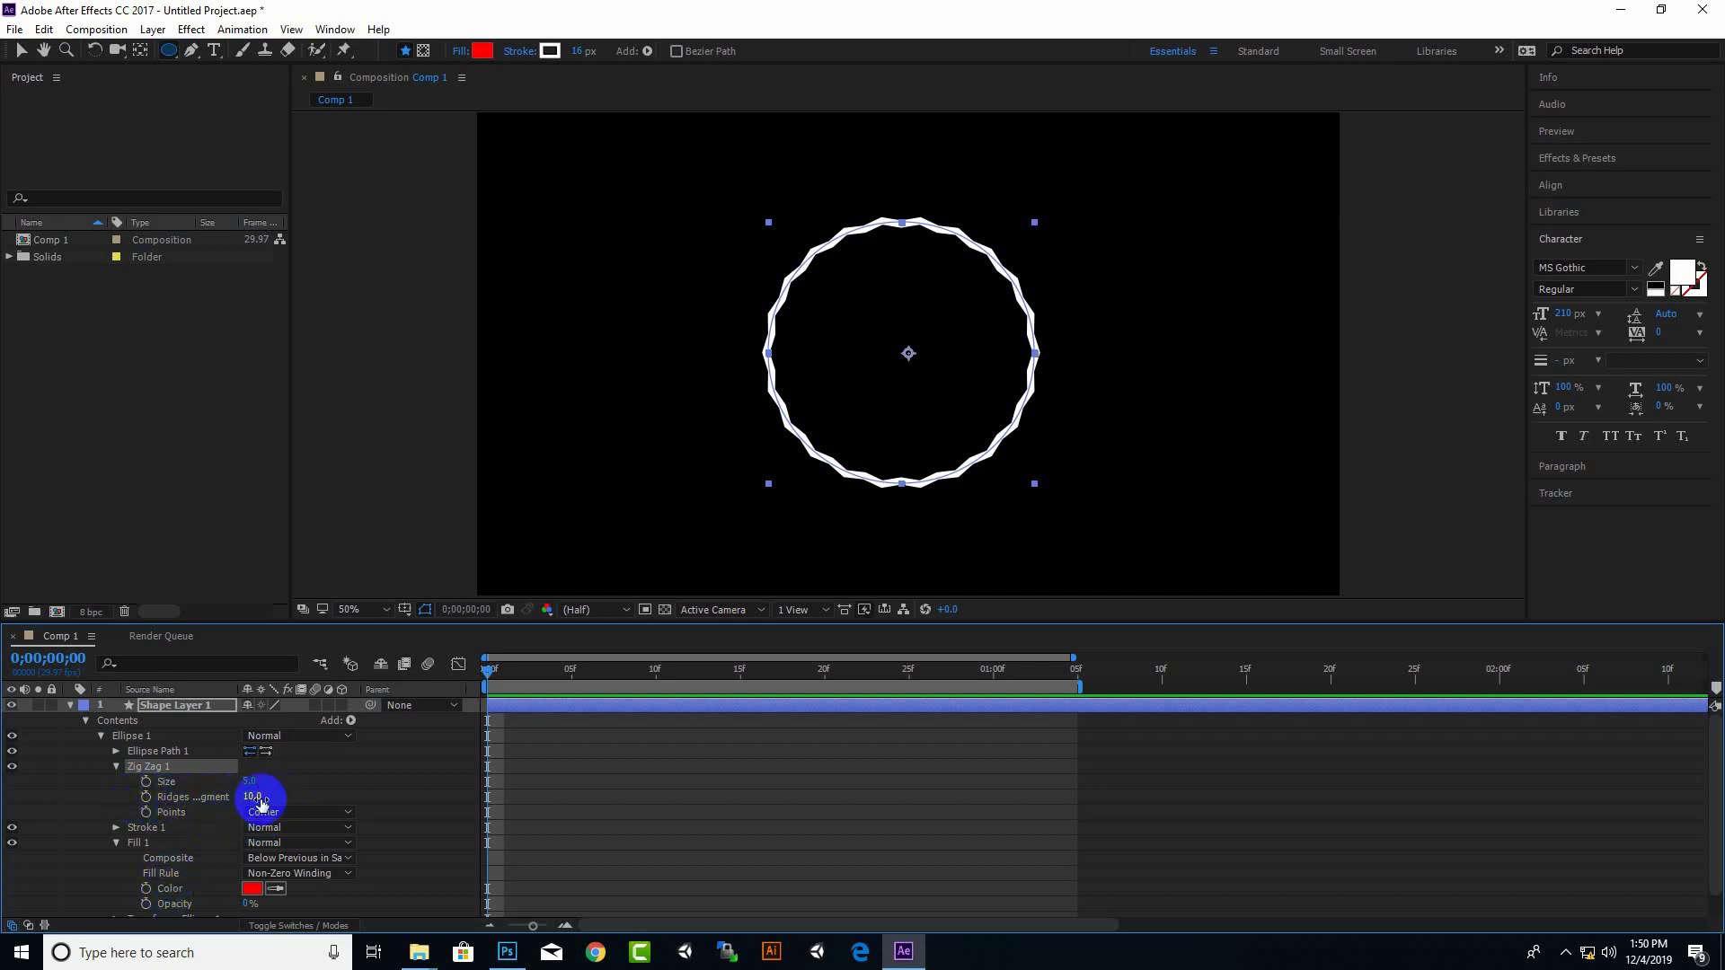
Keyframe Zig Zag 1's Ridges per segment at 10 on the first frame and 73 at 0;00;01;05
click(146, 798)
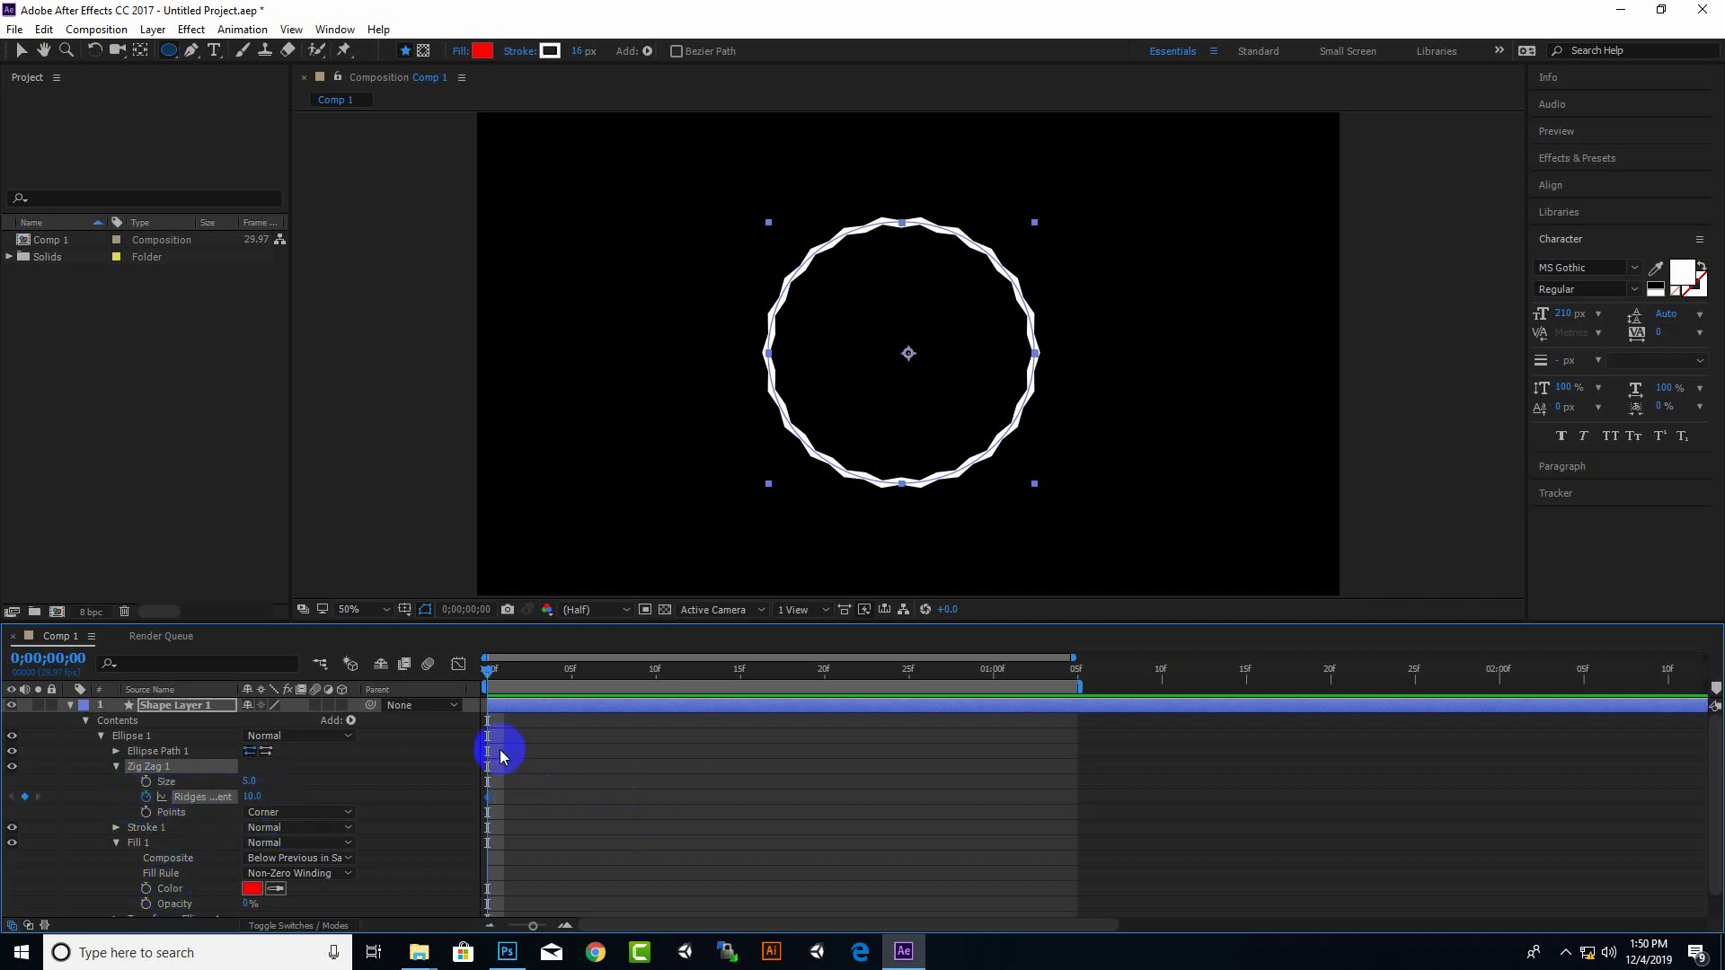
drag(491, 683, 896, 666)
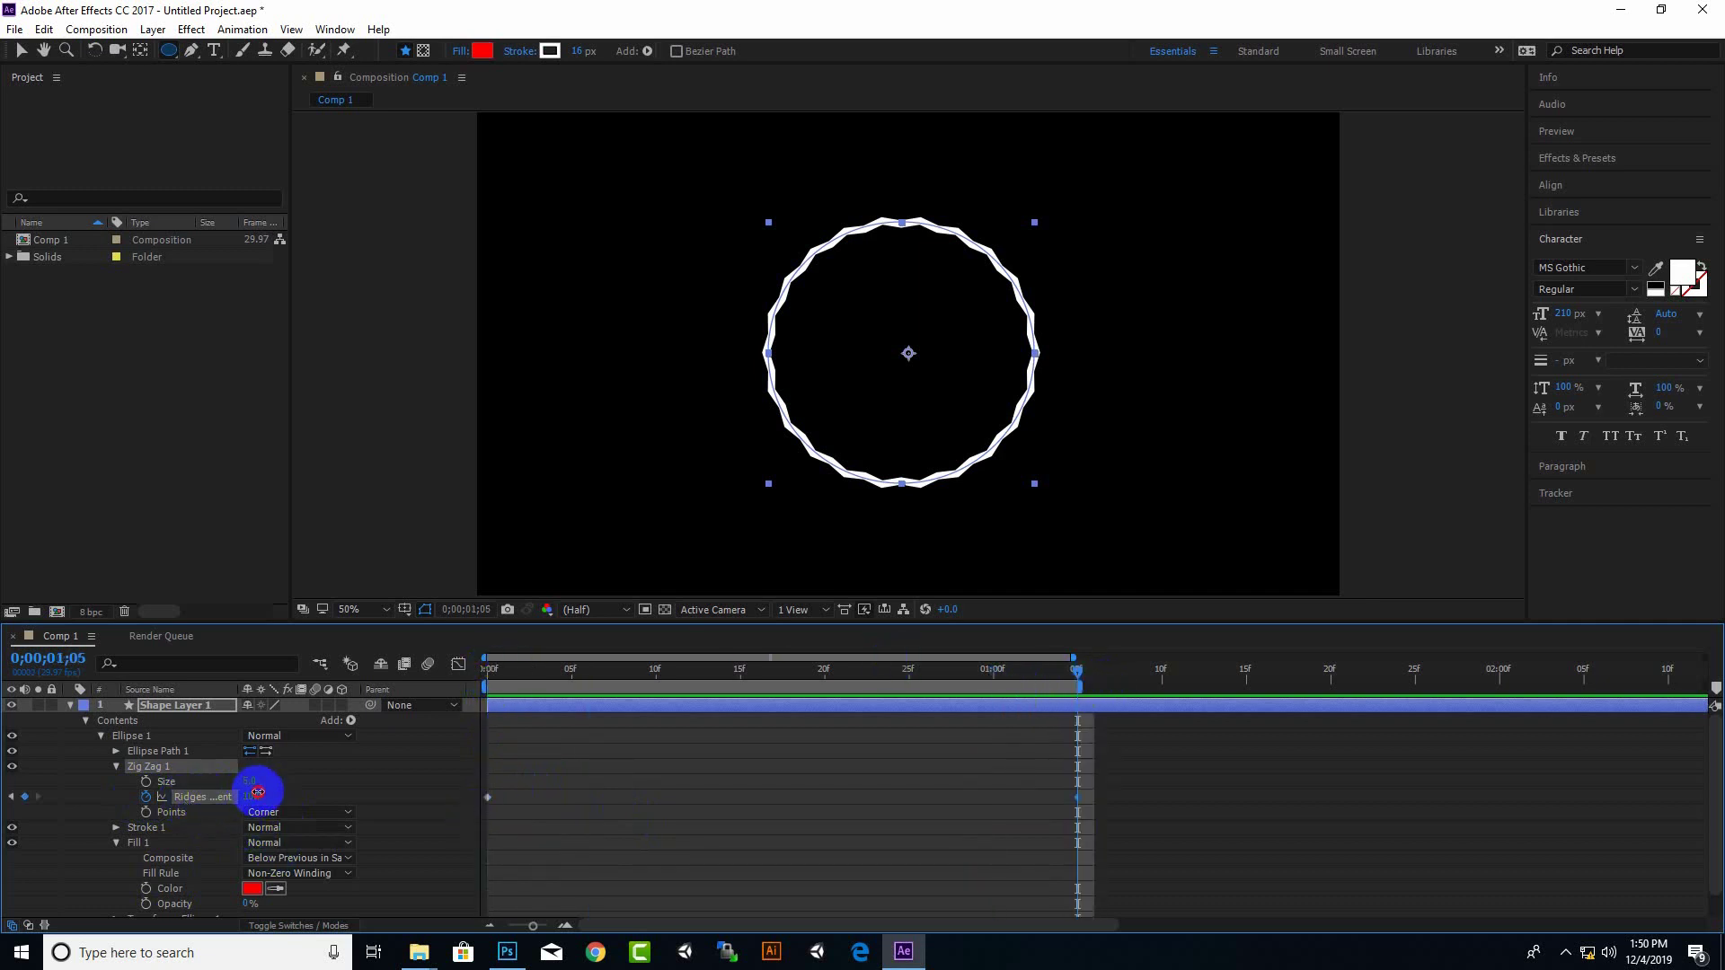
drag(258, 793, 339, 793)
drag(334, 794, 329, 794)
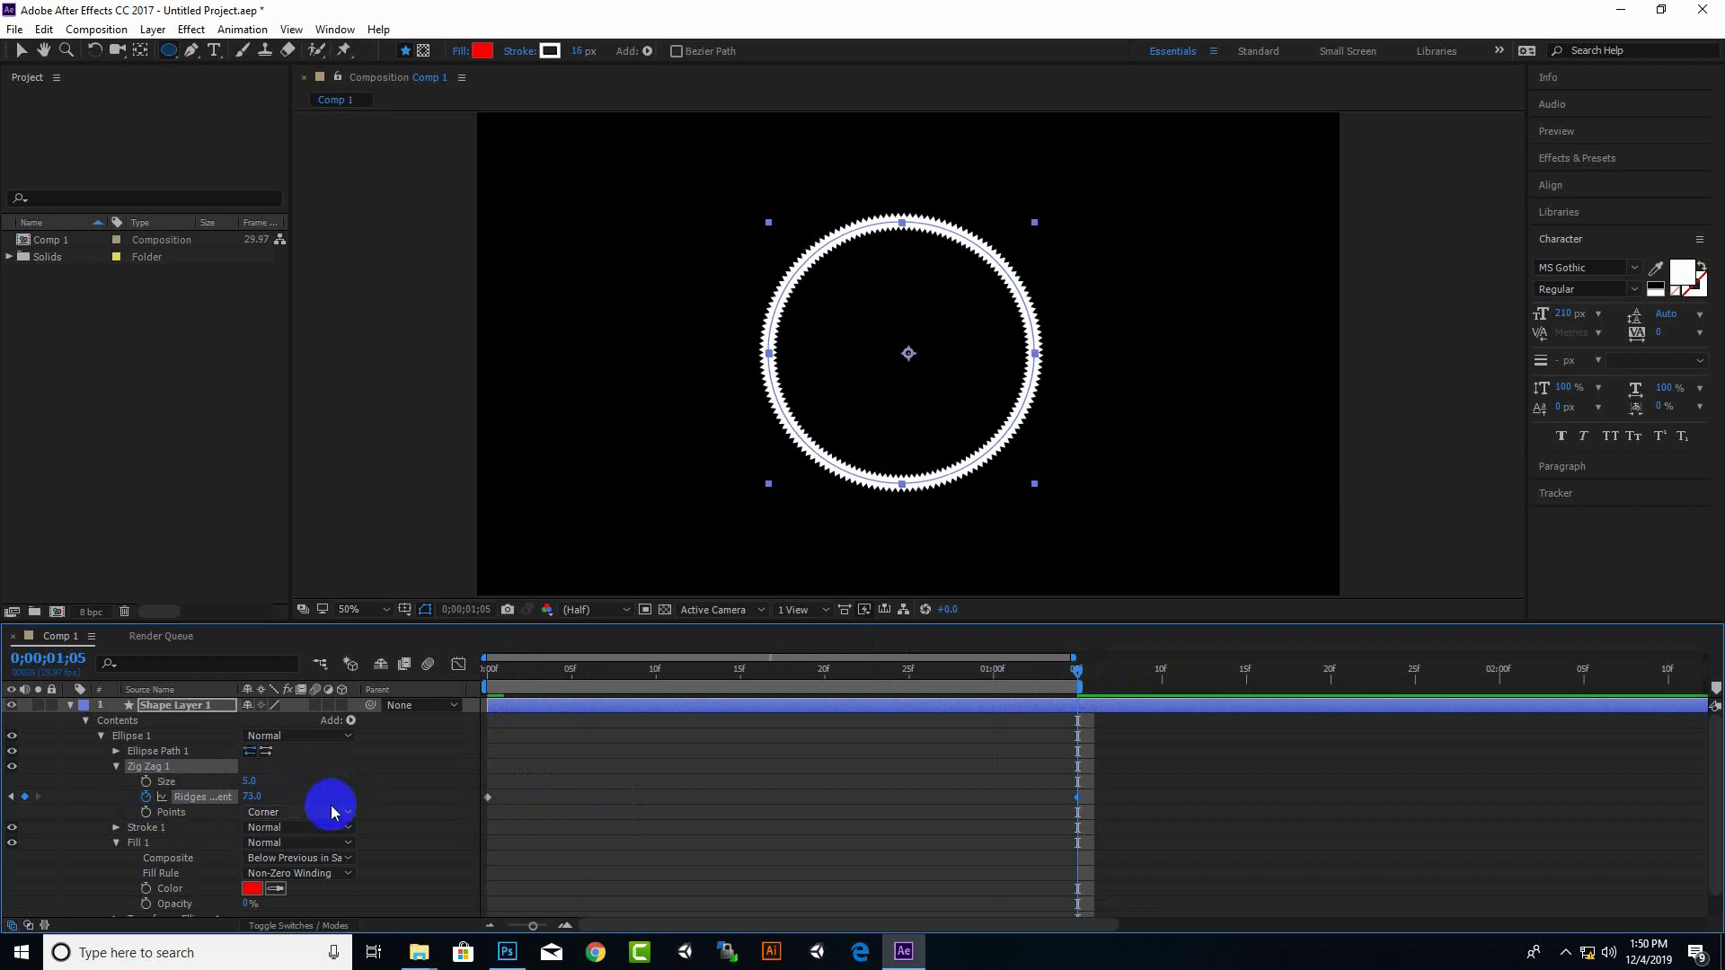
Play back the ridges animation from the first frame, stopping partway through
key(Home)
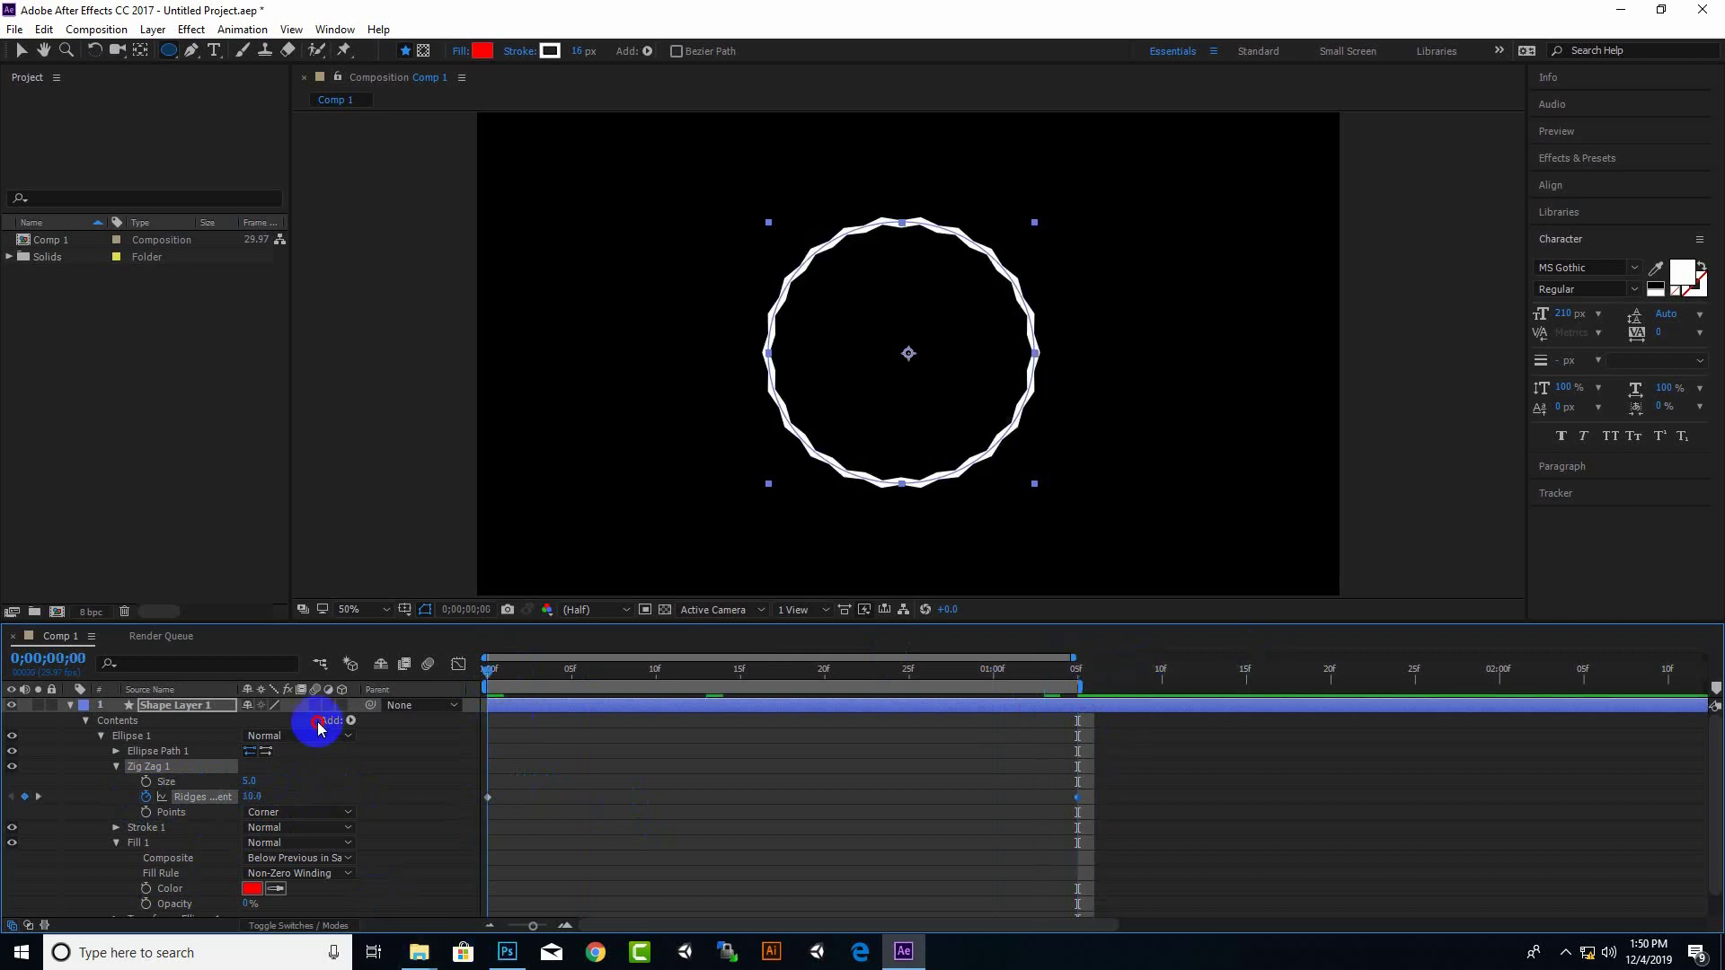
key(space)
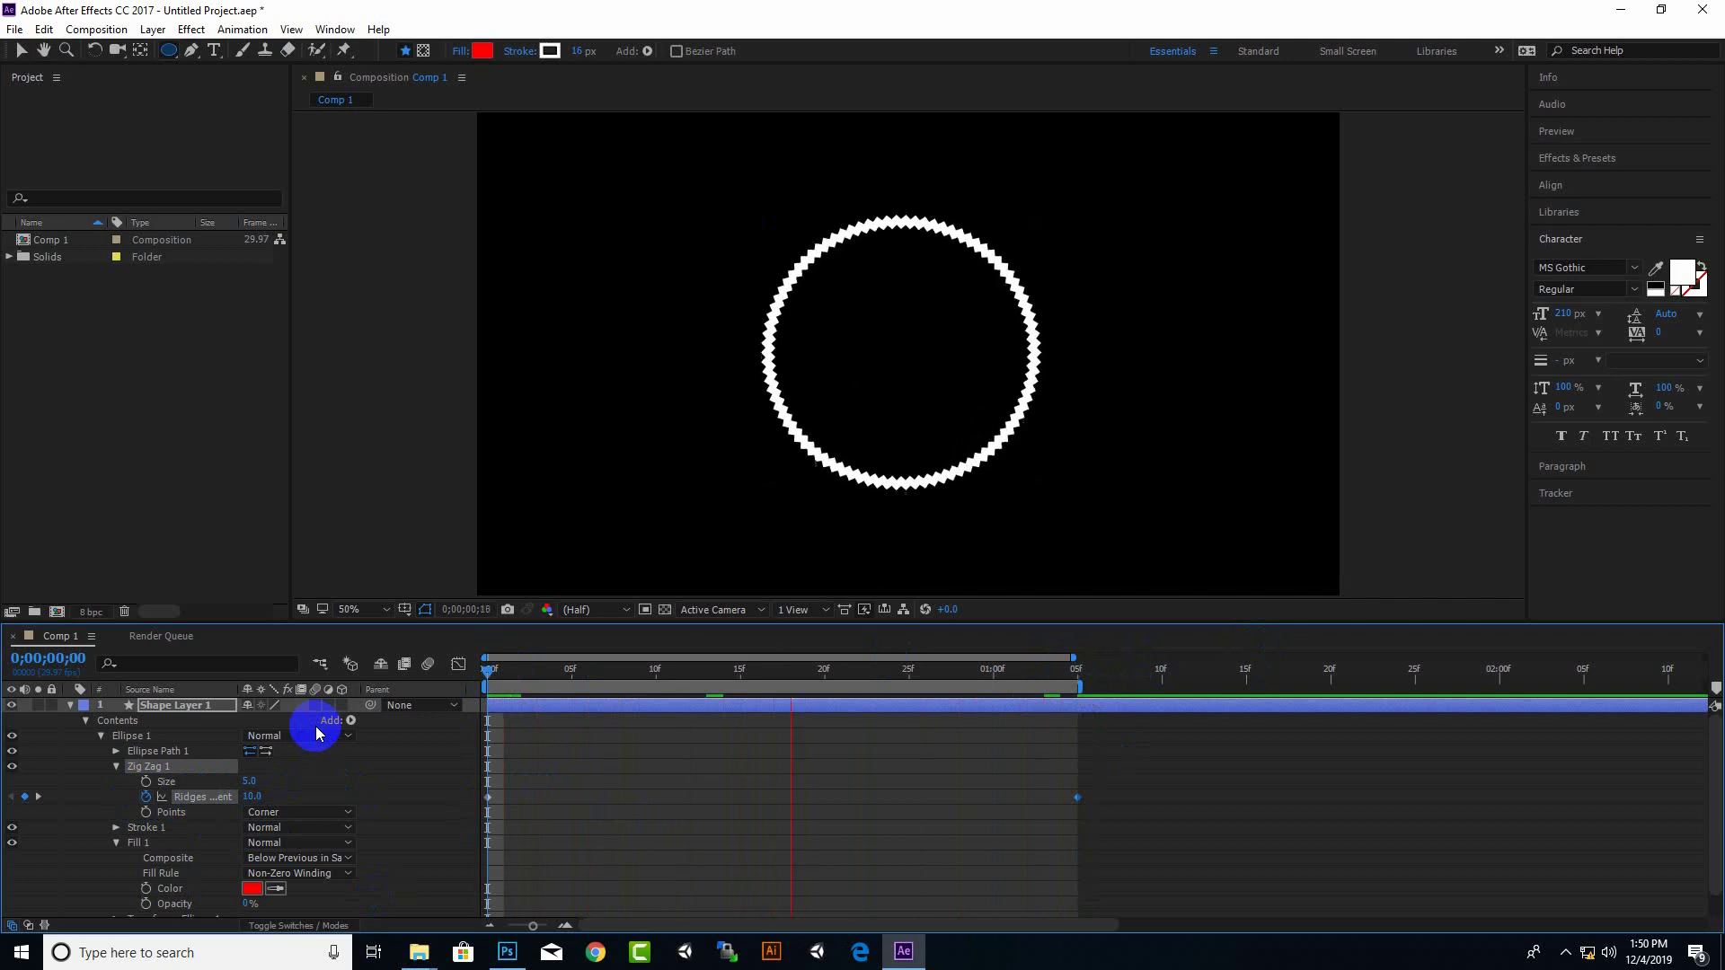
key(space)
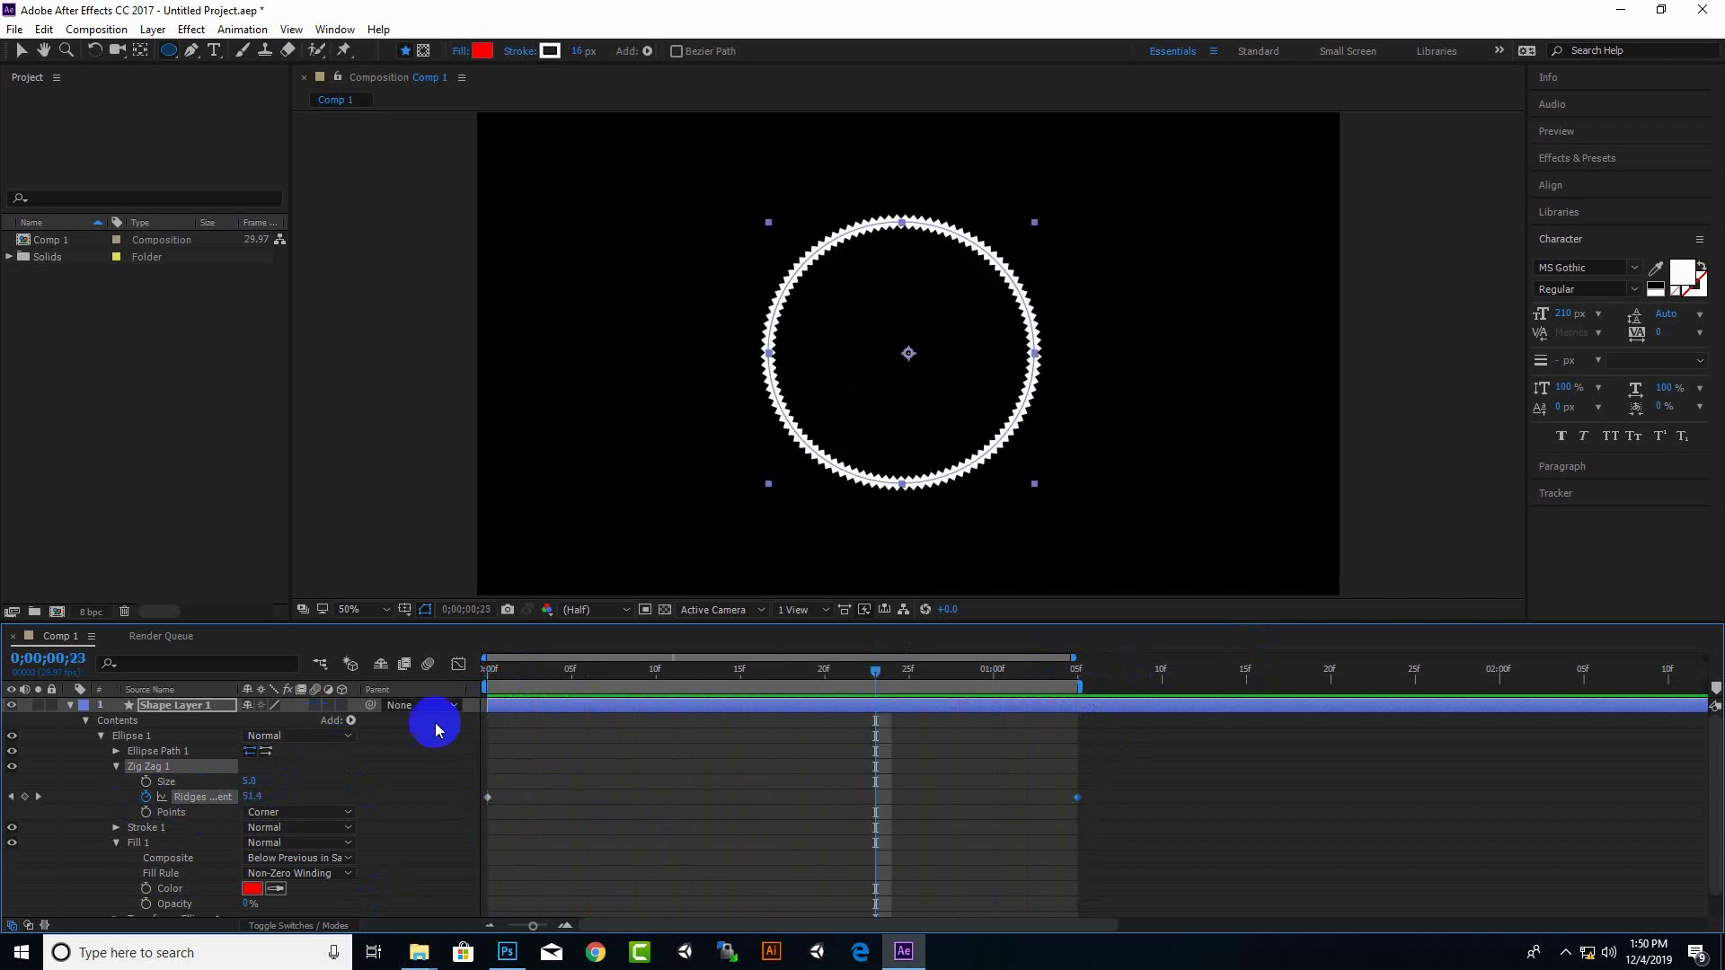
Delete Zig Zag 1 from the ellipse
click(350, 721)
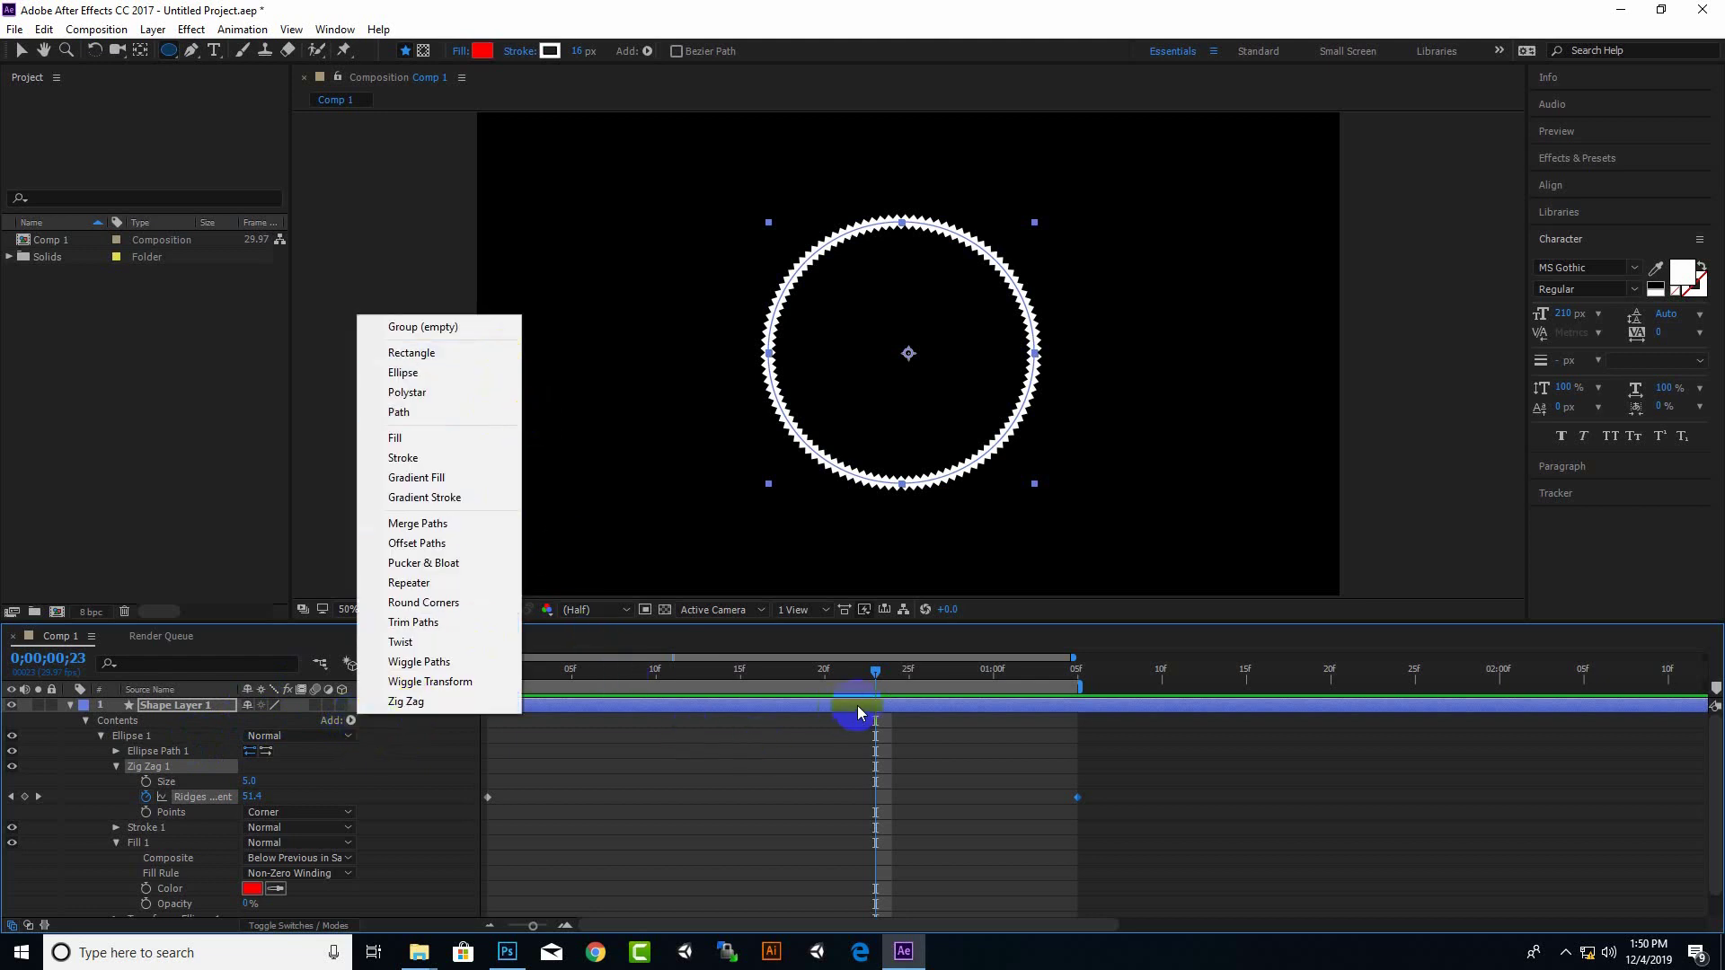
click(558, 821)
click(182, 706)
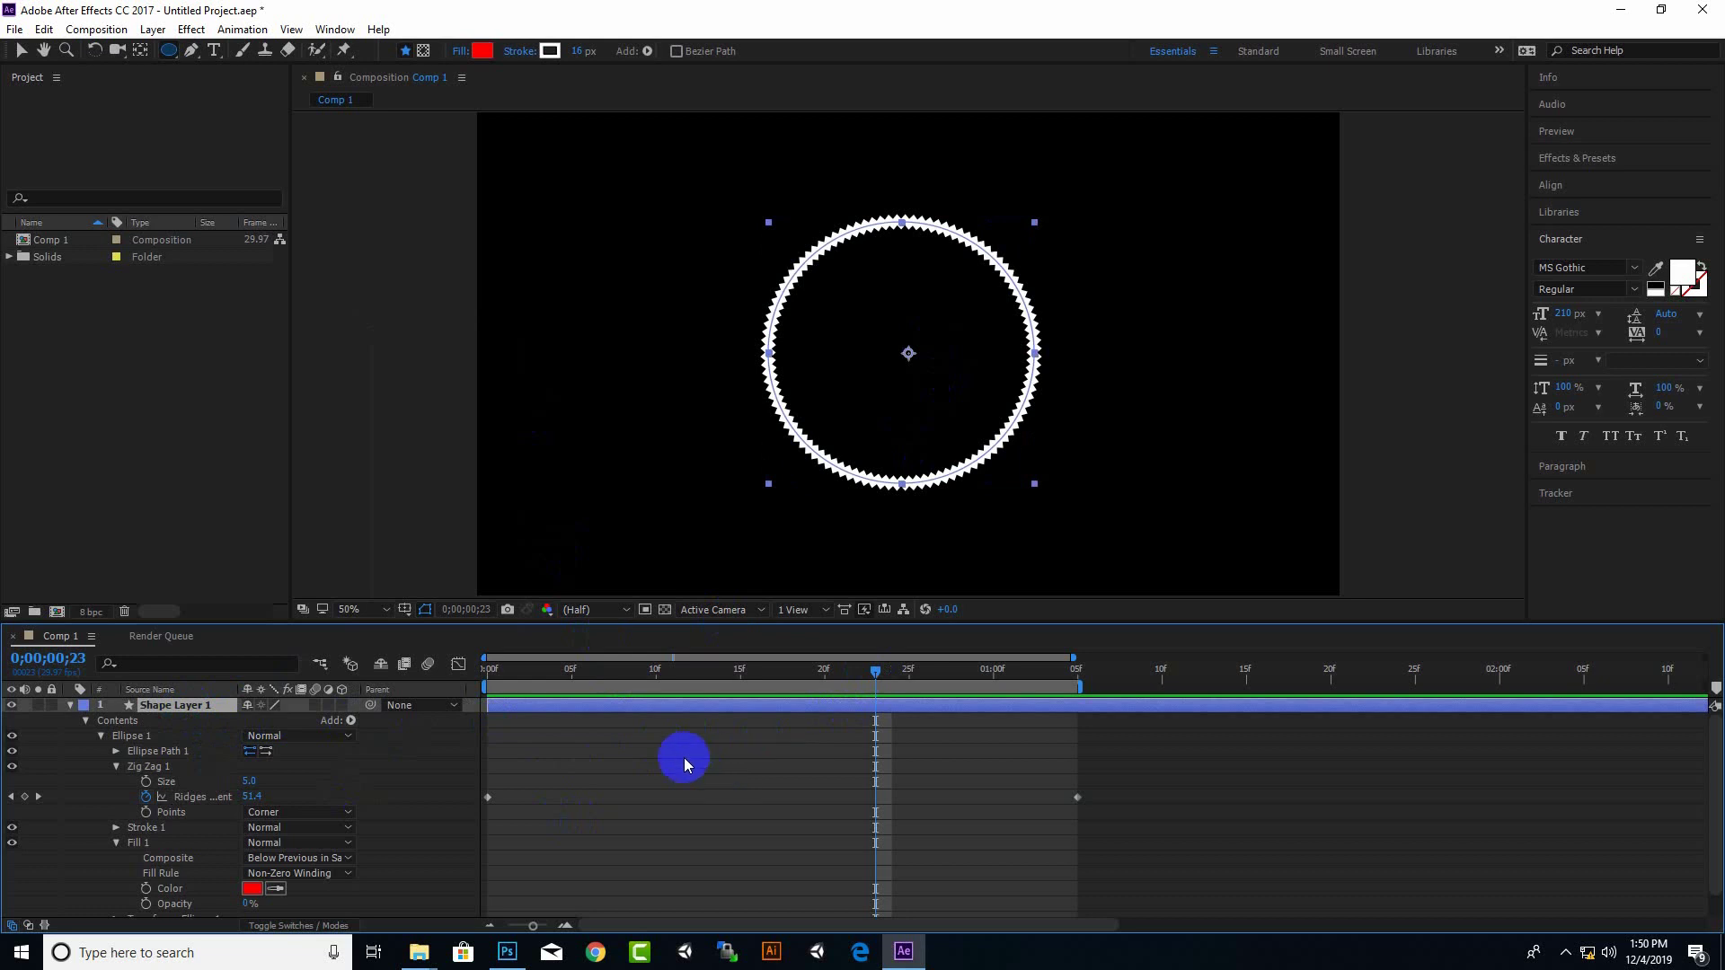
click(168, 766)
key(Delete)
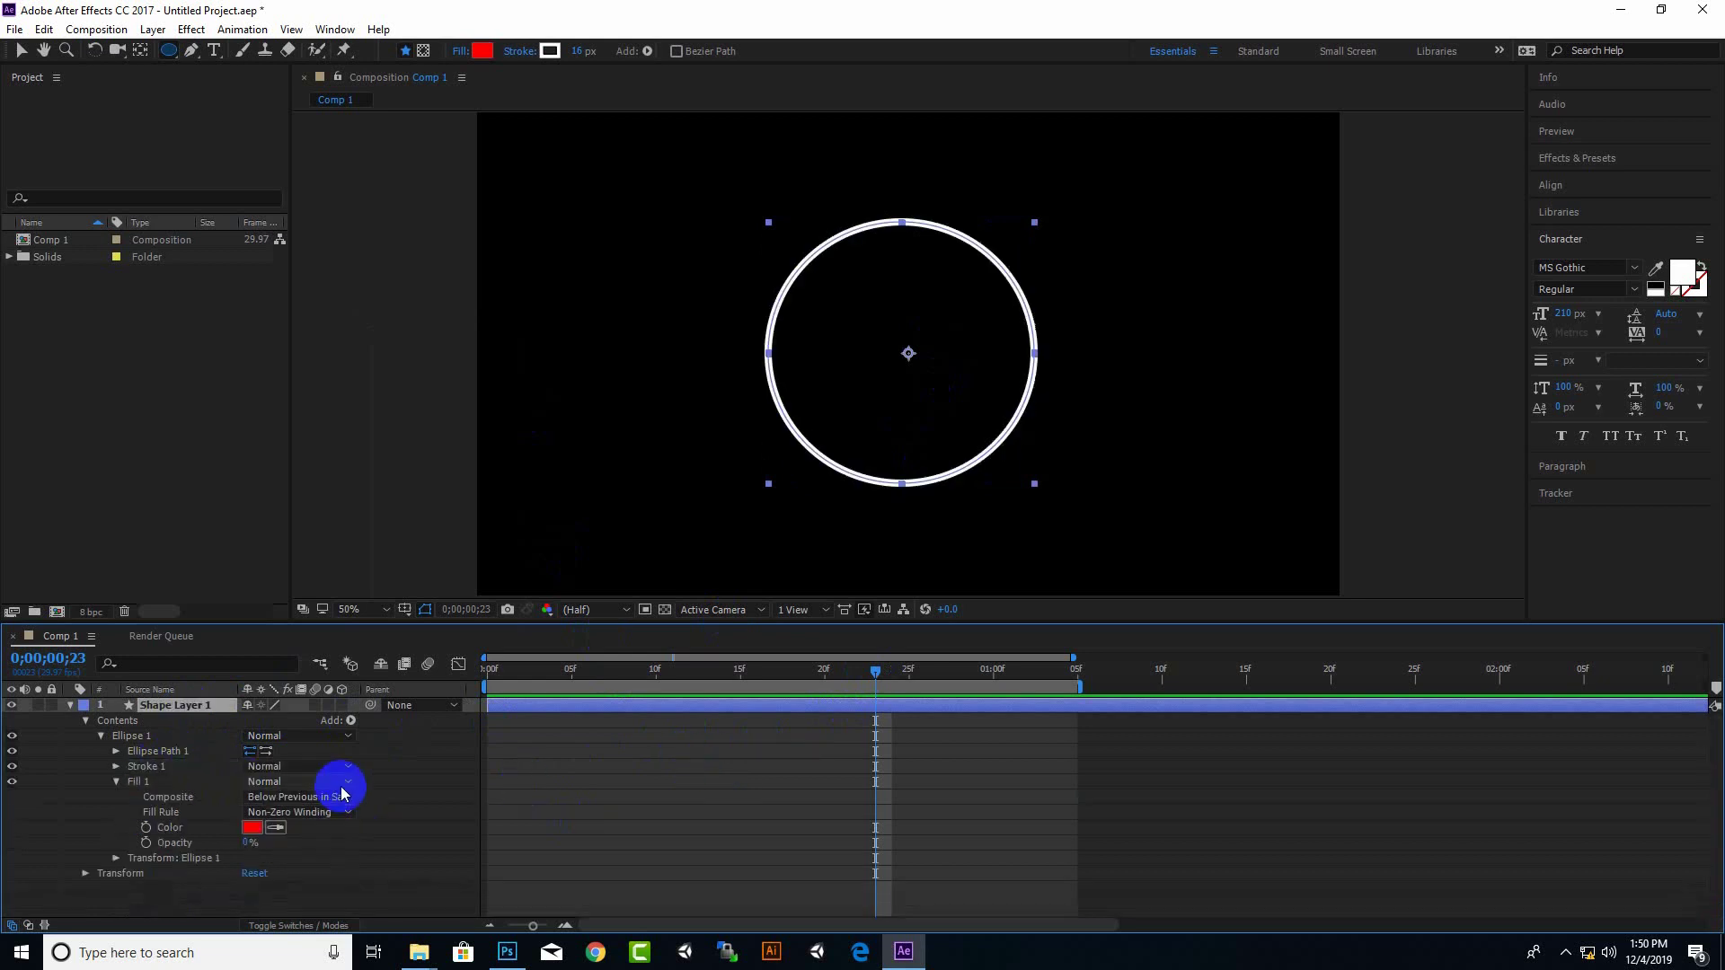
Return to the first frame, add Trim Paths to Shape Layer 1 and expose its Start, End and Offset properties
drag(876, 674, 482, 705)
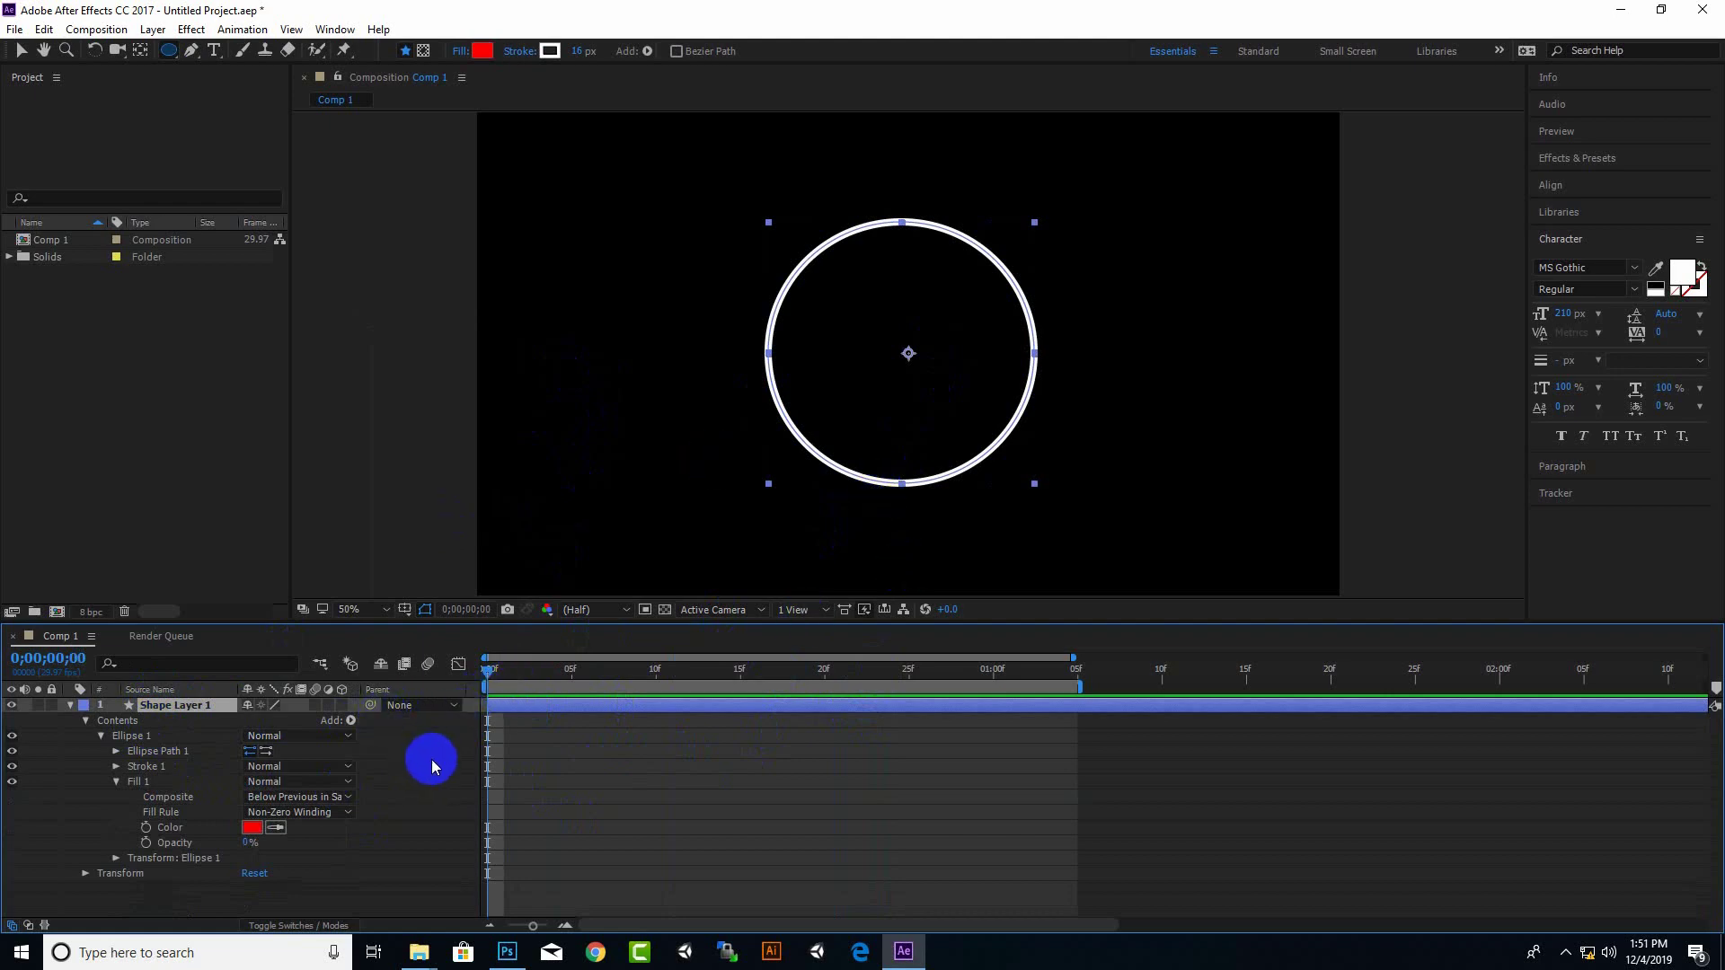
click(350, 721)
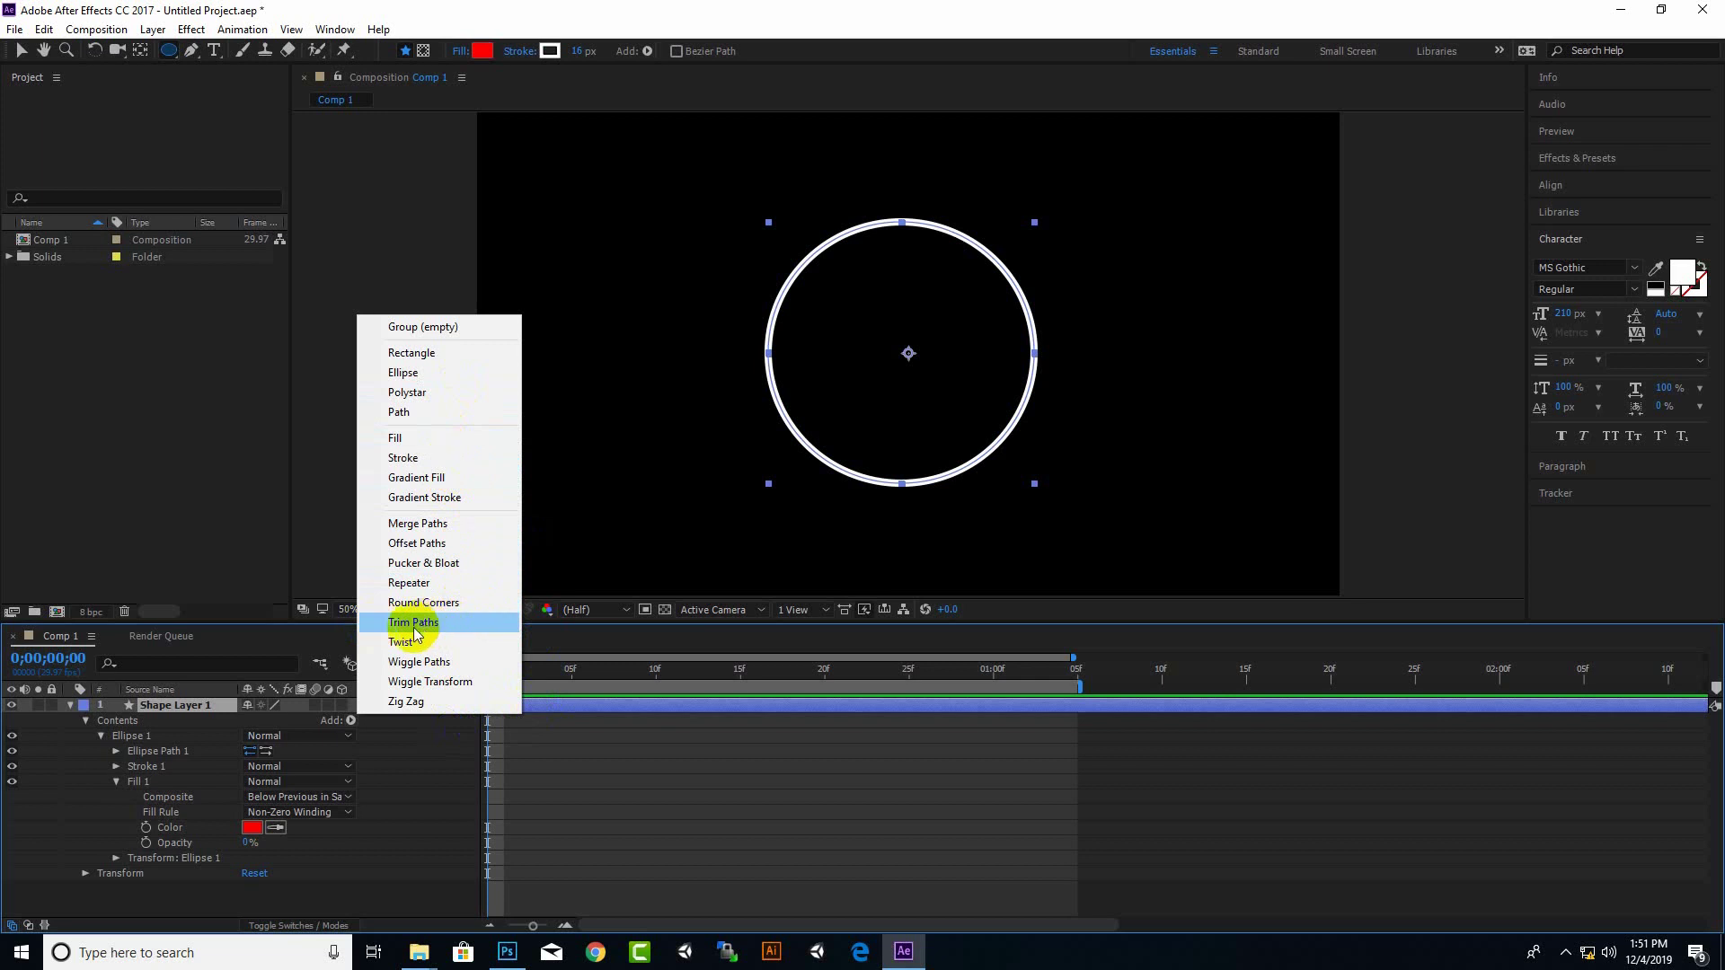
click(439, 623)
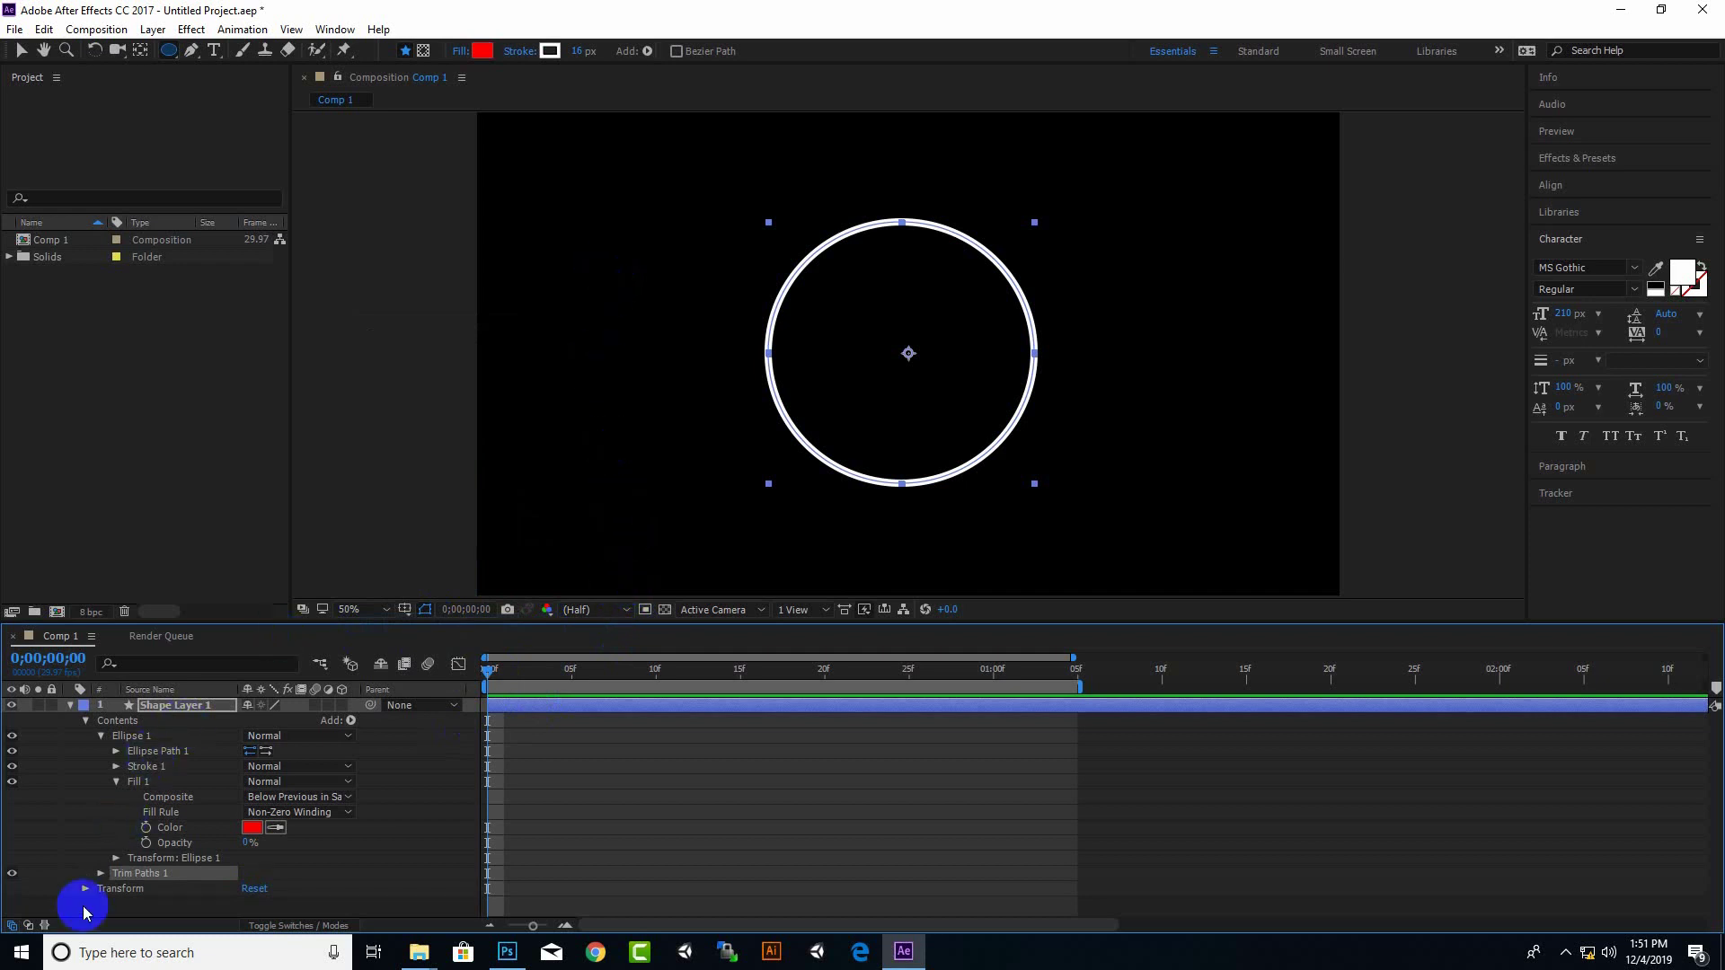
click(100, 873)
scroll(132, 878, down, 1)
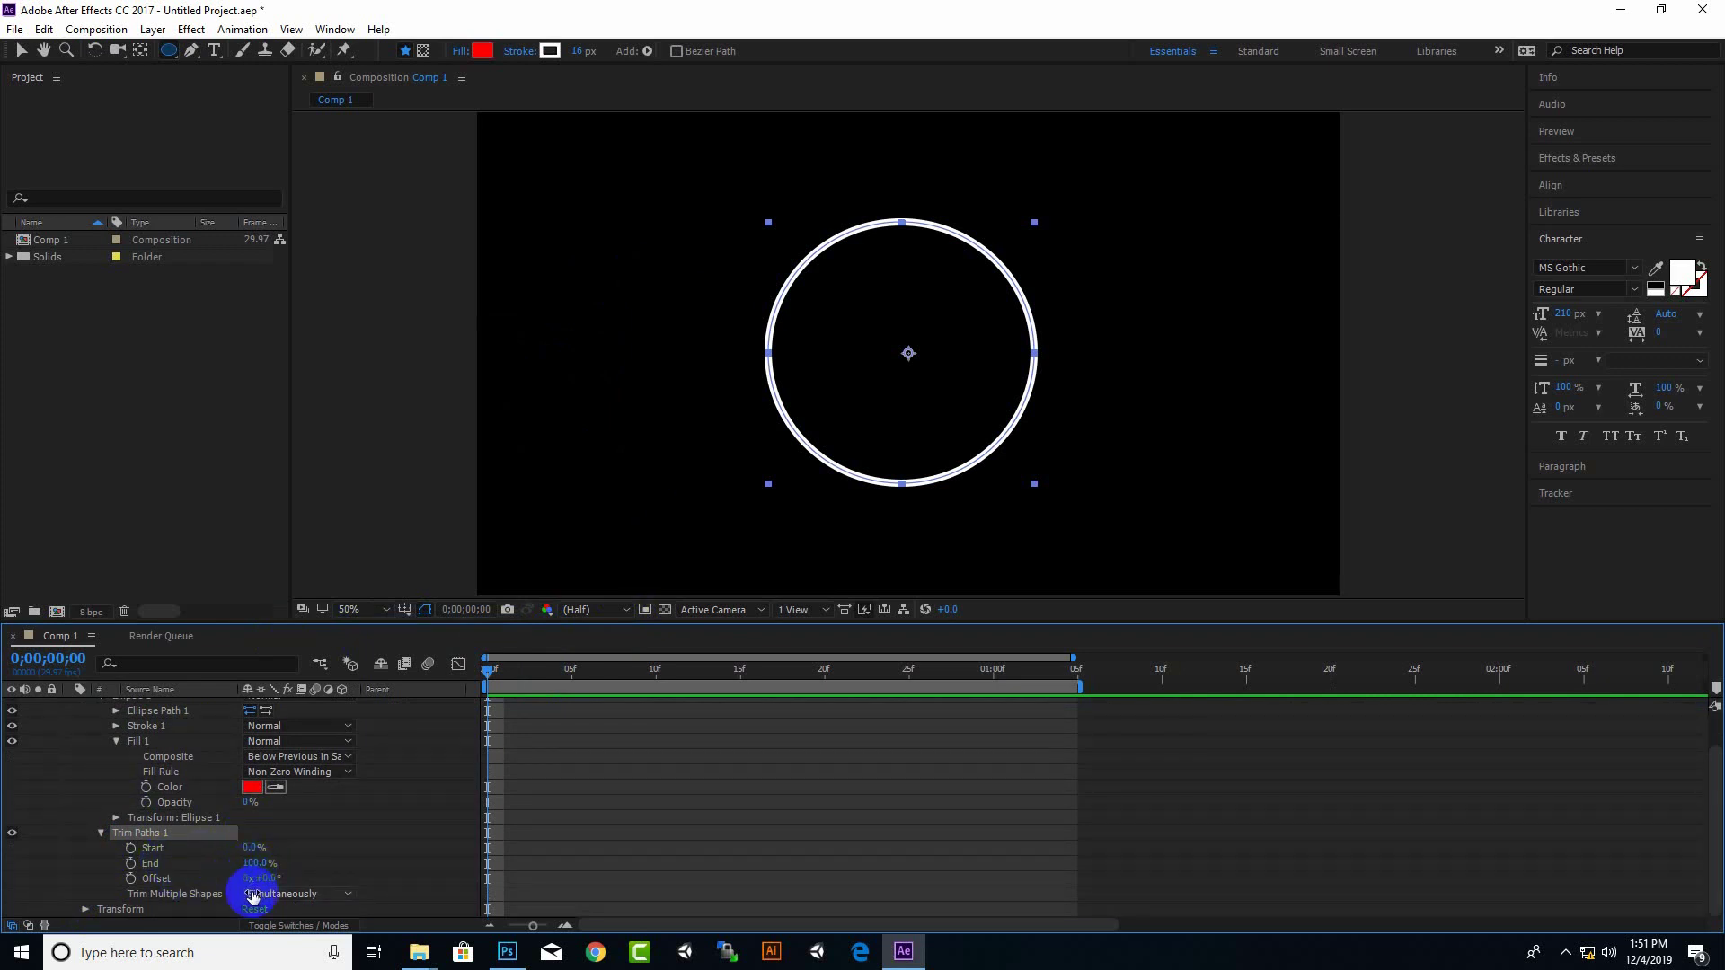
Keyframe Trim Paths 1's End at 0% on the first frame and 100% at 0;00;01;05
mouse_move(256, 868)
mouse_down()
mouse_move(150, 862)
mouse_move(255, 866)
mouse_move(135, 878)
mouse_move(358, 871)
mouse_move(96, 886)
mouse_up()
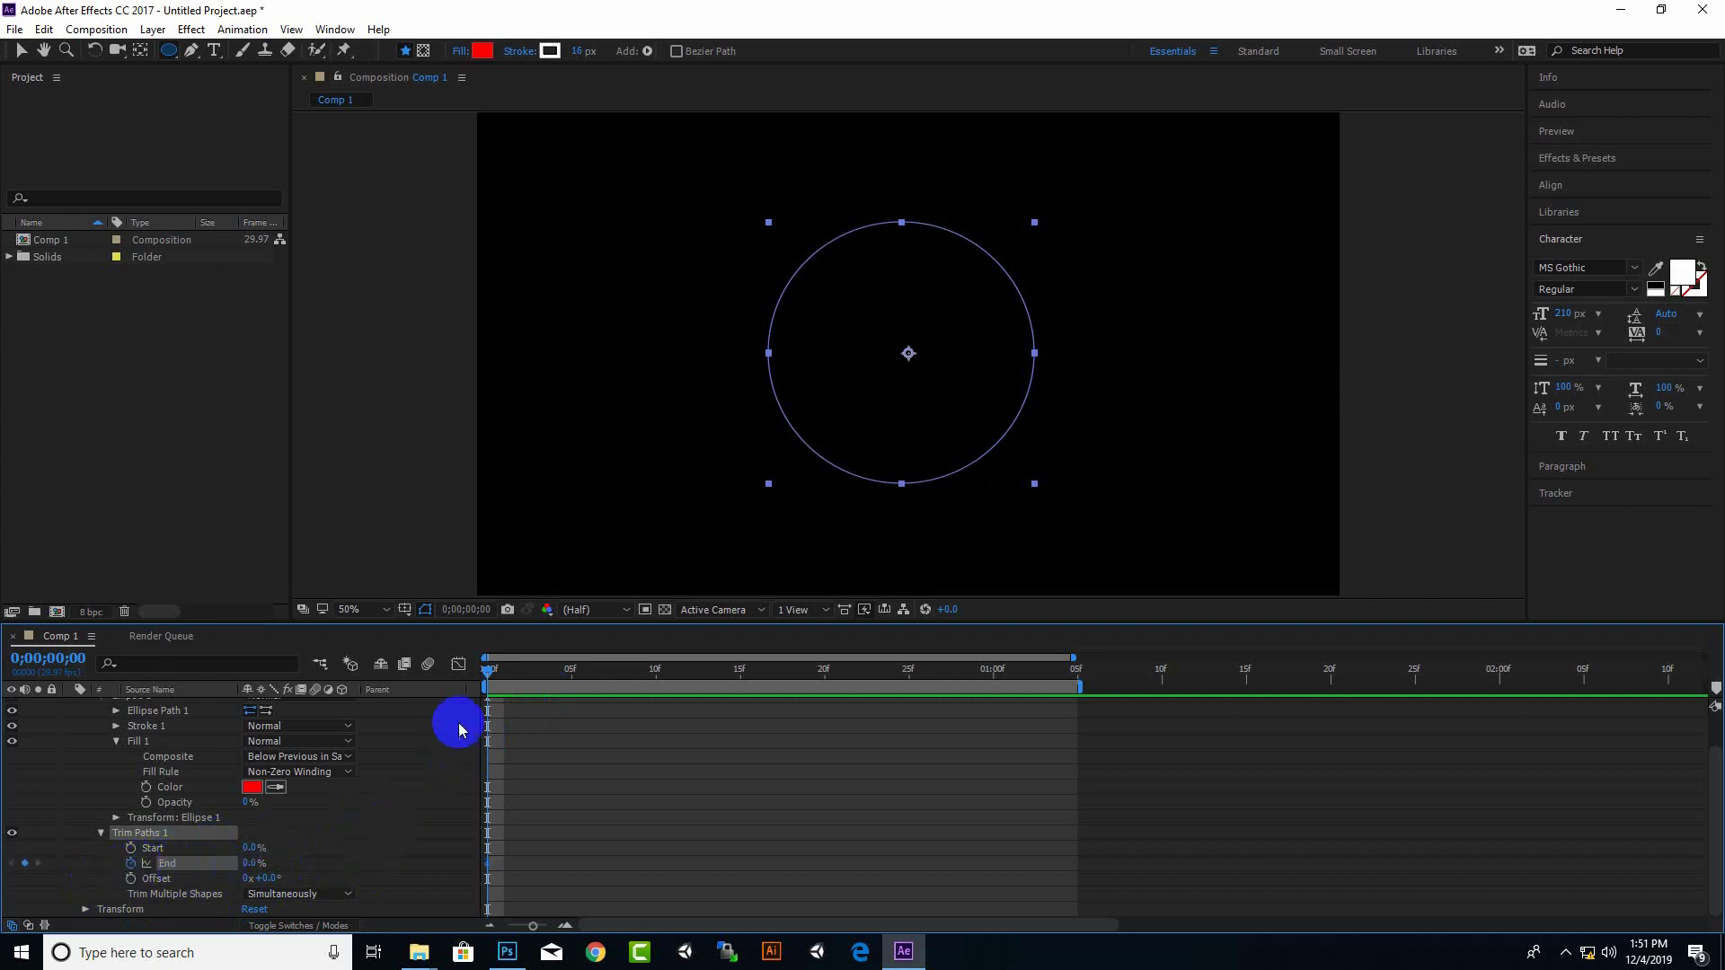
drag(489, 672, 731, 663)
drag(950, 662, 1074, 669)
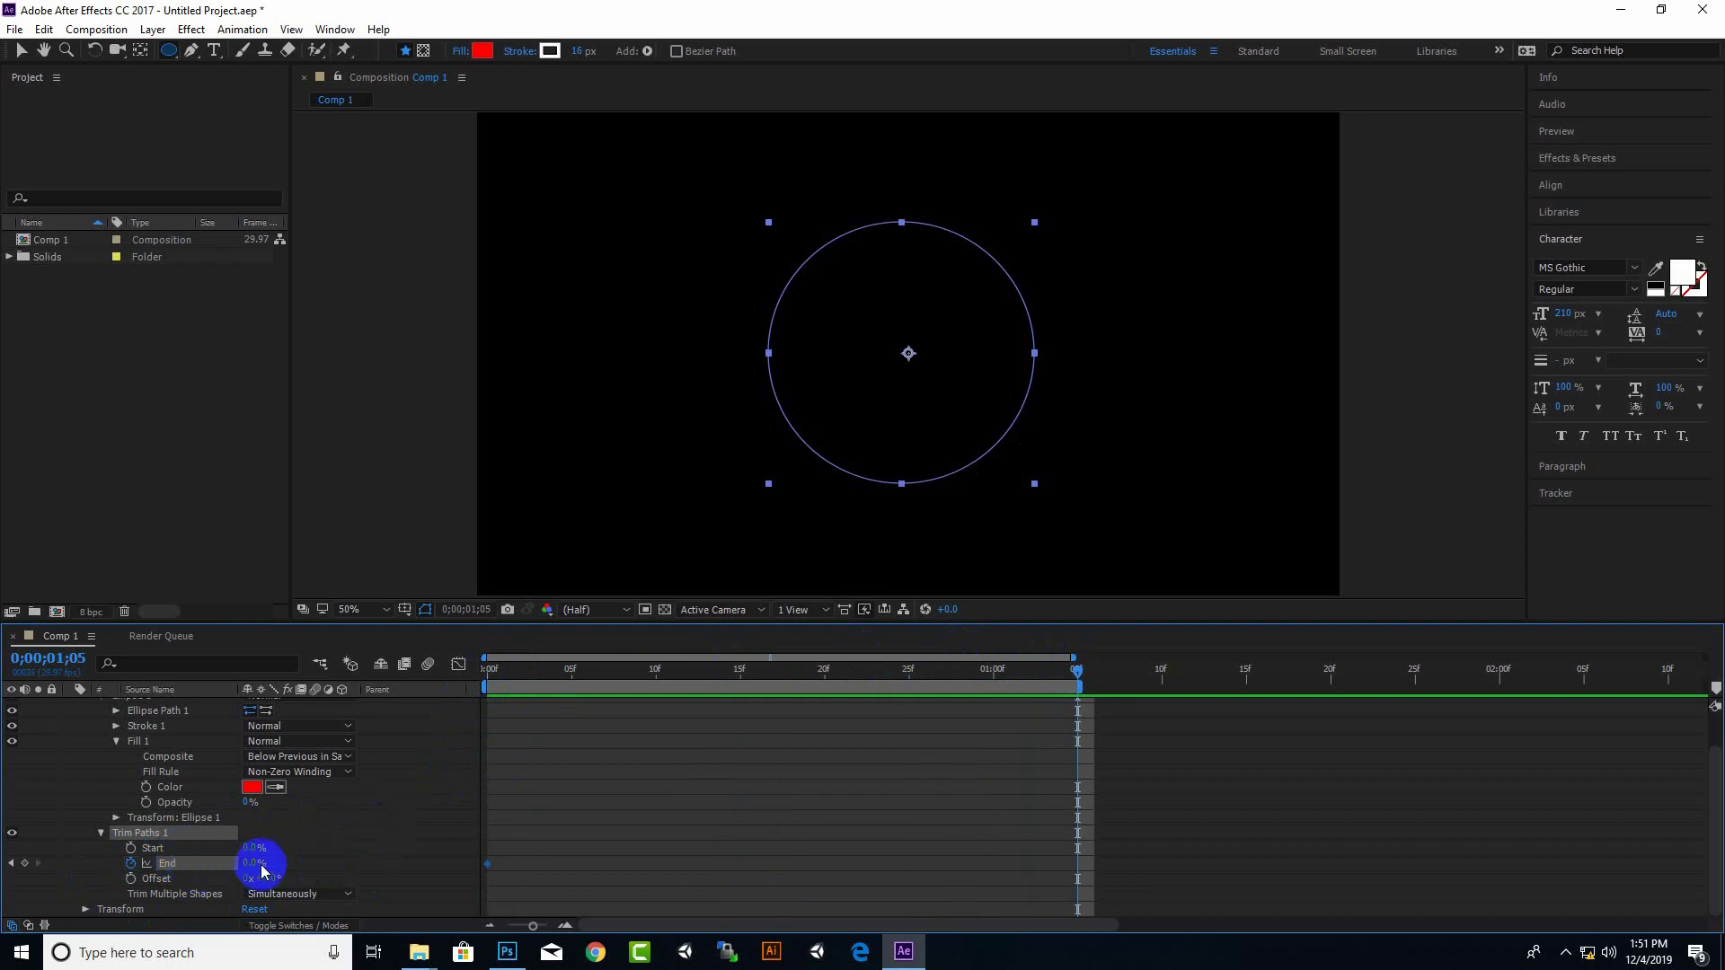
drag(250, 862, 597, 855)
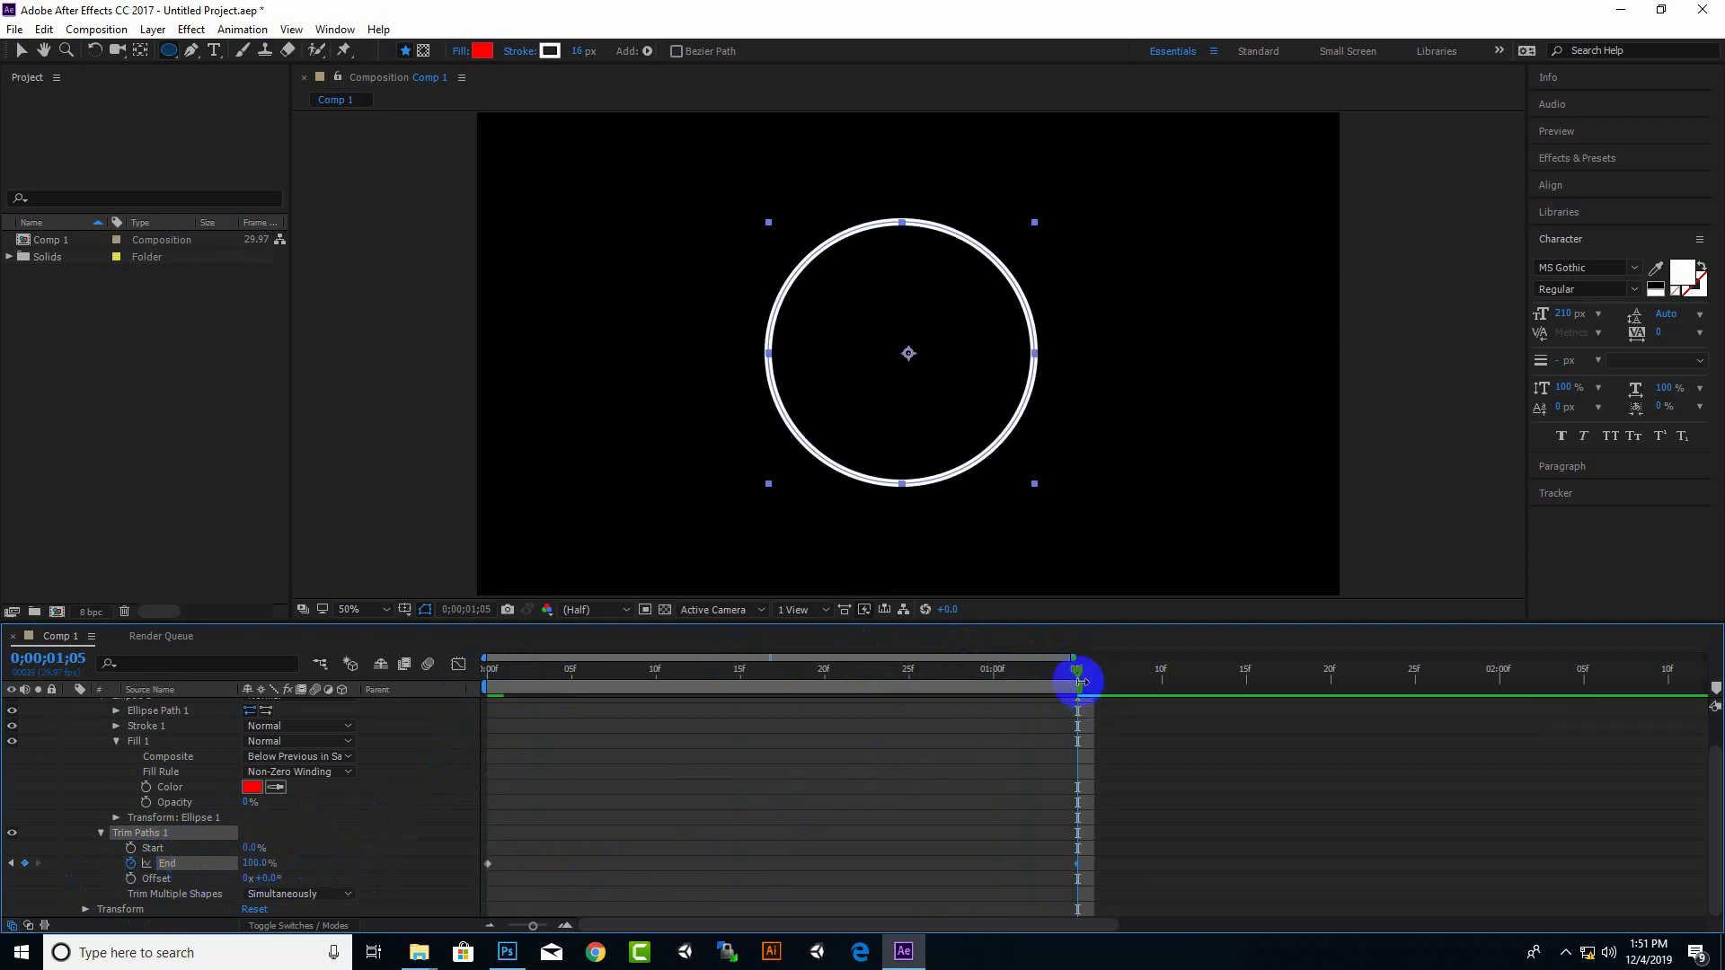
Play back the circle's trim animation, stop it partway and move the time indicator to 0;00;01;05
key(space)
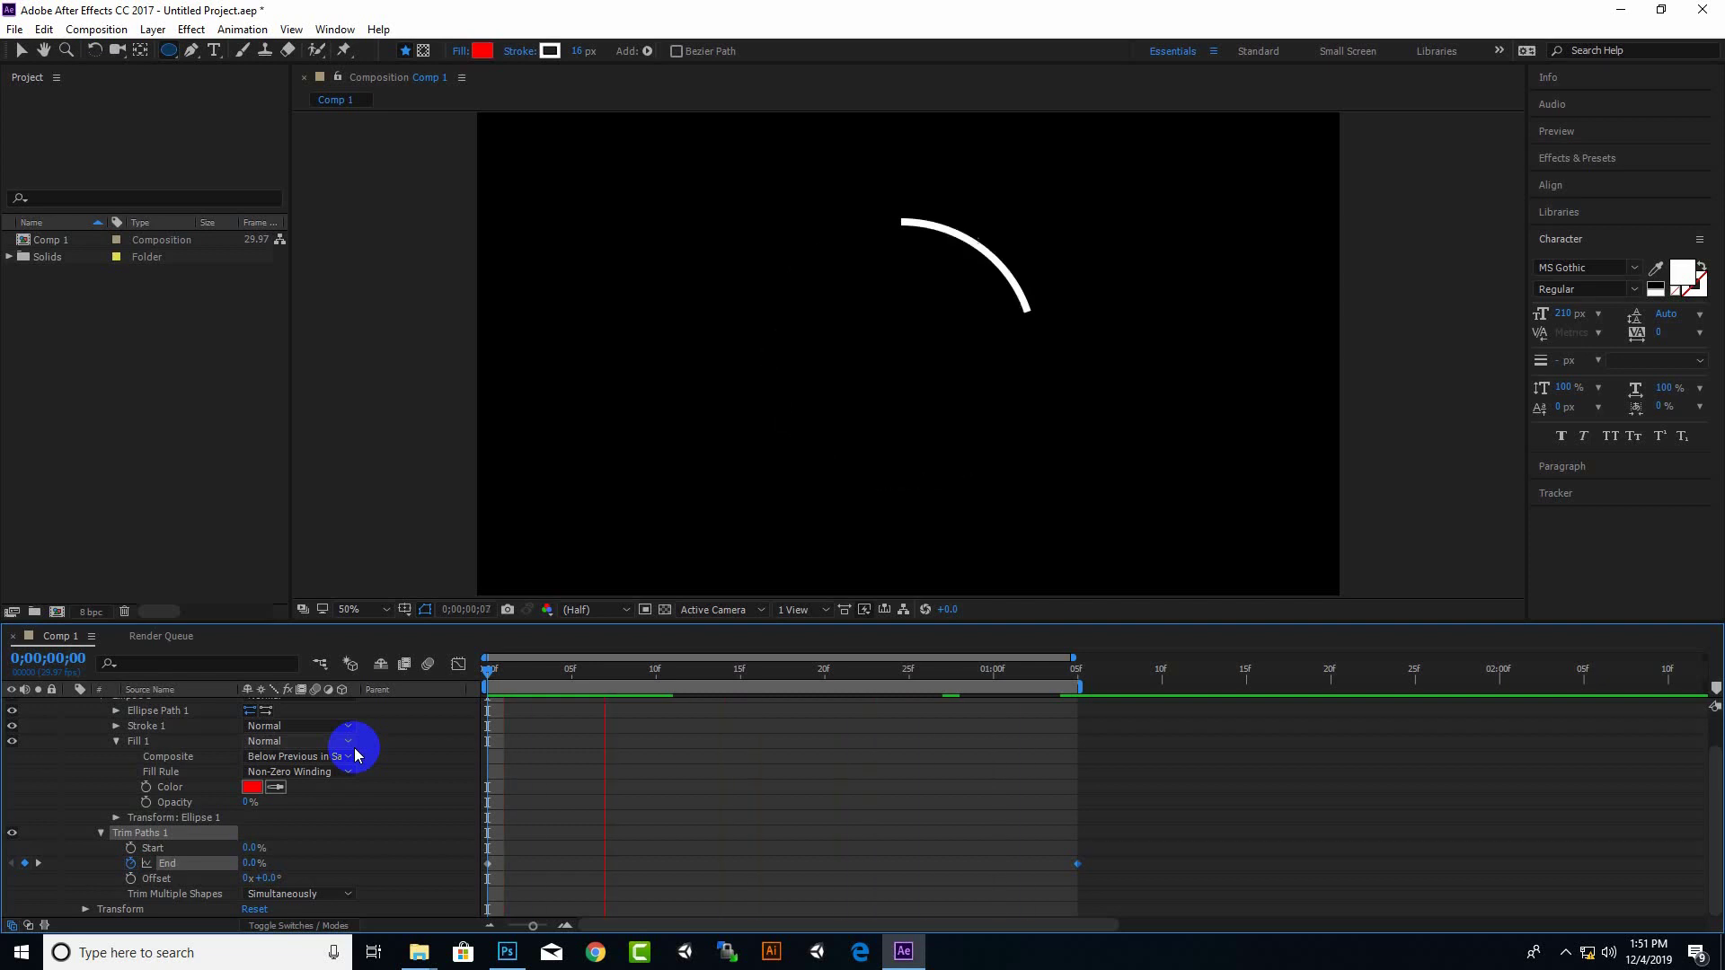
key(space)
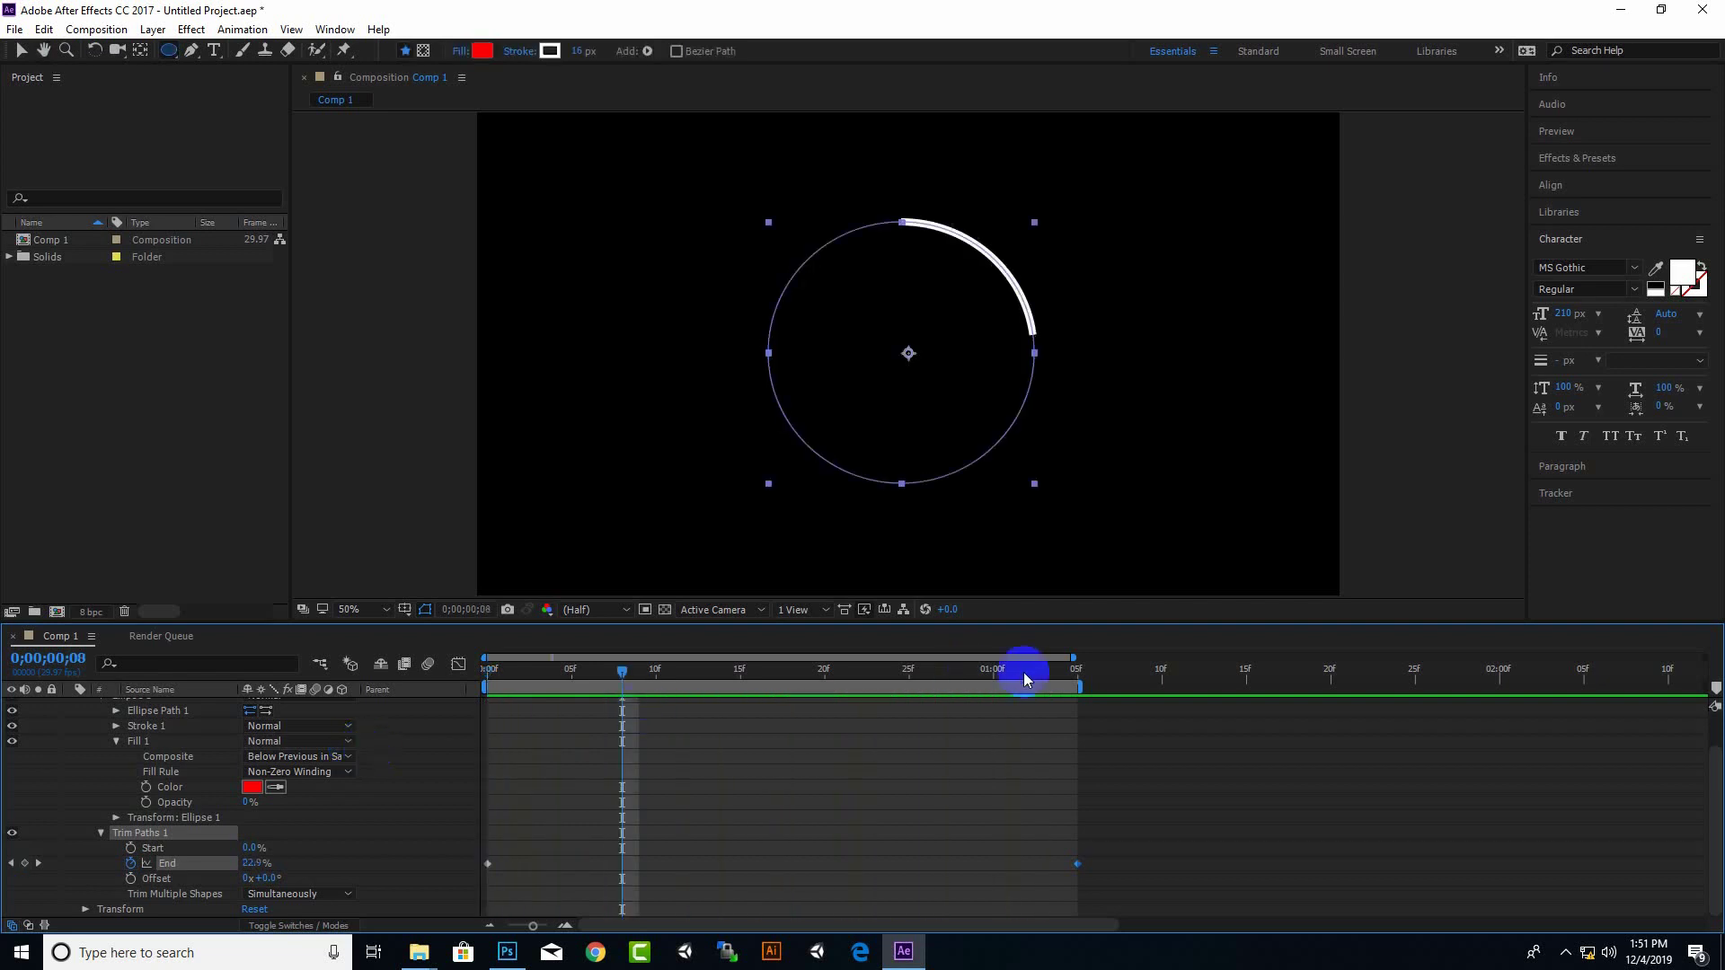
mouse_move(667, 671)
mouse_down()
mouse_move(1105, 672)
mouse_move(1079, 671)
mouse_up()
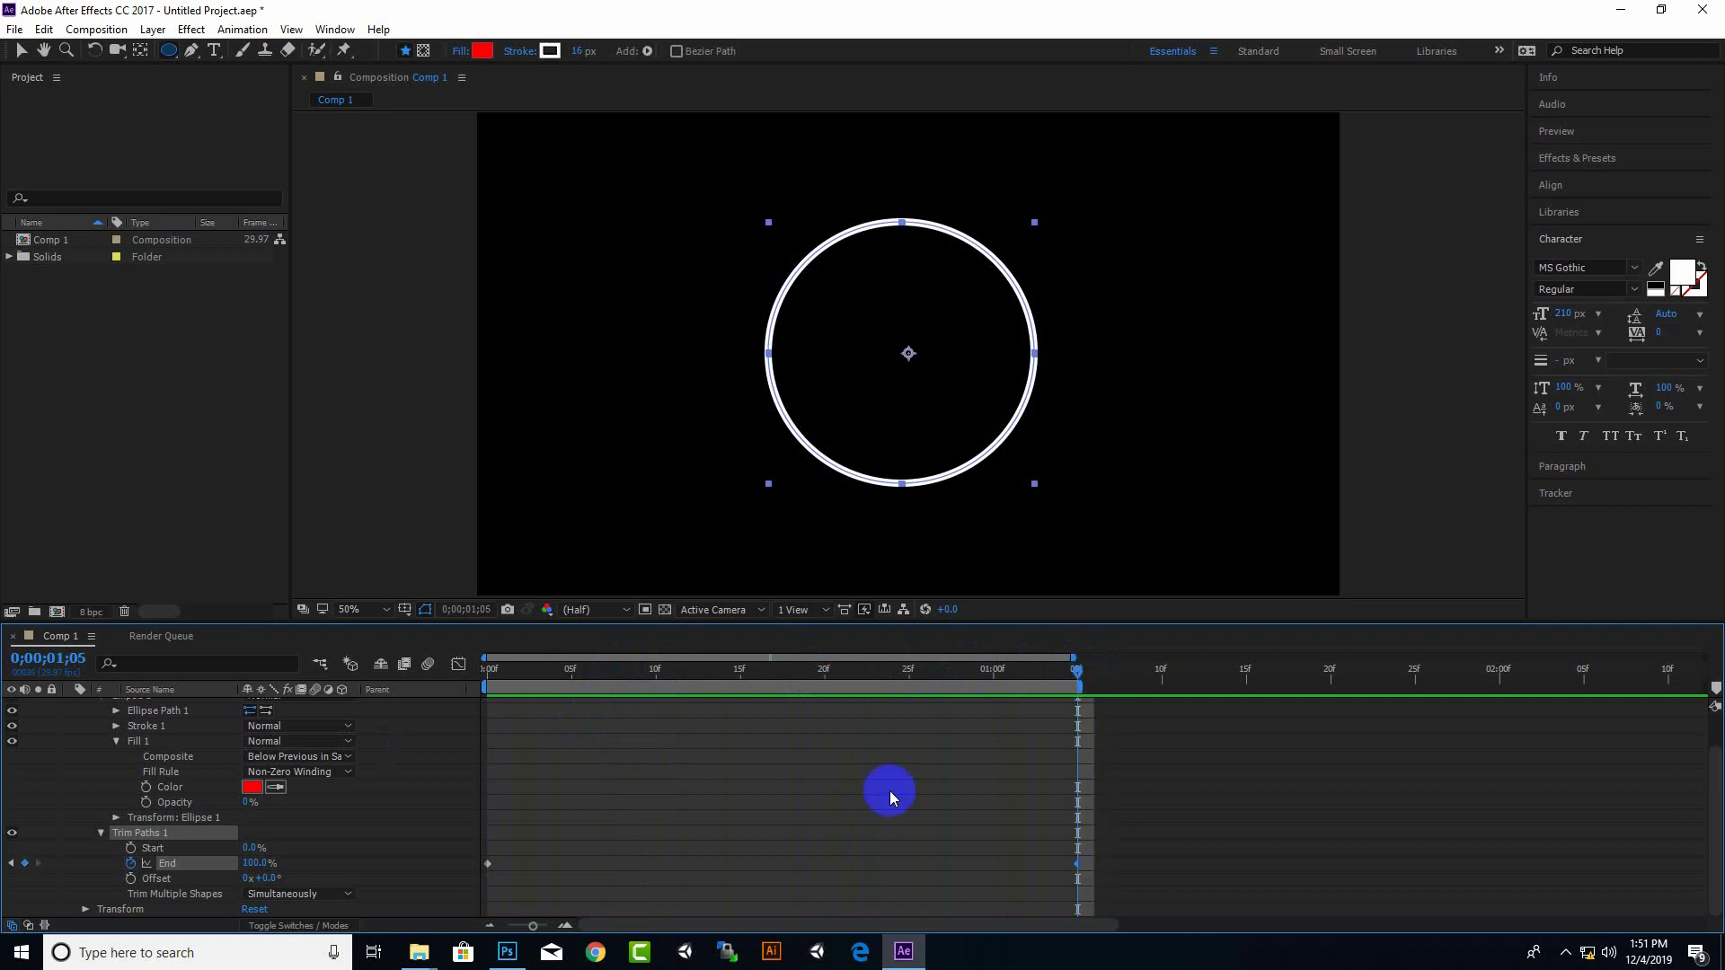
Add an empty group to Shape Layer 1 and move Ellipse 1 and Trim Paths 1 into it
click(117, 744)
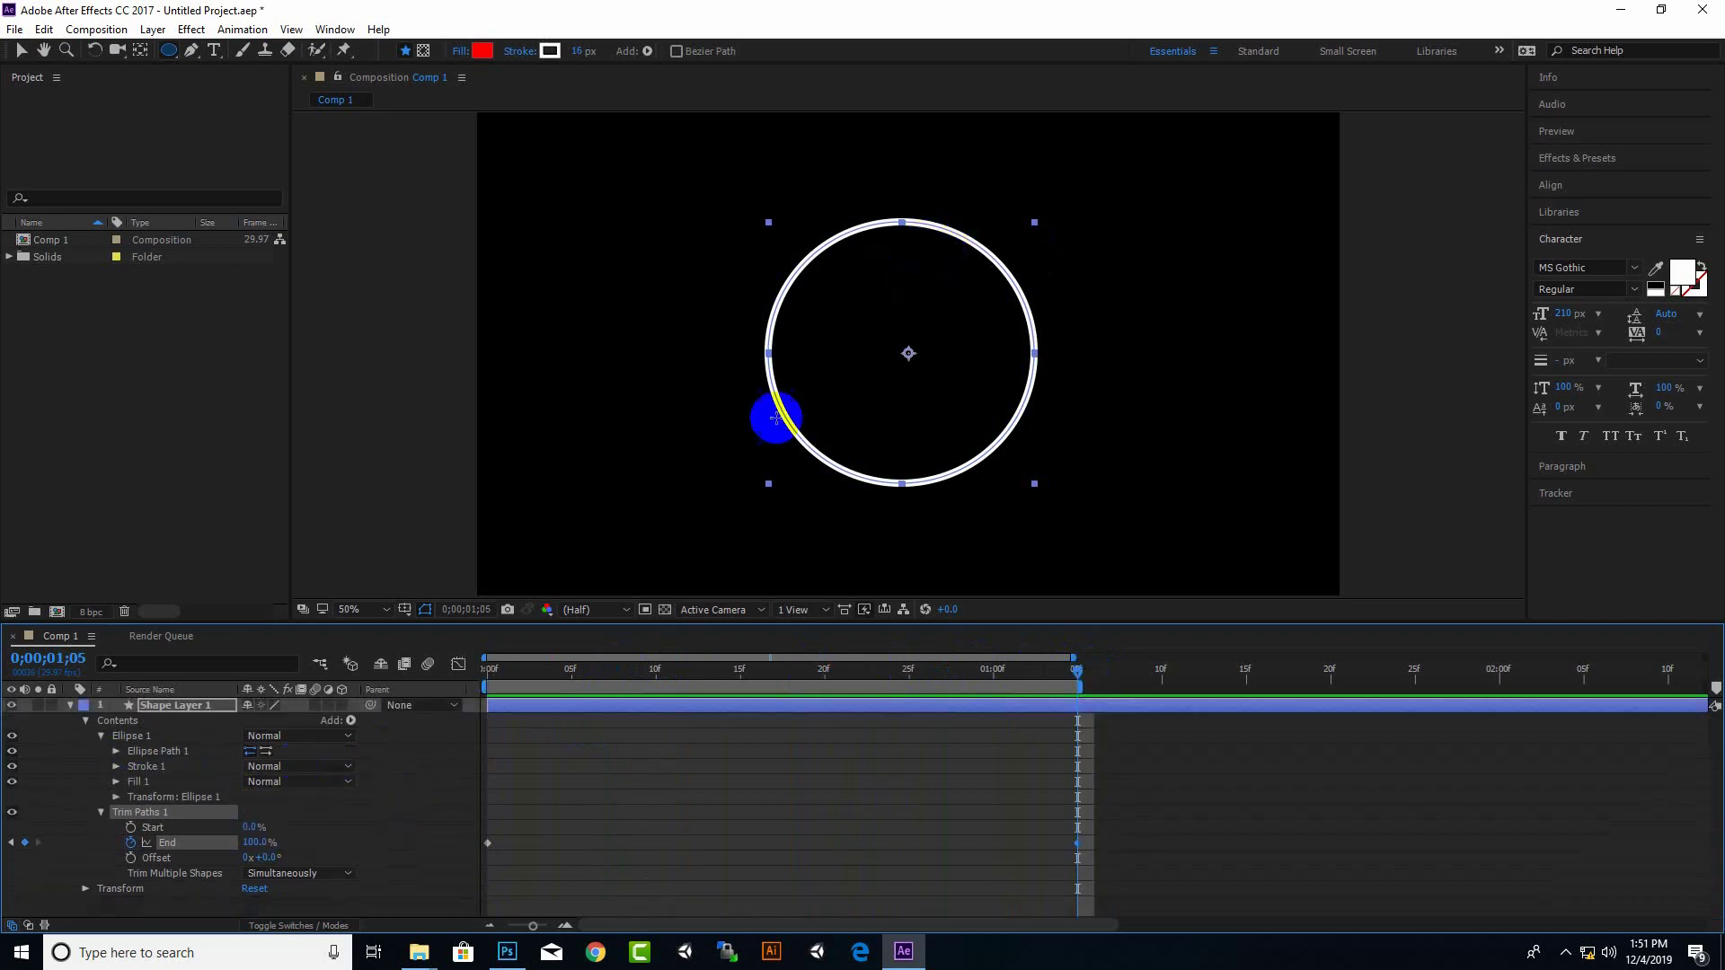
click(85, 722)
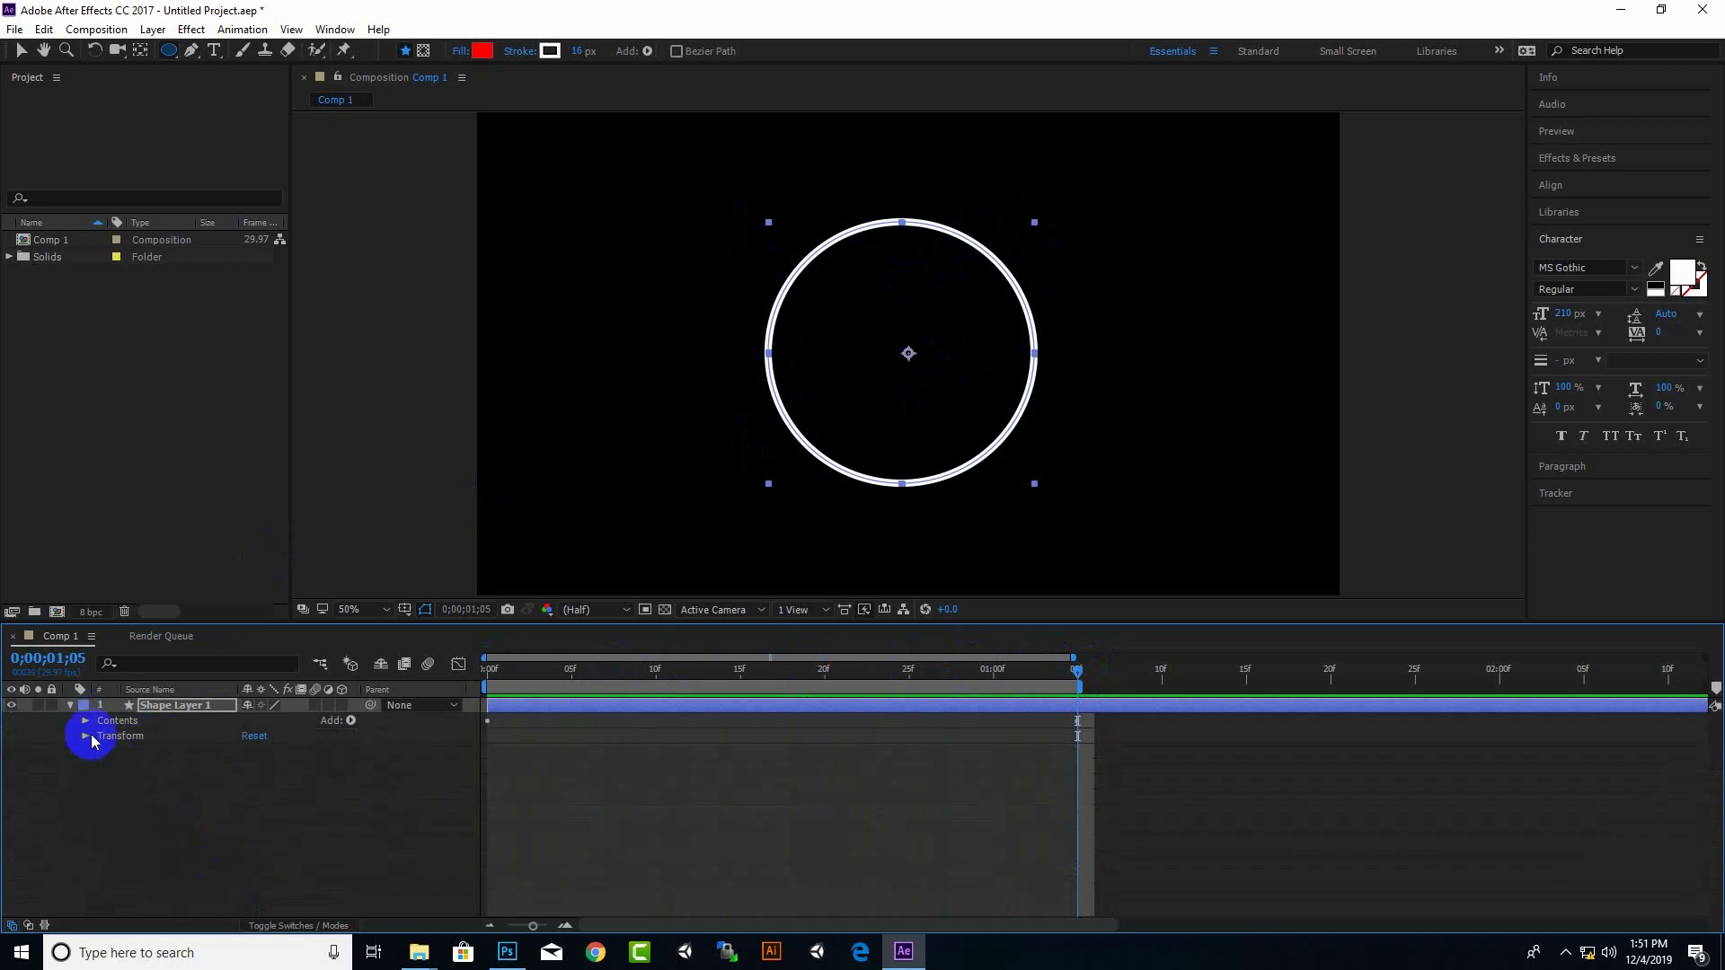
click(85, 721)
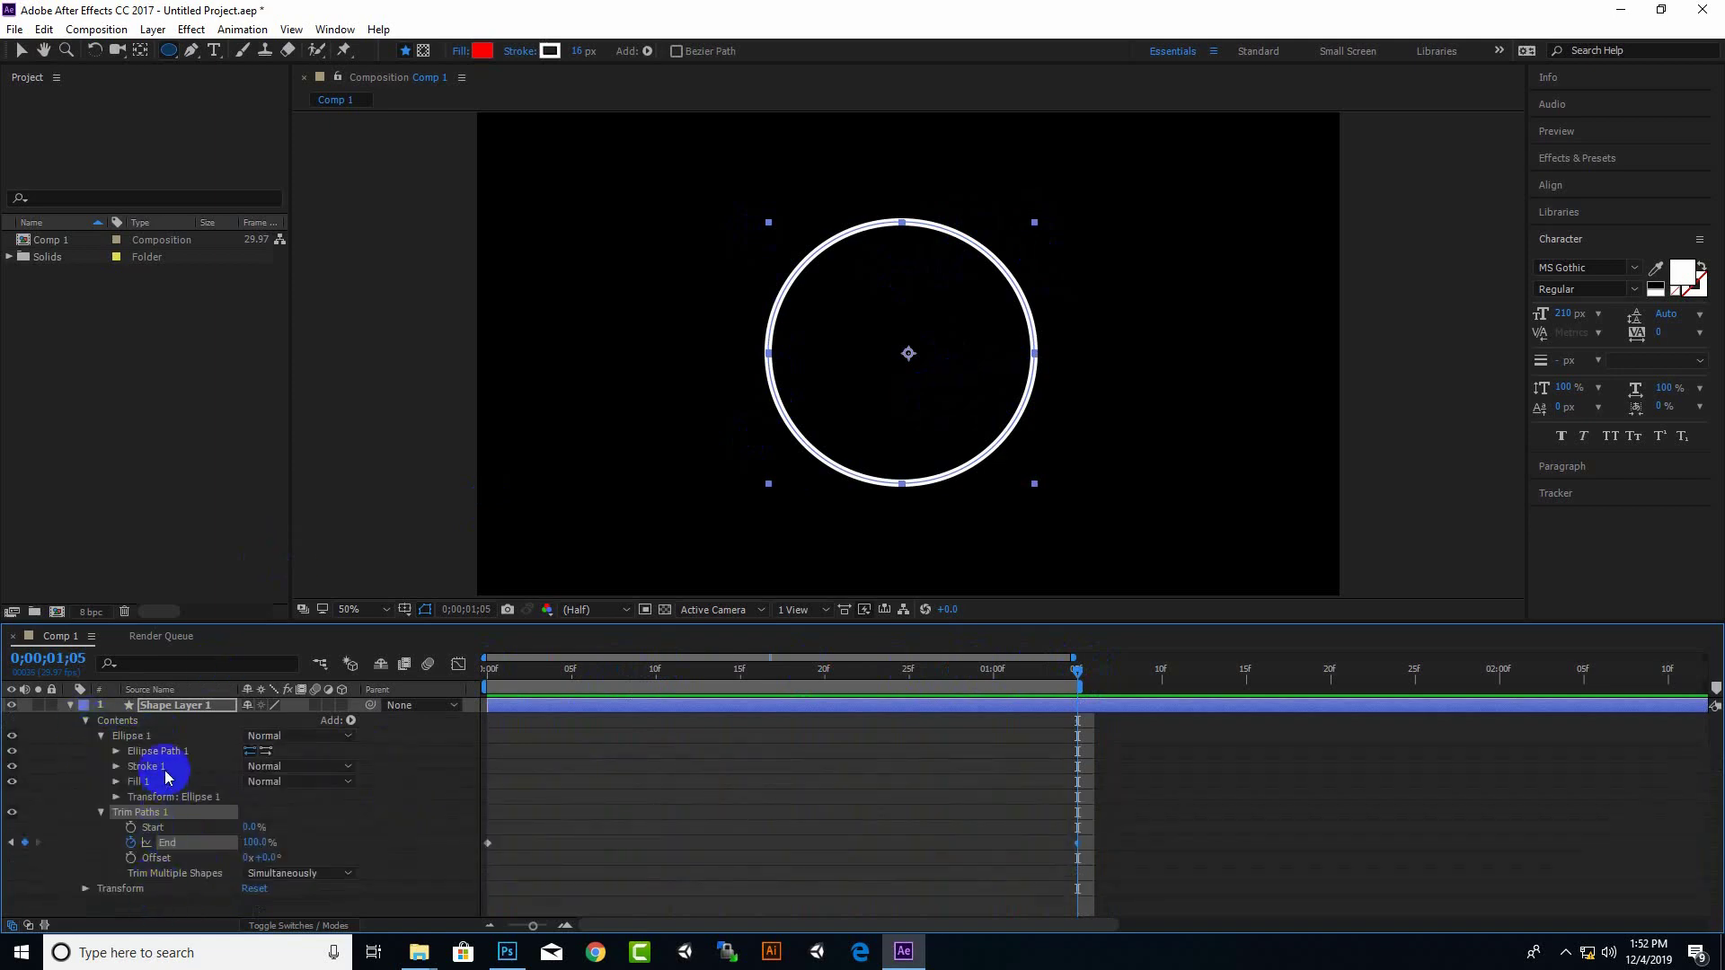
click(352, 720)
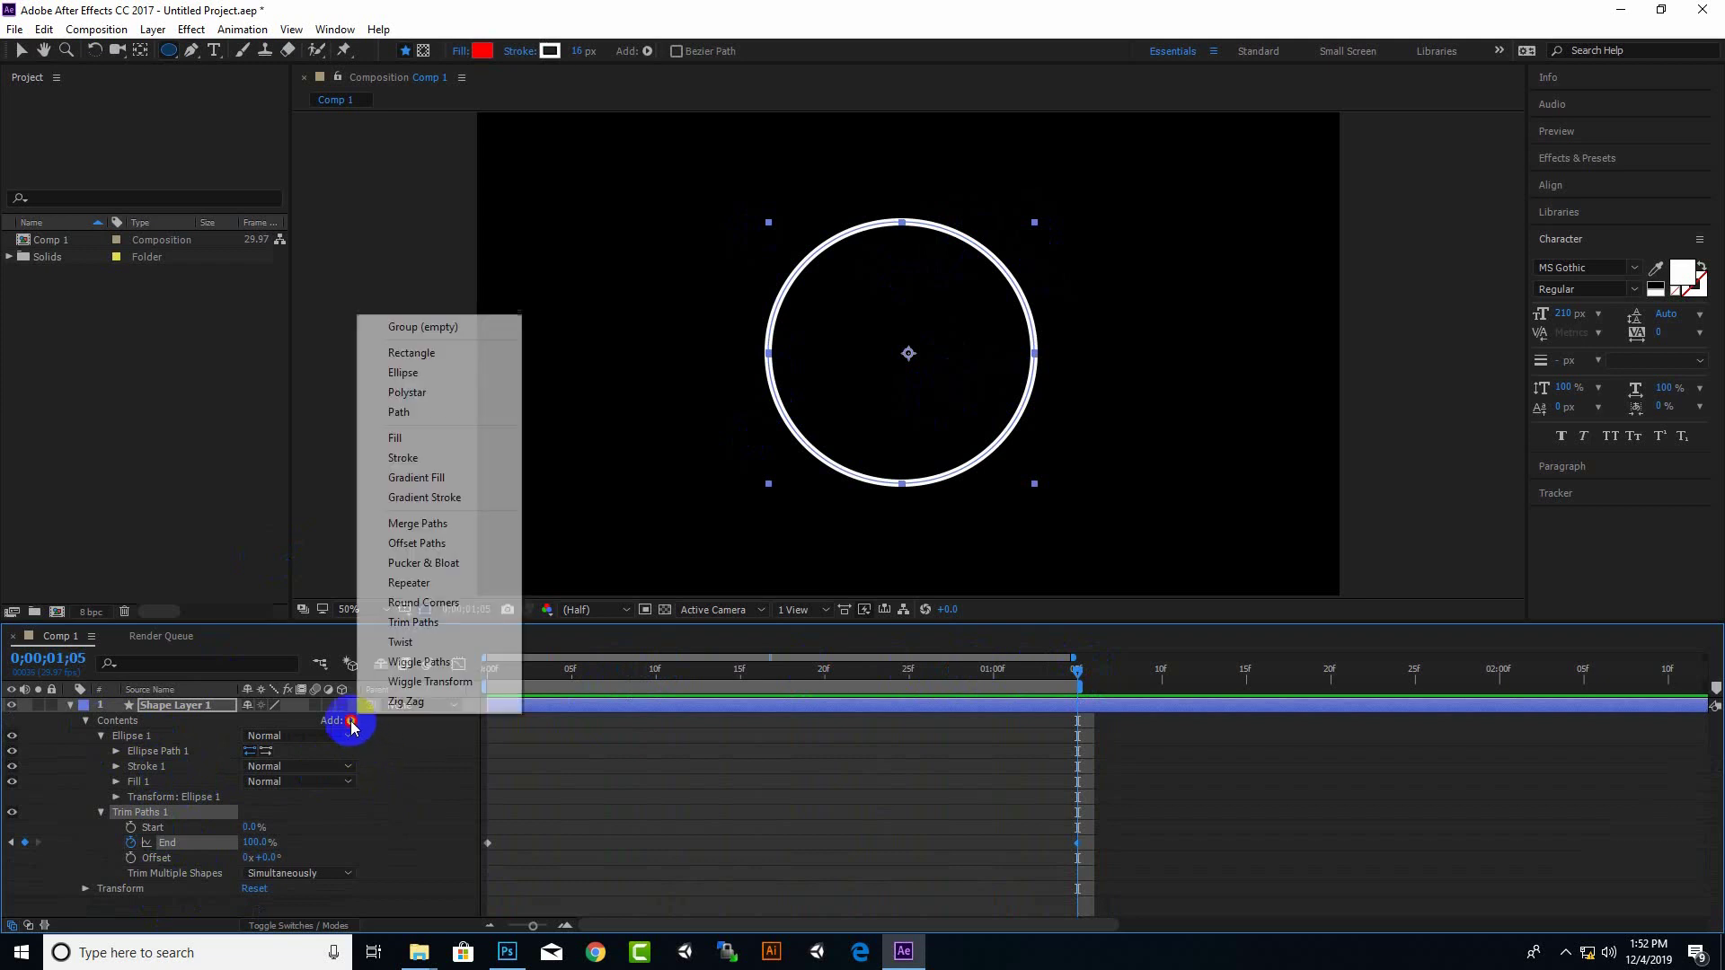
click(406, 333)
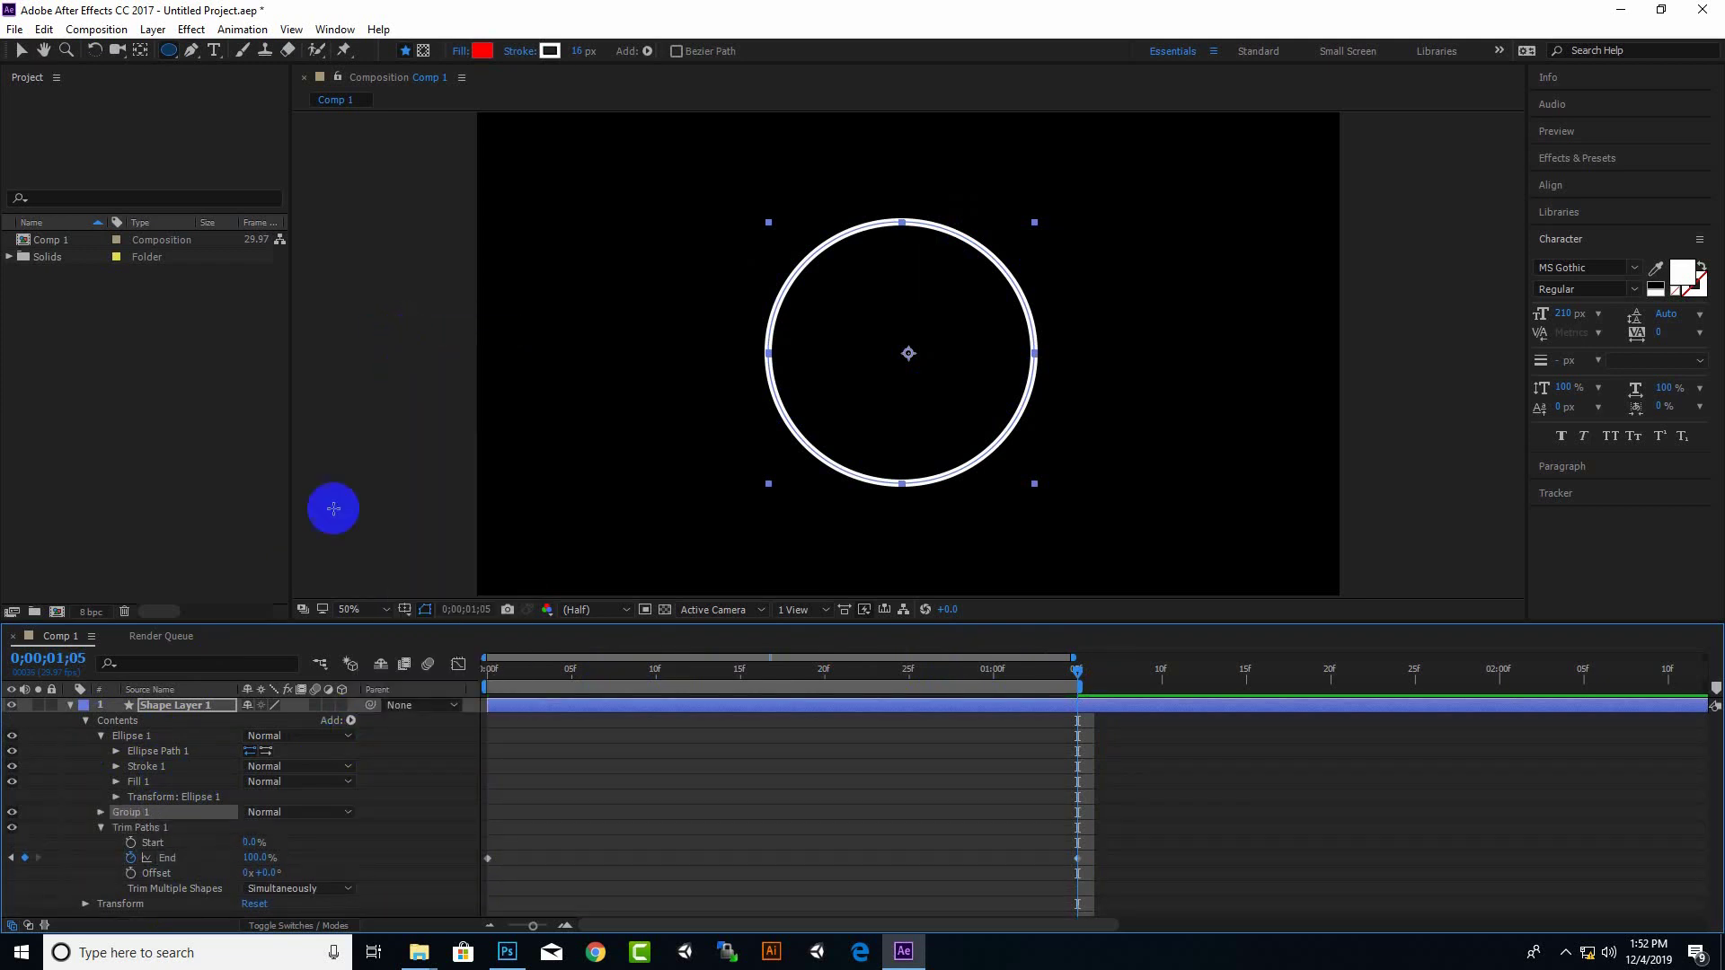
drag(132, 737, 133, 814)
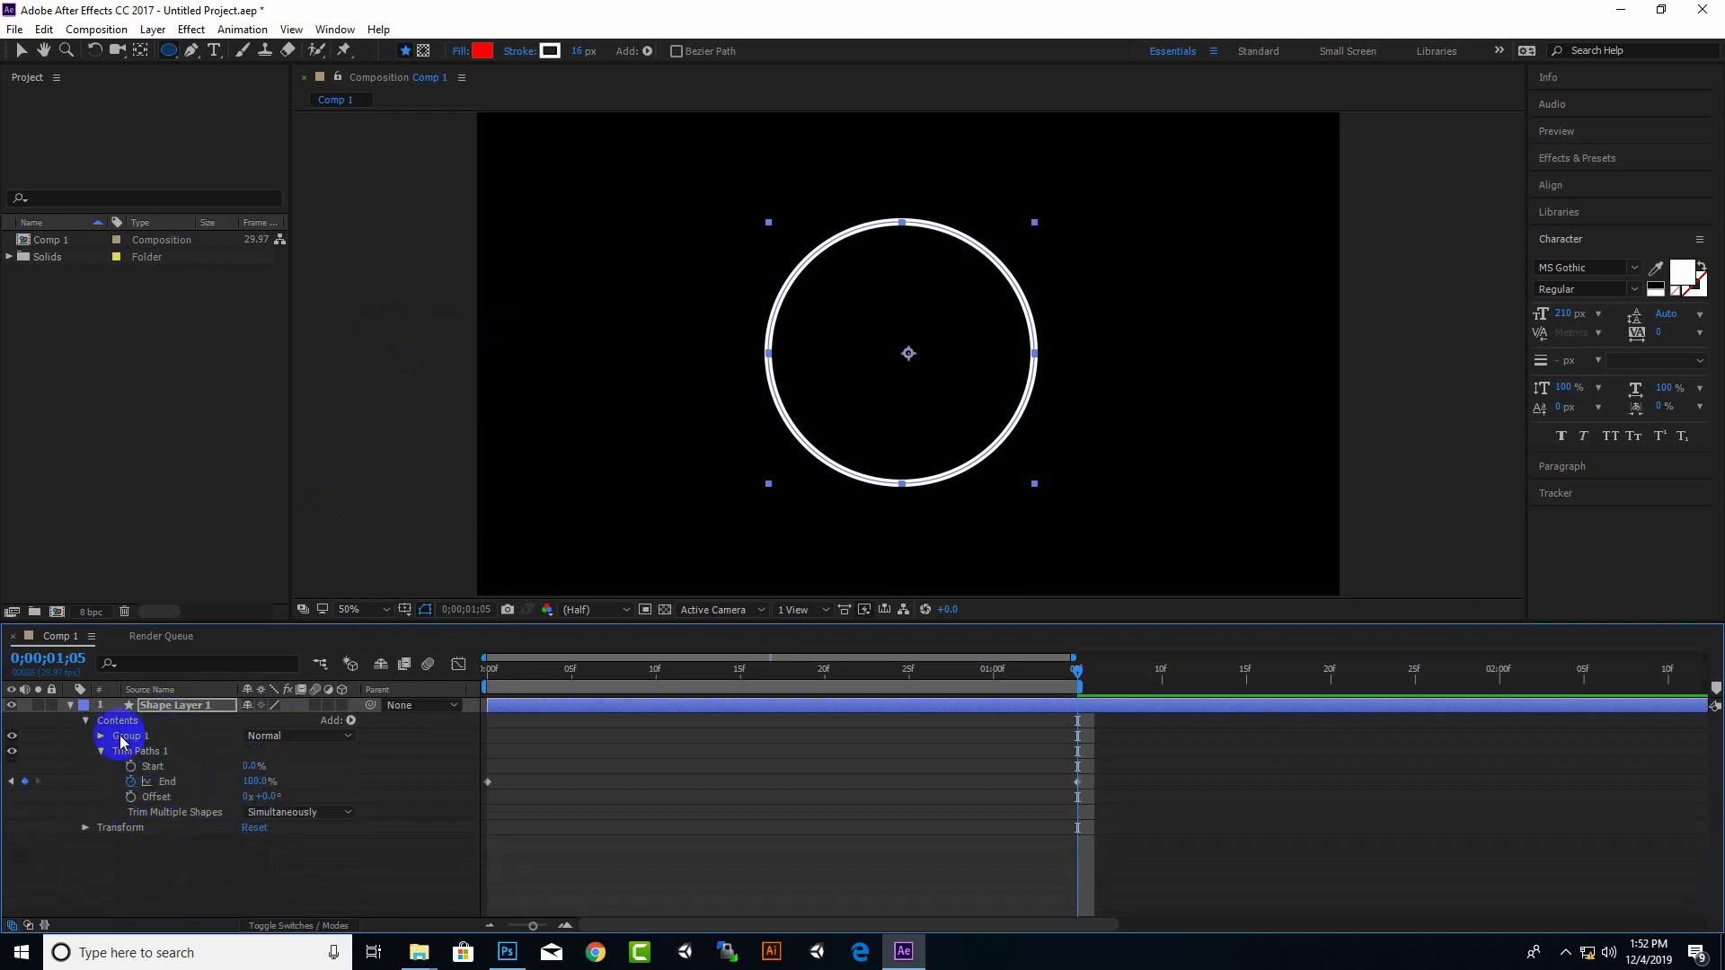
drag(151, 763, 133, 735)
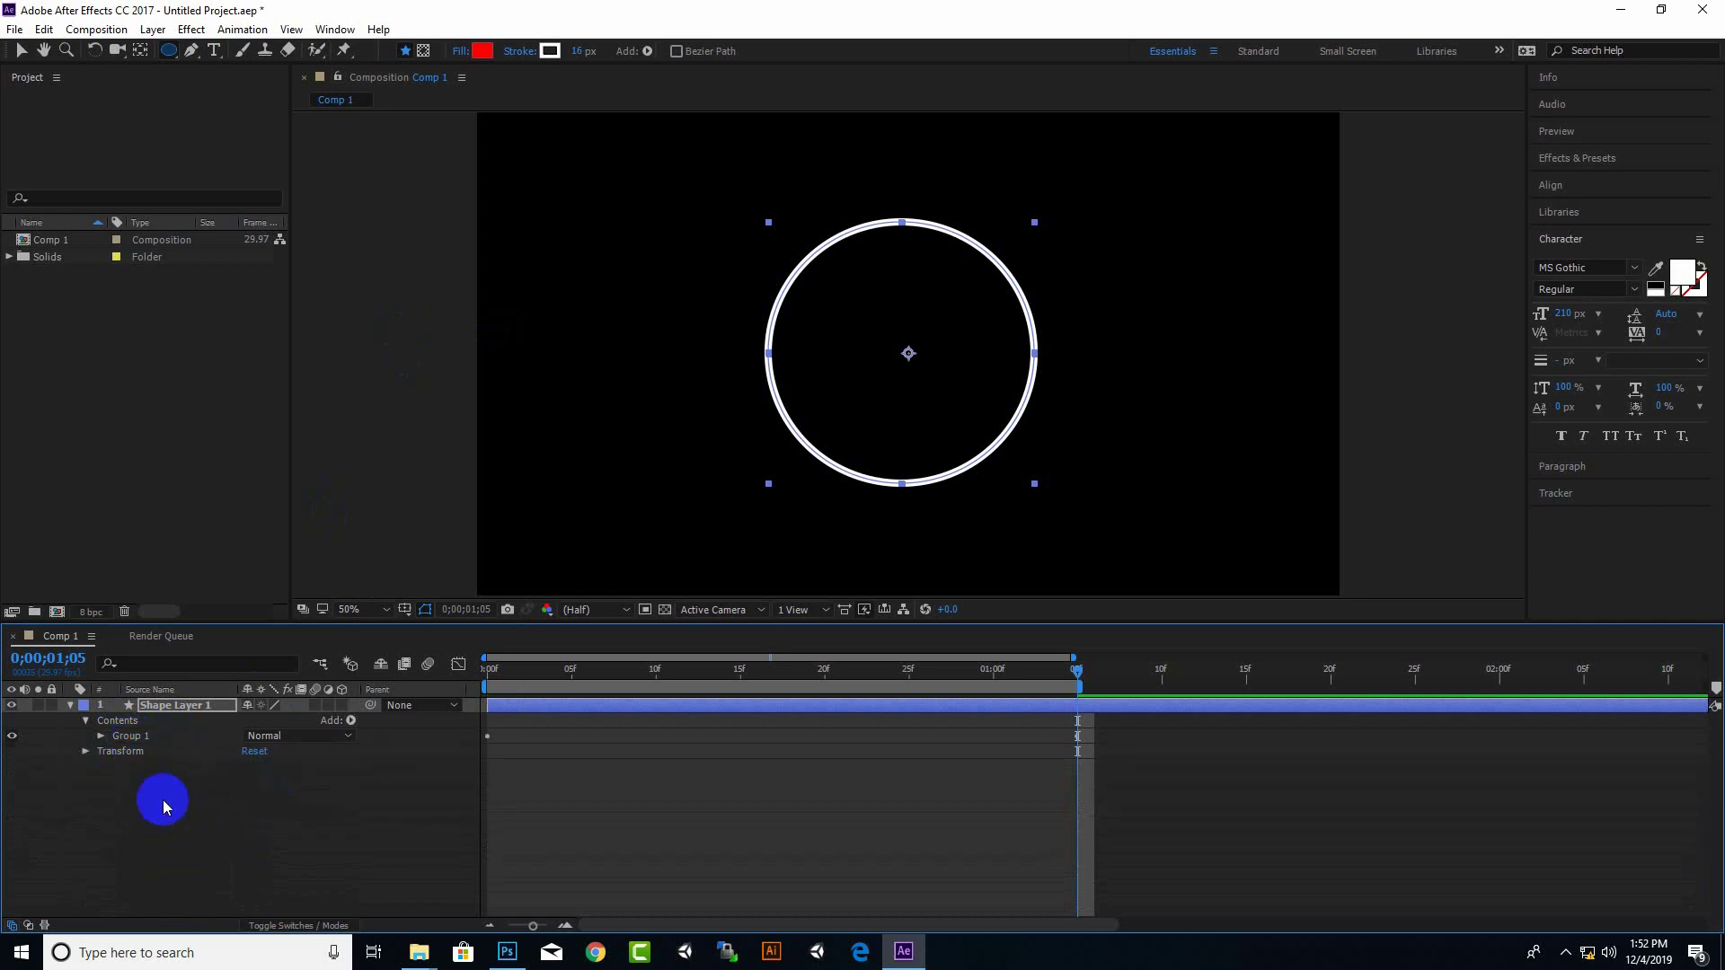
Duplicate Group 1 and set the scale of the ellipse inside the copy to 83%
click(127, 735)
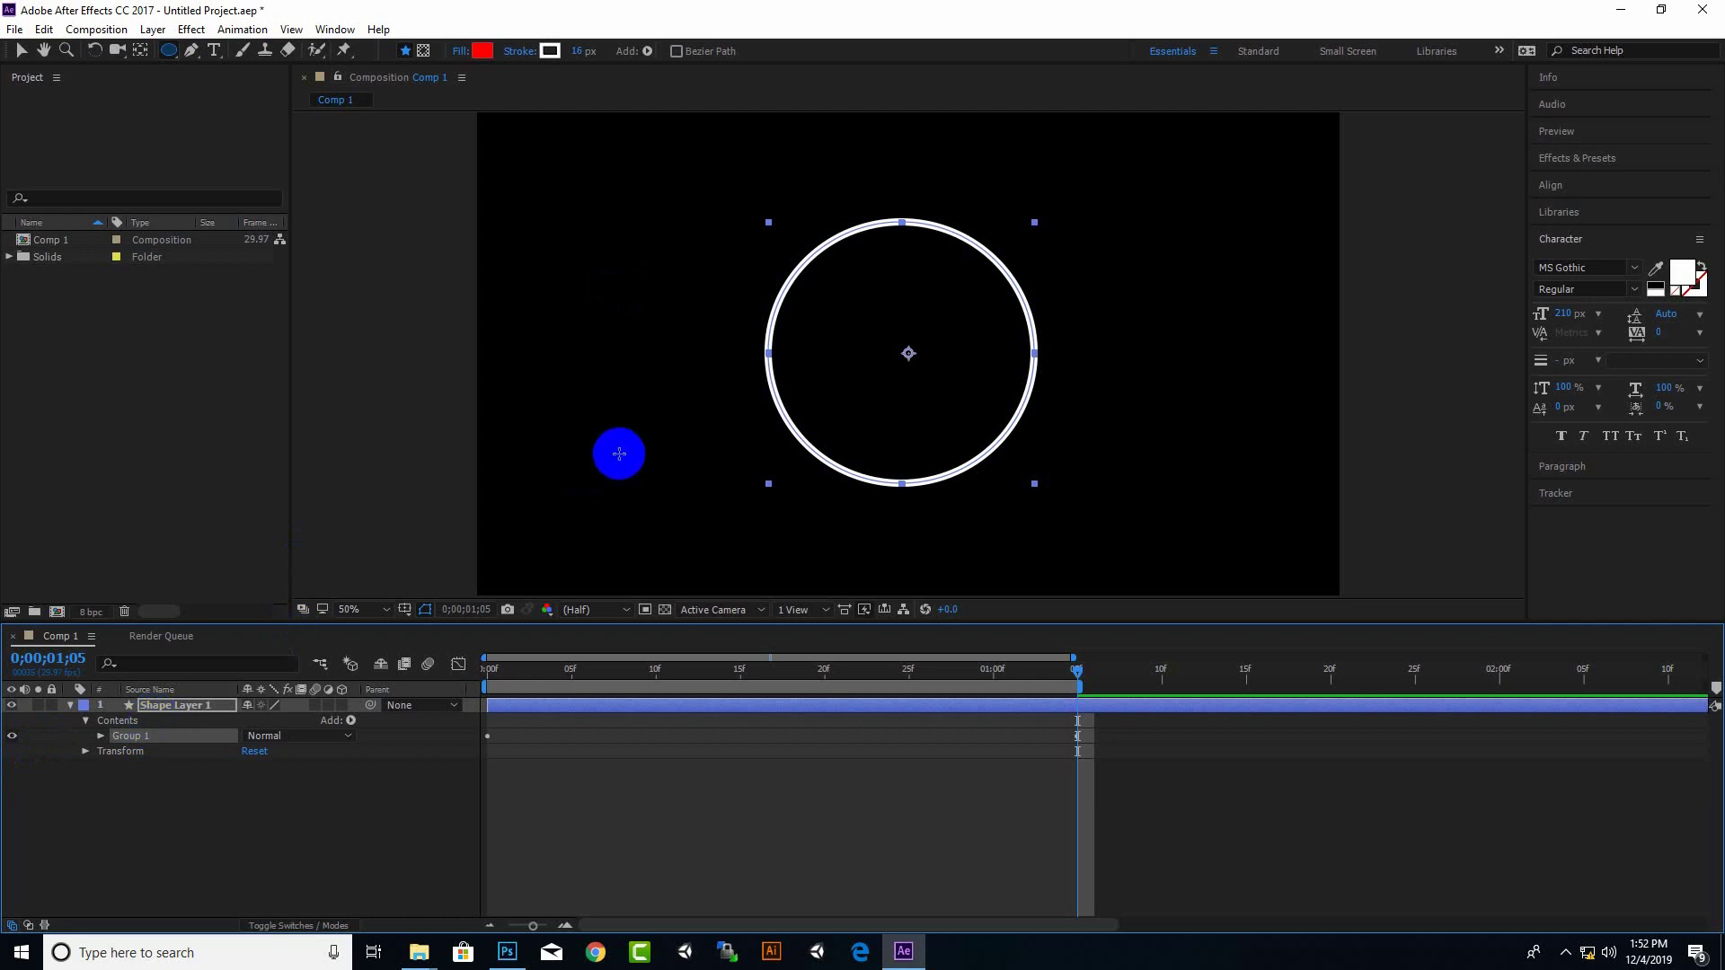
key(ctrl+d)
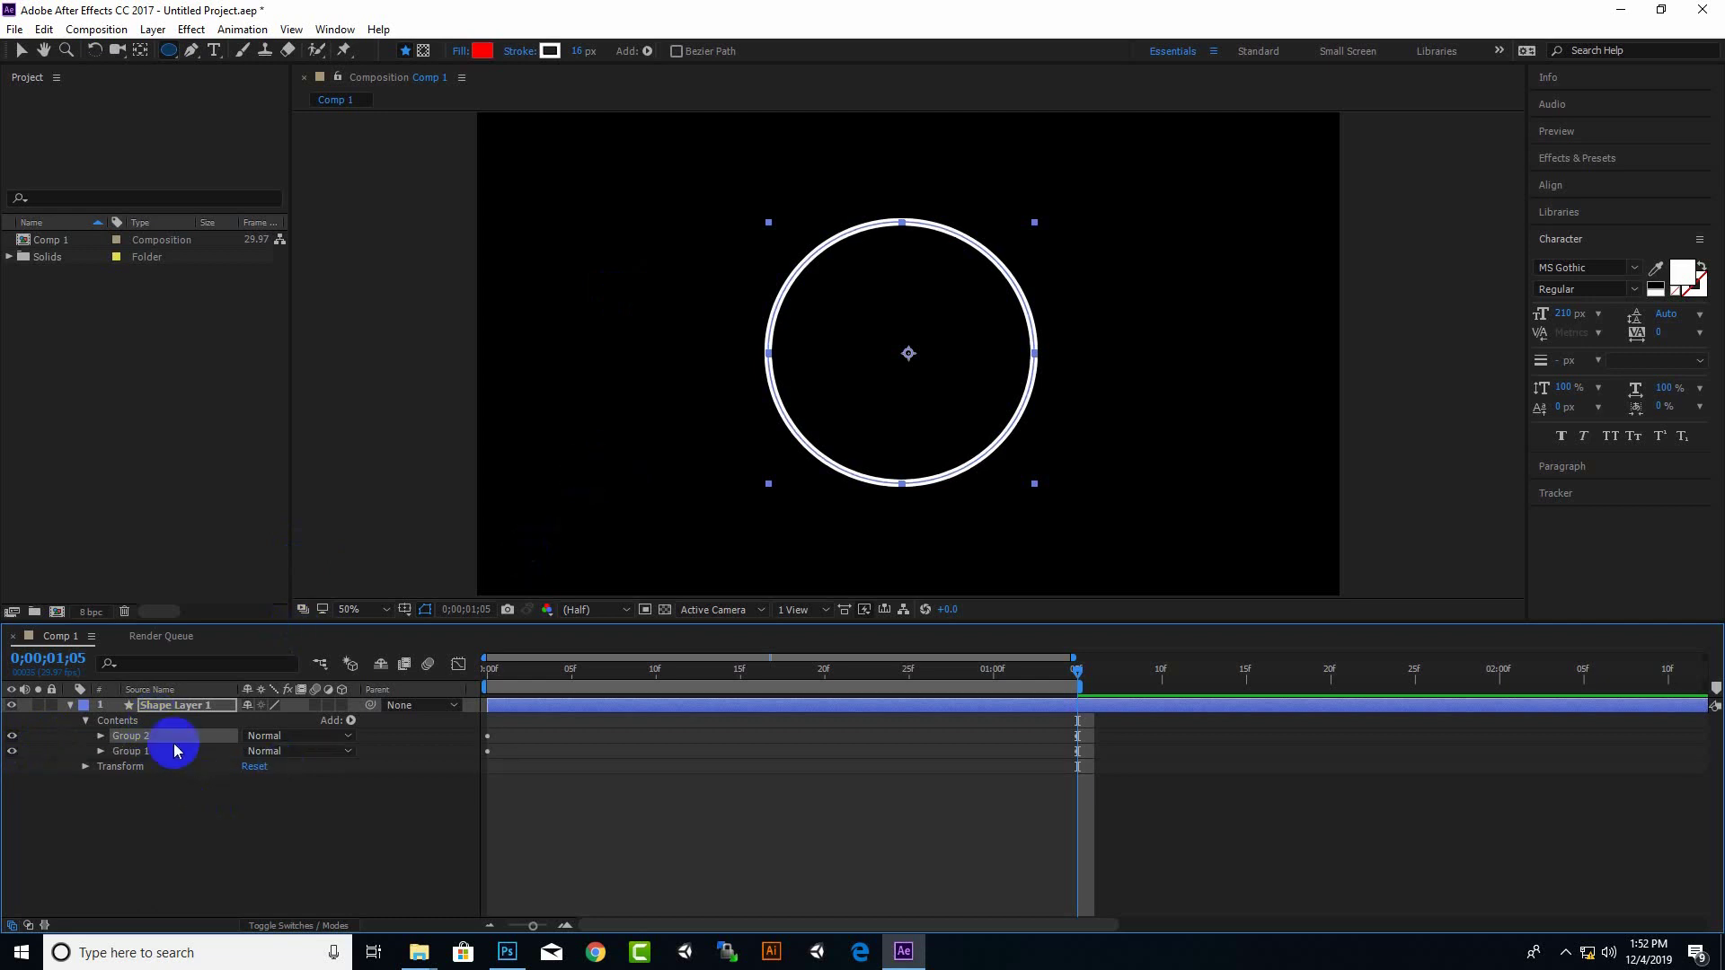
click(101, 737)
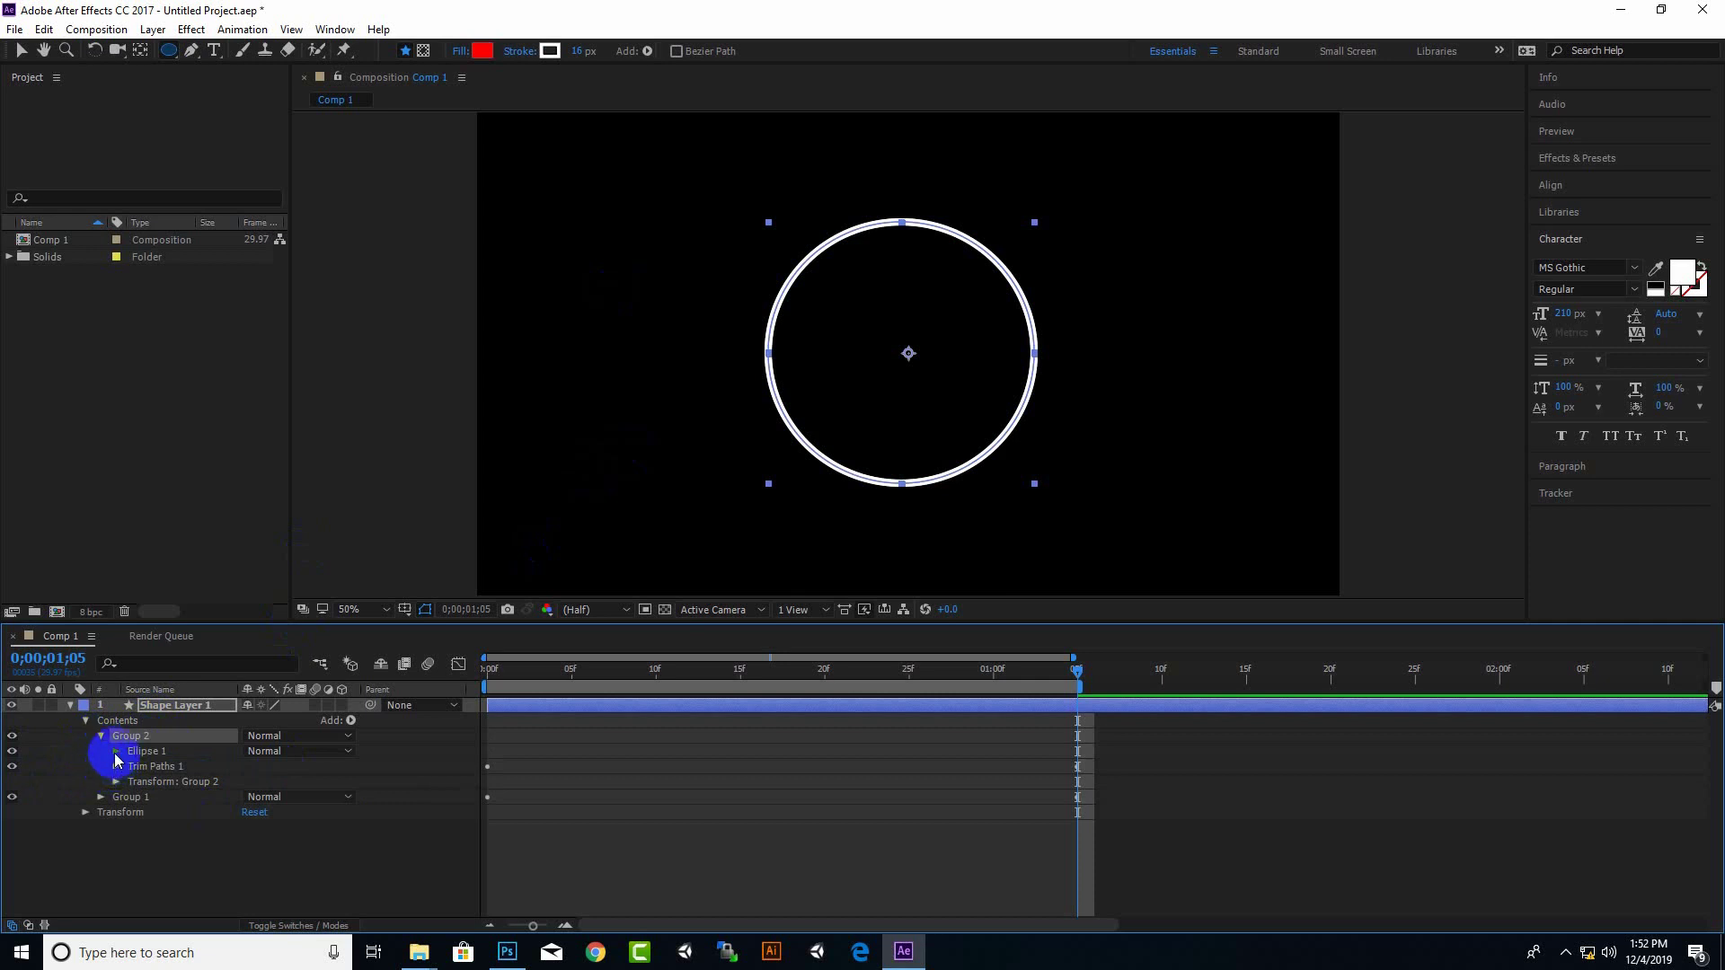
click(116, 752)
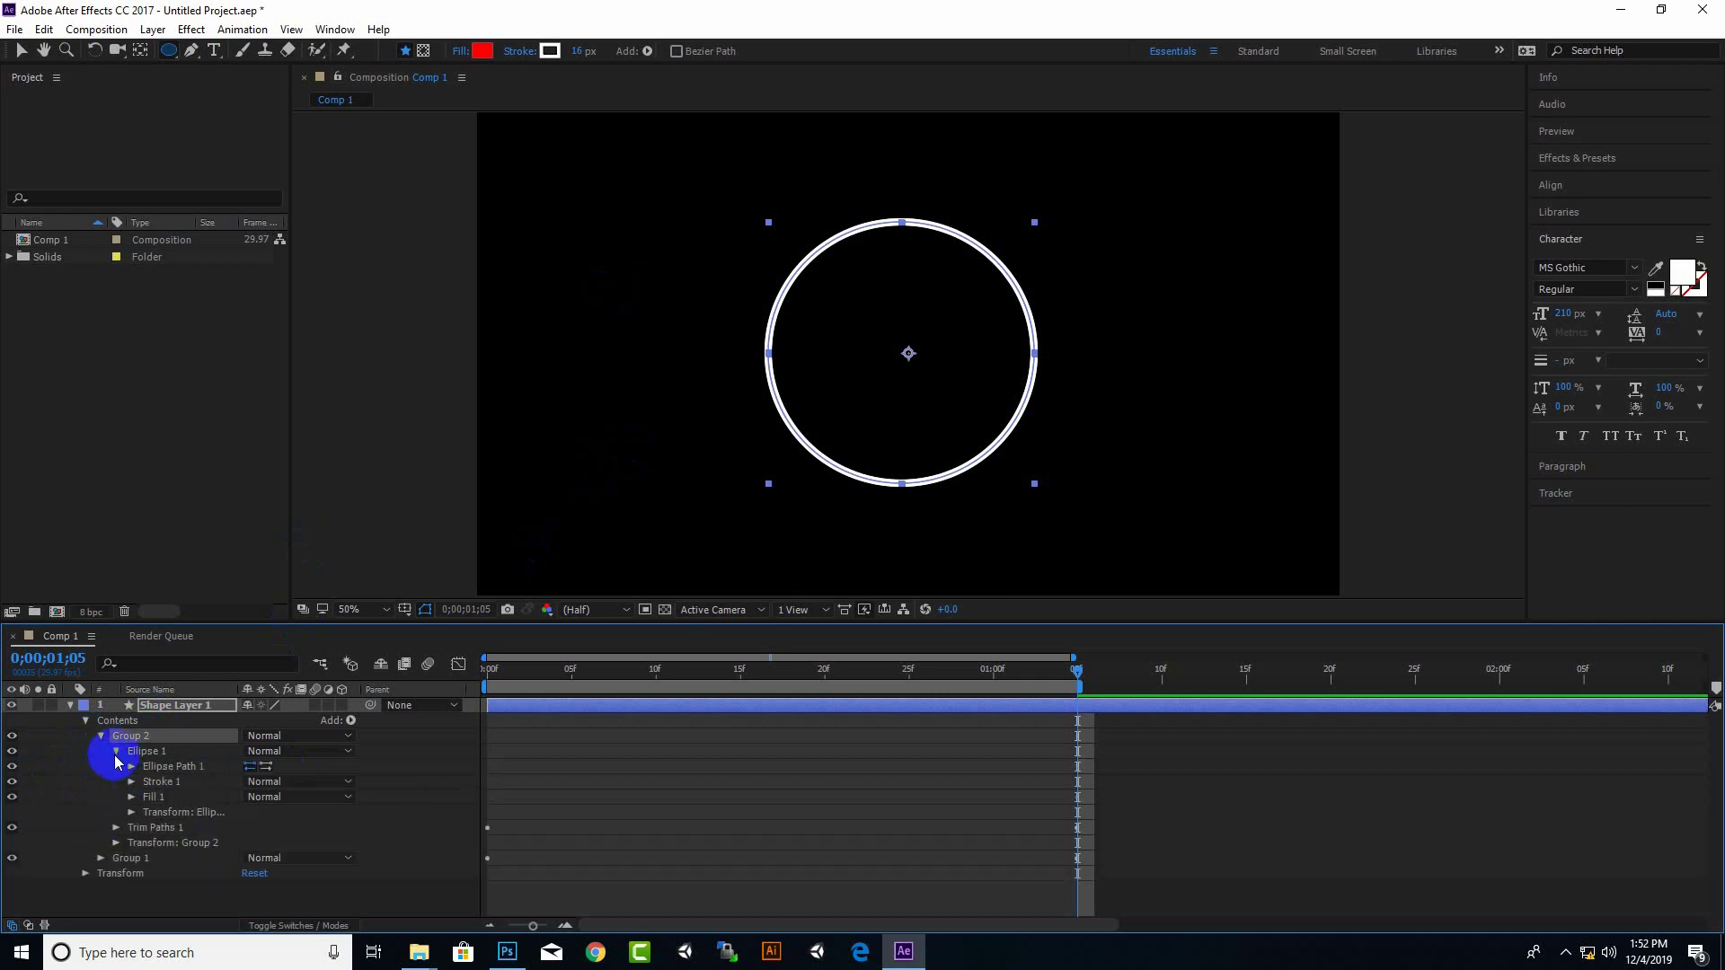
click(131, 813)
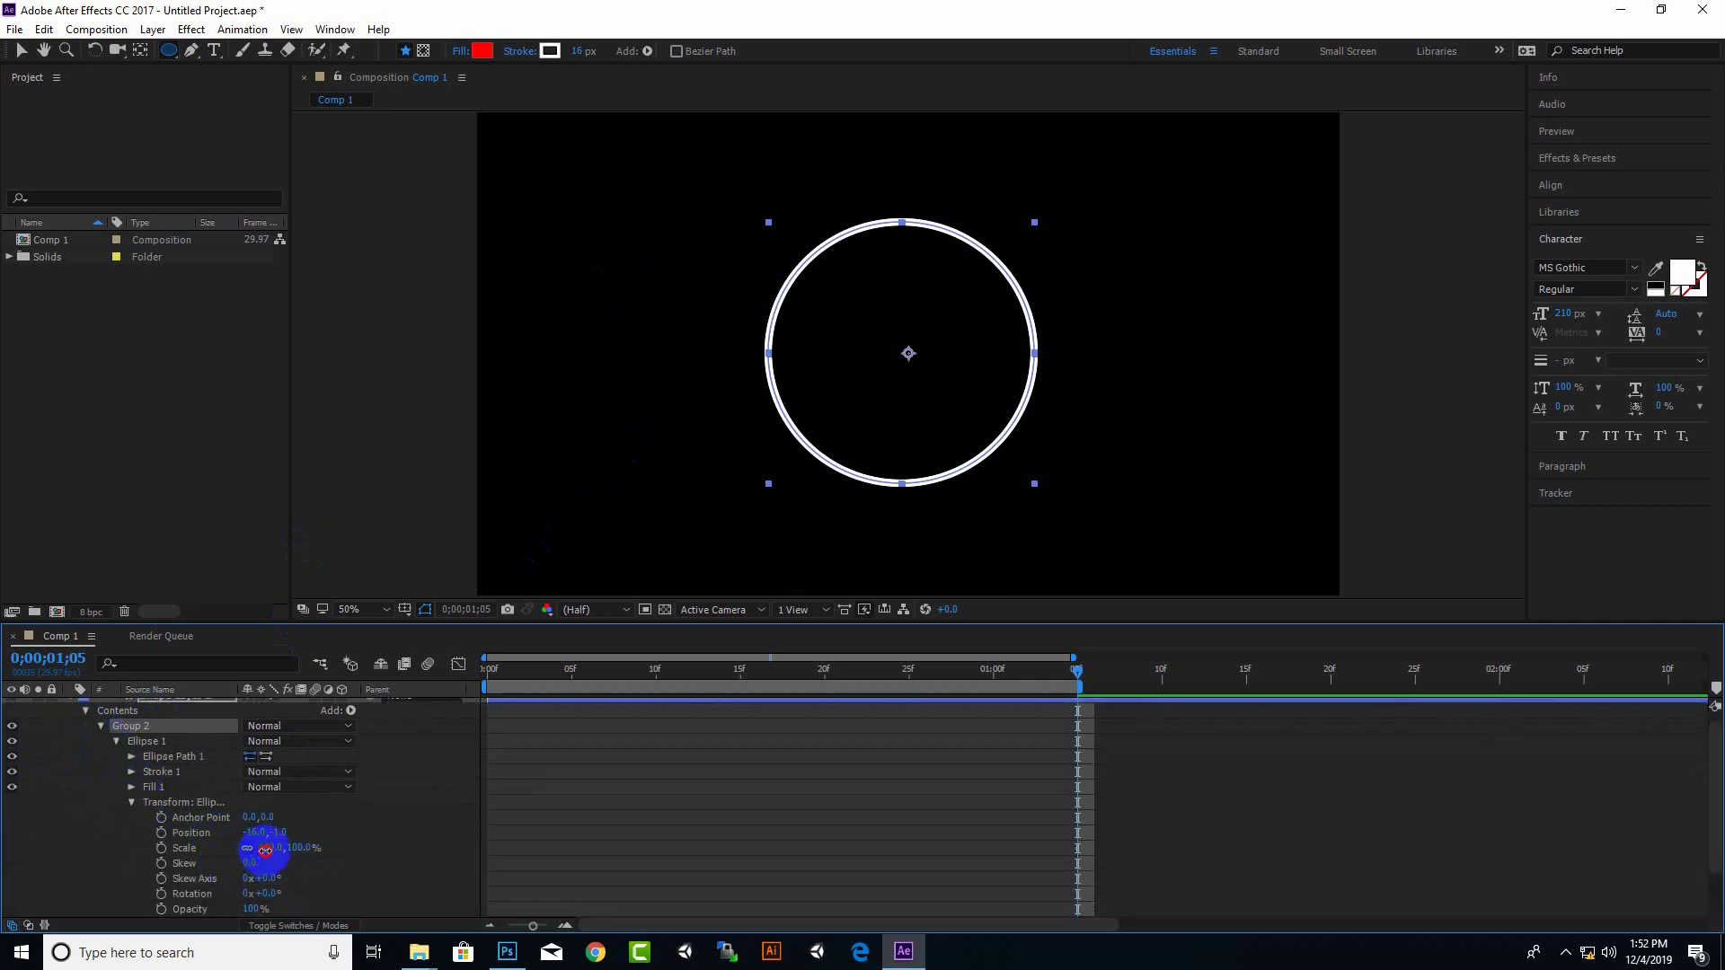
drag(265, 850, 254, 861)
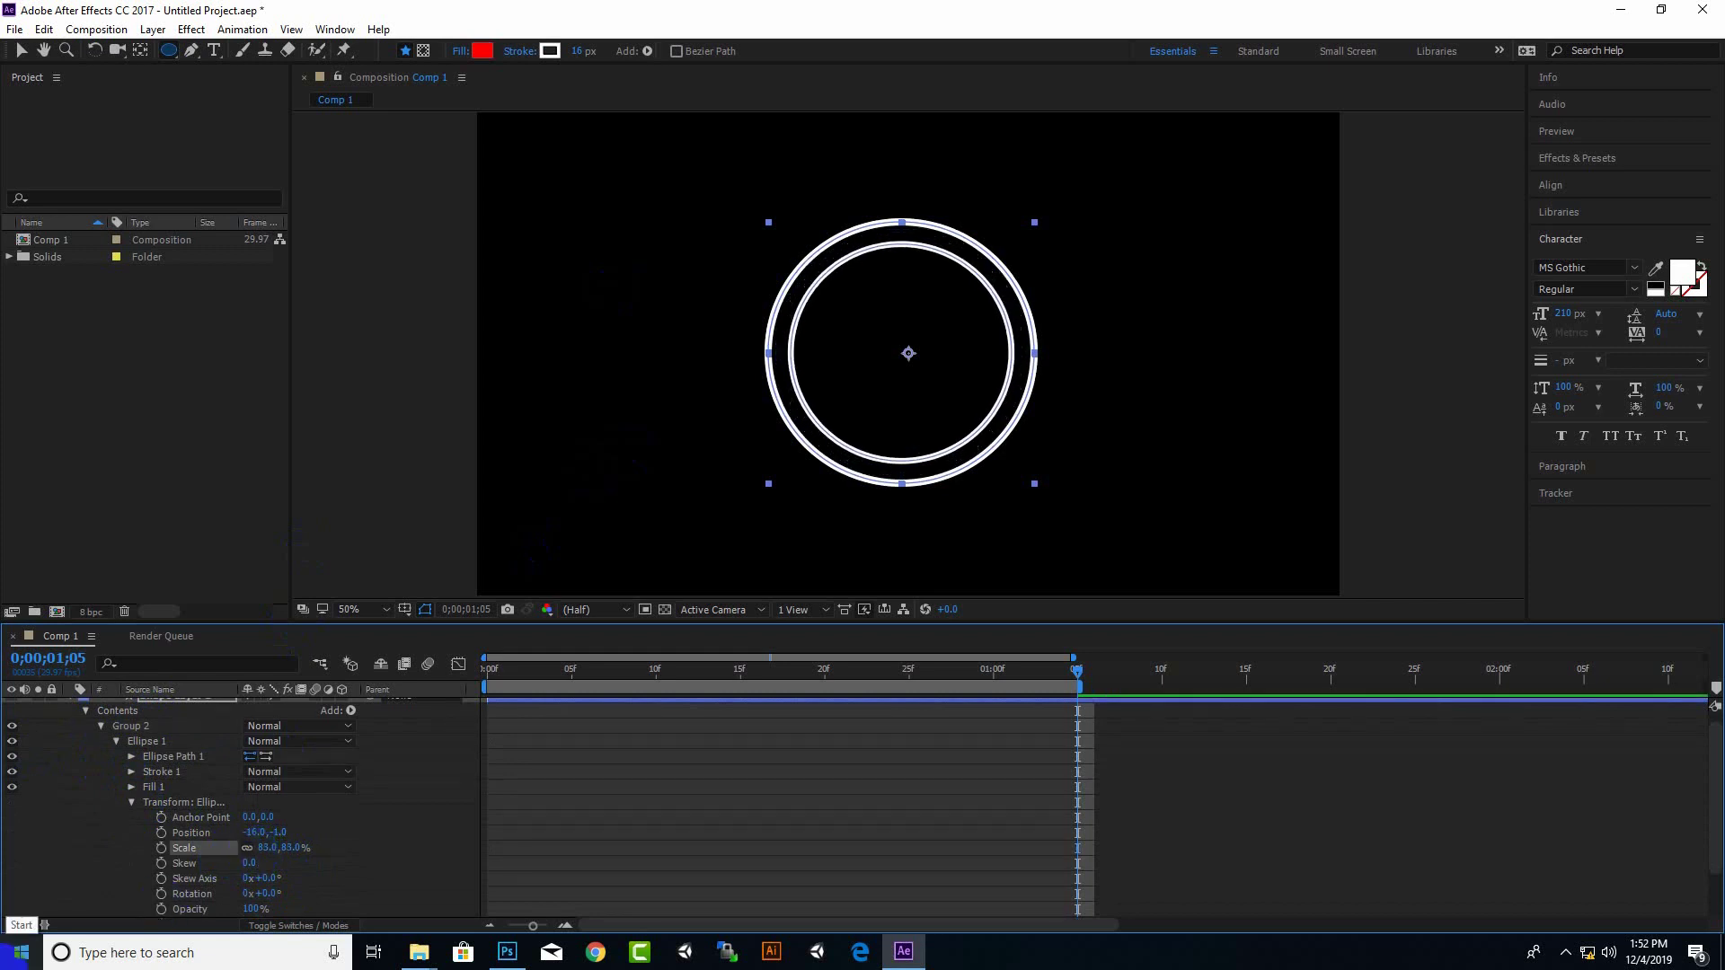
Duplicate Group 2 and set the copy's group transform scale to 79% to make a third, inner ring
click(129, 726)
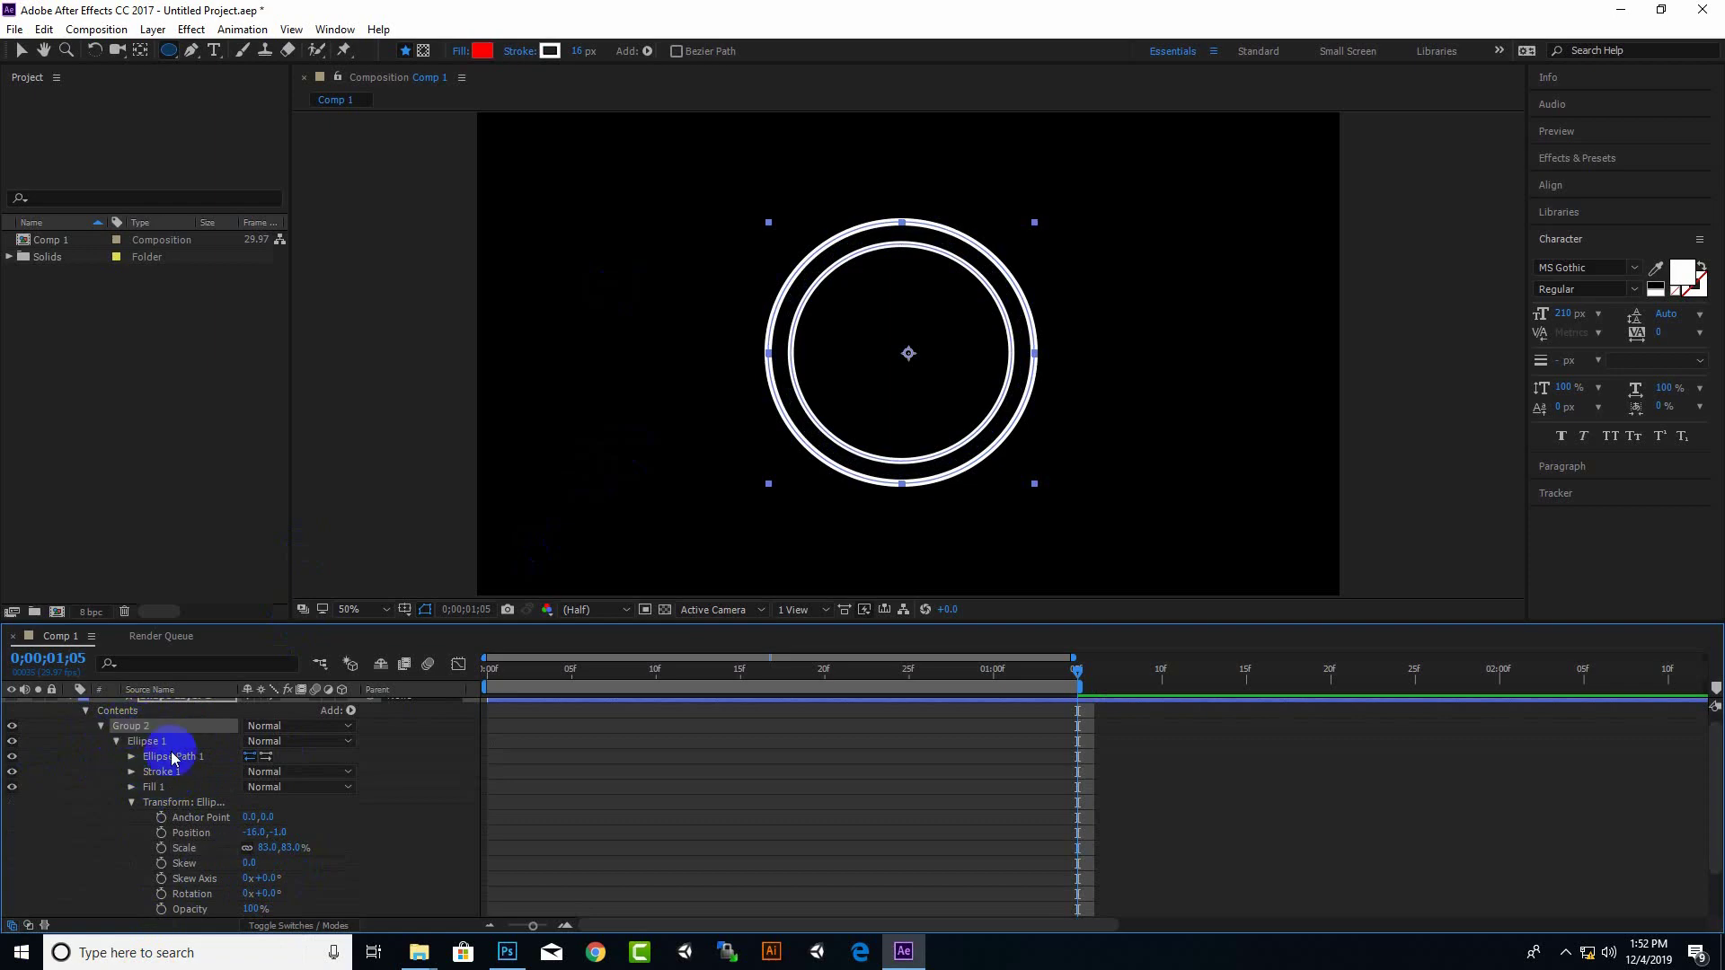
click(103, 726)
key(ctrl+d)
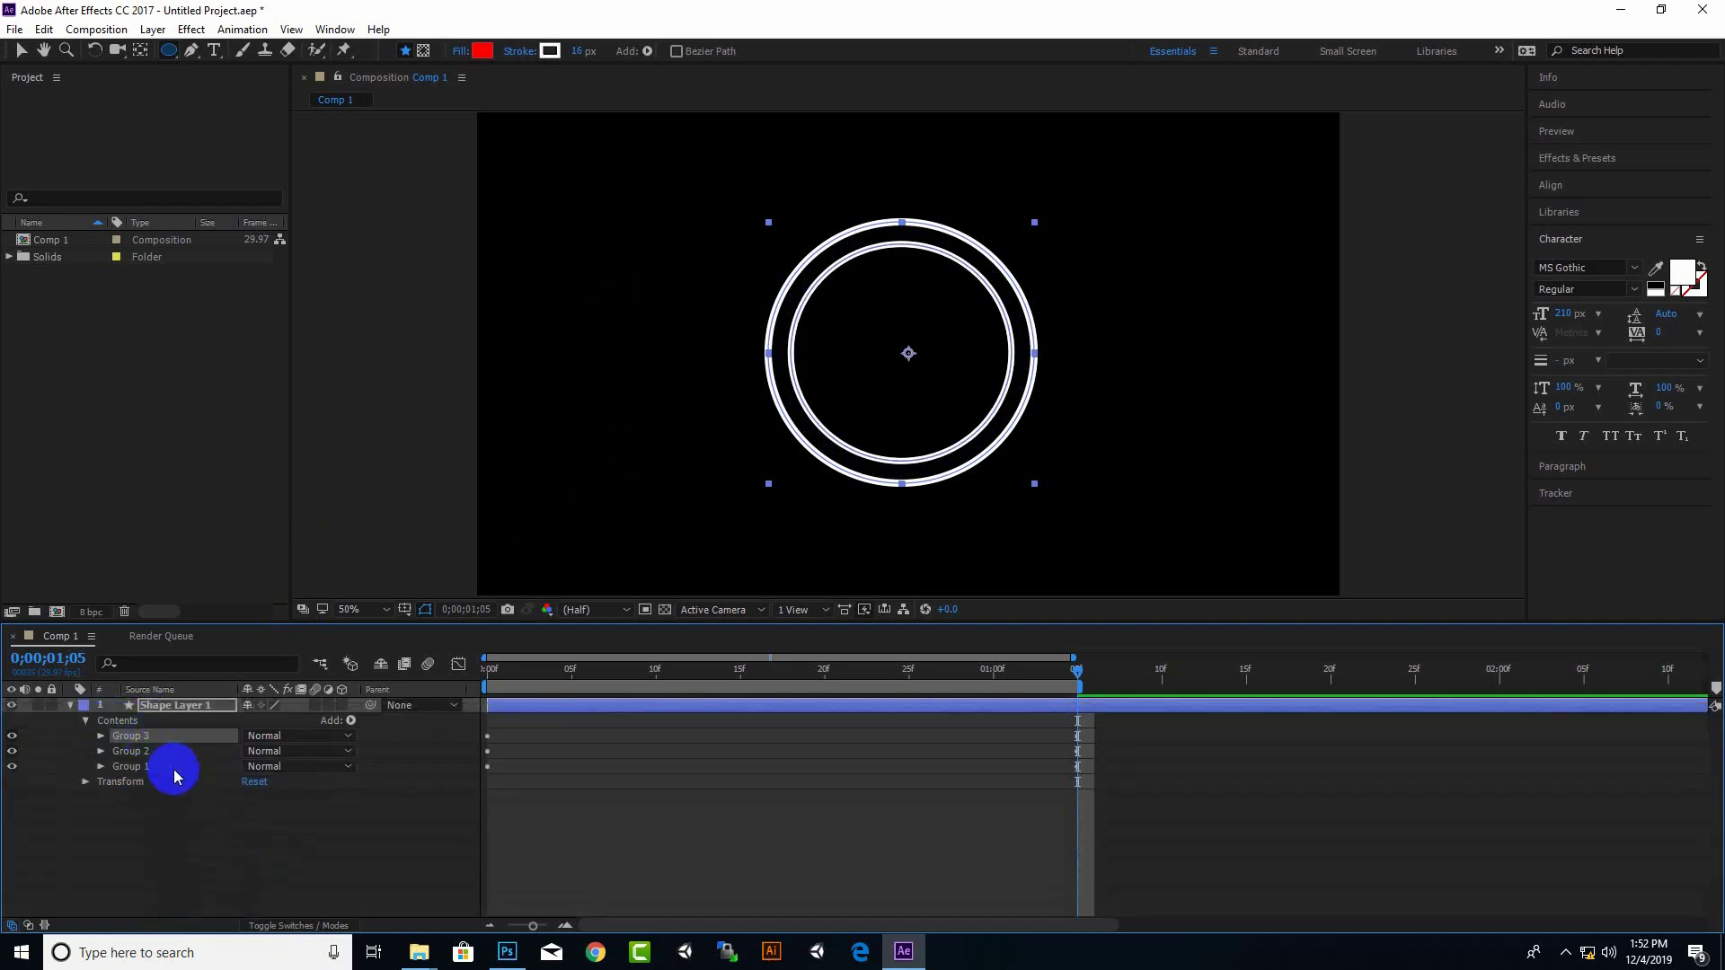
click(101, 736)
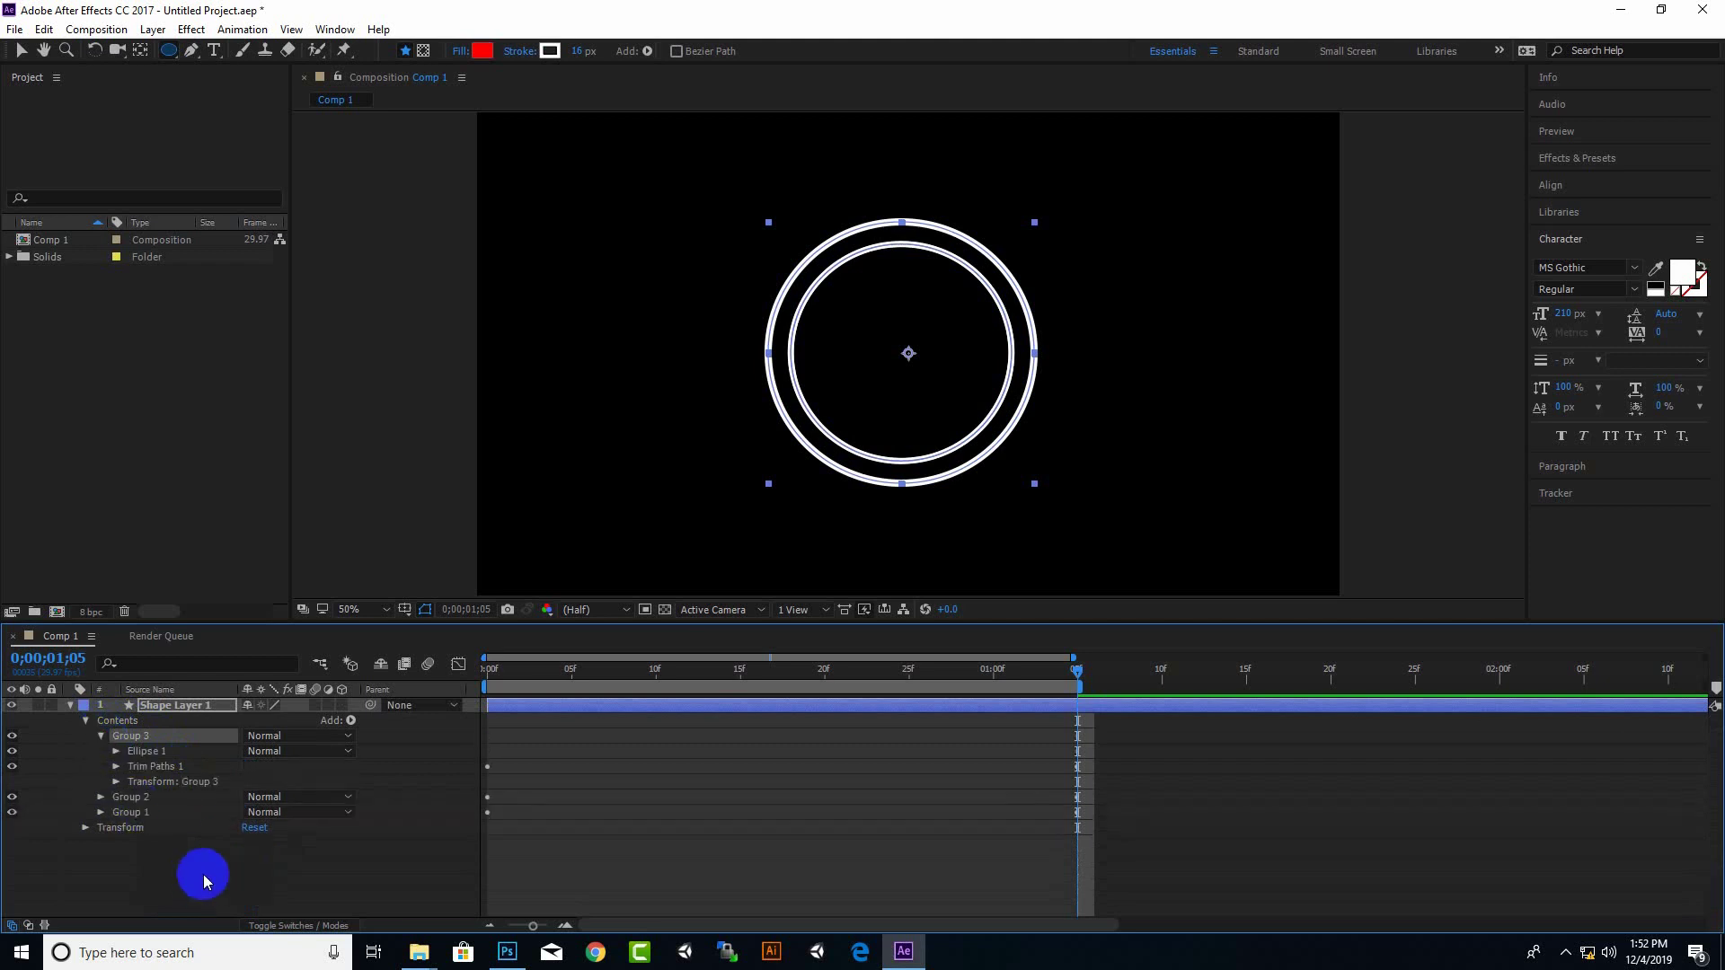
click(116, 782)
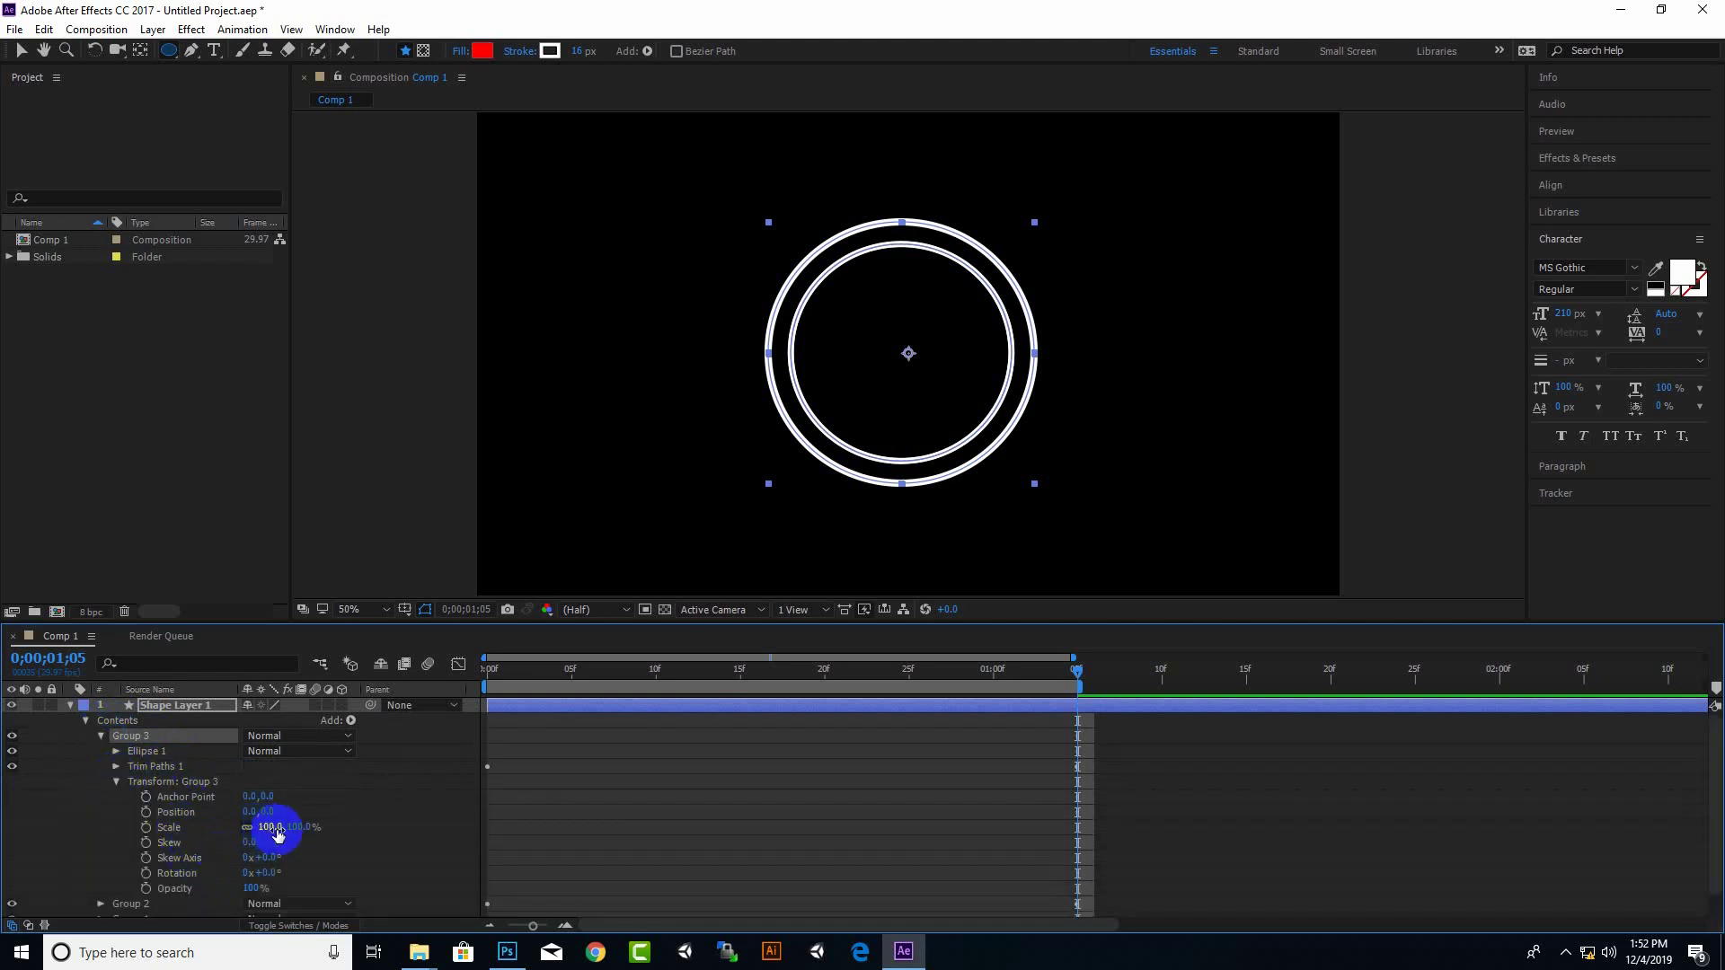
drag(275, 828, 252, 843)
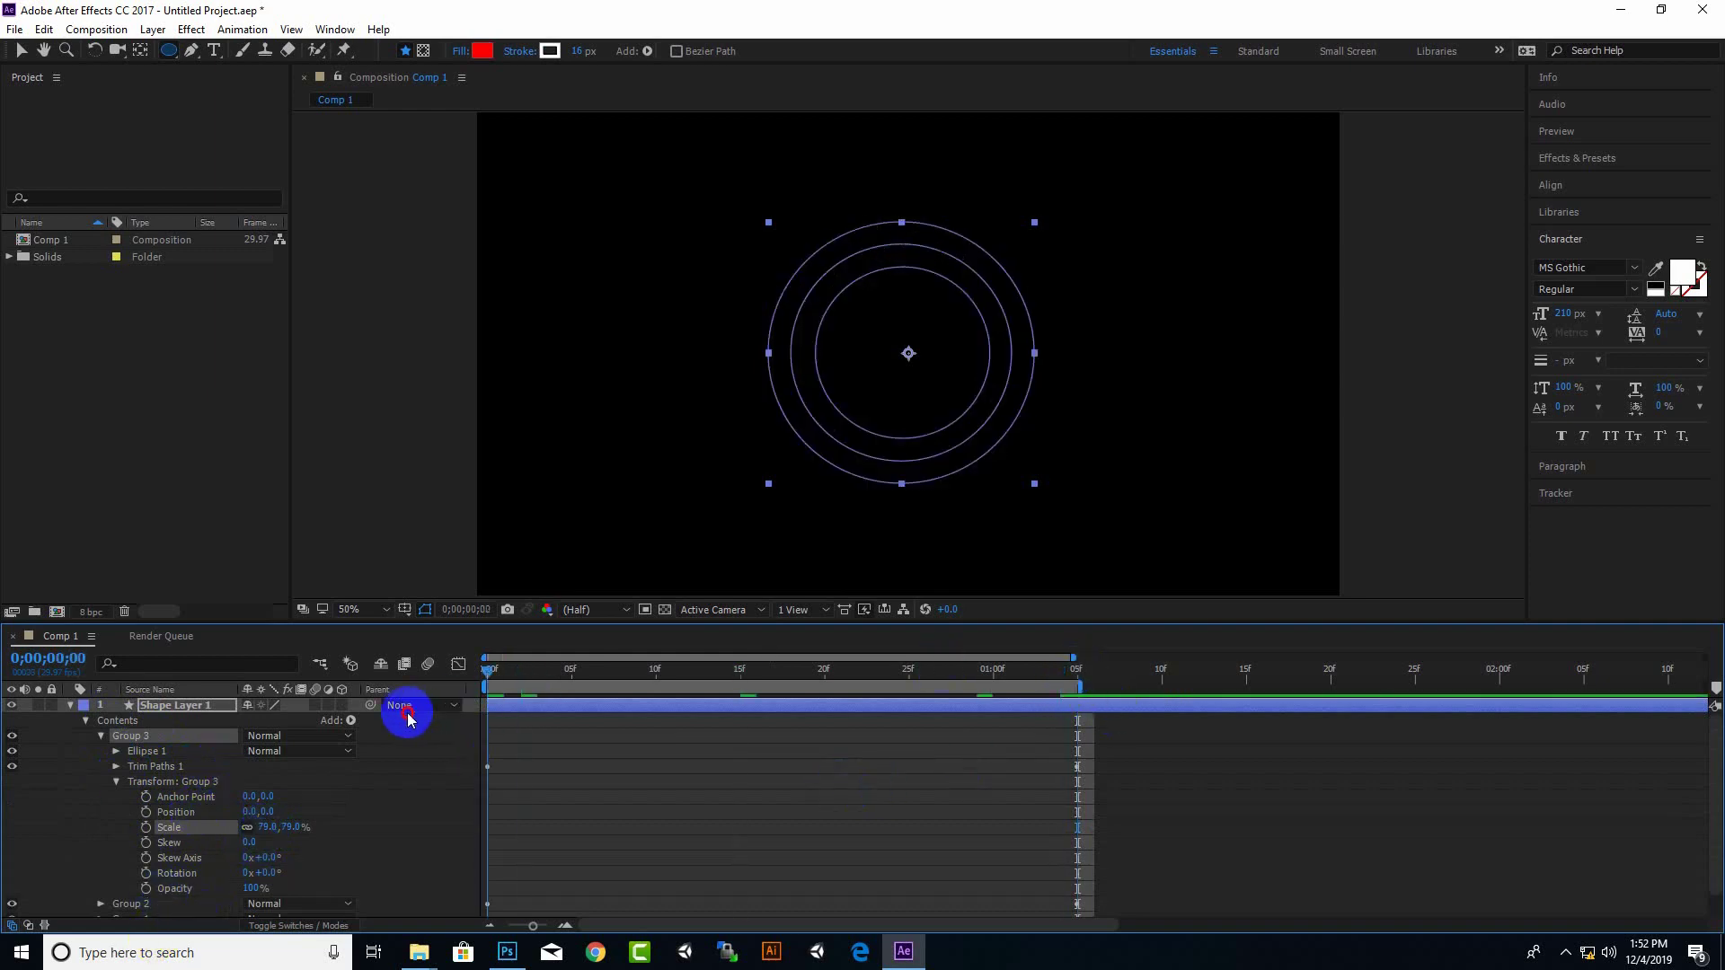
Play back the three-ring trim animation, stop it partway and return to the first frame
key(space)
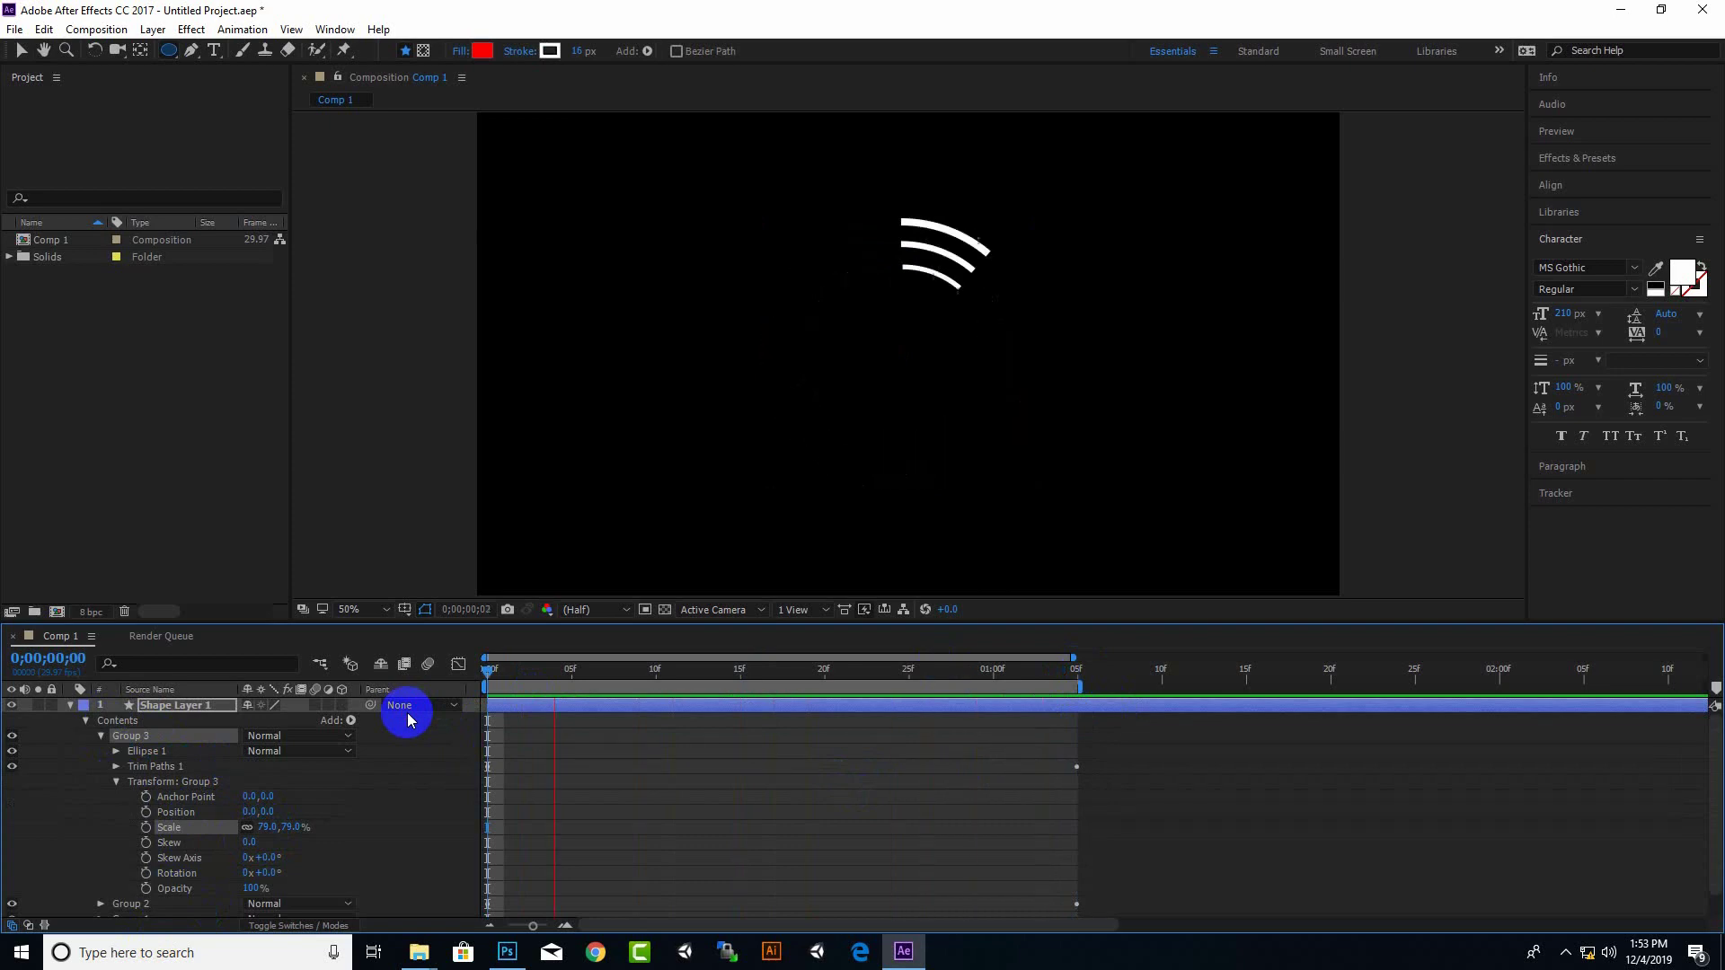
key(space)
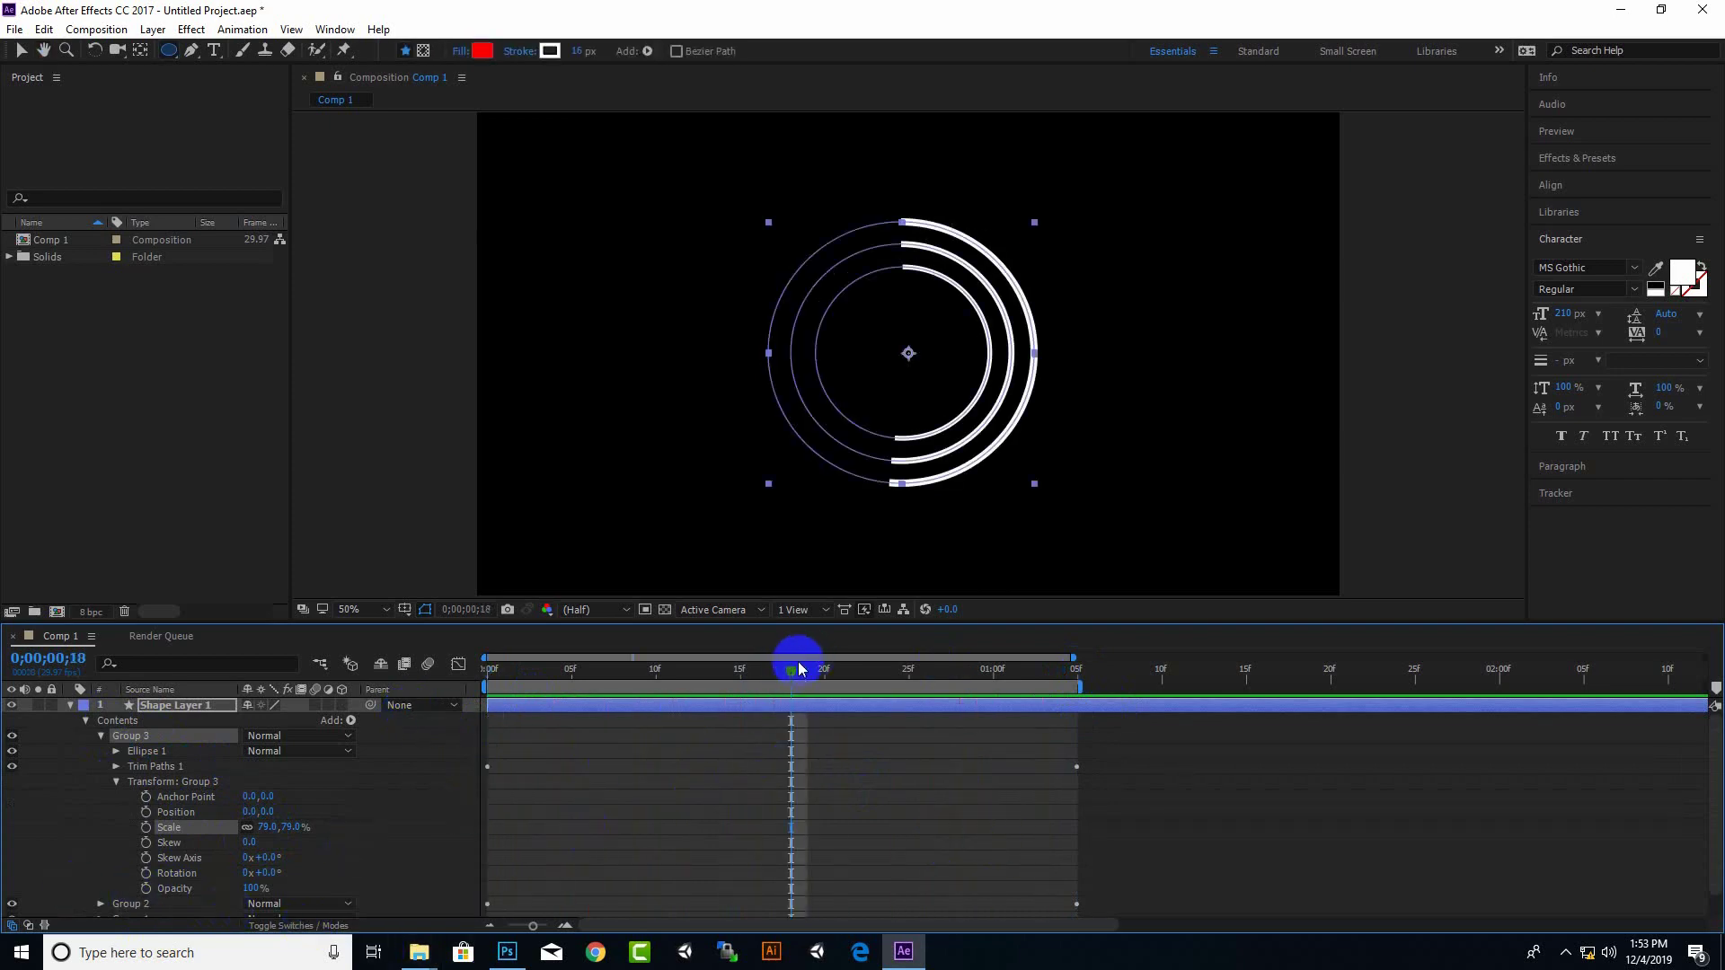
key(Home)
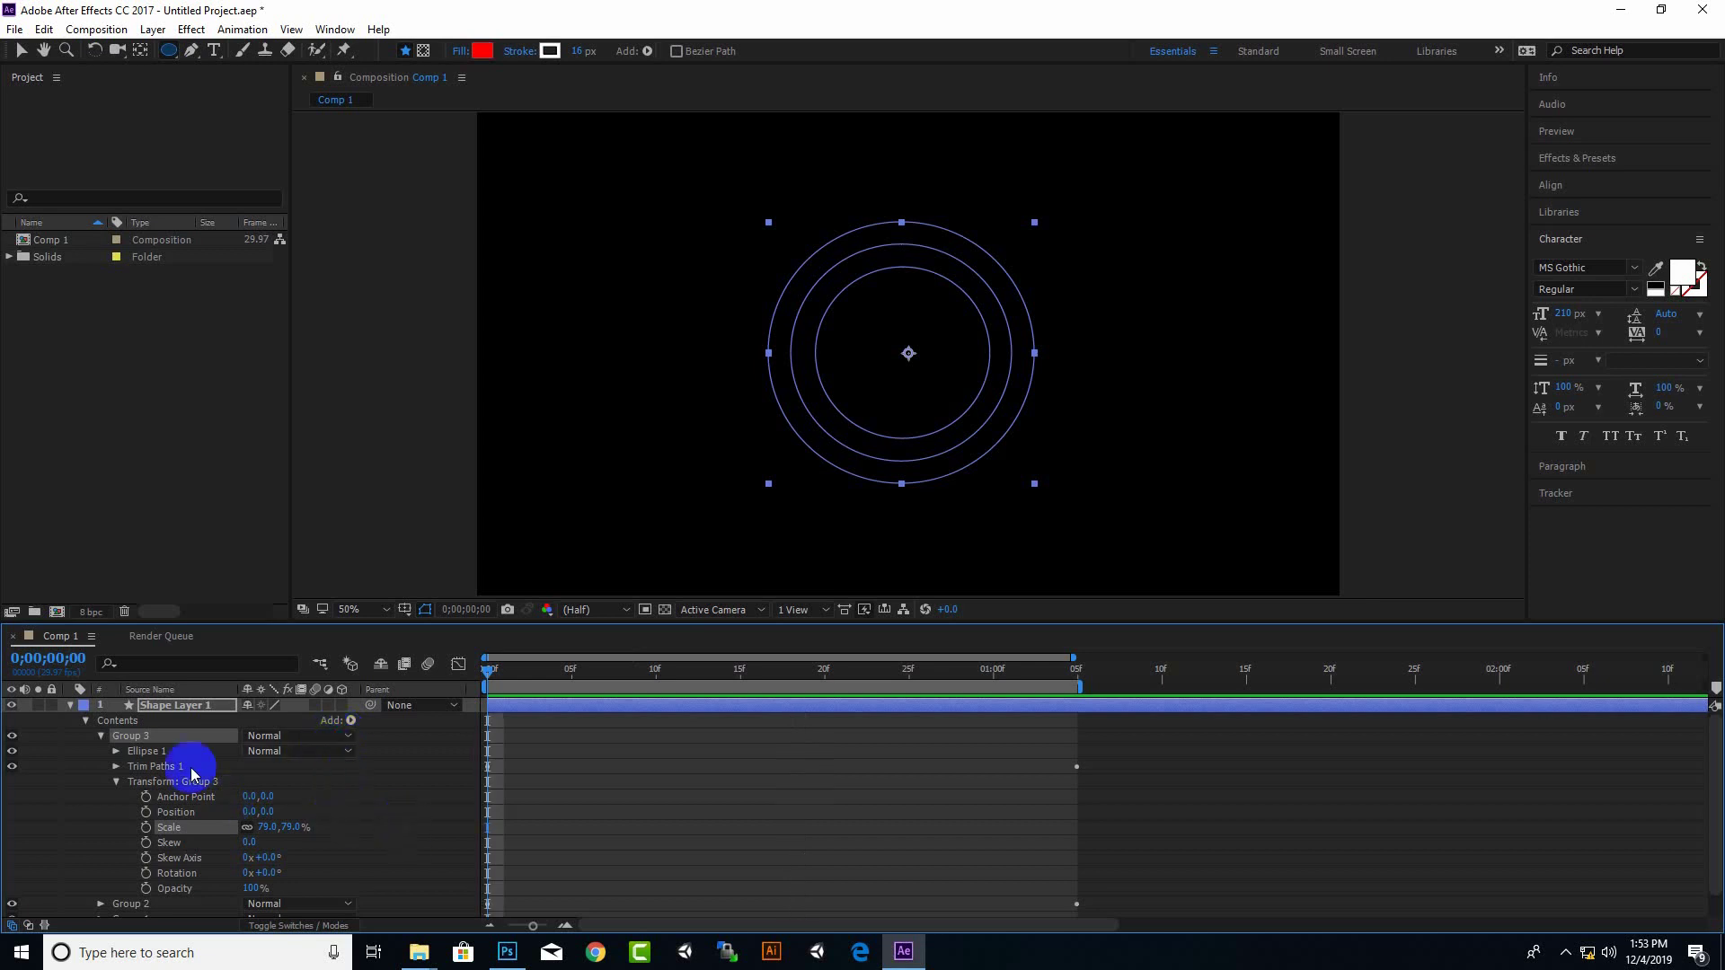
Reverse Group 2's Trim Paths animation by setting End to 100% on the first frame and 0% at 0;00;01;05
click(101, 736)
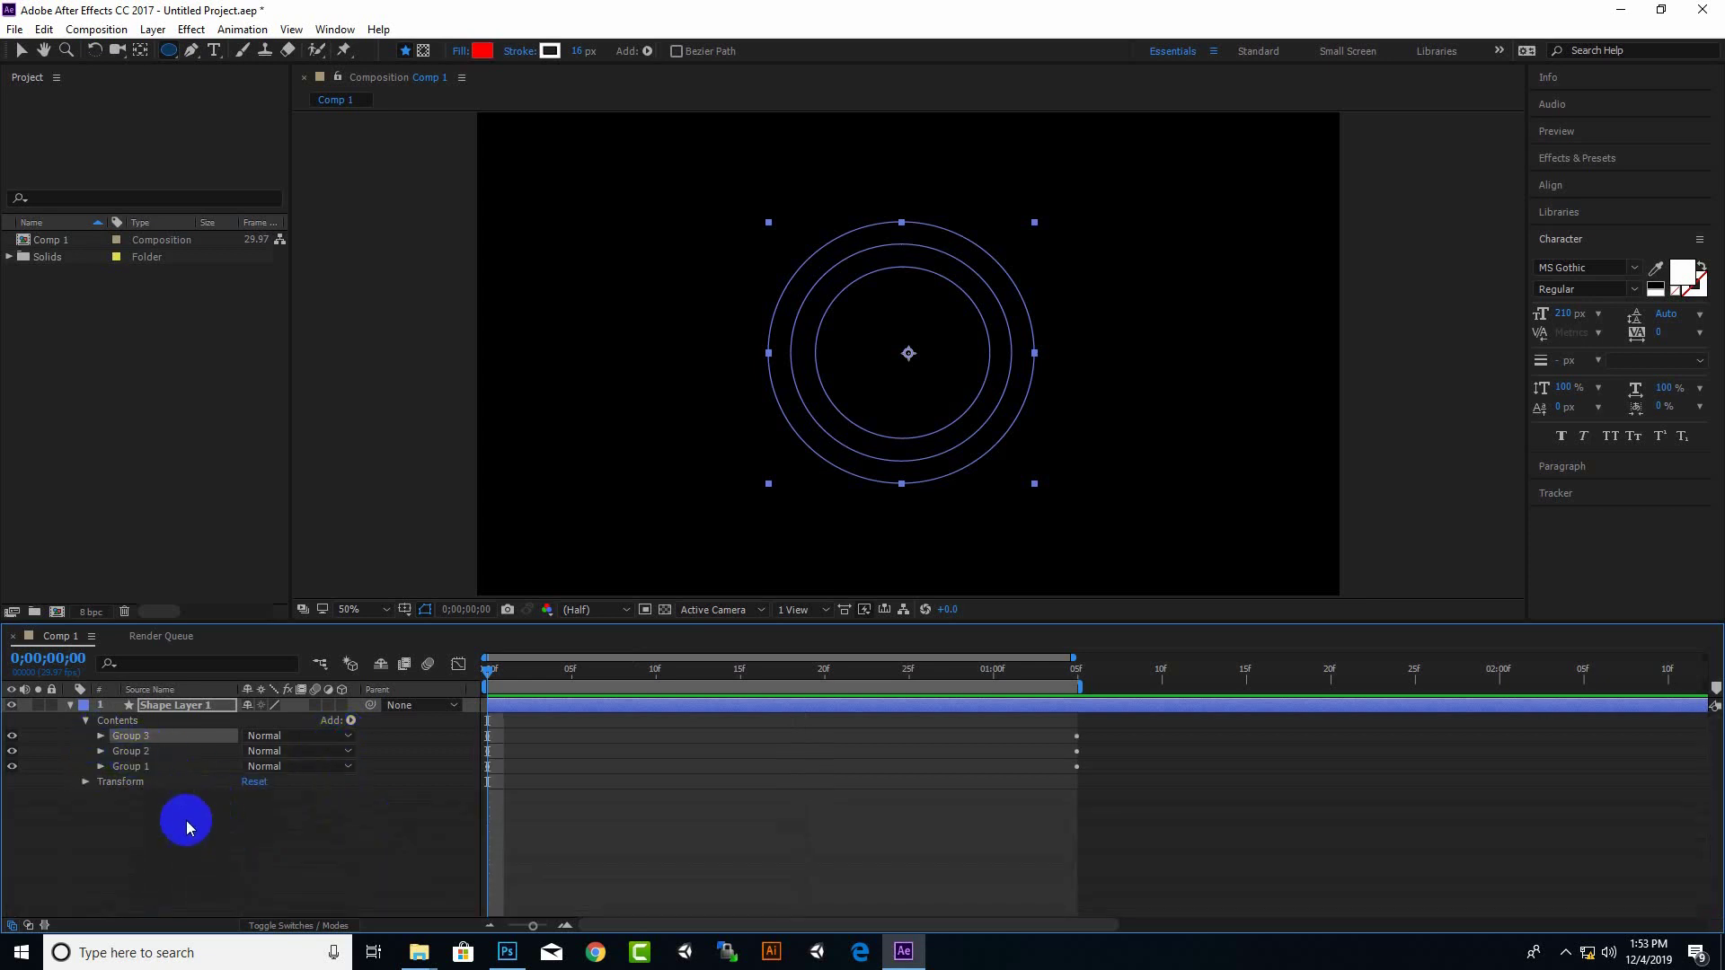
click(100, 751)
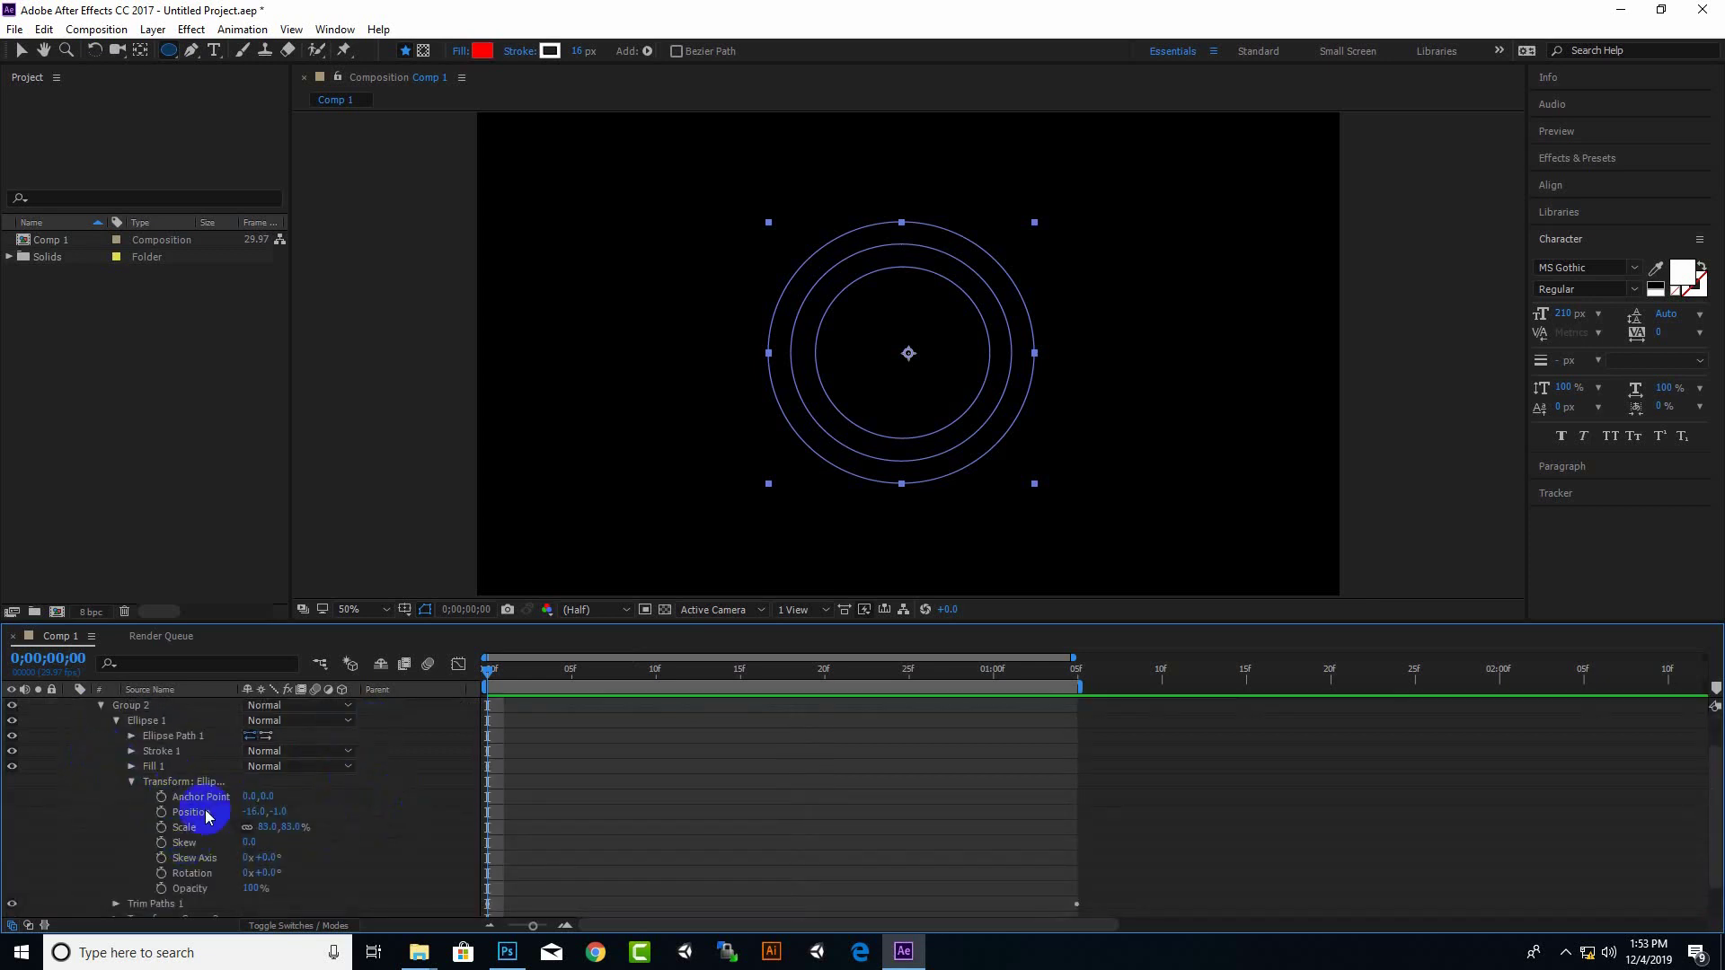
scroll(294, 823, down, 1)
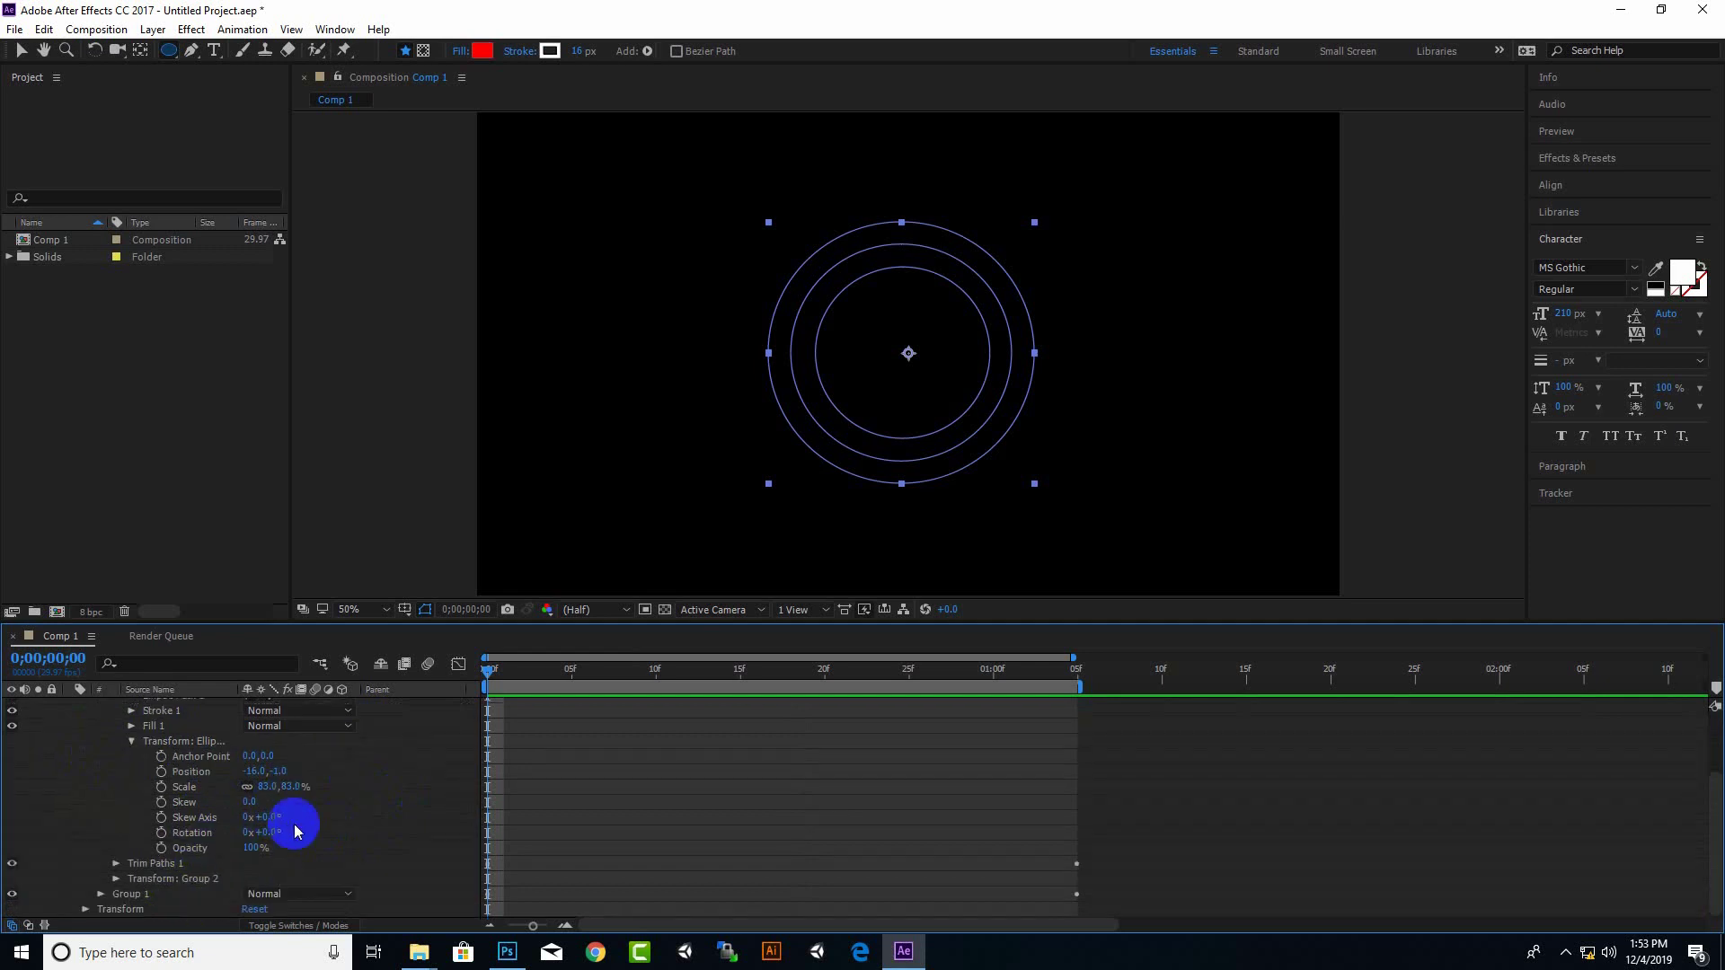
click(117, 864)
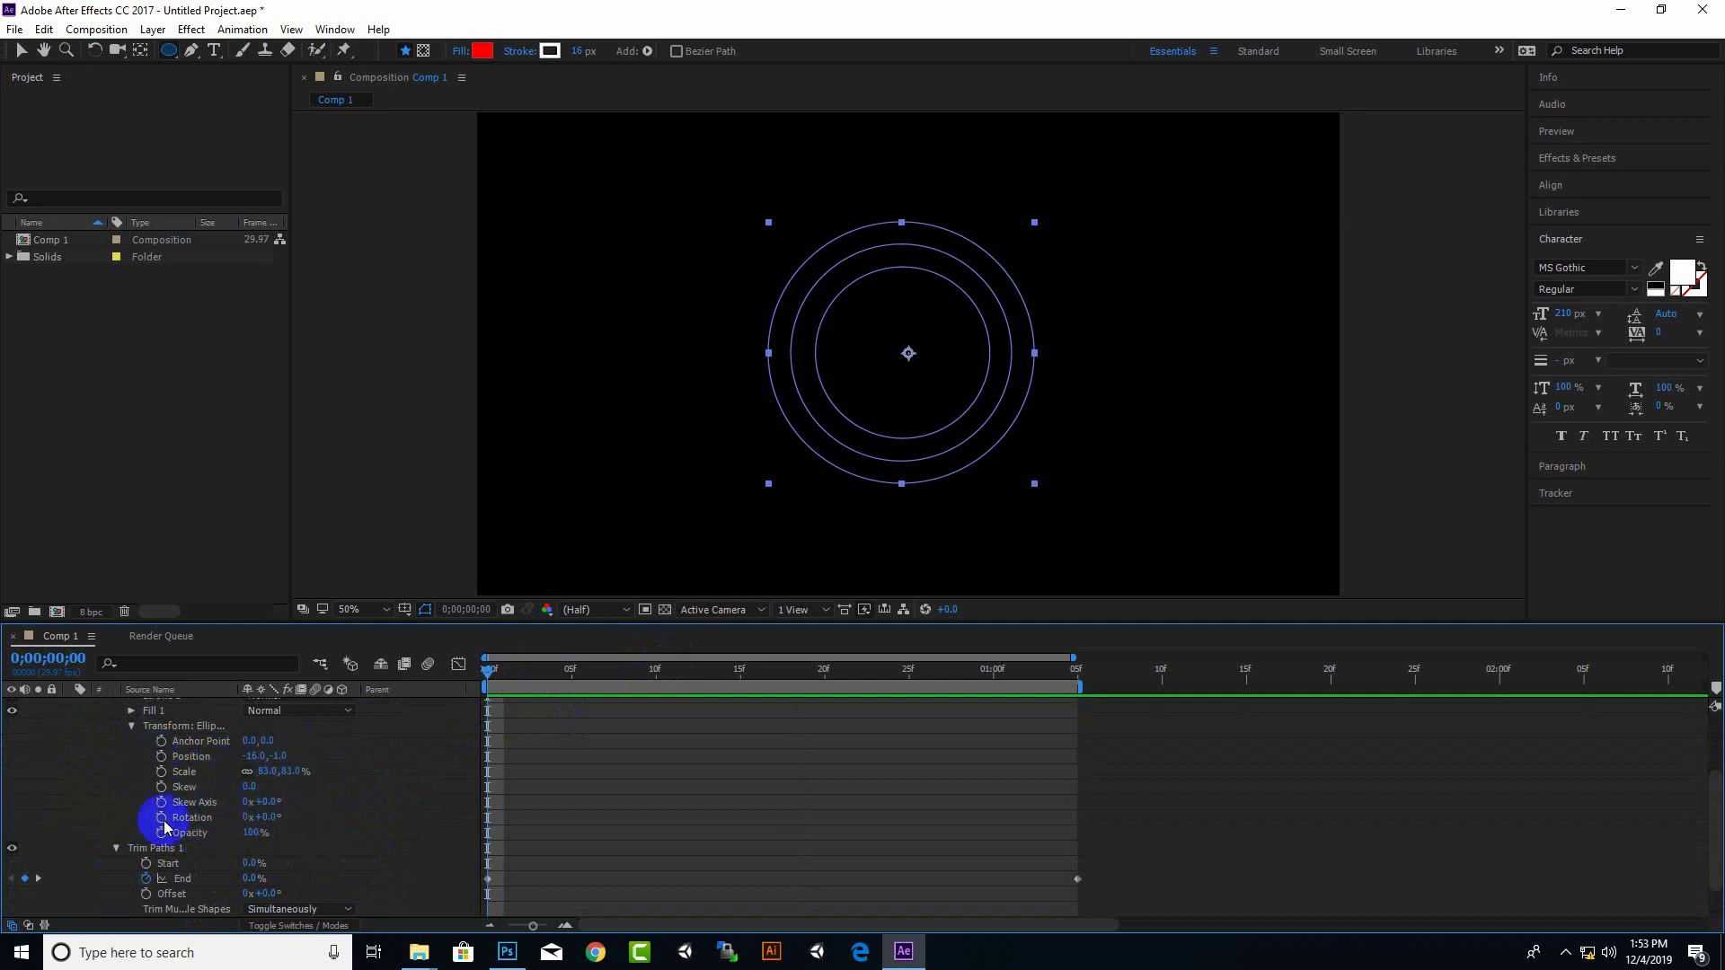
scroll(222, 870, down, 1)
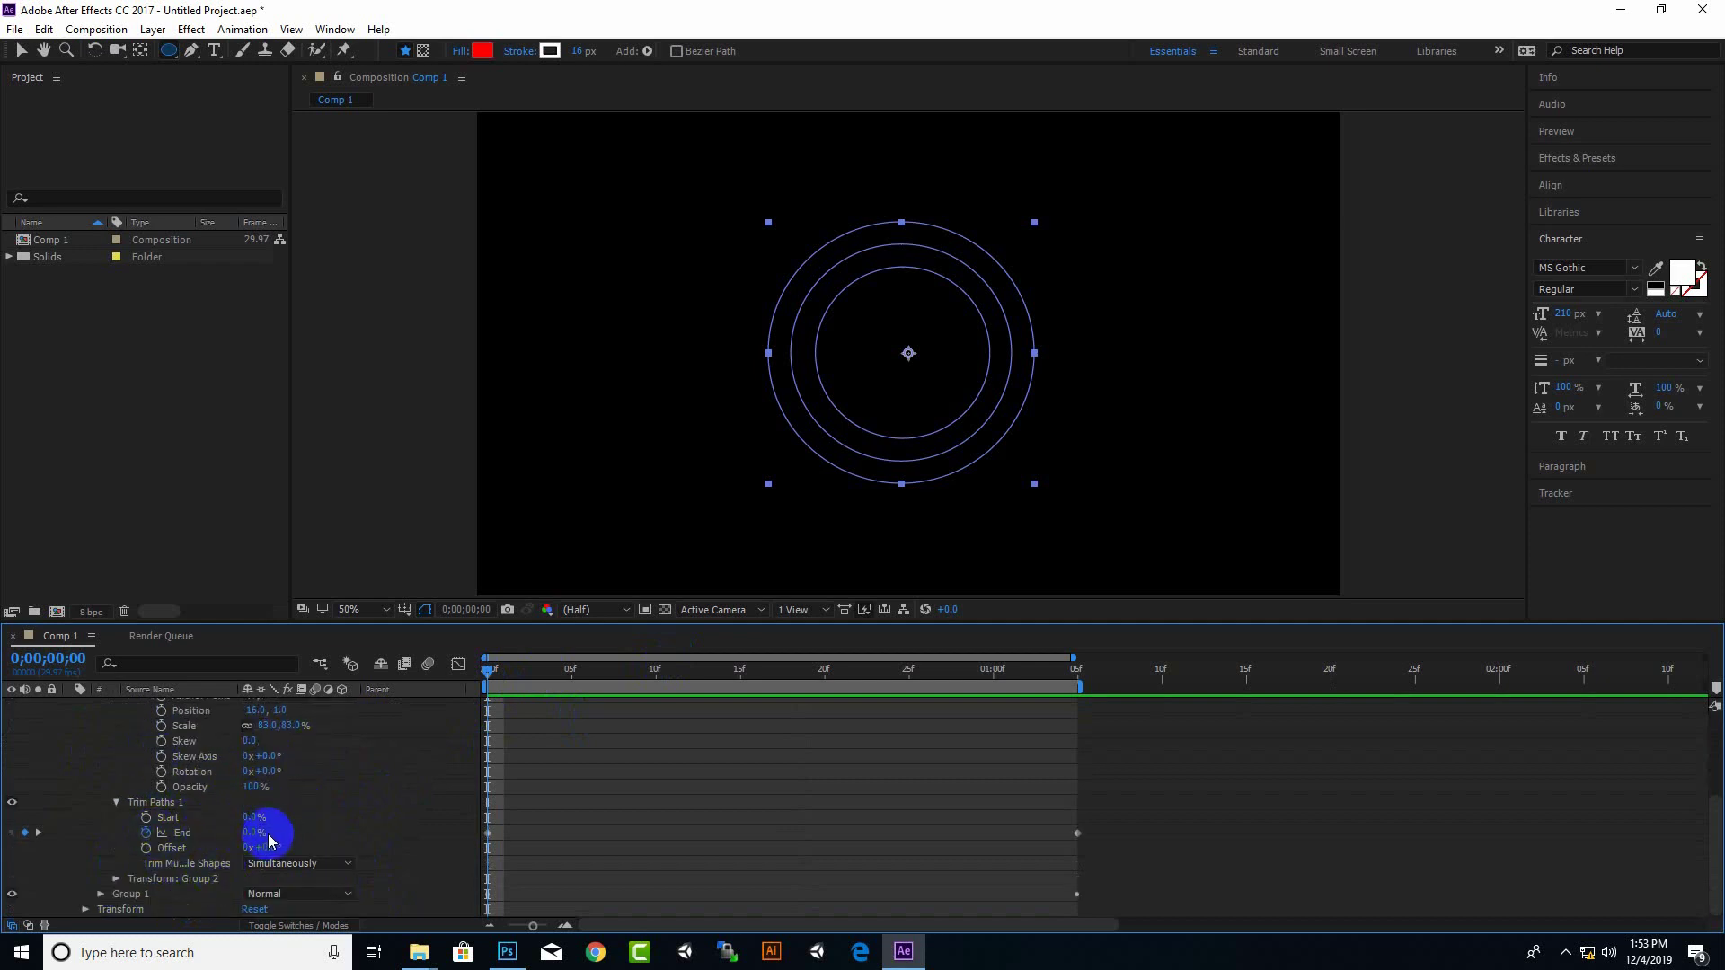
drag(250, 833, 539, 827)
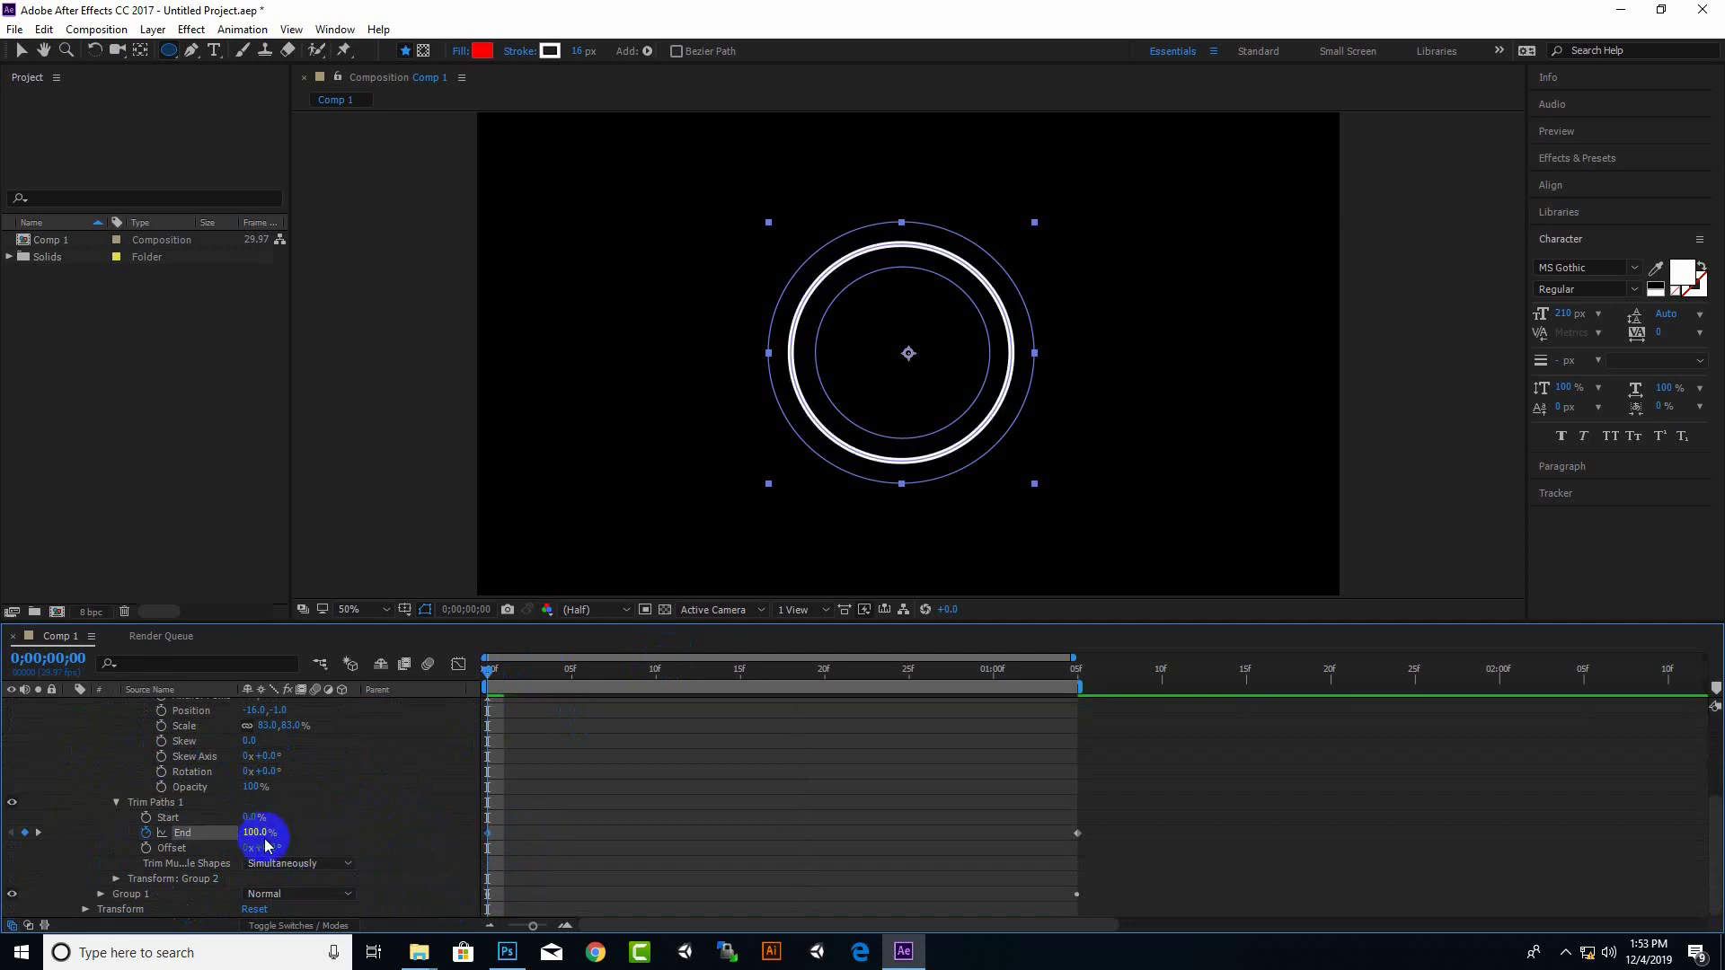
mouse_move(490, 674)
mouse_down()
mouse_move(1040, 686)
mouse_move(1085, 709)
mouse_up()
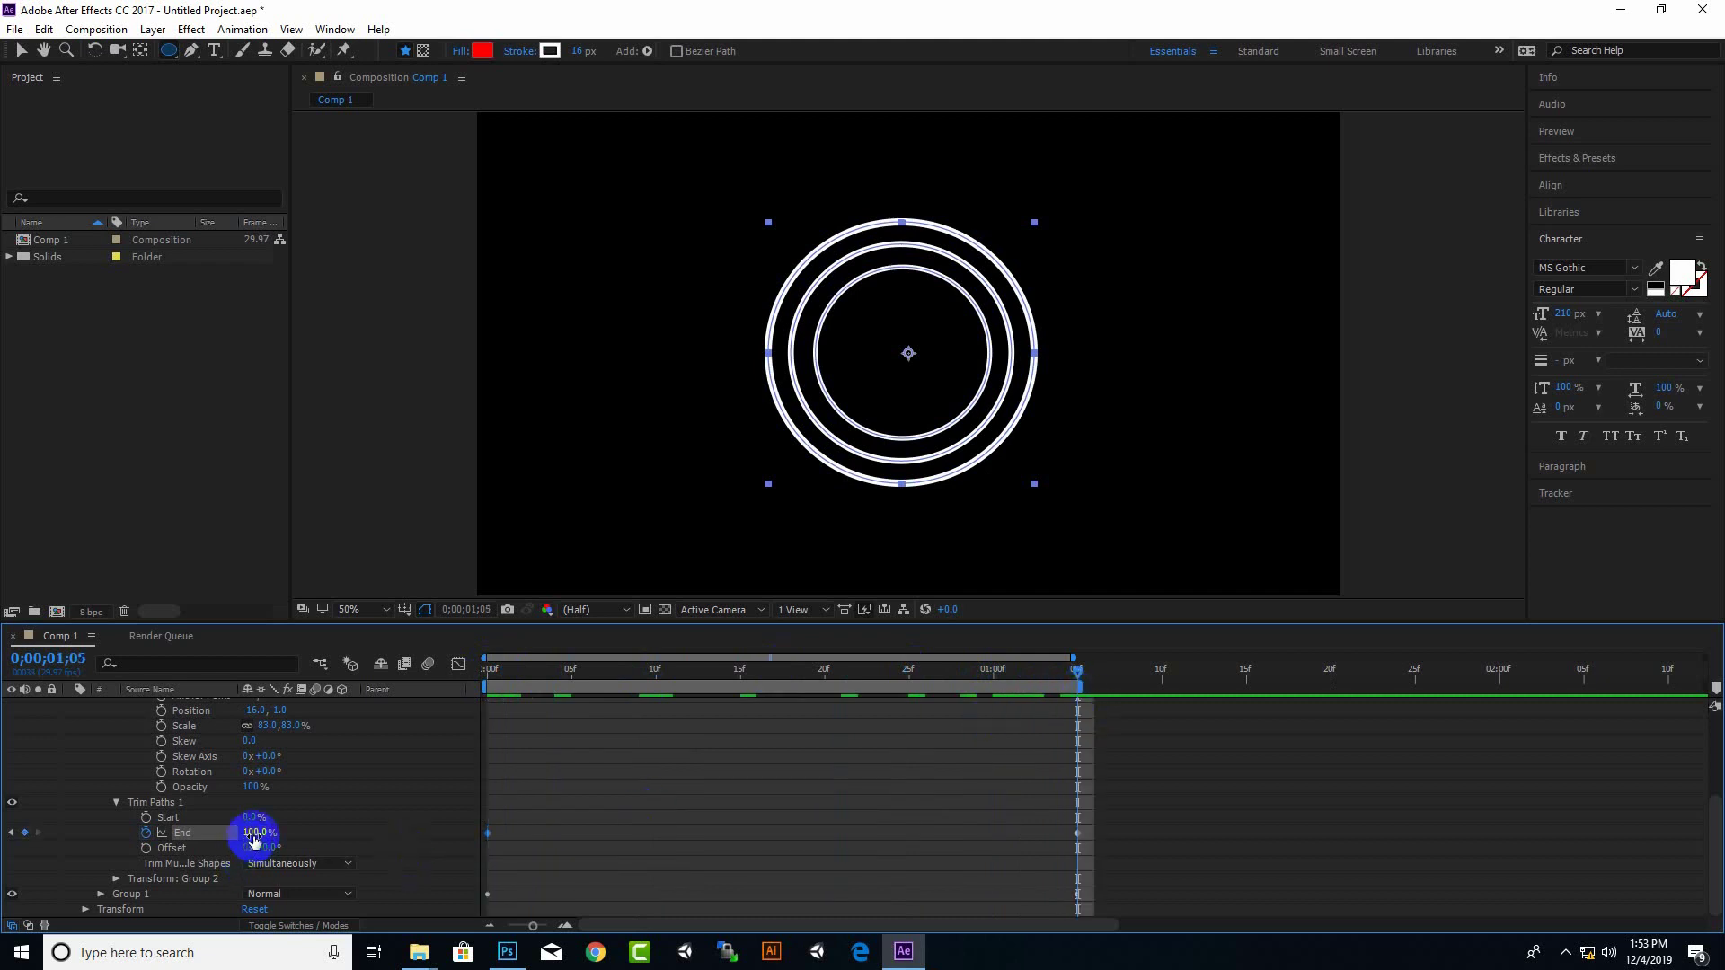
drag(255, 832, 70, 839)
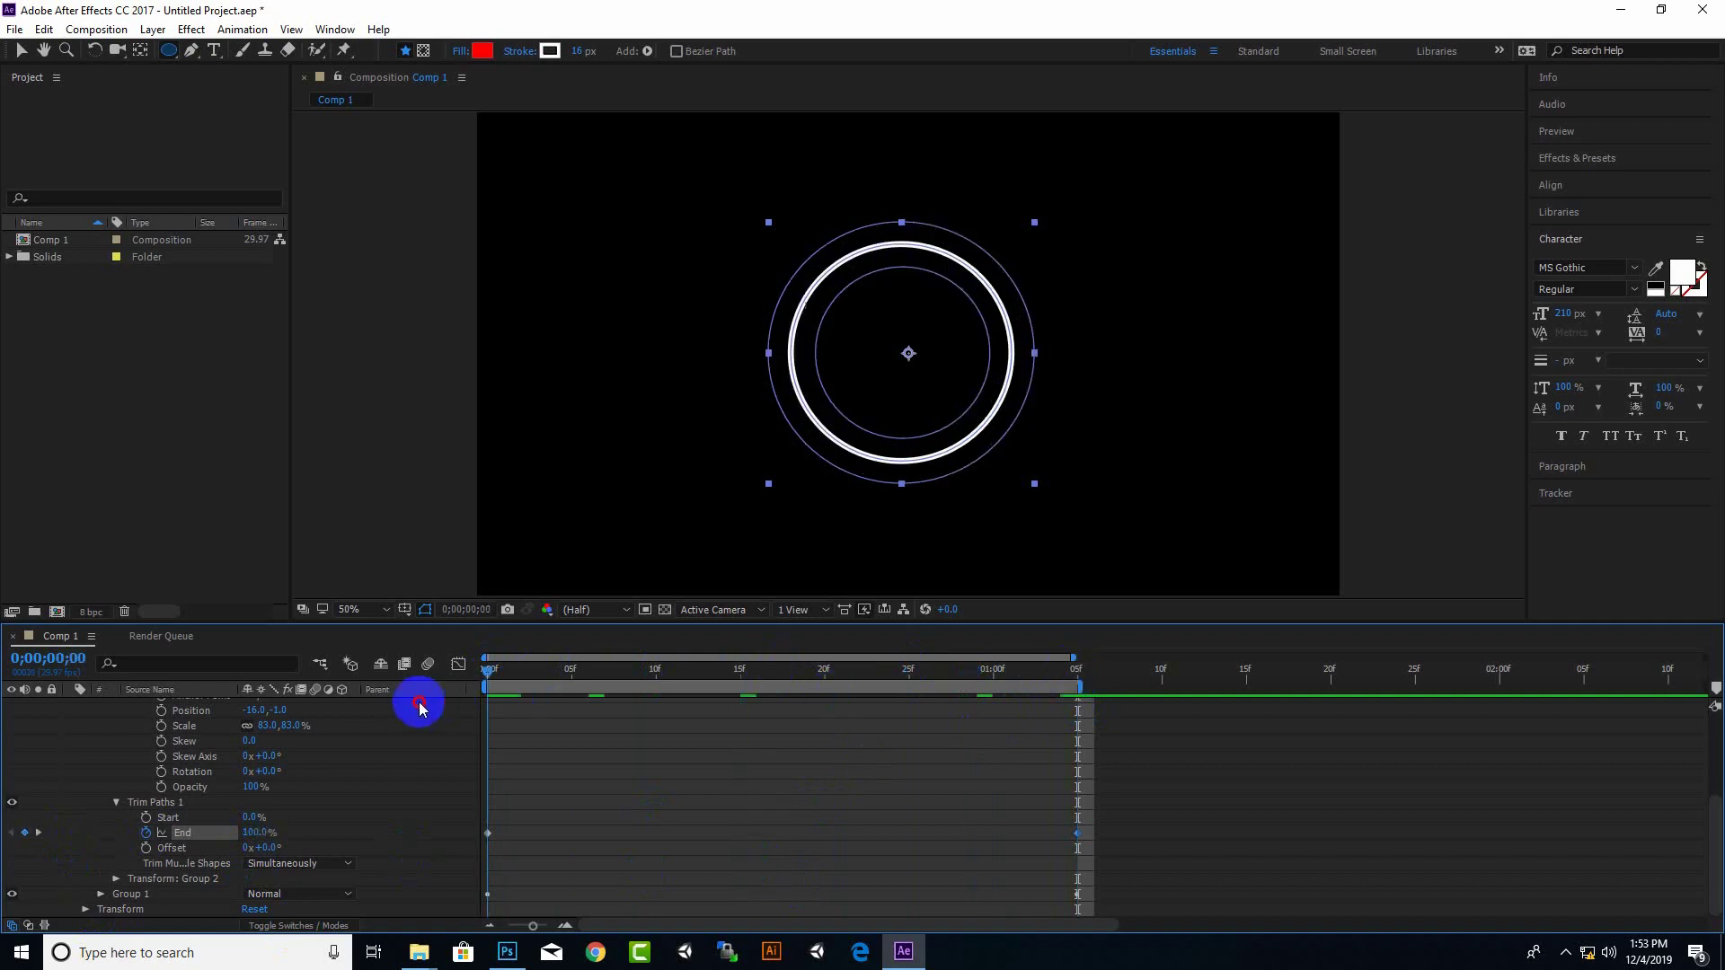
Play back the rings from the first frame to check the middle ring's reversed trim
key(Home)
click(1047, 528)
key(space)
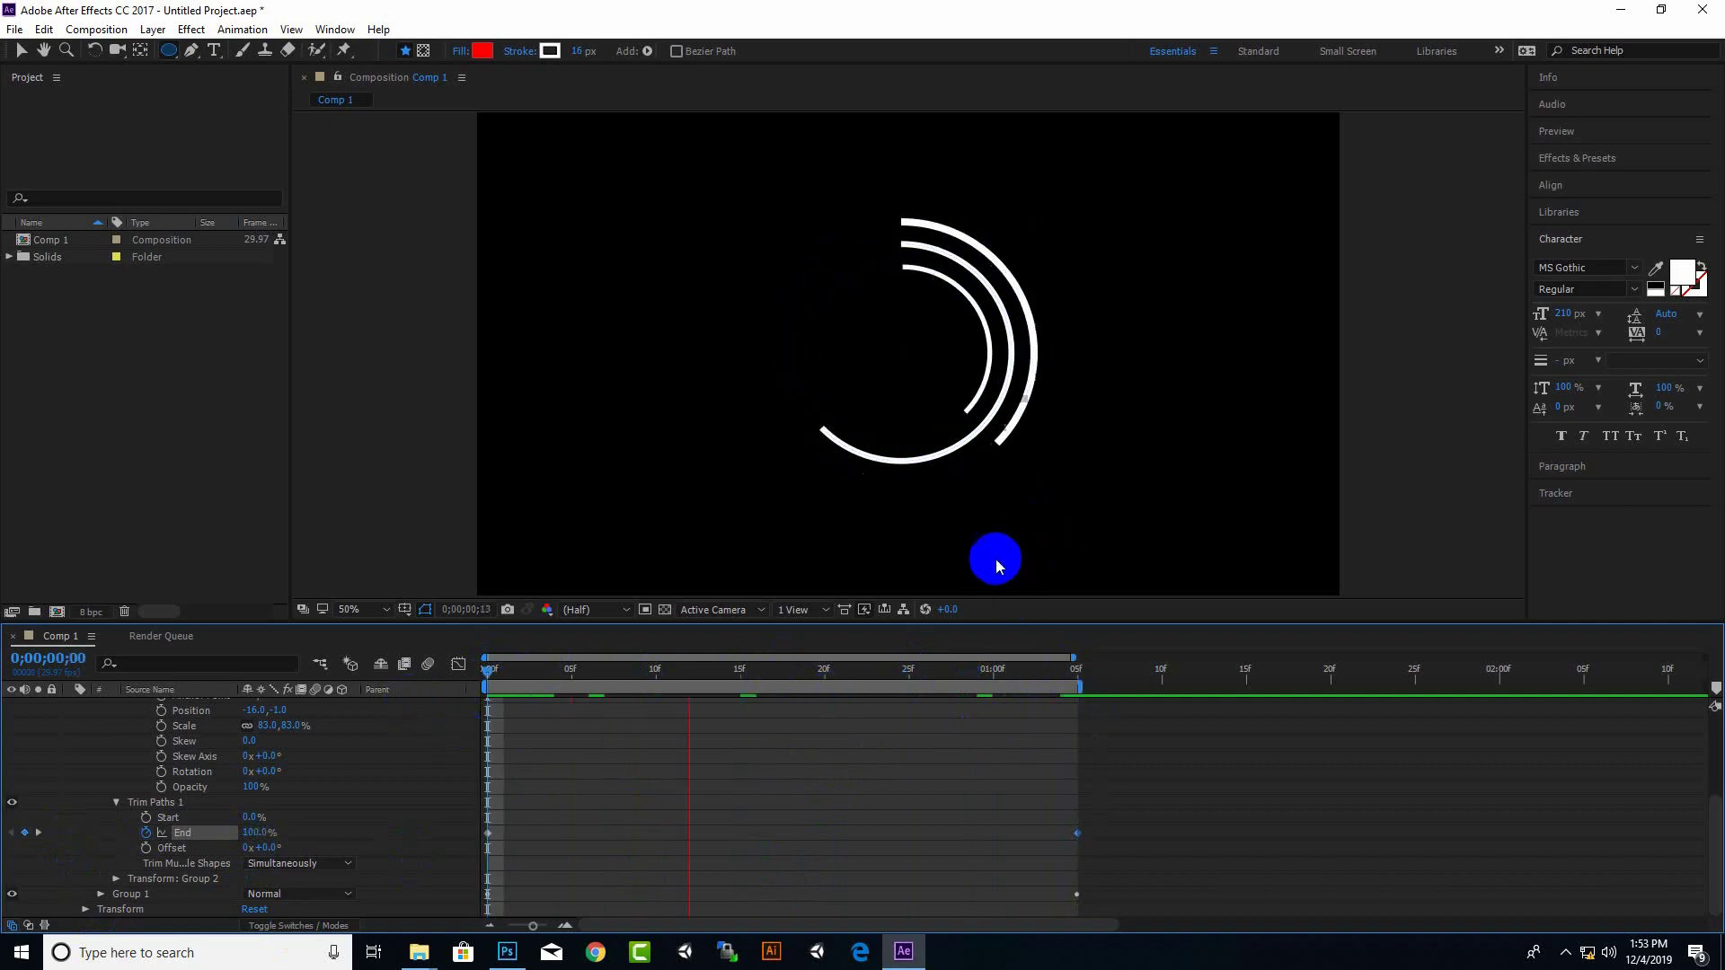